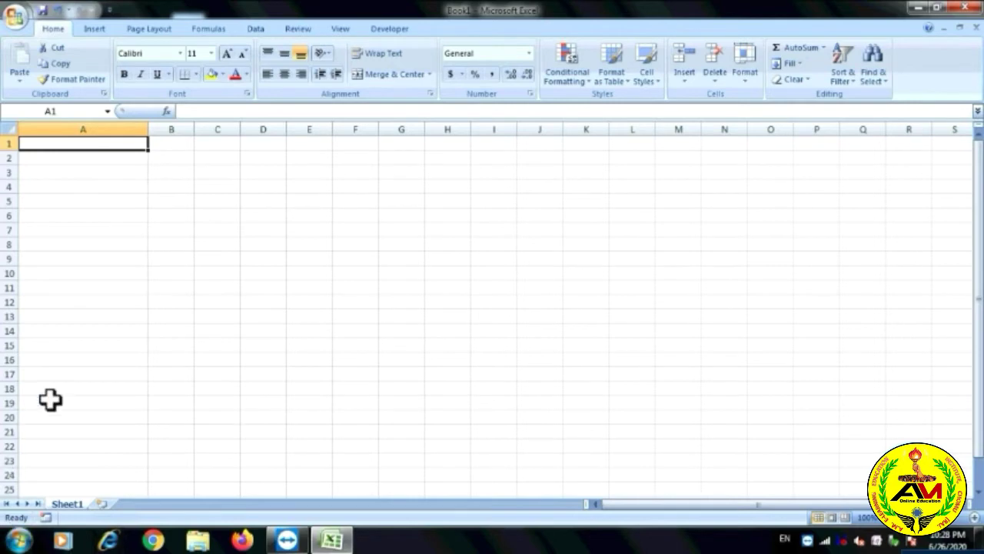
Bring up the New Workbook dialog from the Office menu over Book1.
{"action": "left_click", "coordinate": [15, 23]}
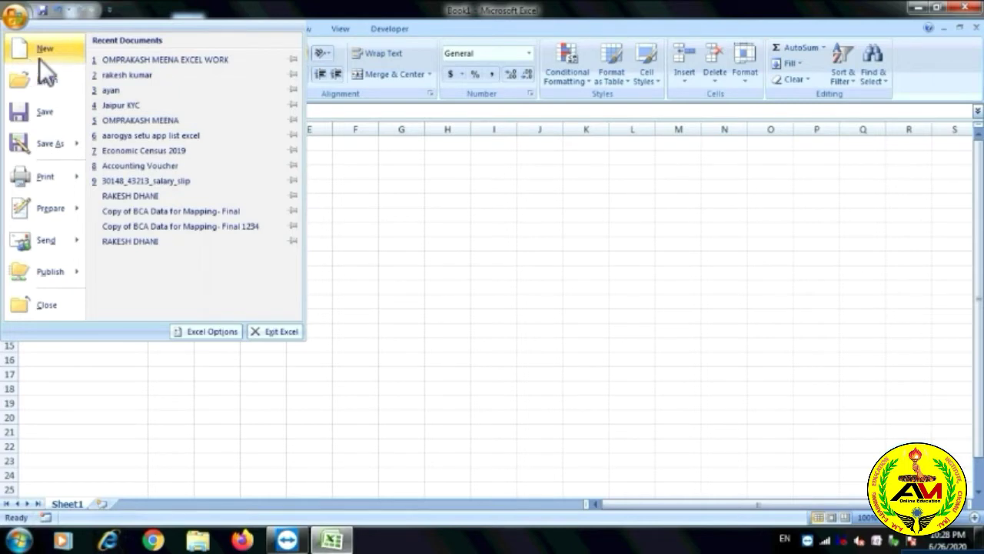
{"action": "mouse_move", "coordinate": [46, 262]}
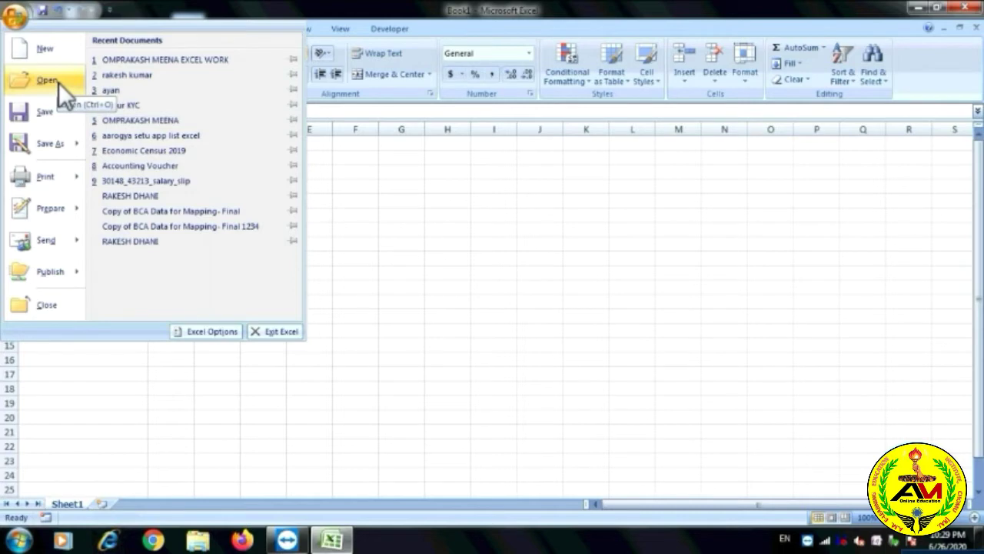
{"action": "left_click", "coordinate": [28, 47]}
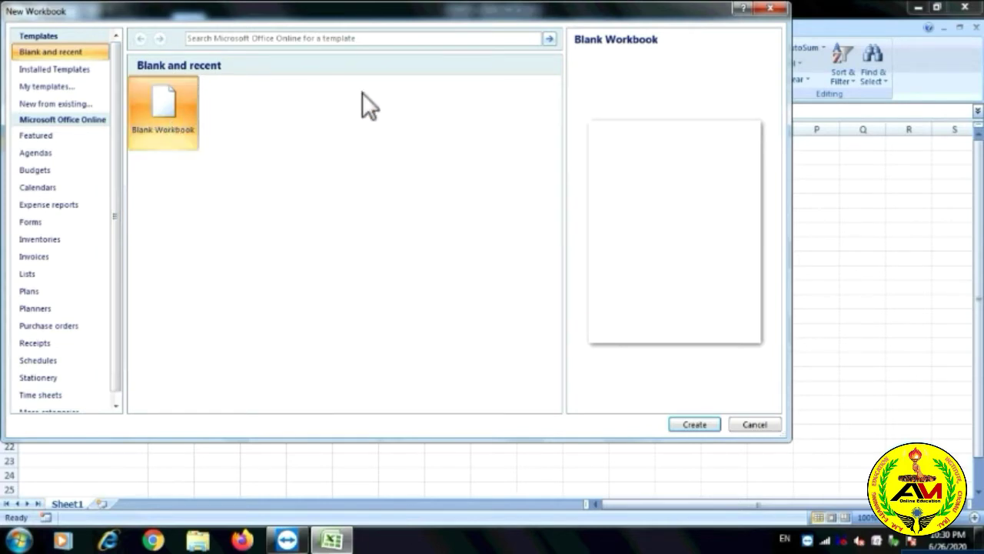
Create a blank workbook, opening as Book2 with an empty Sheet1.
{"action": "left_click", "coordinate": [714, 428]}
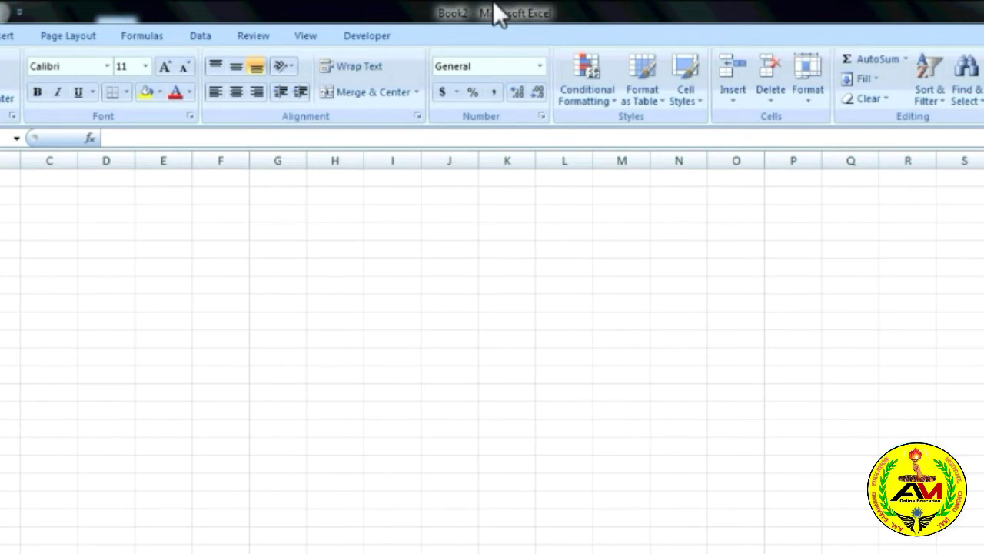
Return to Book1 and open the employee attendance workbook from Documents.
{"action": "key", "text": "ctrl+Tab"}
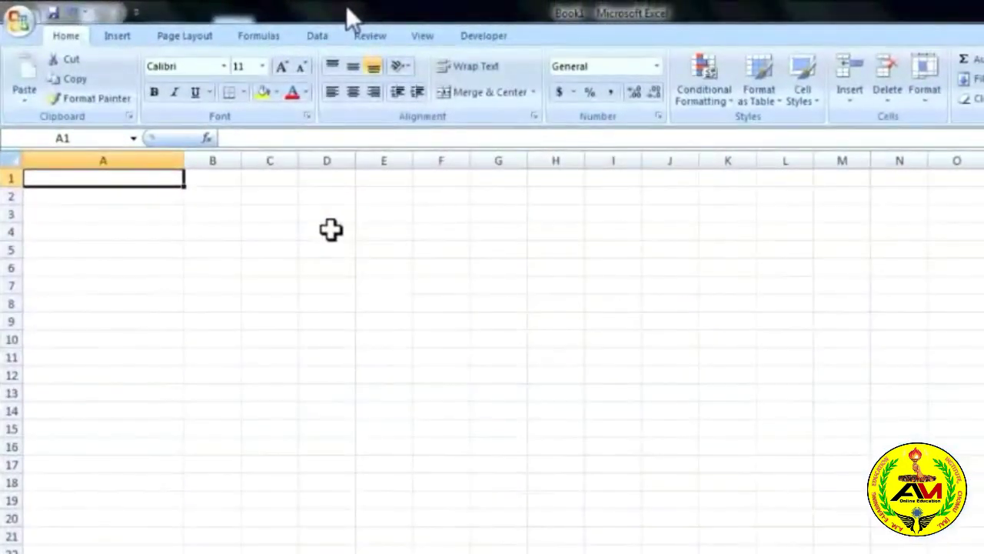
{"action": "left_click", "coordinate": [19, 20]}
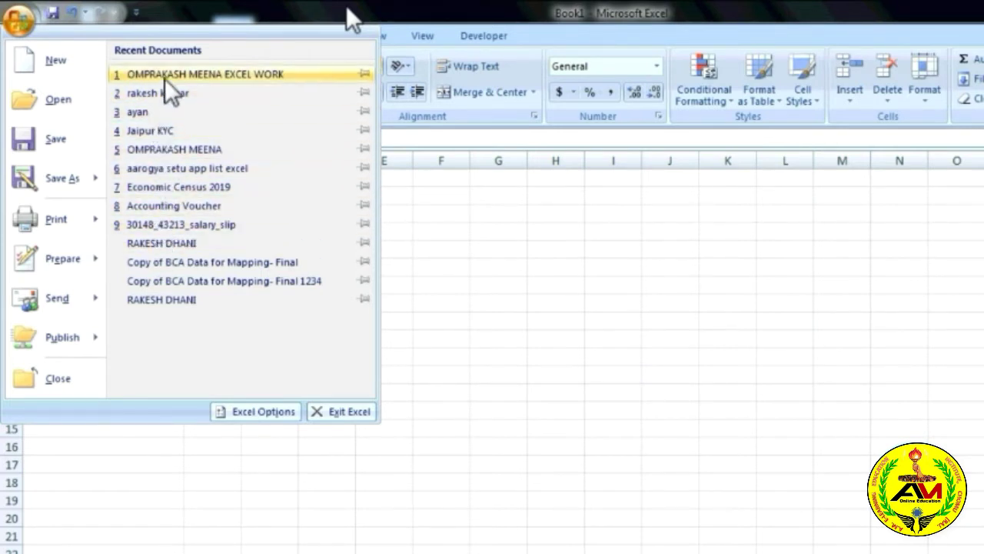
{"action": "left_click", "coordinate": [68, 106]}
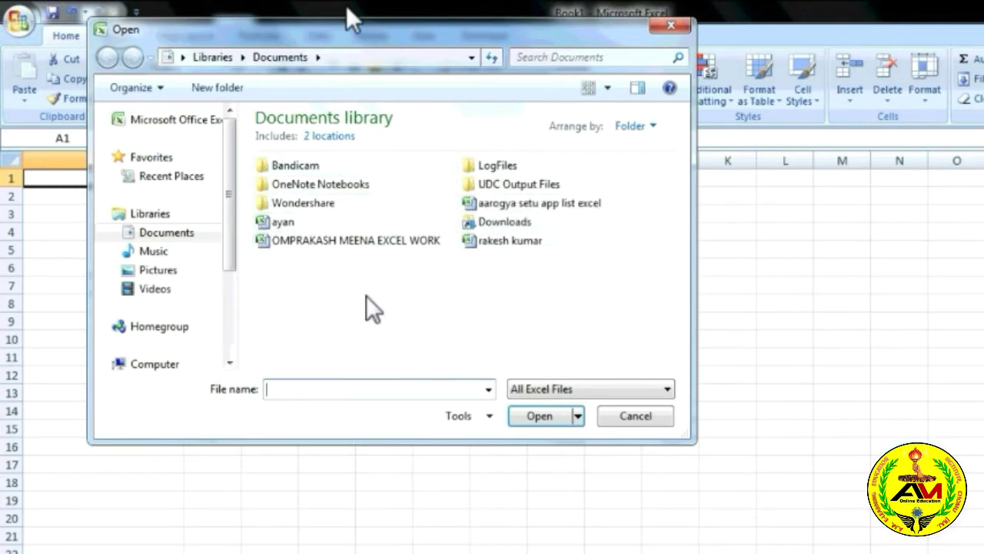
{"action": "left_click", "coordinate": [389, 240]}
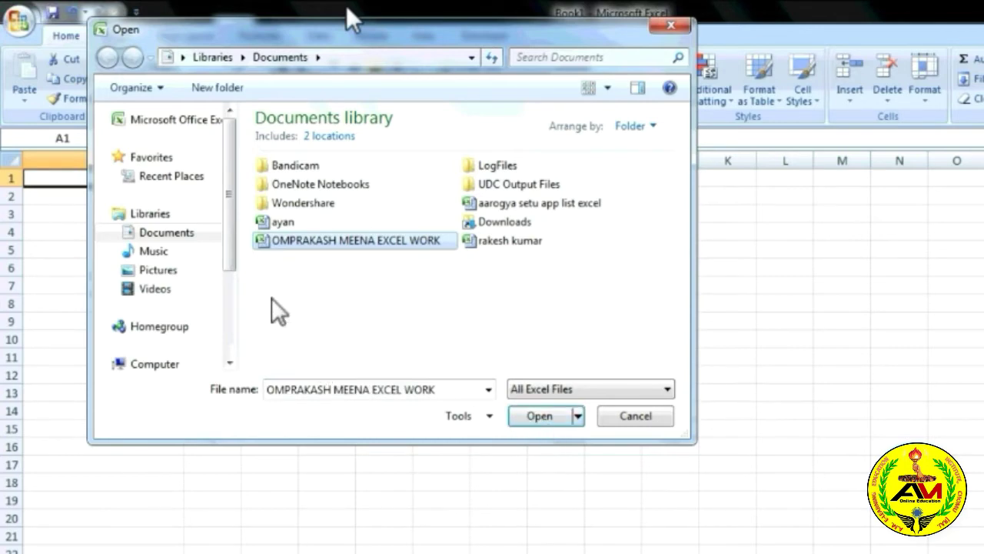
{"action": "mouse_move", "coordinate": [229, 259]}
{"action": "left_mouse_down"}
{"action": "mouse_move", "coordinate": [226, 332]}
{"action": "mouse_move", "coordinate": [229, 248]}
{"action": "left_mouse_up"}
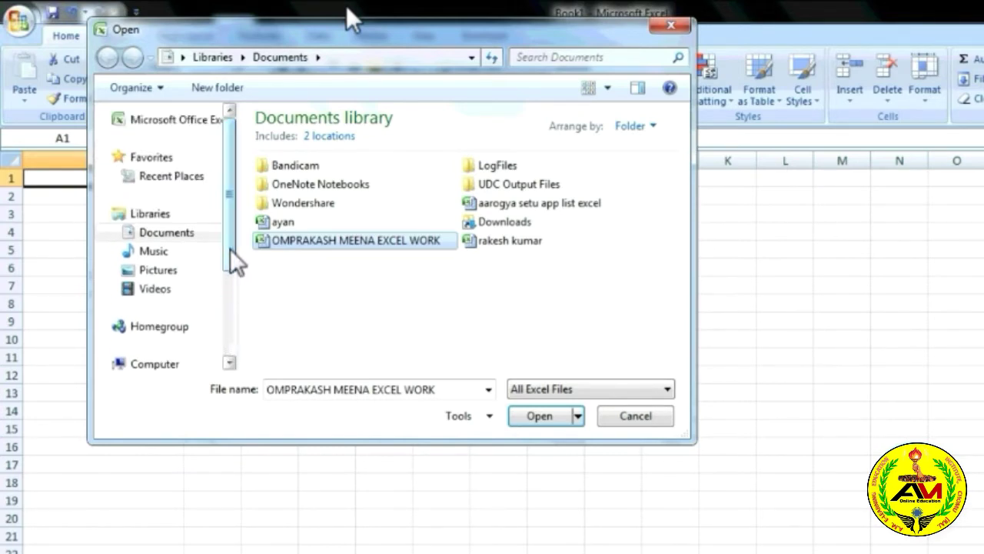
{"action": "left_click", "coordinate": [339, 244]}
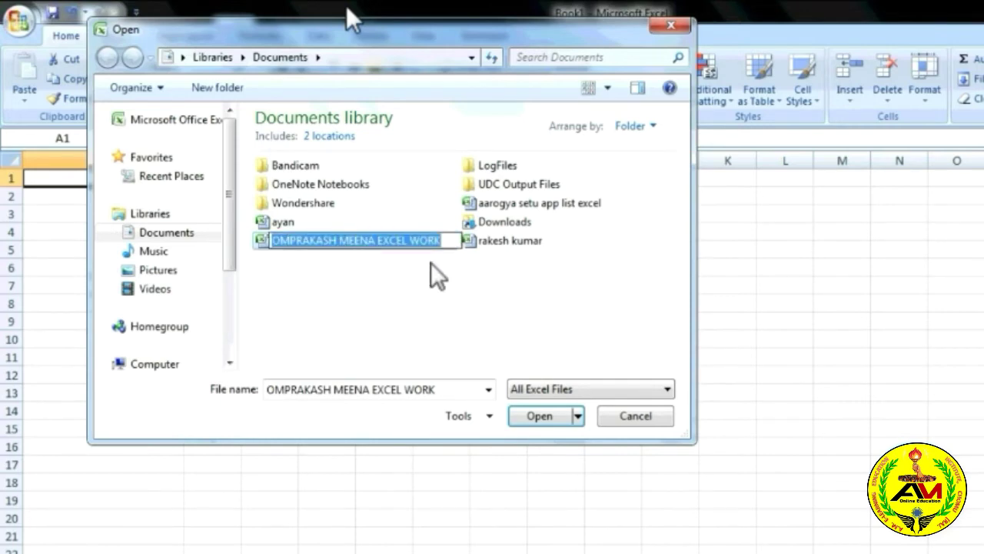
{"action": "left_click", "coordinate": [558, 424]}
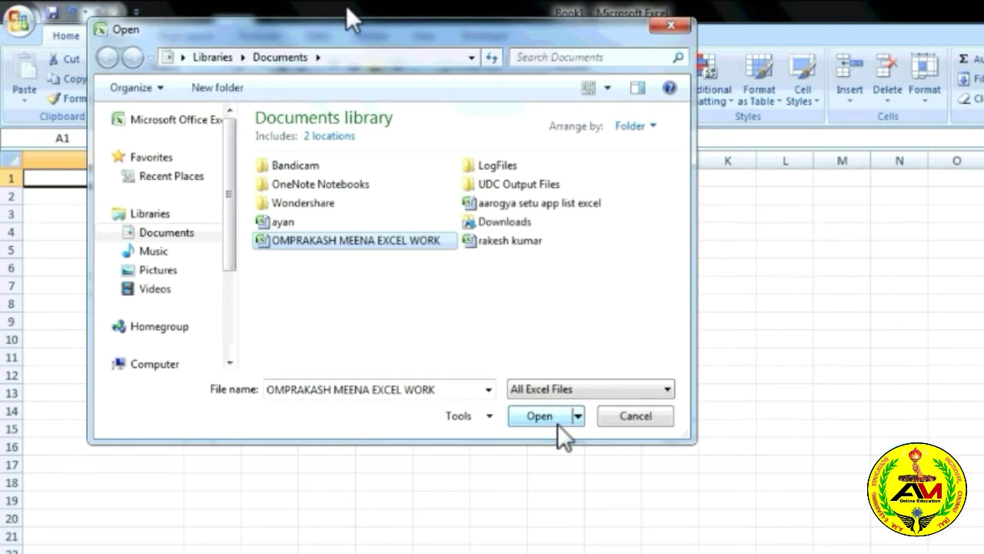
{"action": "left_click", "coordinate": [551, 418]}
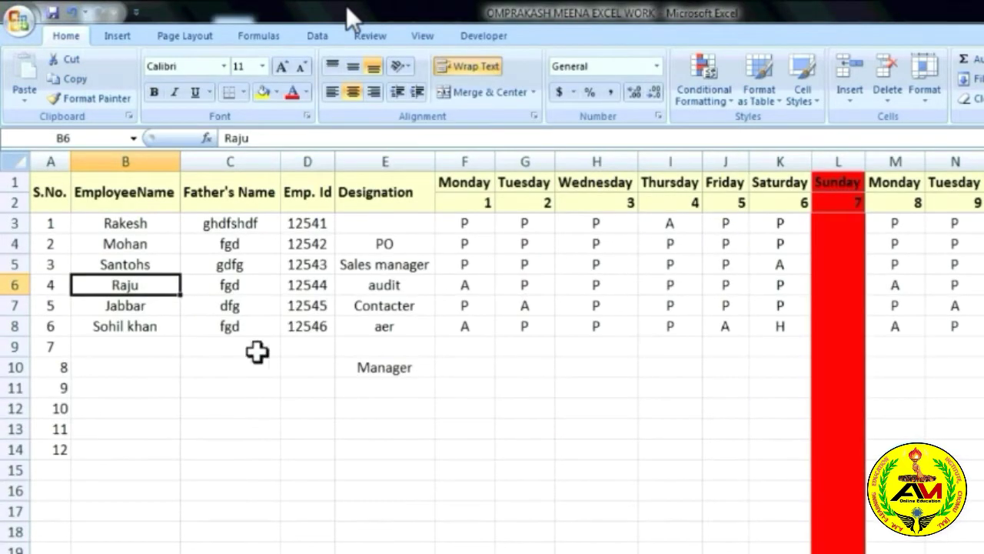
Check cells G6 and E5, save the attendance workbook unchanged, and reopen the Office menu.
{"action": "left_click", "coordinate": [526, 294]}
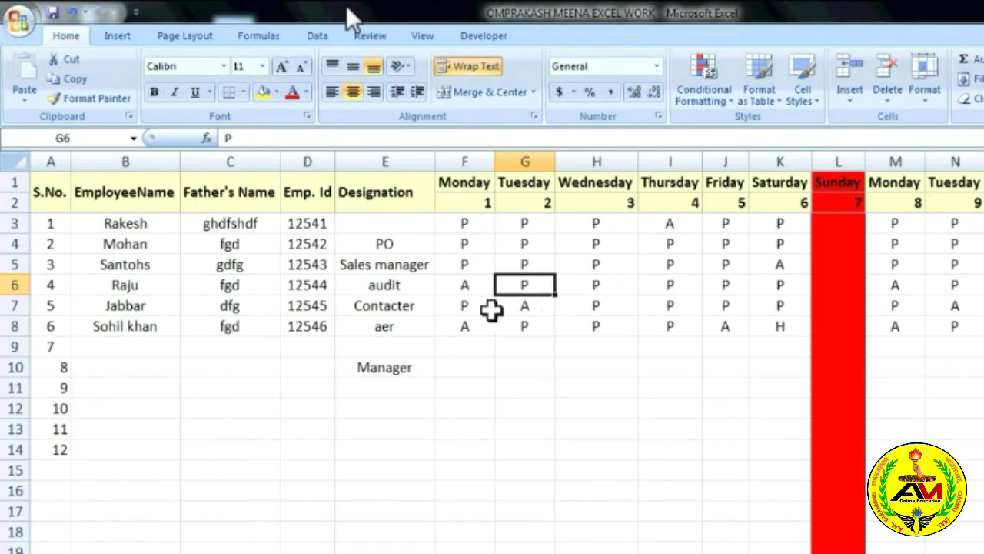
{"action": "left_click", "coordinate": [338, 264]}
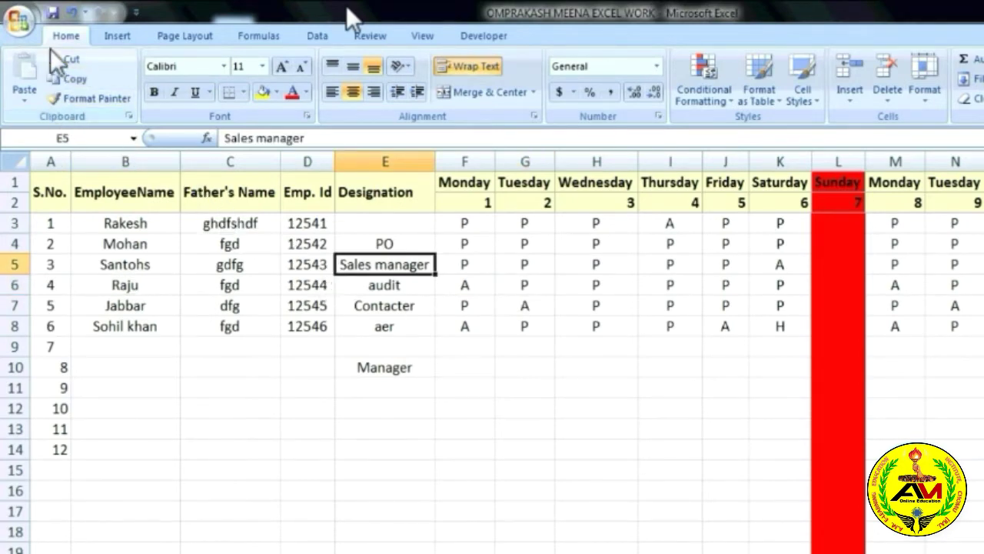
{"action": "left_click", "coordinate": [27, 25]}
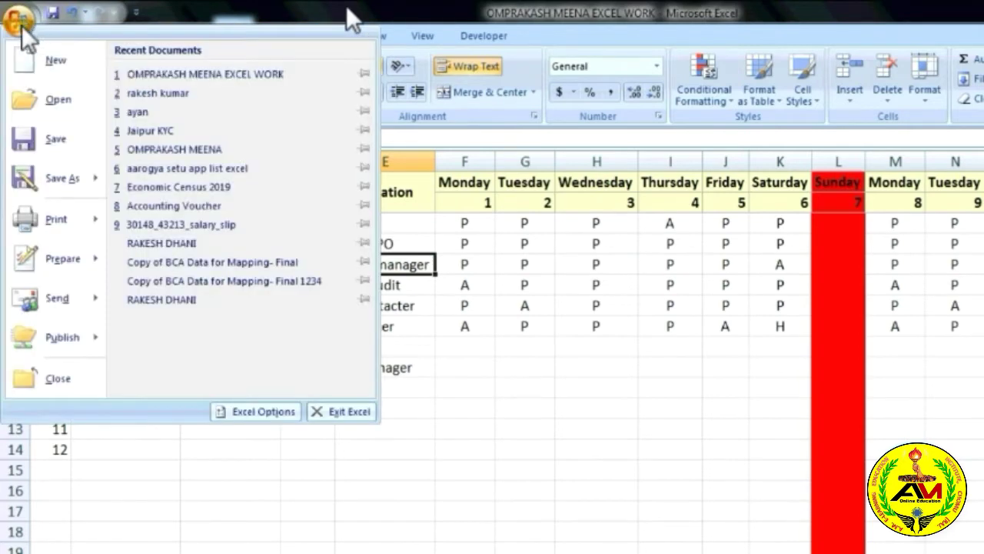
{"action": "left_click", "coordinate": [40, 134]}
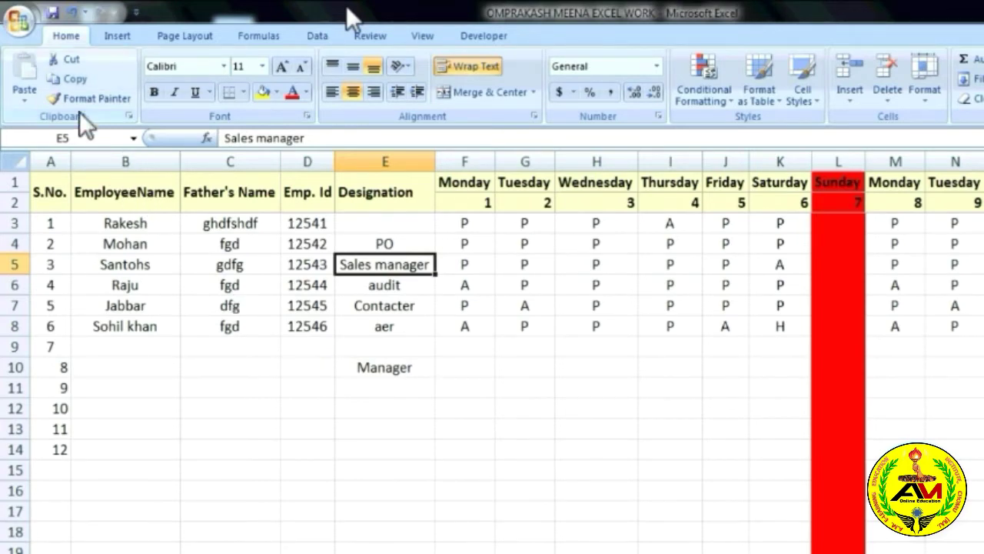
{"action": "left_click", "coordinate": [24, 22]}
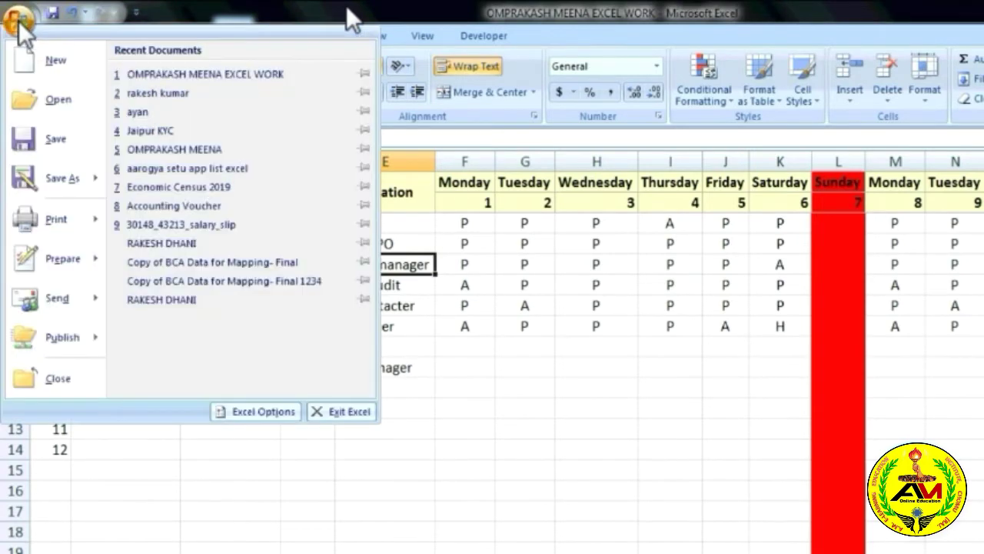
Create a new blank workbook, Book3, and make column A much wider.
{"action": "left_click", "coordinate": [54, 60]}
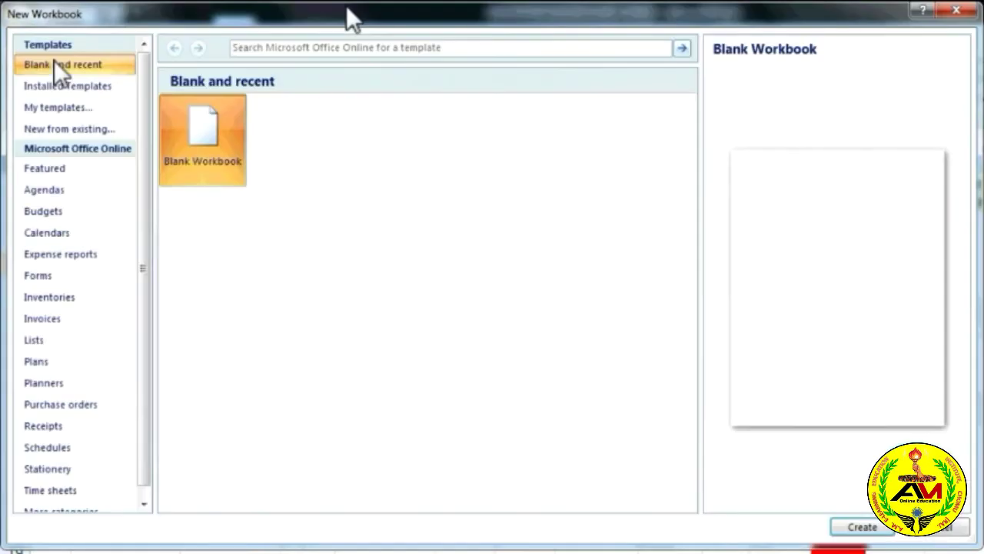
{"action": "double_click", "coordinate": [197, 143]}
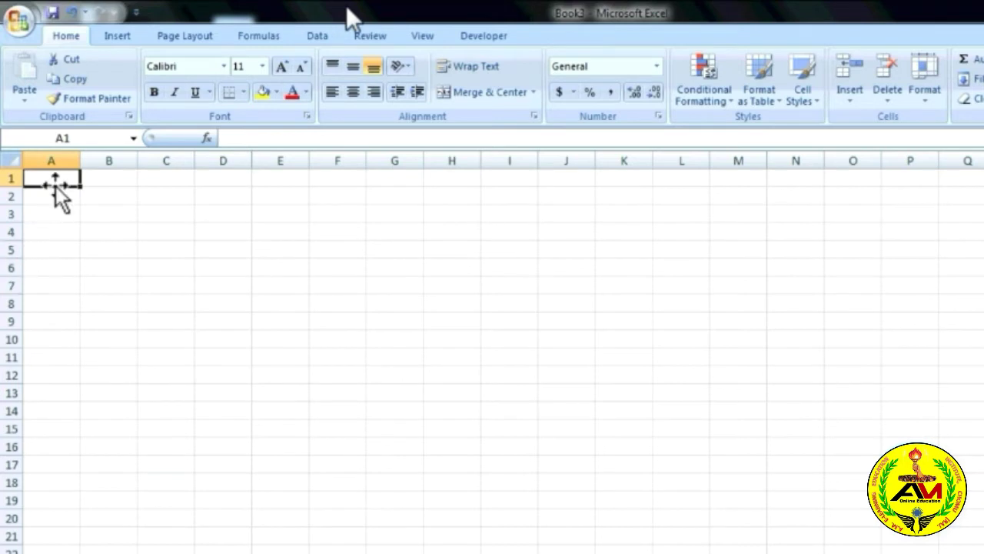
{"action": "left_click_drag", "start_coordinate": [80, 157], "coordinate": [203, 175]}
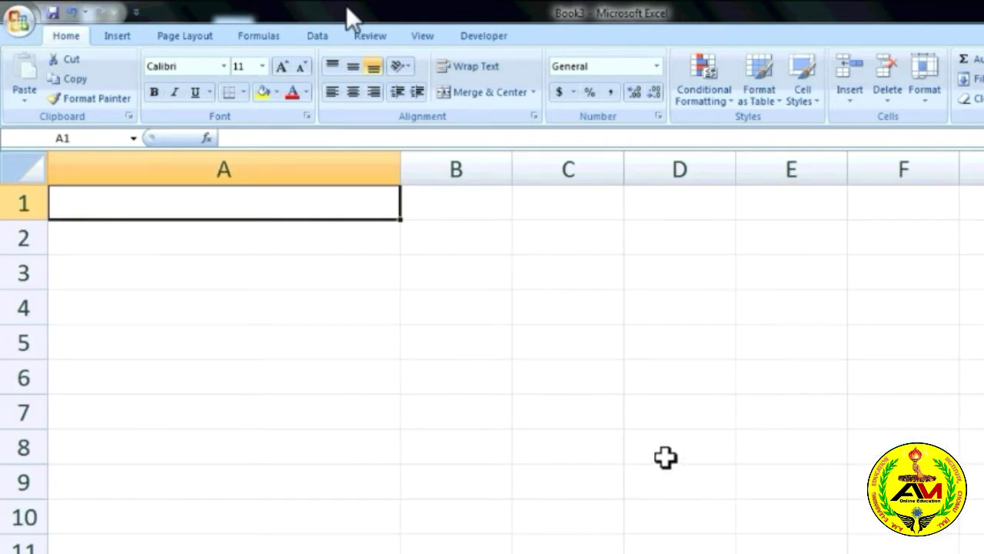
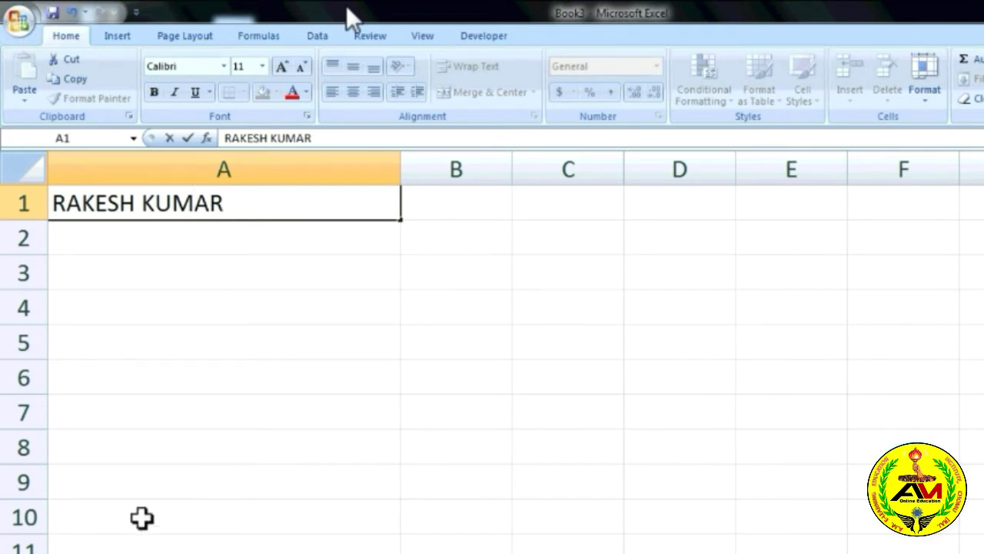
Enter a person's full name in A1 and begin saving Book3.
{"action": "left_click", "coordinate": [232, 230]}
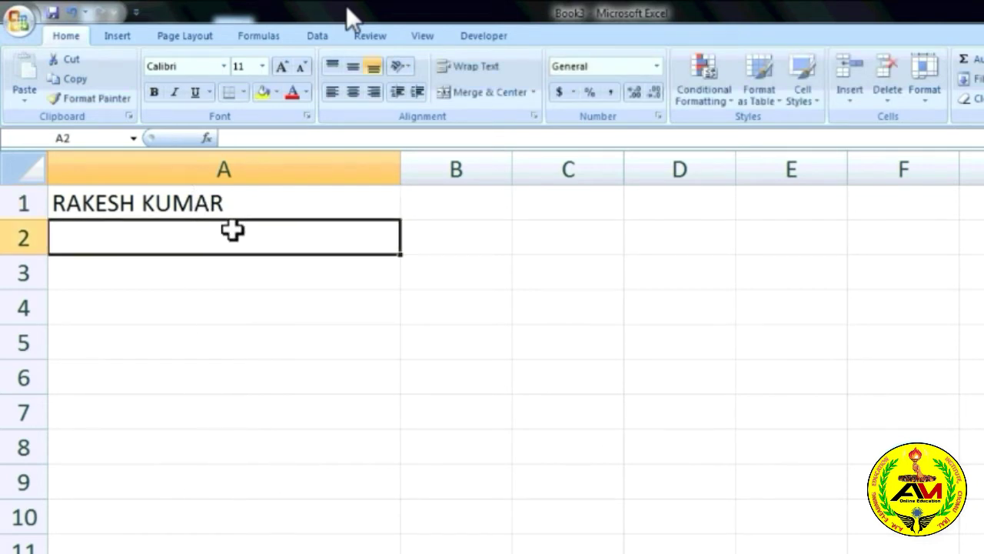
{"action": "left_click", "coordinate": [17, 23]}
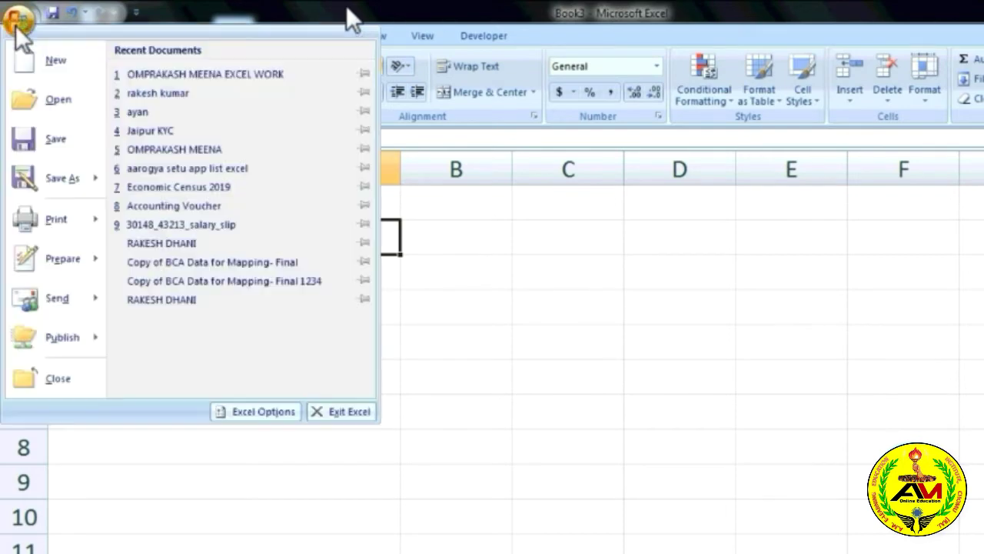
{"action": "left_click", "coordinate": [55, 135]}
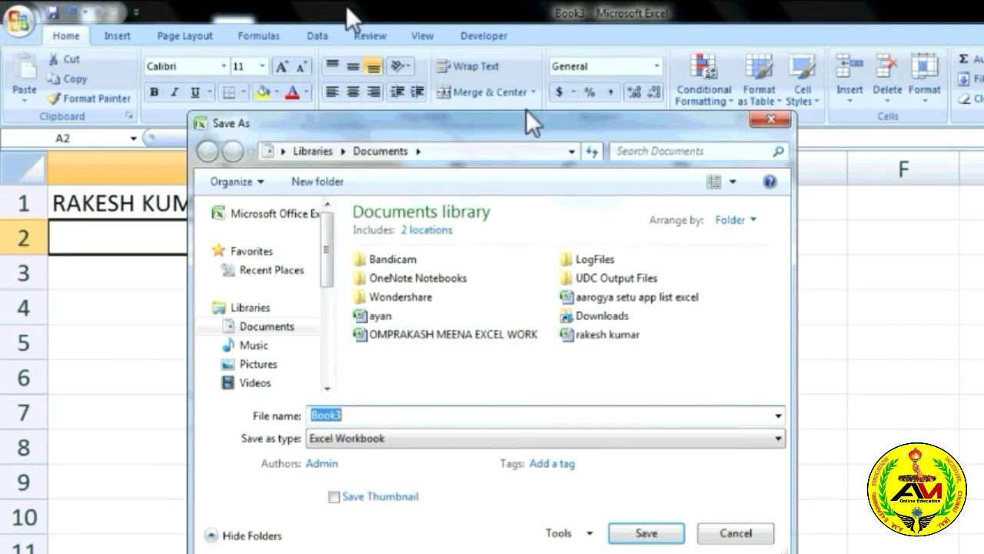
Save the workbook in Documents as ARYAN, keeping the Excel Workbook format.
{"action": "left_click_drag", "start_coordinate": [526, 109], "coordinate": [527, 67]}
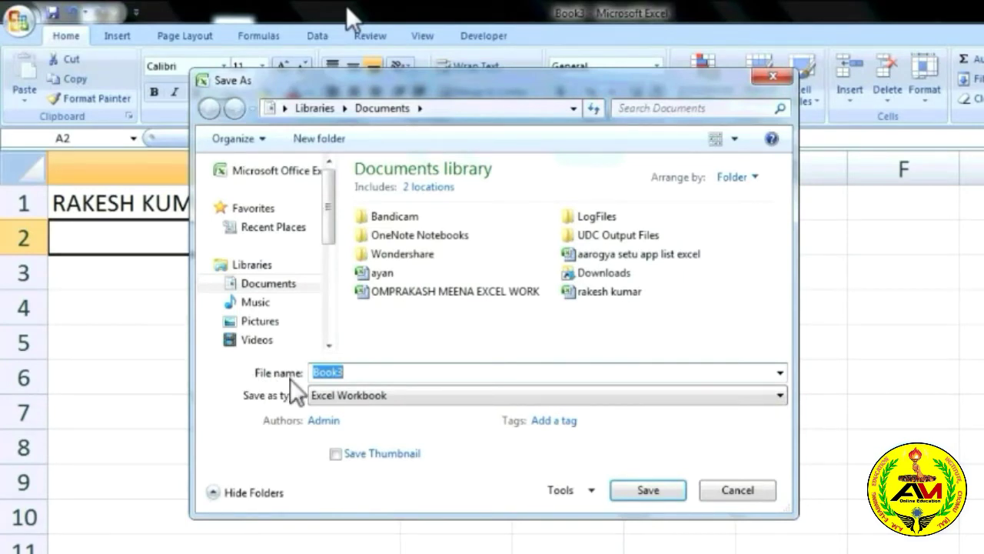
{"action": "left_click", "coordinate": [369, 372]}
{"action": "left_click_drag", "start_coordinate": [401, 372], "coordinate": [292, 369]}
{"action": "type", "text": "ARYAN"}
{"action": "left_click", "coordinate": [362, 399]}
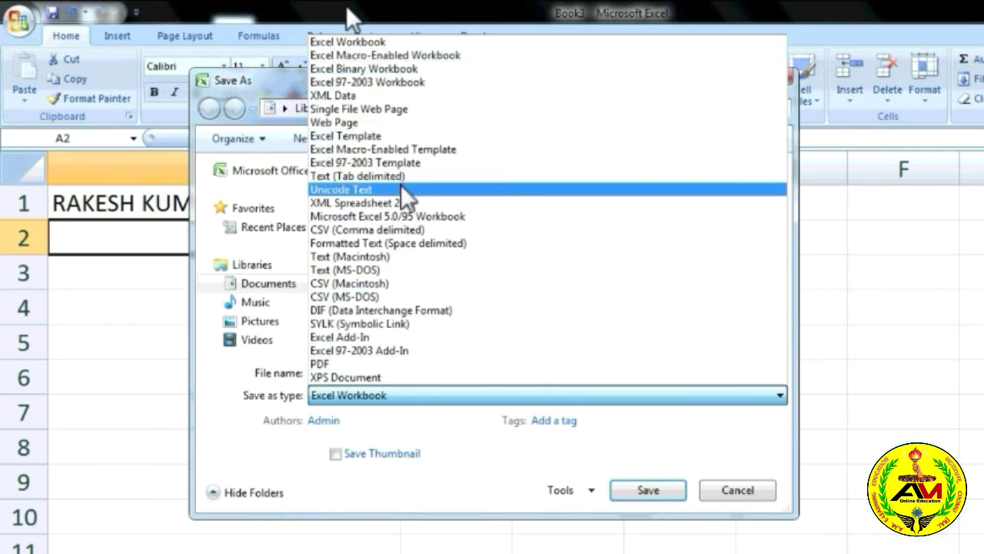
{"action": "left_click", "coordinate": [363, 399]}
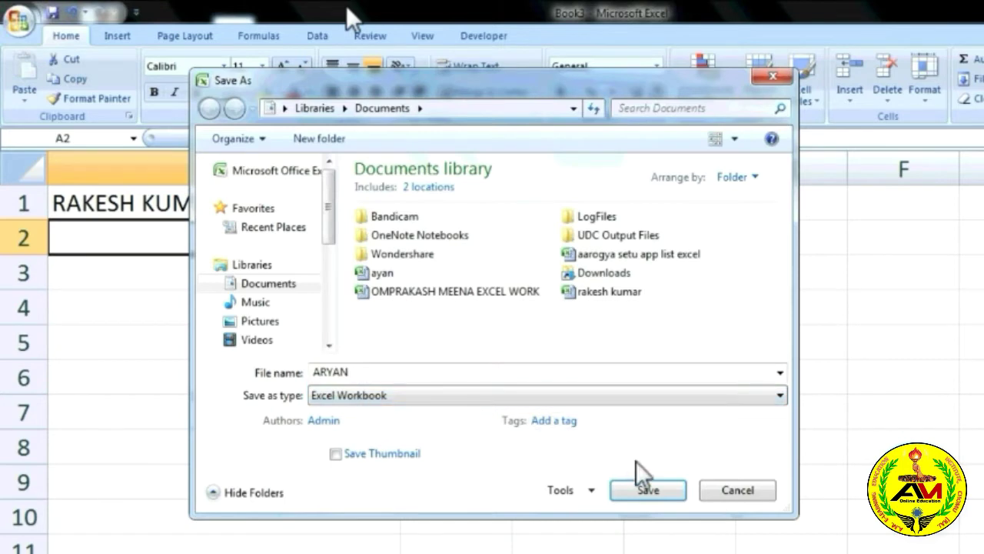
{"action": "left_click", "coordinate": [654, 486]}
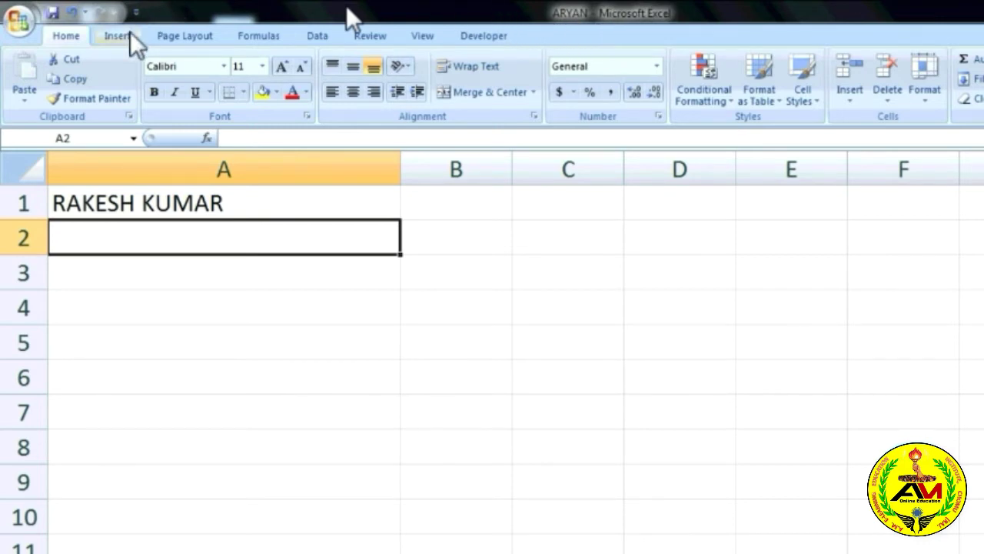
Show the Save As copy formats: Macro-Enabled, Binary, 97-2003 and PDF or XPS.
{"action": "left_click", "coordinate": [12, 19]}
{"action": "mouse_move", "coordinate": [26, 160]}
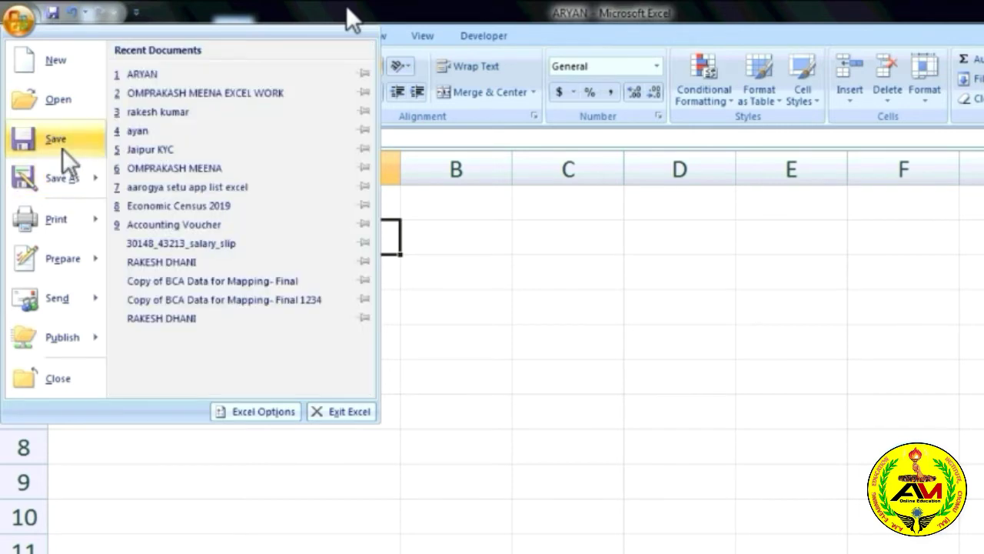
{"action": "mouse_move", "coordinate": [61, 178]}
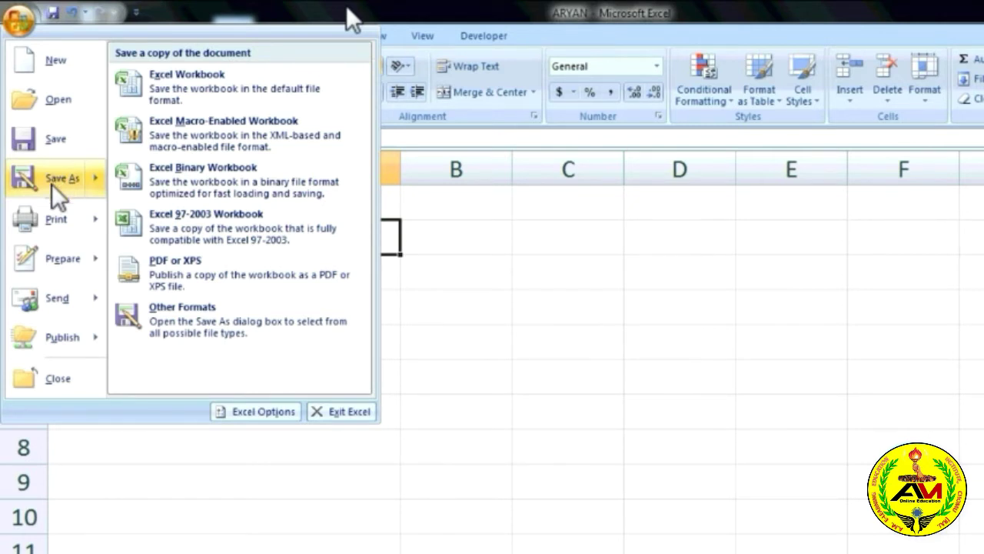
Save a copy as an Excel Workbook named PARI.
{"action": "left_click", "coordinate": [51, 183]}
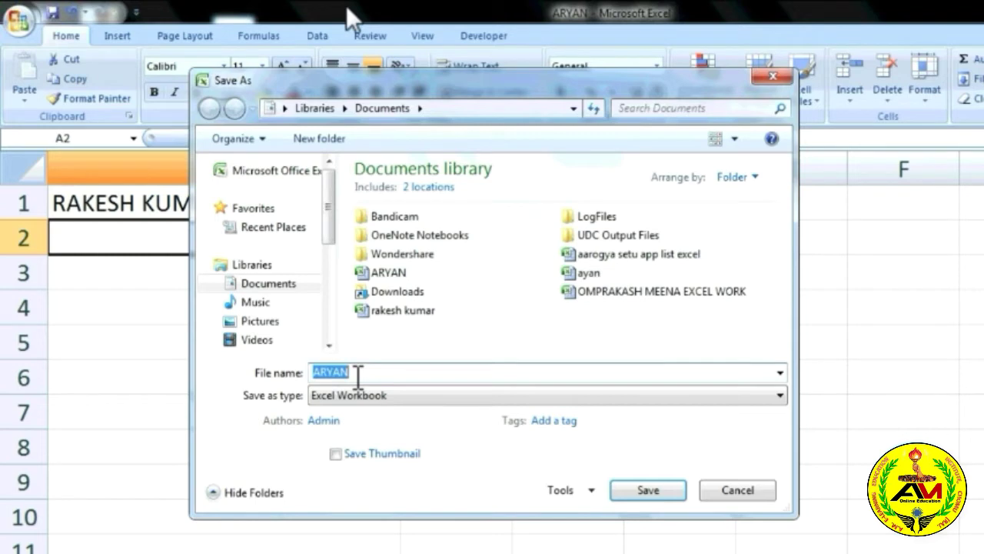
{"action": "type", "text": "PARI"}
{"action": "left_click", "coordinate": [641, 493]}
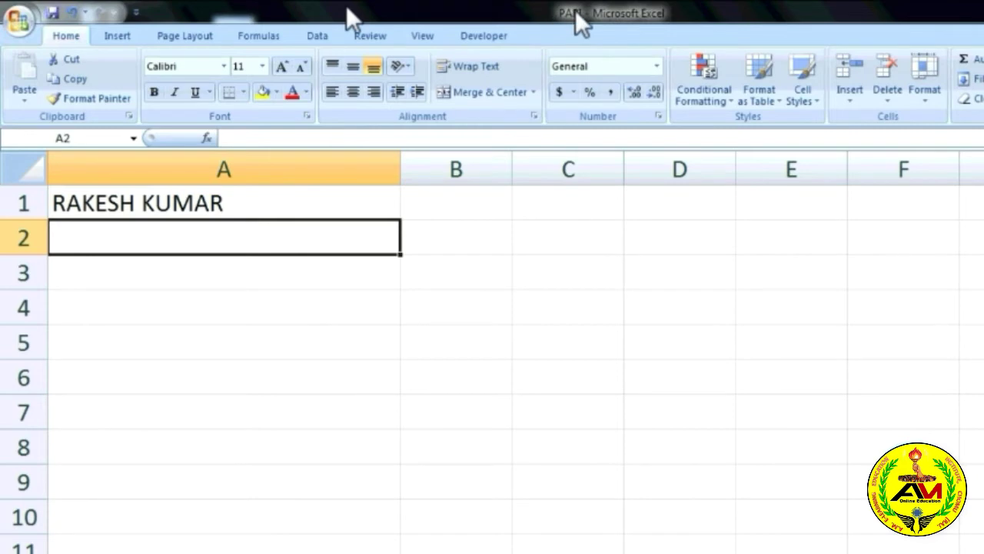
Set printing to Microsoft XPS Document Writer with all pages, then close without printing.
{"action": "left_click", "coordinate": [15, 25]}
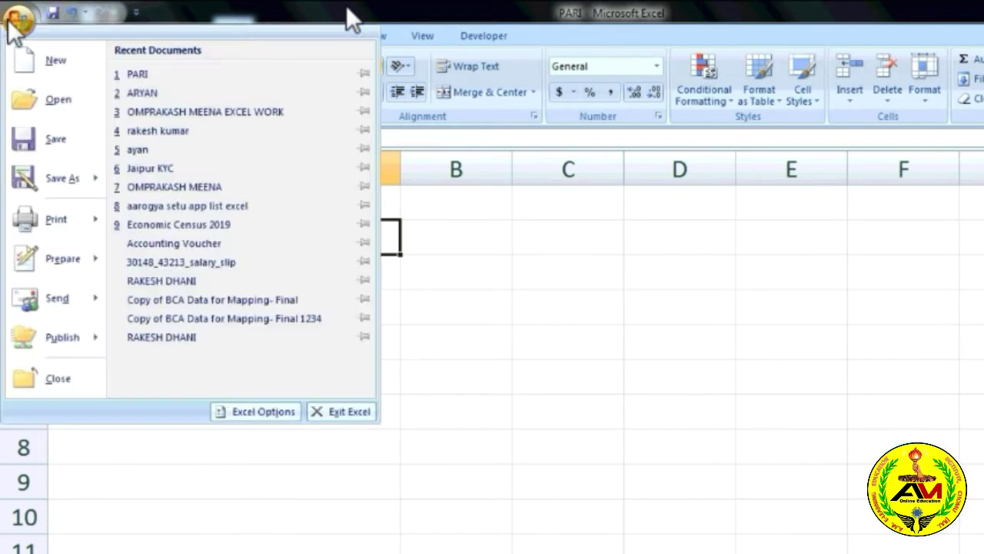
{"action": "mouse_move", "coordinate": [33, 229]}
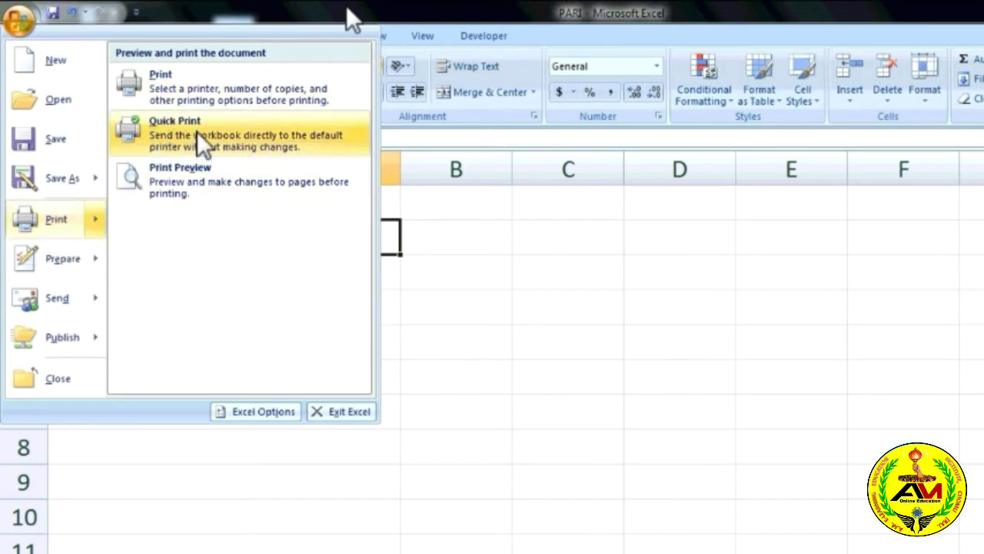
{"action": "left_click", "coordinate": [153, 91]}
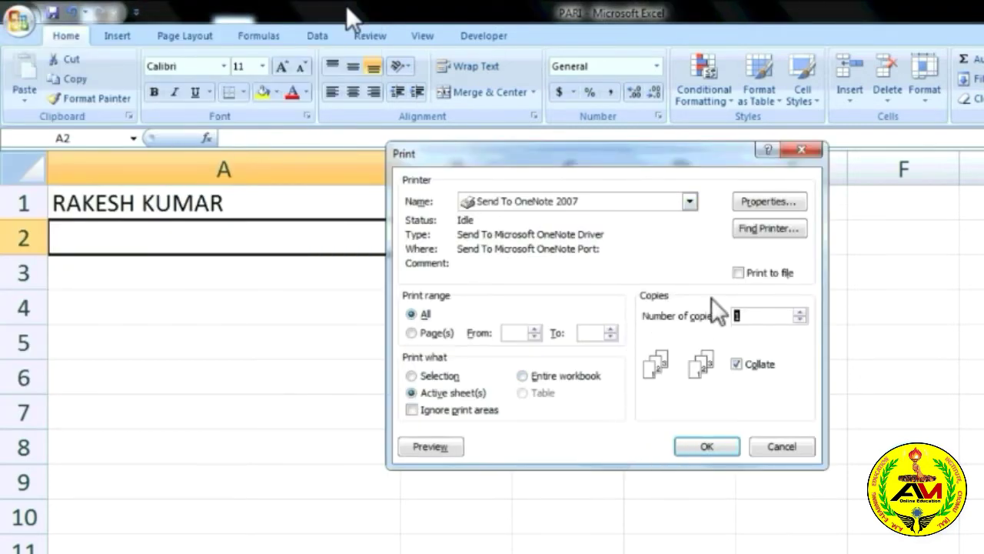
{"action": "left_click", "coordinate": [648, 200]}
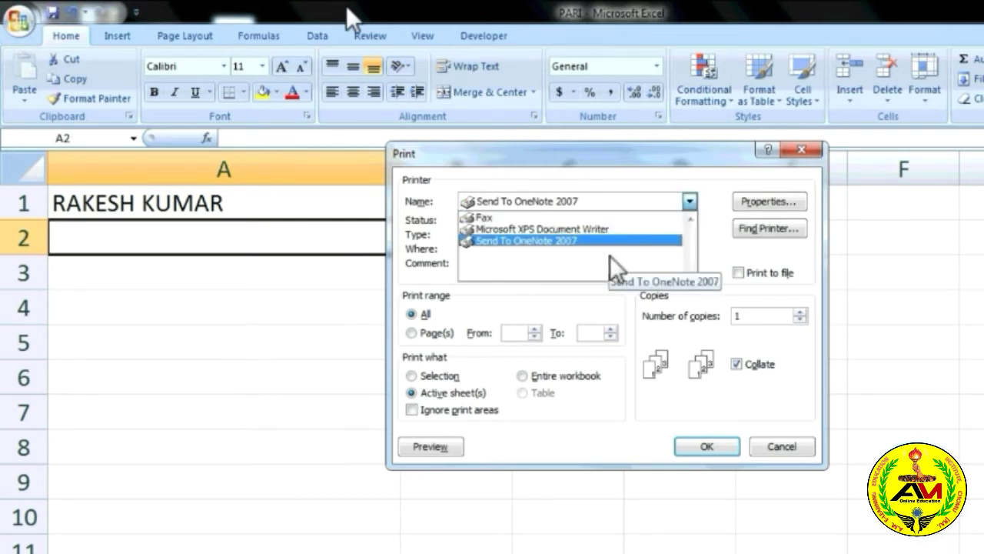
{"action": "left_click", "coordinate": [545, 228]}
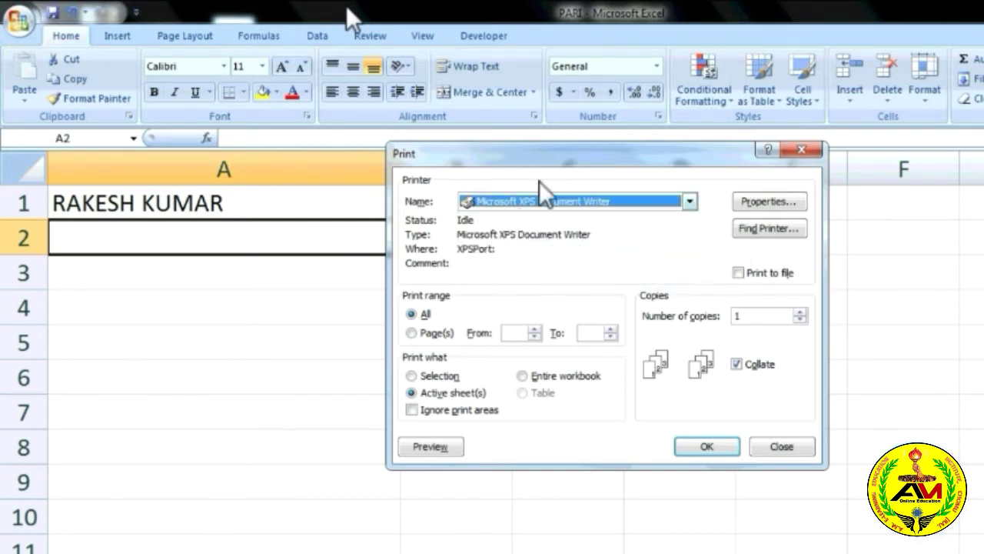
{"action": "left_click", "coordinate": [419, 333]}
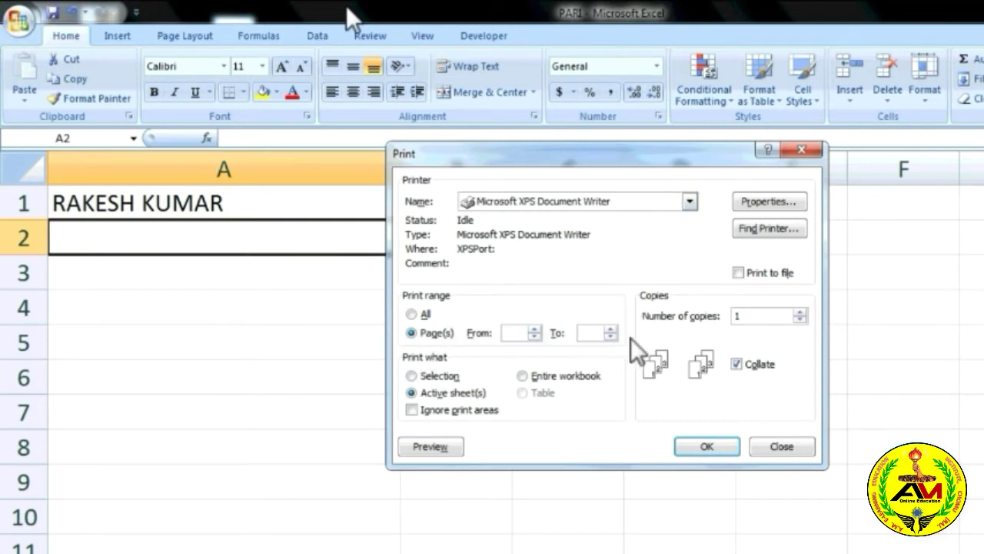
{"action": "left_click", "coordinate": [416, 313]}
{"action": "left_click", "coordinate": [804, 152]}
Check PARI's page in Print Preview, then return to the normal worksheet view.
{"action": "left_click", "coordinate": [18, 17]}
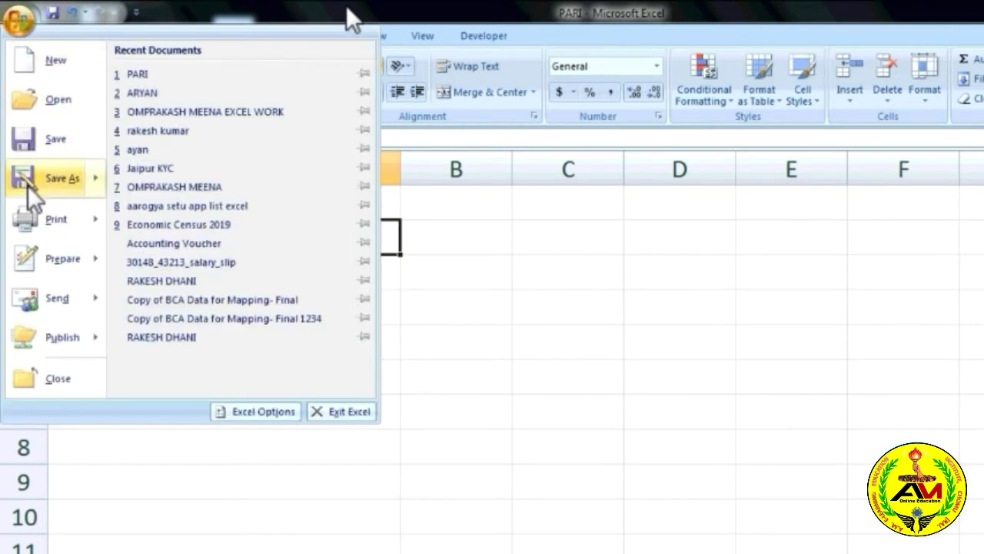
{"action": "mouse_move", "coordinate": [56, 208]}
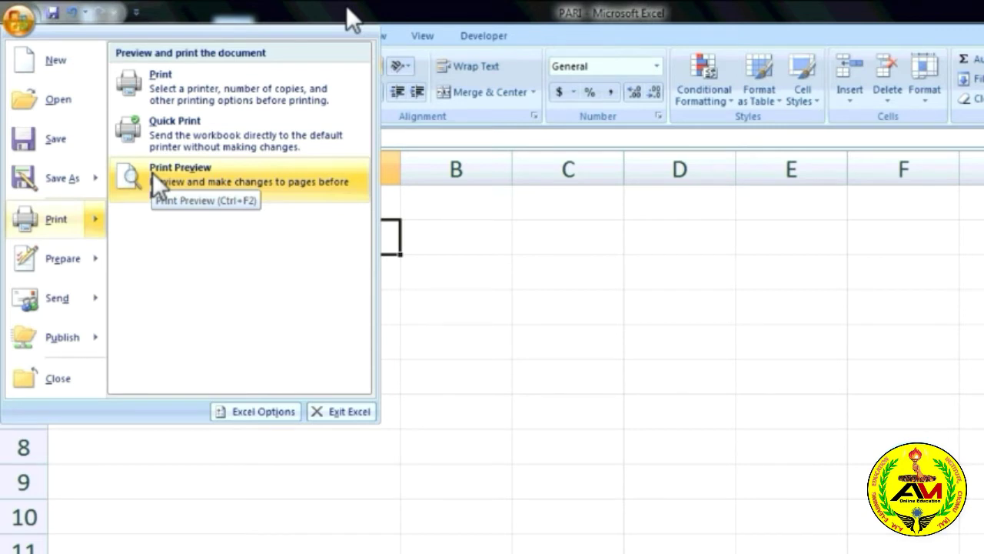
{"action": "left_click", "coordinate": [152, 172]}
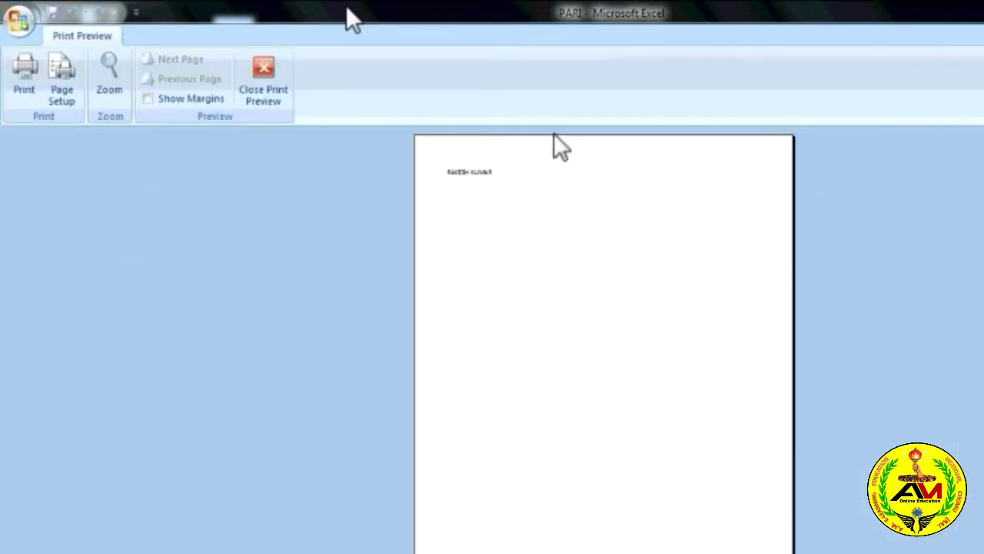
{"action": "left_click", "coordinate": [258, 92]}
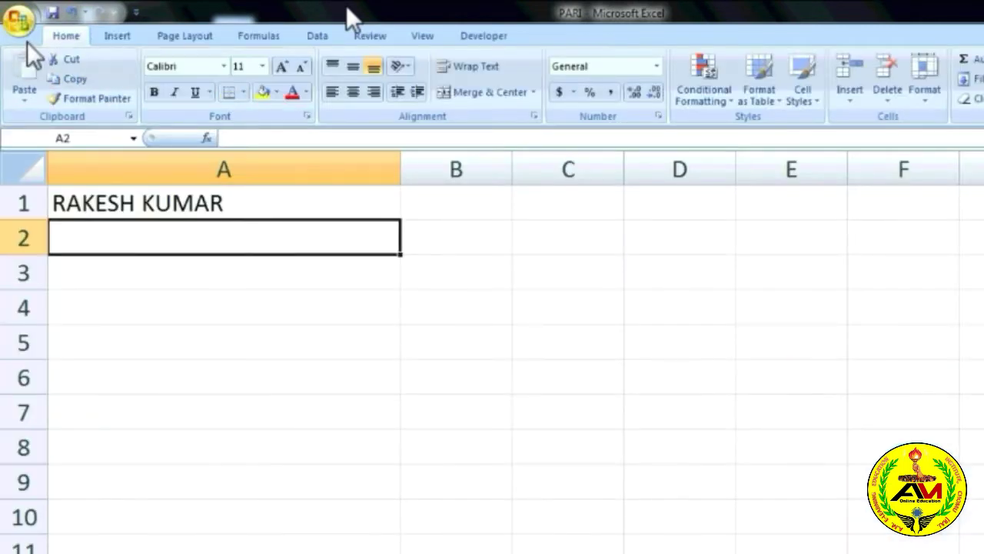
Browse the Office menu's Prepare, Send and Publish submenus.
{"action": "left_click", "coordinate": [23, 30]}
{"action": "mouse_move", "coordinate": [82, 267]}
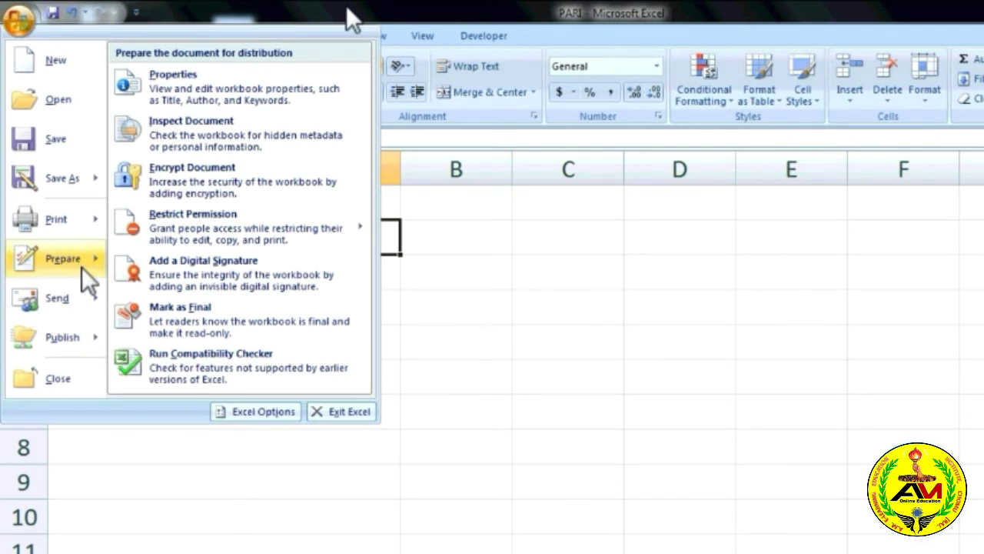
{"action": "mouse_move", "coordinate": [55, 298]}
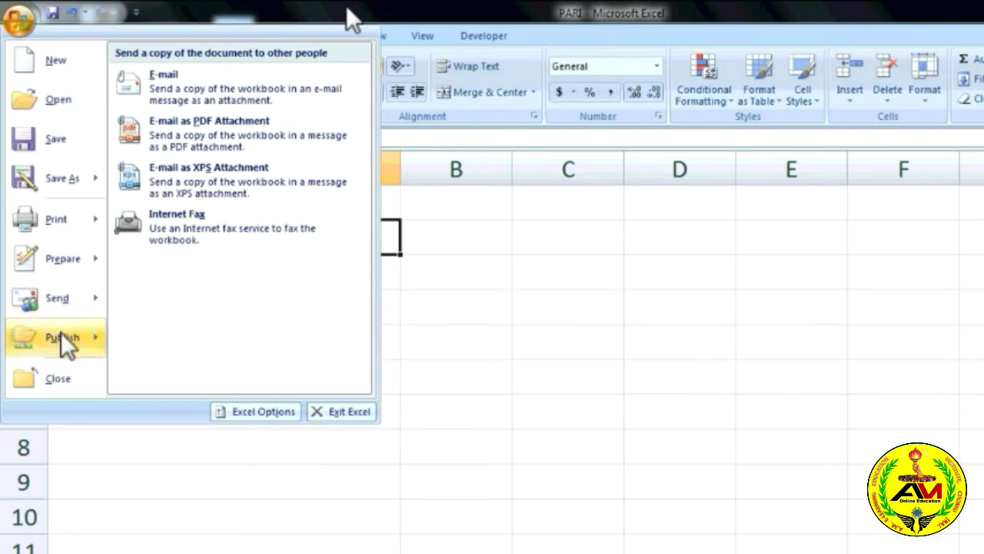
{"action": "mouse_move", "coordinate": [65, 346]}
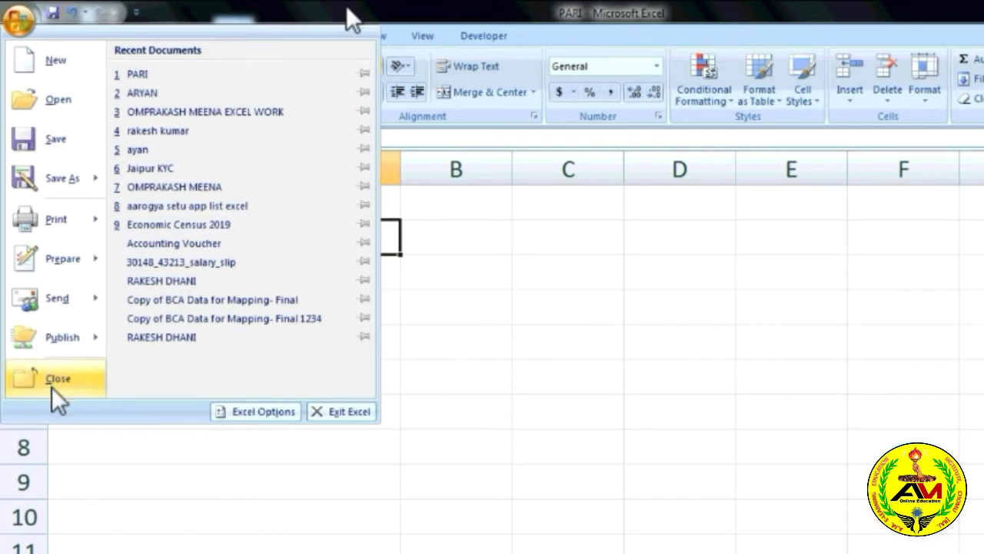
Close both open workbooks from the Office menu, leaving a blank Book1.
{"action": "left_click", "coordinate": [57, 381]}
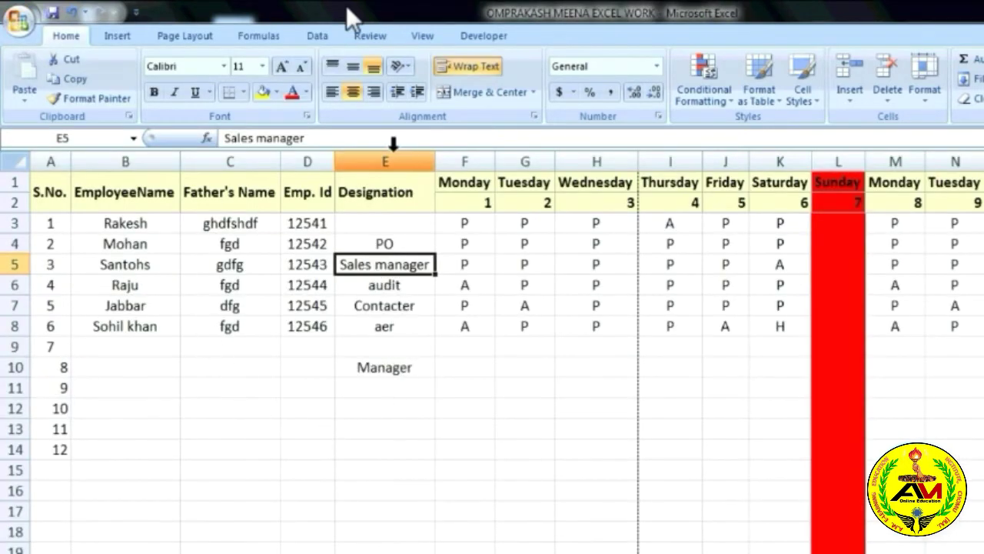
{"action": "left_click", "coordinate": [20, 18]}
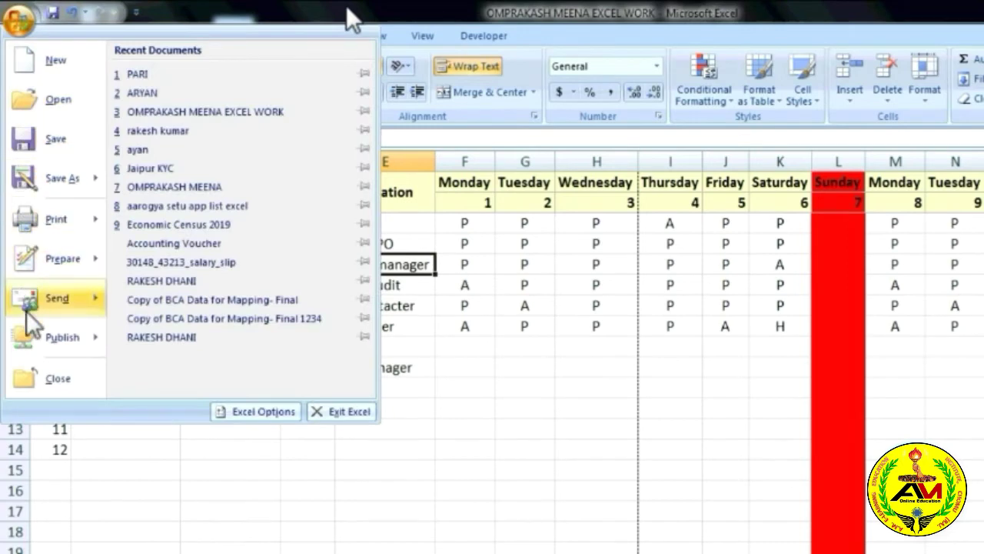
{"action": "left_click", "coordinate": [48, 377]}
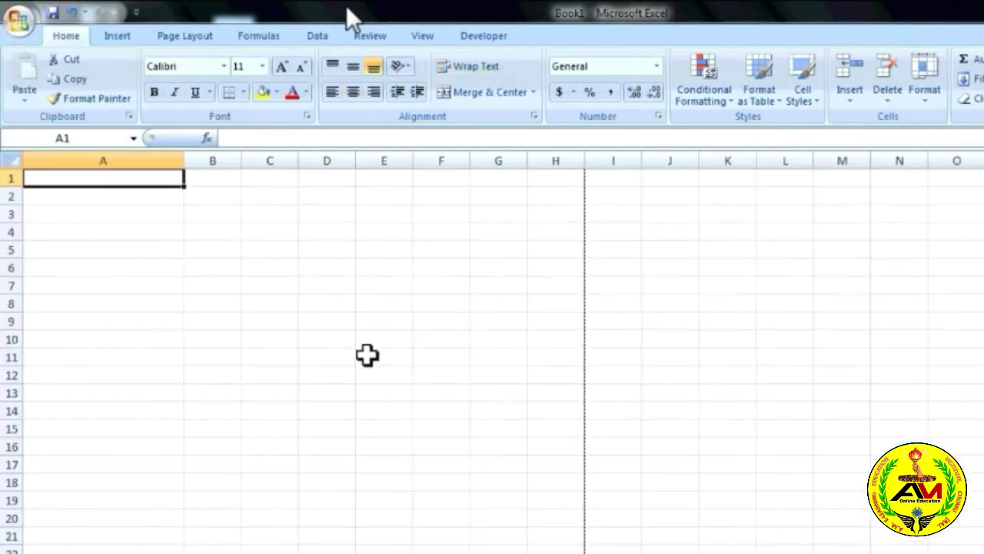
{"action": "left_click", "coordinate": [20, 19]}
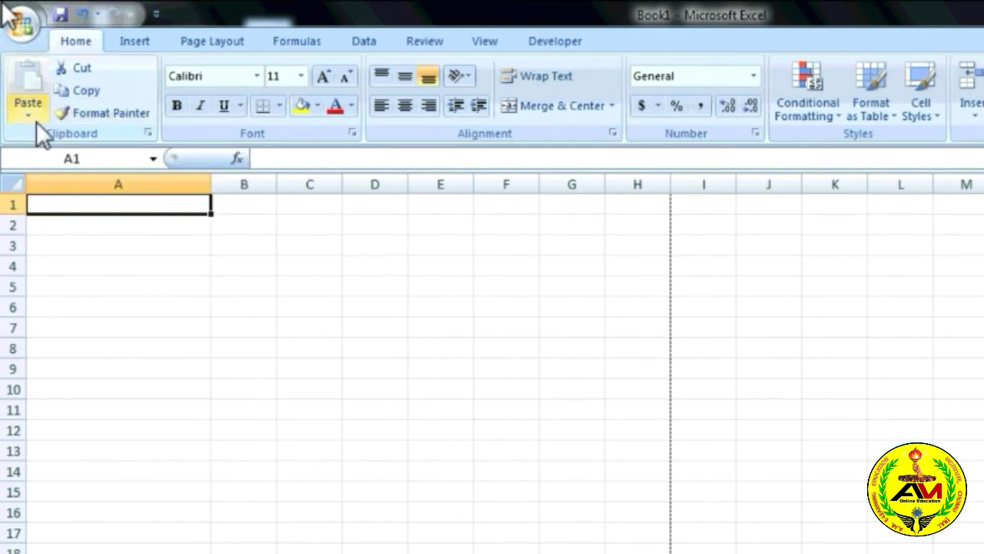
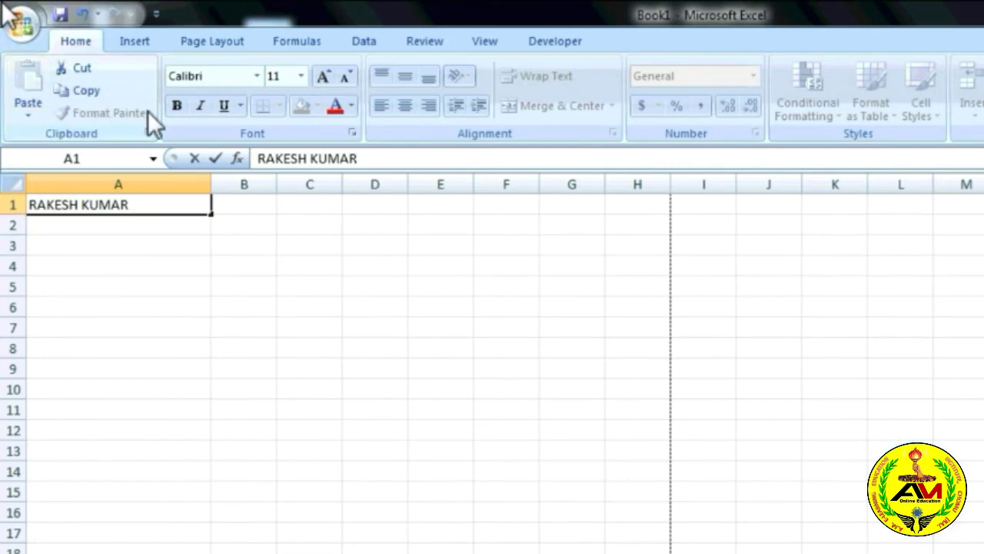
Enter the person's full name in cell A1 and confirm it.
{"action": "left_click", "coordinate": [189, 290]}
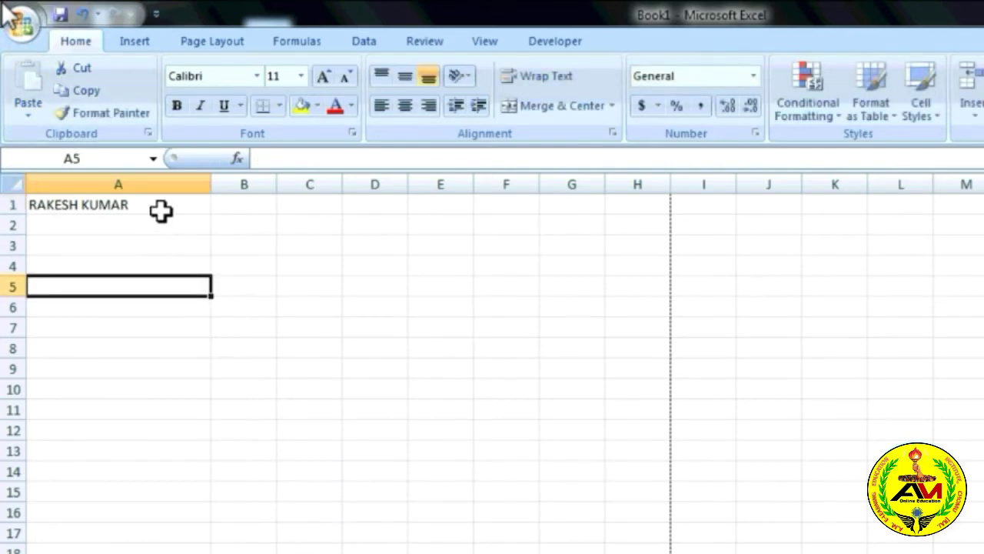
{"action": "left_click", "coordinate": [160, 211]}
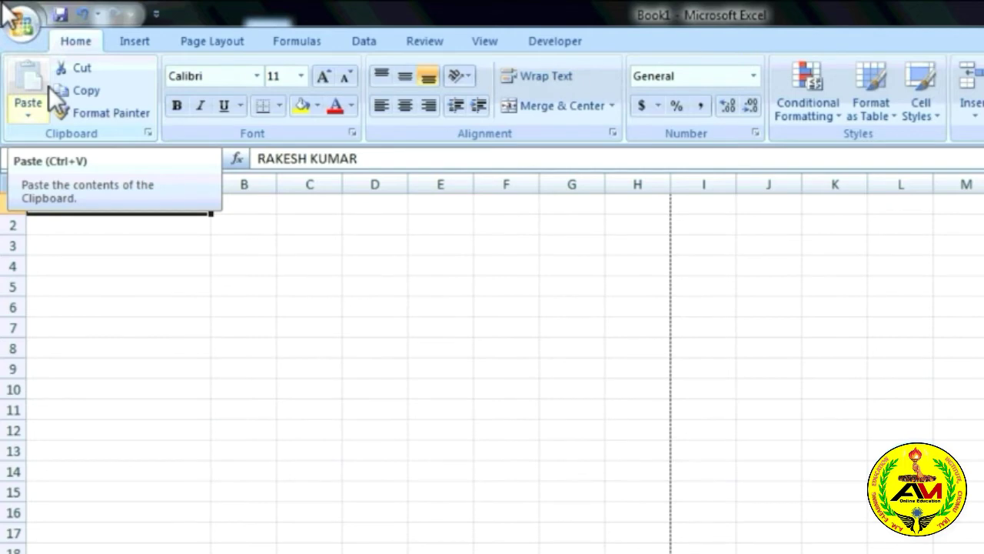
{"action": "left_click", "coordinate": [223, 286]}
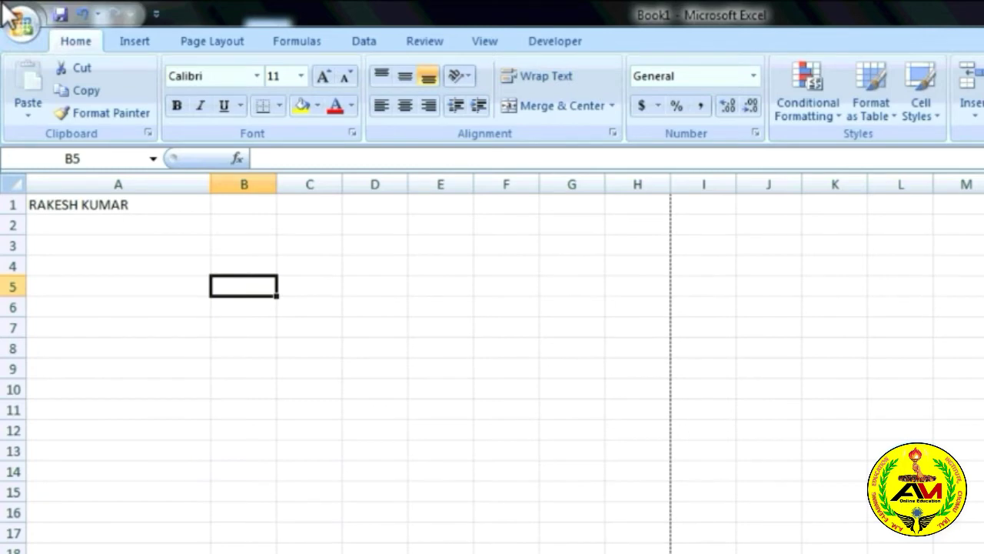
{"action": "scroll", "coordinate": [655, 469], "scroll_direction": "up", "scroll_amount": 6}
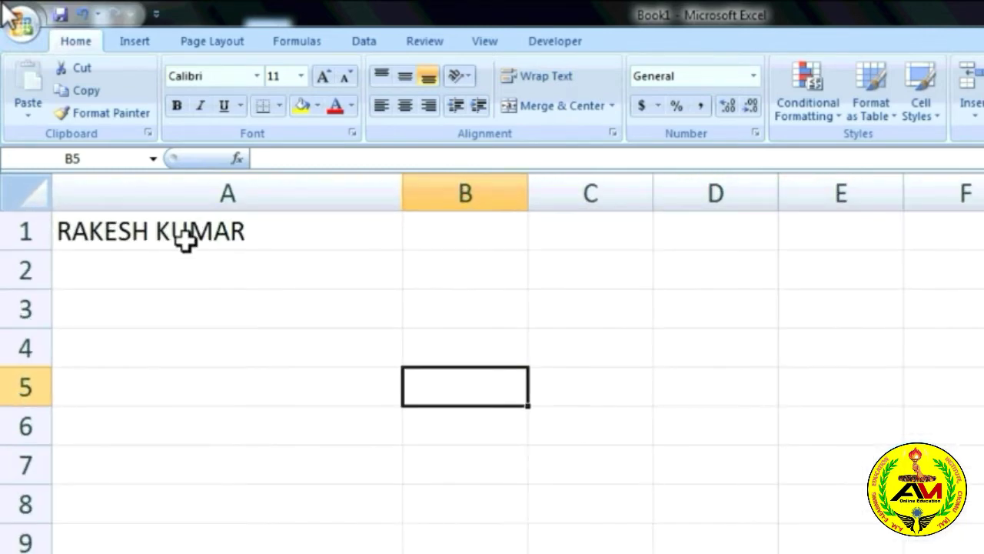
{"action": "left_click", "coordinate": [186, 237]}
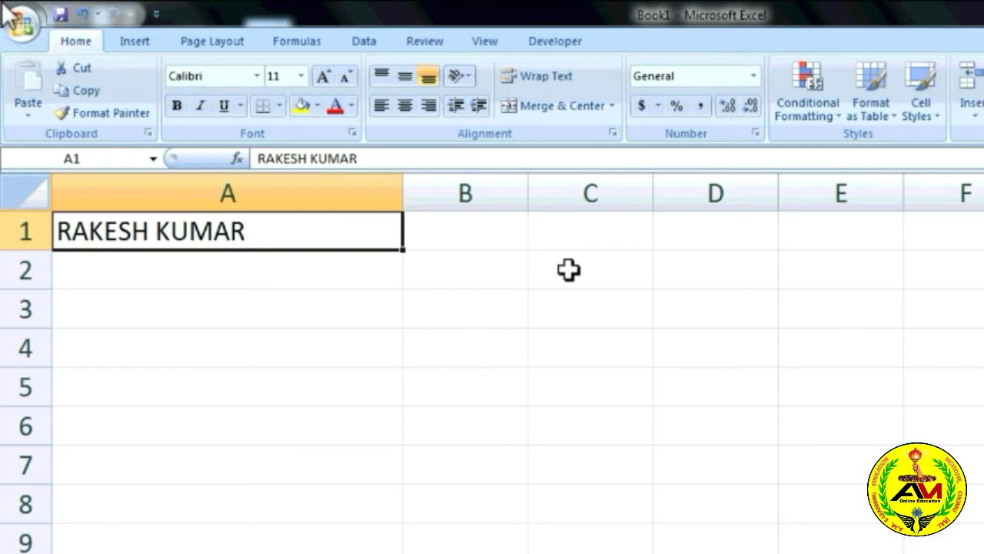
{"action": "left_click", "coordinate": [597, 239]}
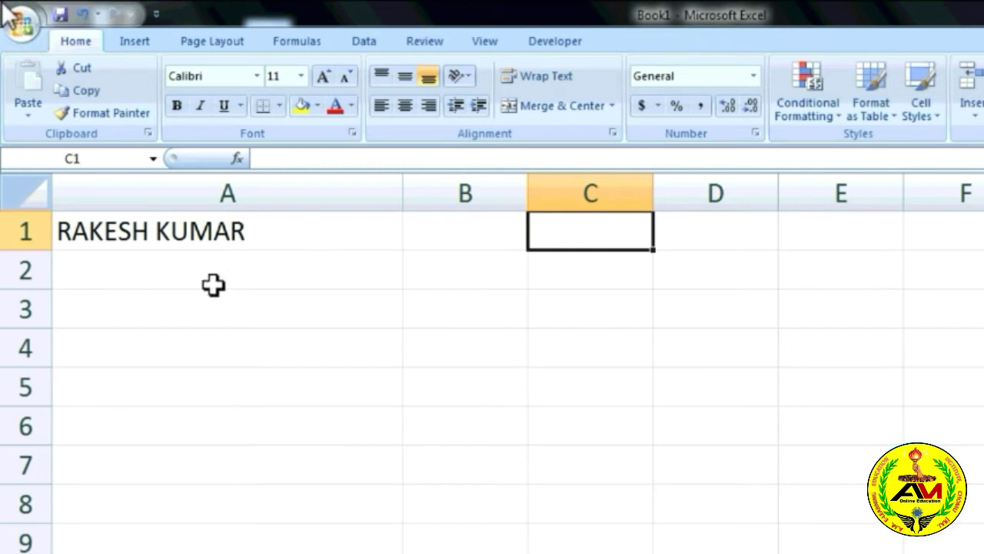
{"action": "left_click", "coordinate": [301, 237]}
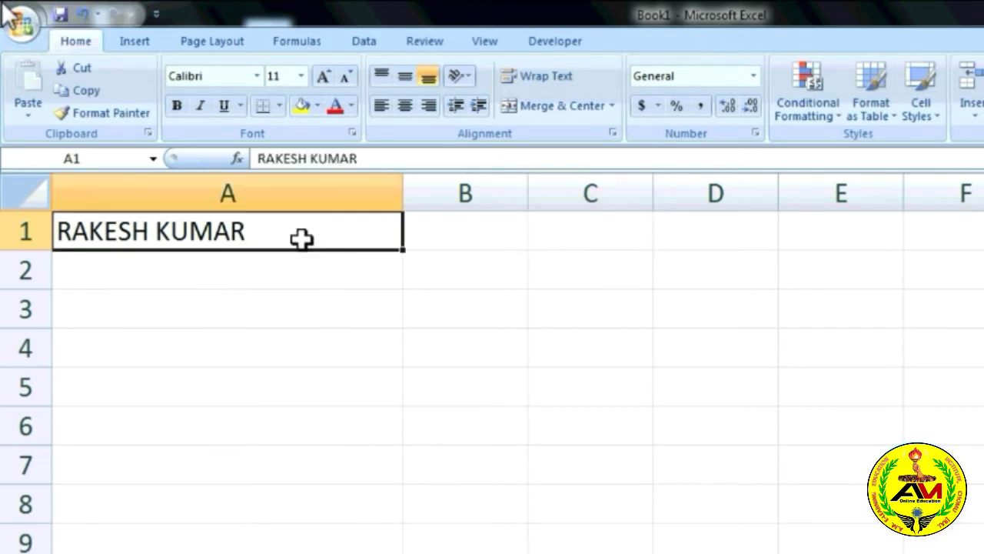
Cut the name from A1 and paste it into C1.
{"action": "left_click", "coordinate": [88, 66]}
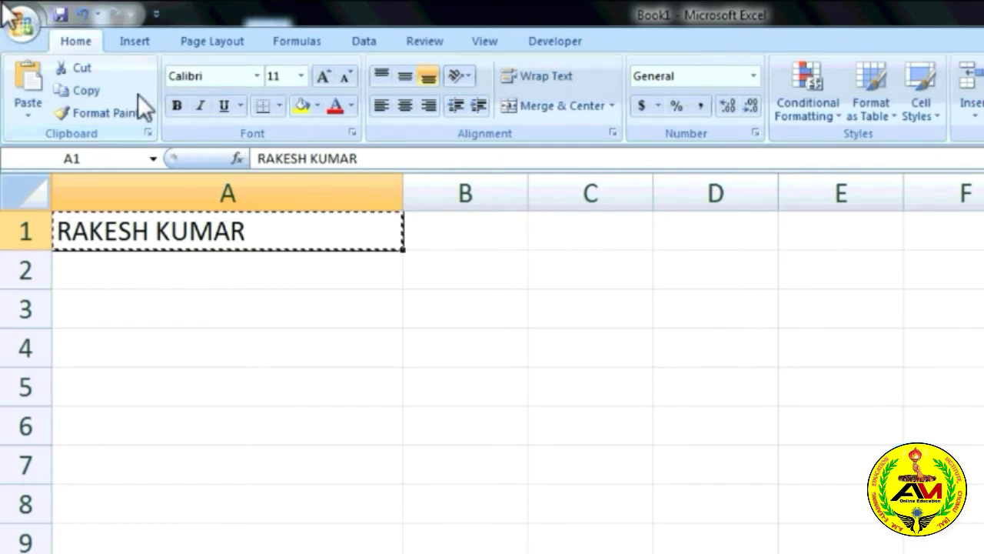
{"action": "left_click", "coordinate": [575, 240]}
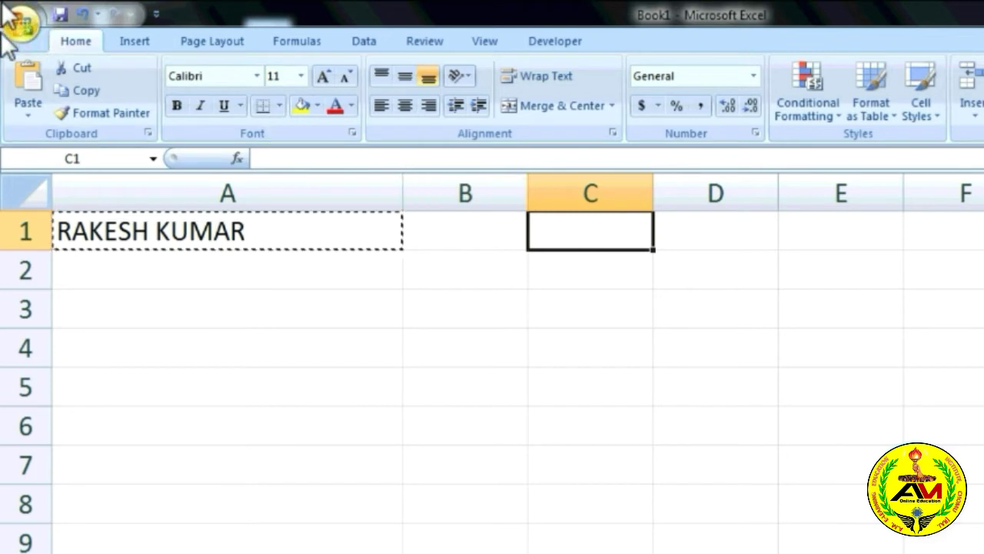
{"action": "left_click", "coordinate": [26, 88]}
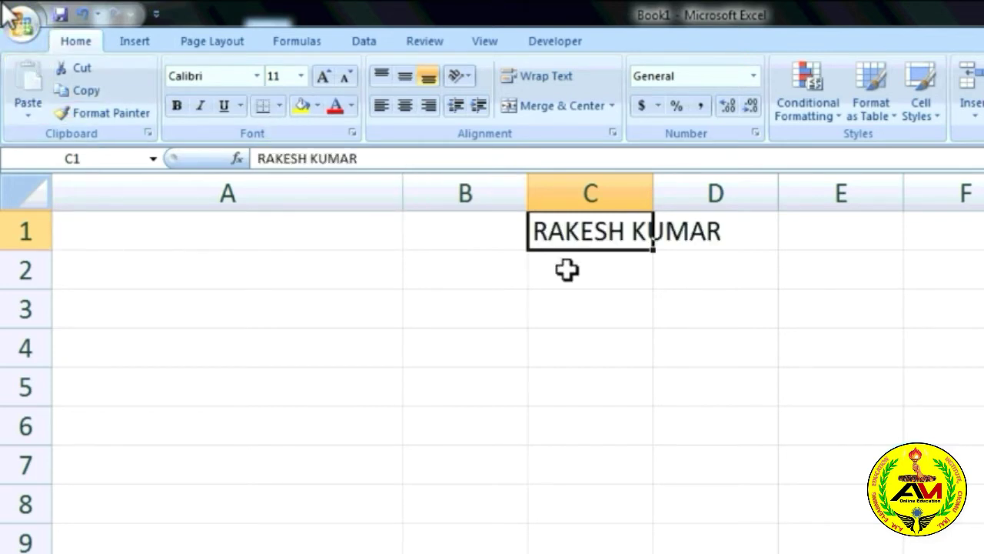
Widen column C so the full name shows.
{"action": "left_click_drag", "start_coordinate": [654, 187], "coordinate": [767, 204]}
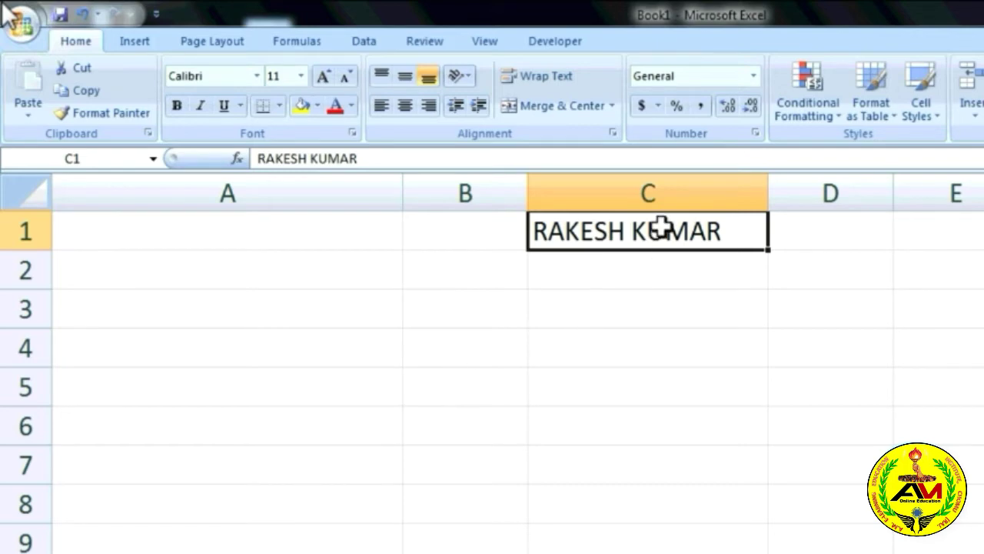
{"action": "left_click", "coordinate": [605, 256]}
{"action": "left_click", "coordinate": [621, 234]}
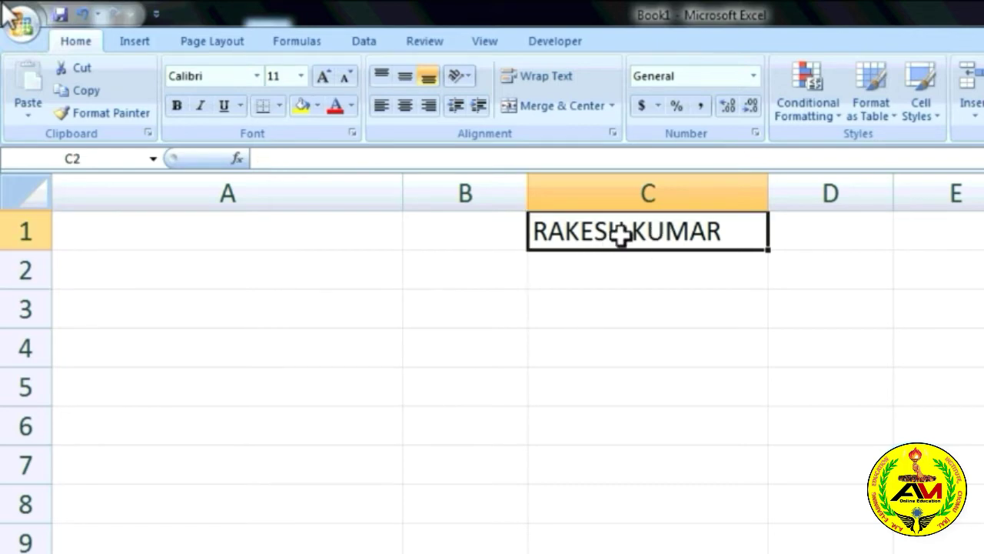
Paste a copy of the name from C1 into A2 and make it red.
{"action": "left_click", "coordinate": [83, 92]}
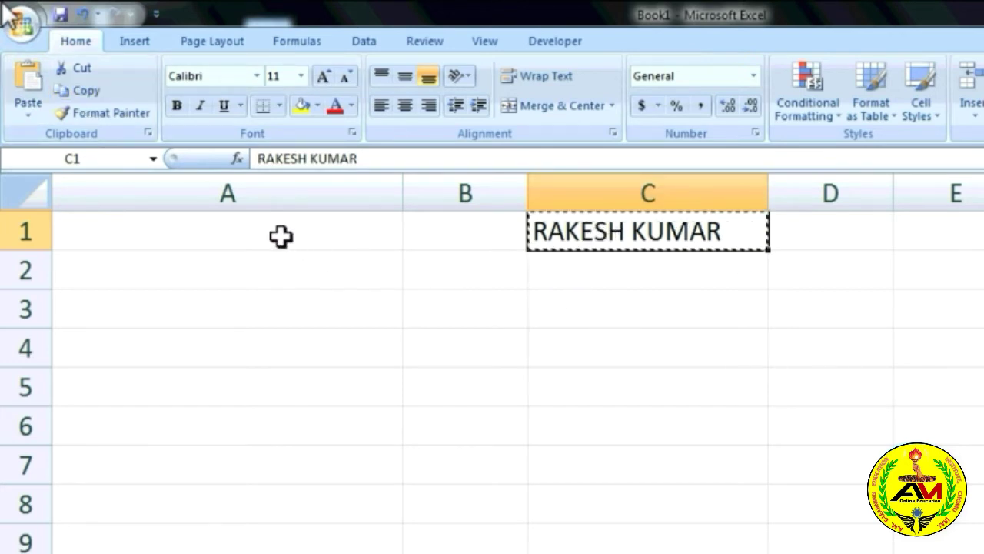
{"action": "left_click", "coordinate": [250, 268]}
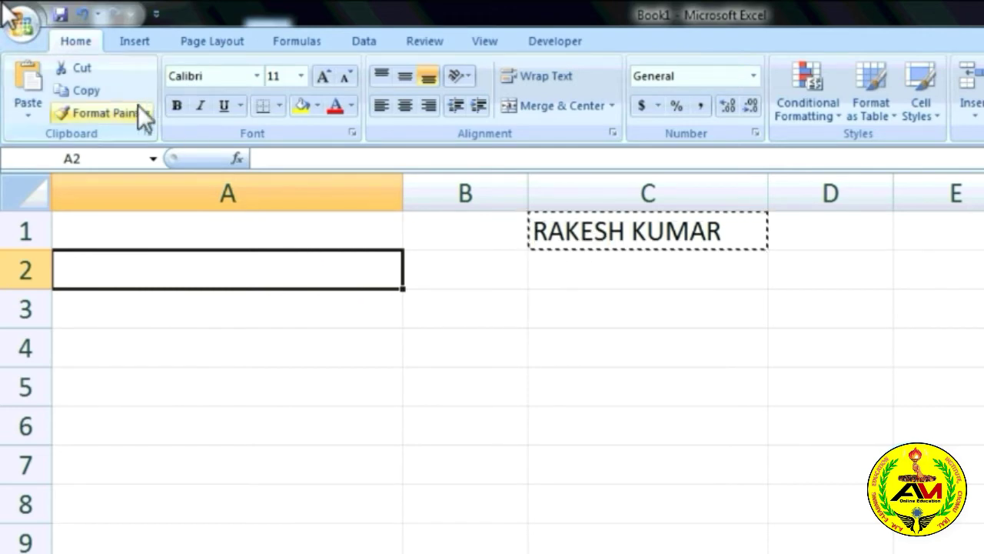
{"action": "left_click", "coordinate": [25, 80]}
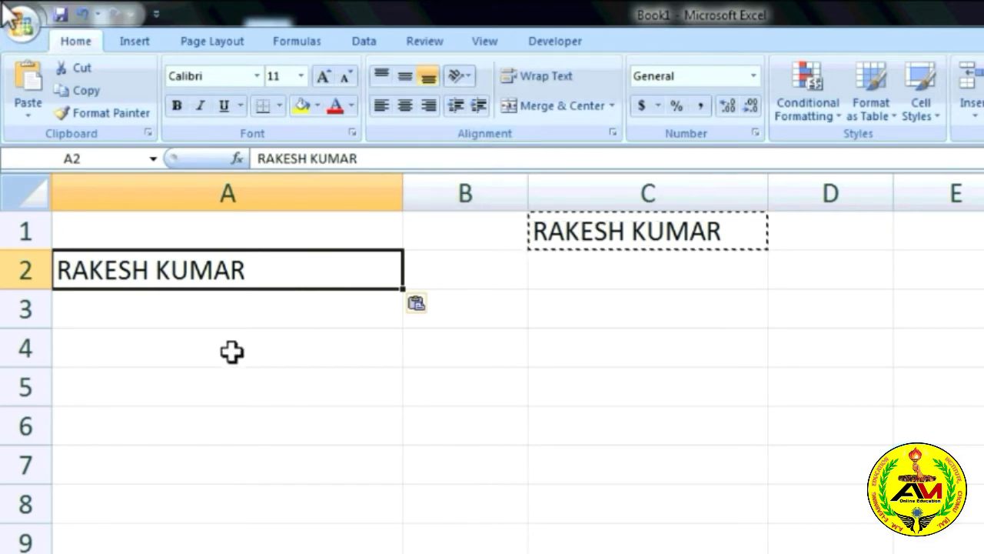
{"action": "double_click", "coordinate": [600, 231]}
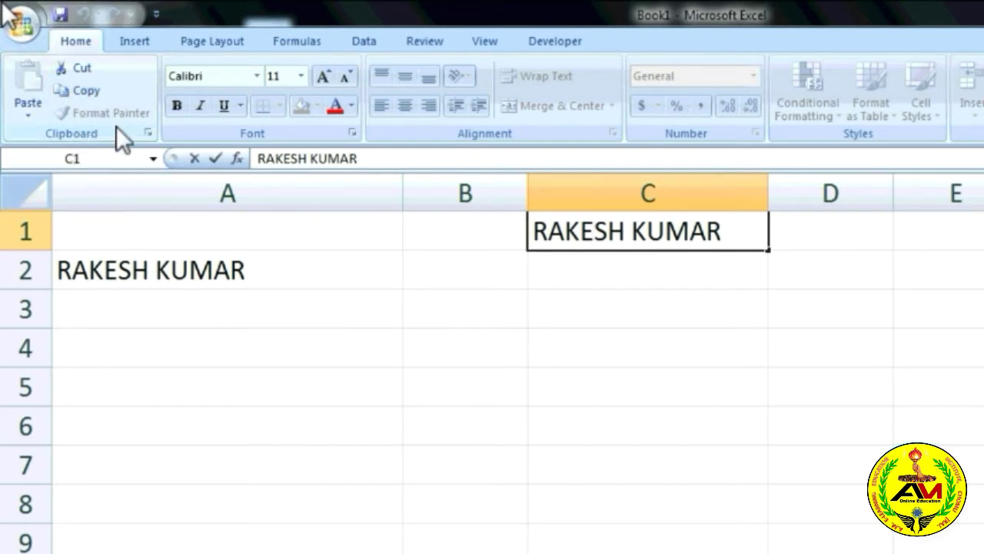
{"action": "left_click", "coordinate": [191, 271]}
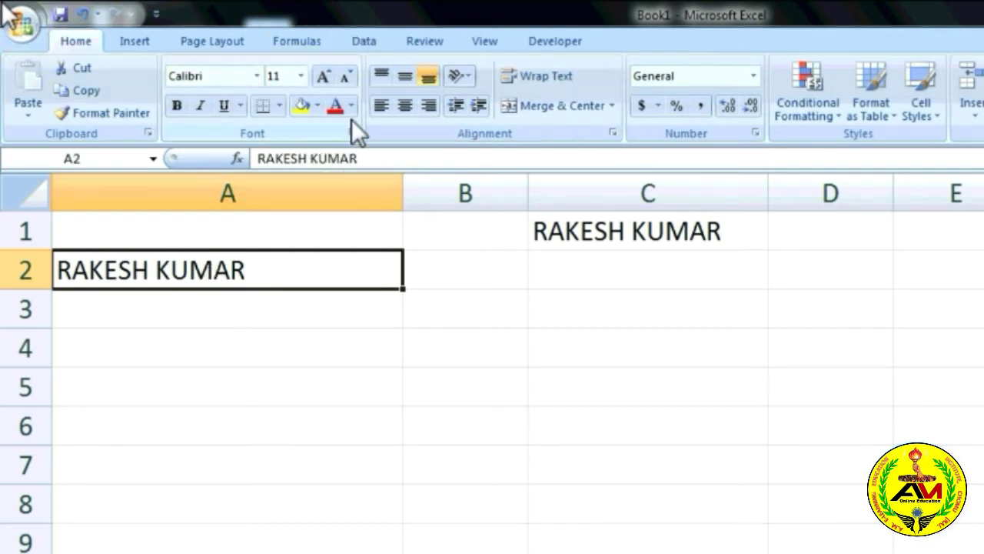
{"action": "left_click", "coordinate": [338, 105]}
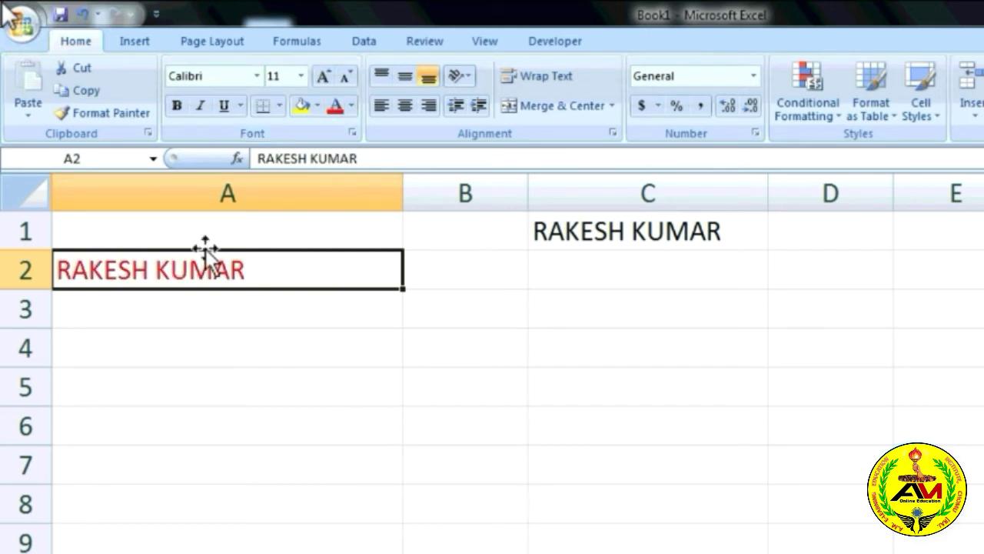
Enter a second person's name in cell A4.
{"action": "left_click", "coordinate": [246, 335]}
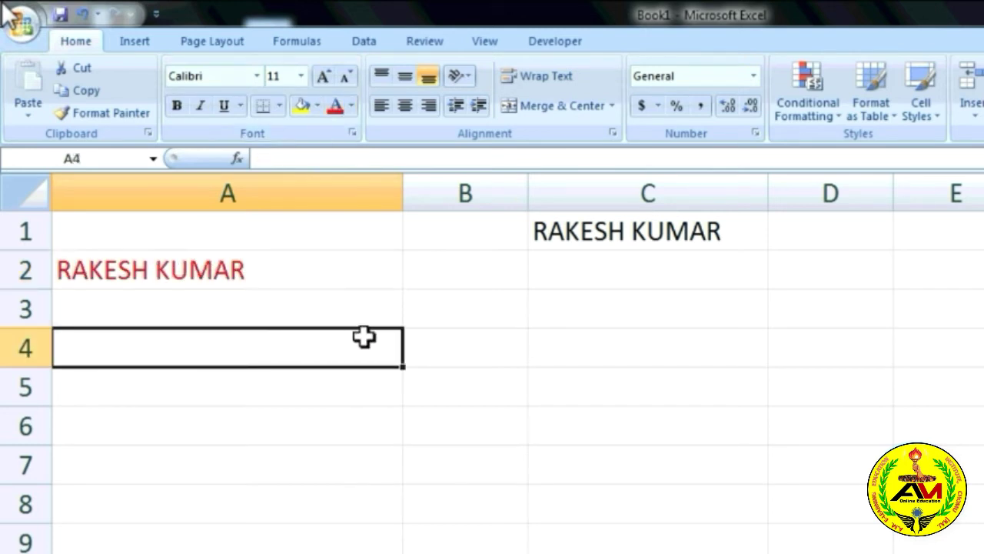
{"action": "left_click", "coordinate": [628, 230]}
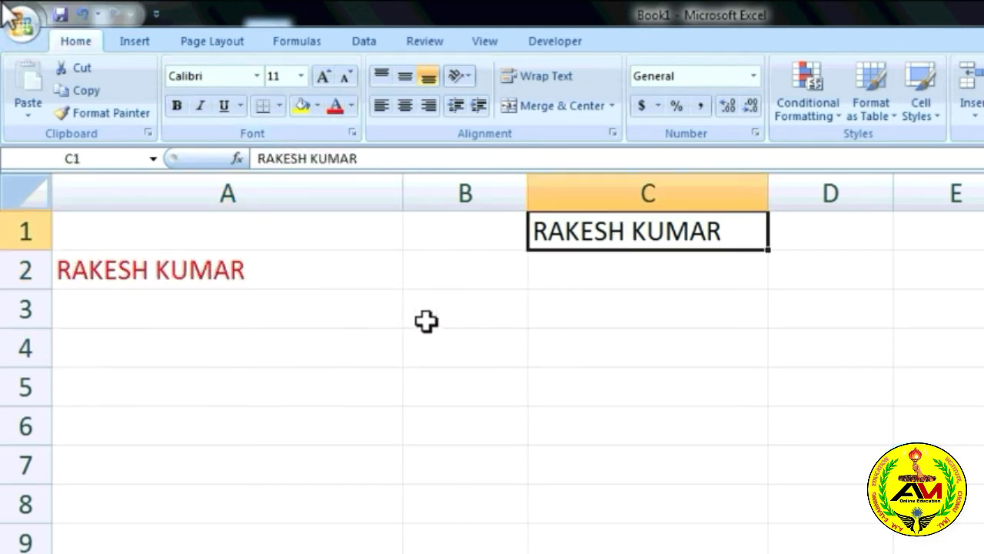
{"action": "left_click", "coordinate": [439, 318]}
{"action": "left_click", "coordinate": [319, 343]}
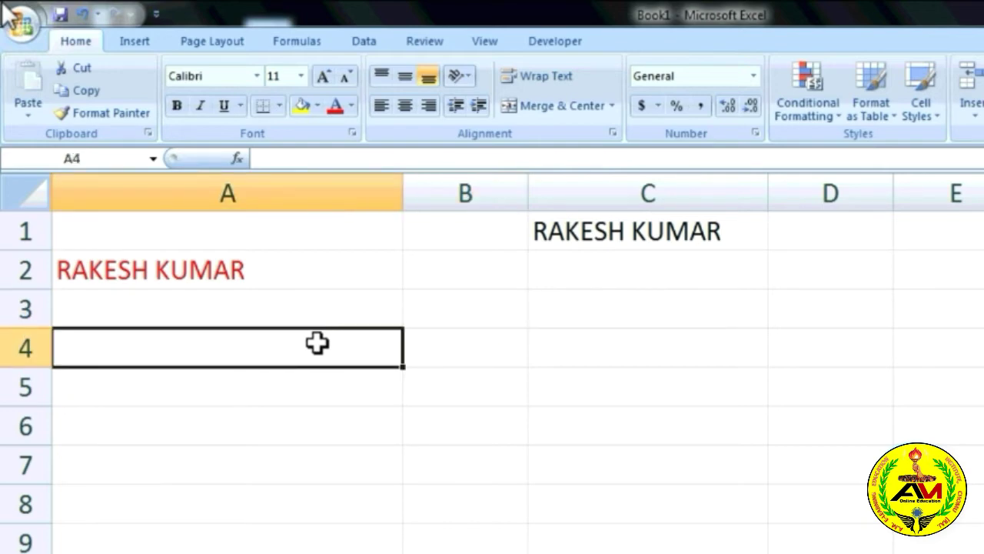
{"action": "type", "text": "ARYAN"}
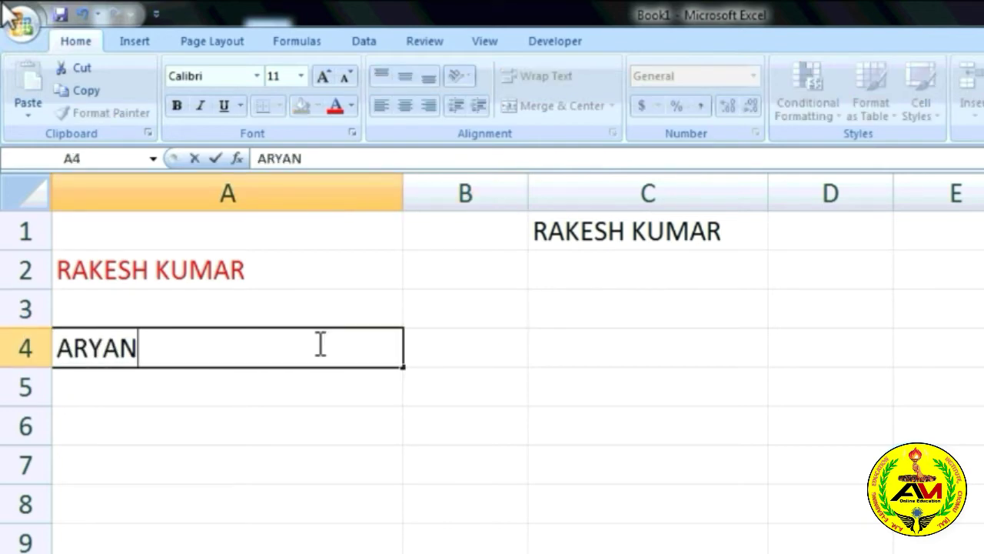
{"action": "left_click", "coordinate": [195, 410]}
Enlarge the red name in A2 two size steps to 14 pt.
{"action": "left_click", "coordinate": [213, 276]}
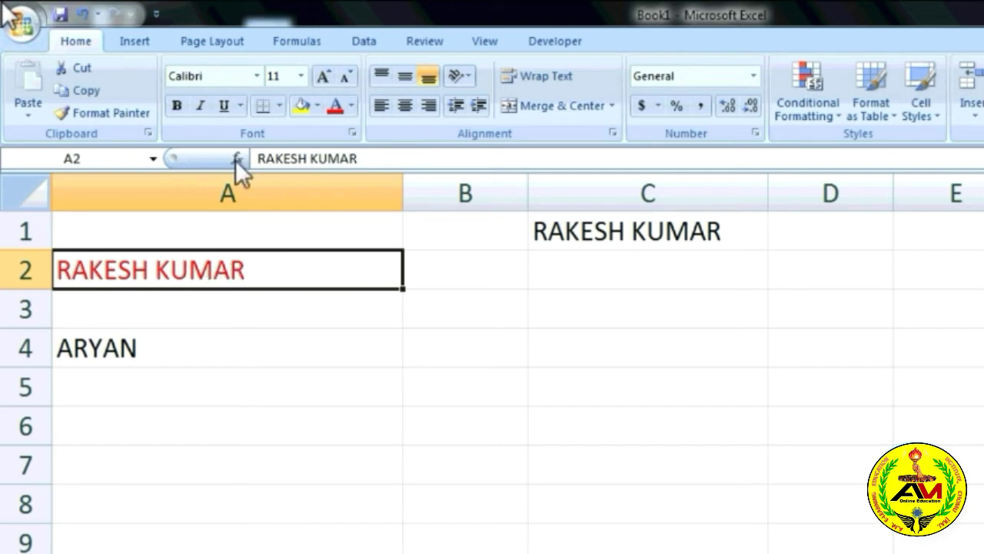
{"action": "left_click", "coordinate": [322, 76]}
{"action": "left_click", "coordinate": [321, 76]}
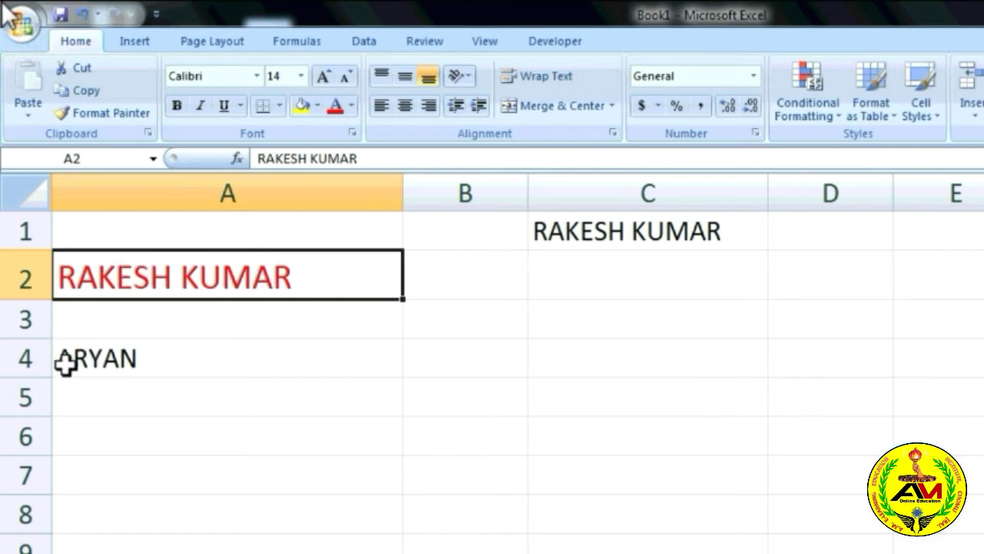
{"action": "left_click", "coordinate": [104, 370]}
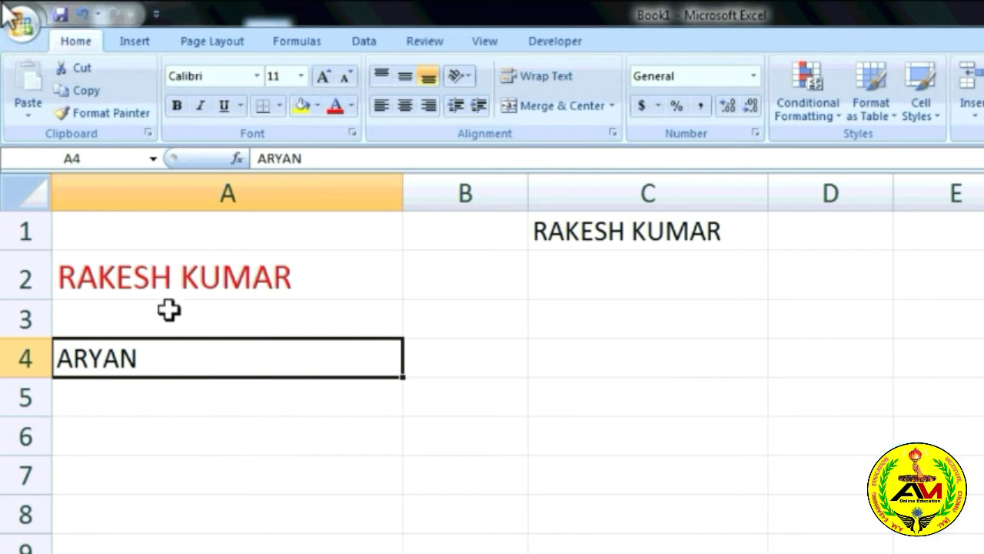
{"action": "left_click", "coordinate": [256, 287]}
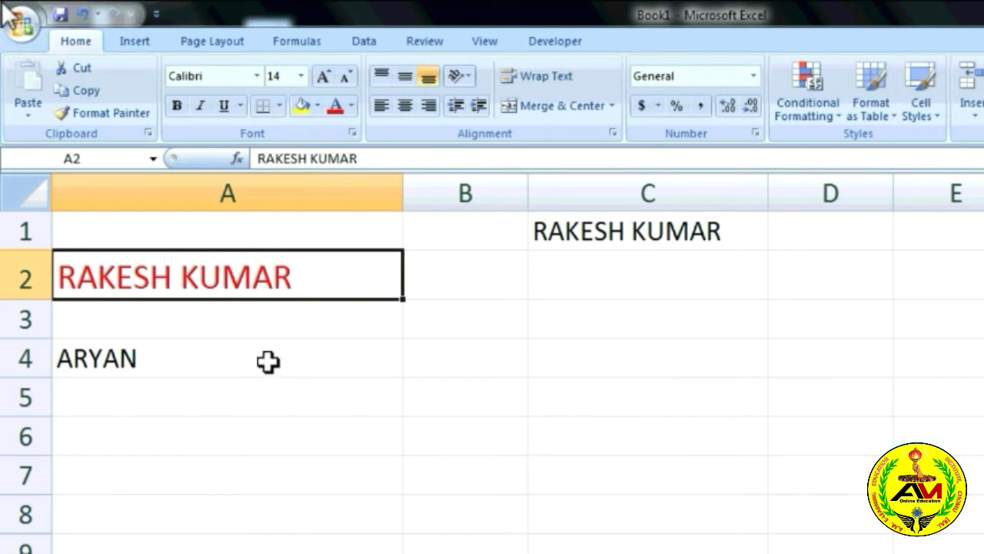
{"action": "left_click", "coordinate": [212, 342]}
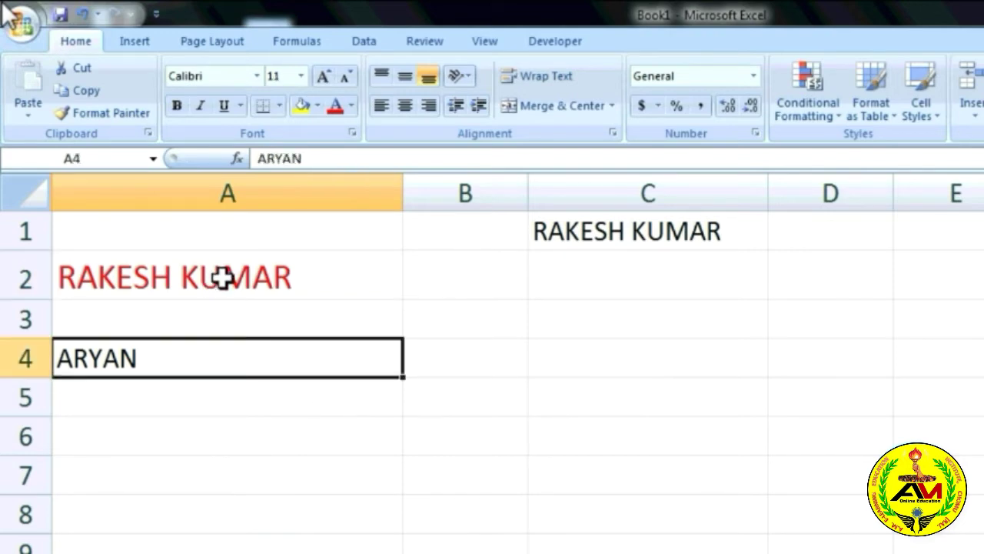
{"action": "left_click", "coordinate": [222, 279]}
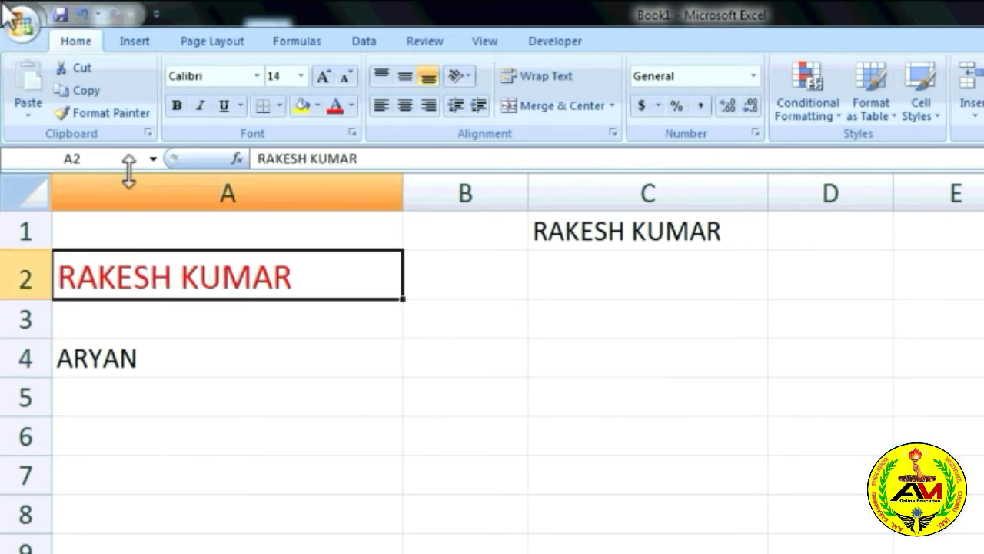
Copy A2's red 14-pt formatting onto the name in A4 with Format Painter.
{"action": "left_click", "coordinate": [126, 110]}
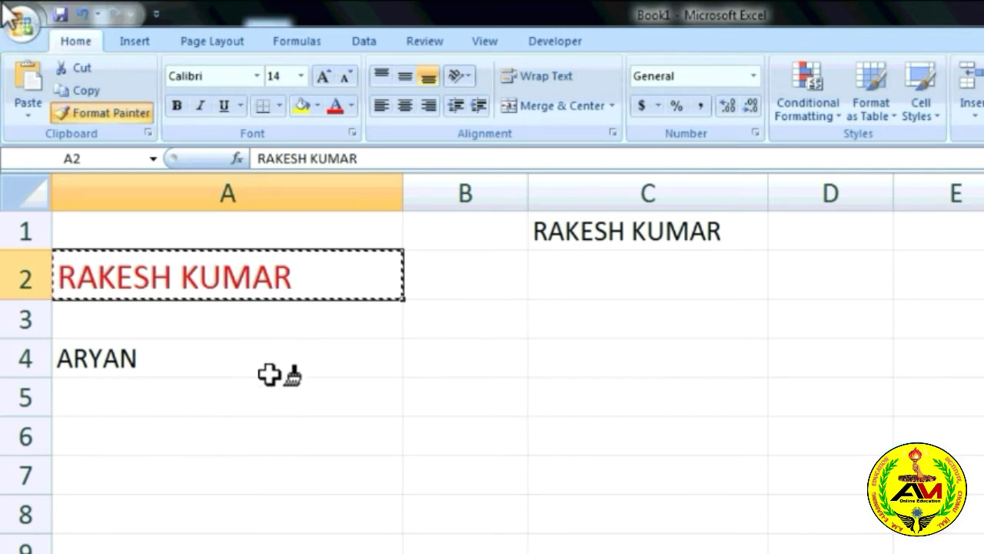
{"action": "left_click", "coordinate": [169, 361]}
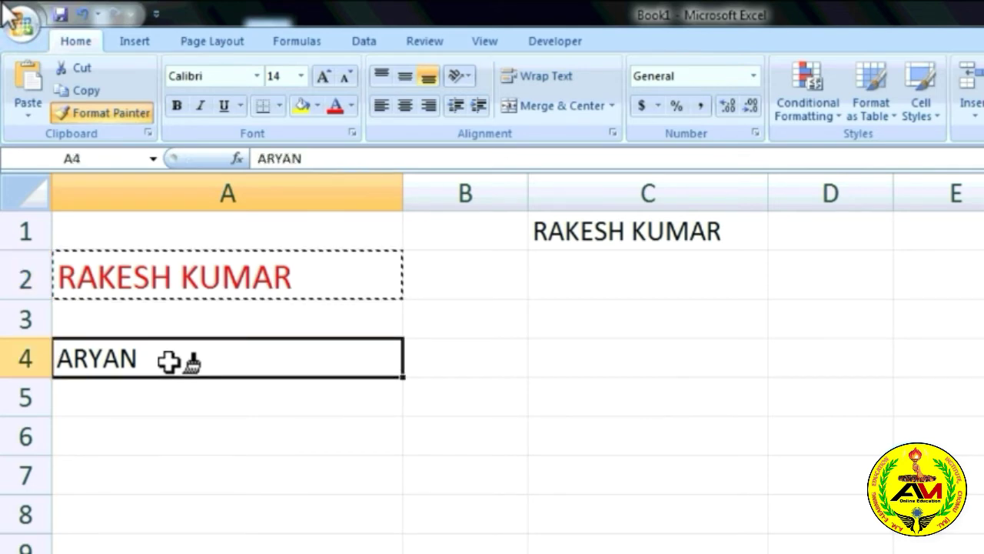
{"action": "left_click", "coordinate": [168, 362]}
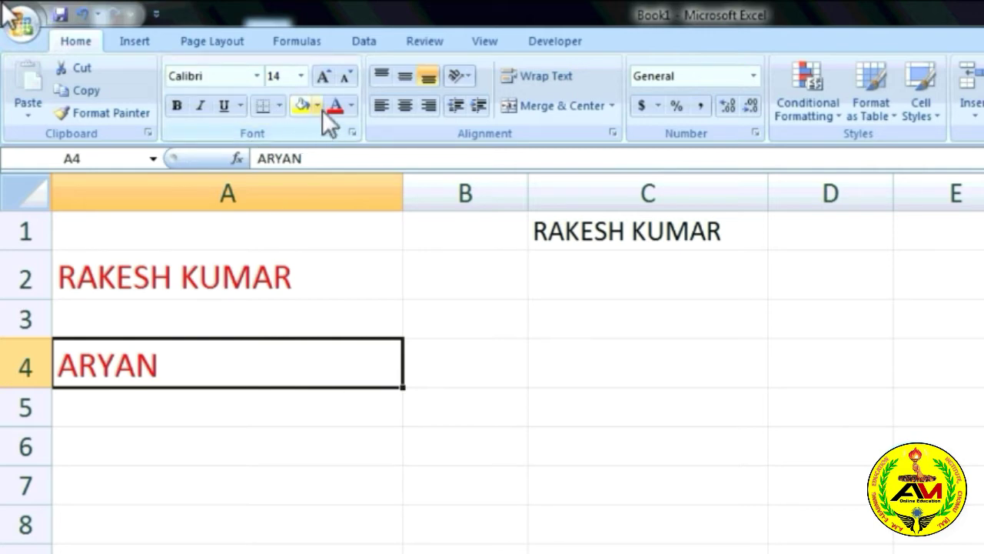
{"action": "left_click", "coordinate": [231, 281]}
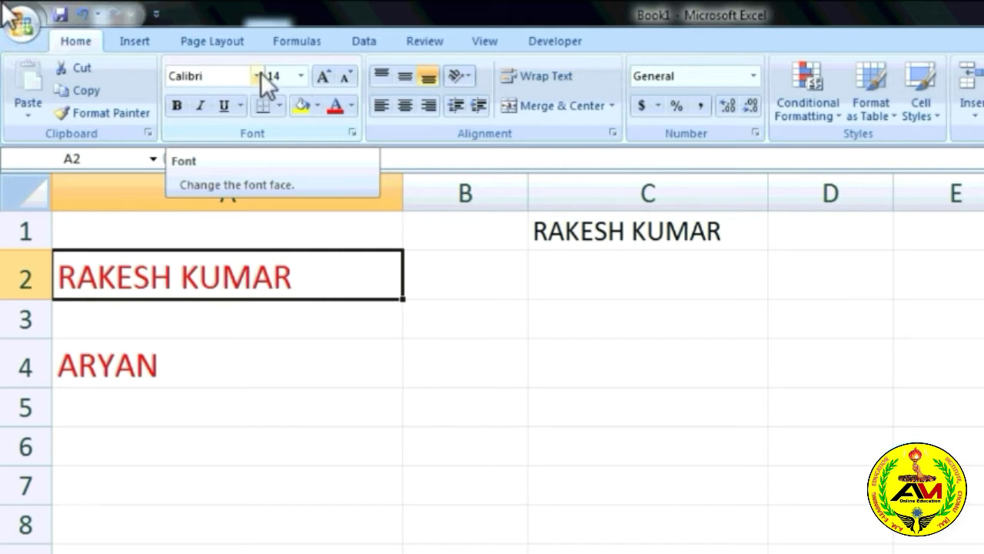
{"action": "left_click", "coordinate": [257, 75]}
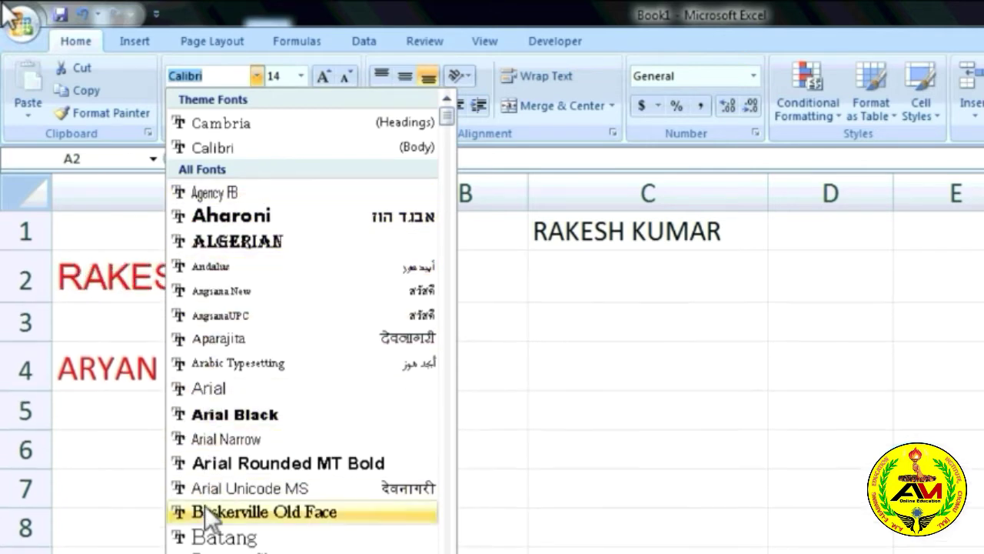
{"action": "left_click", "coordinate": [569, 373]}
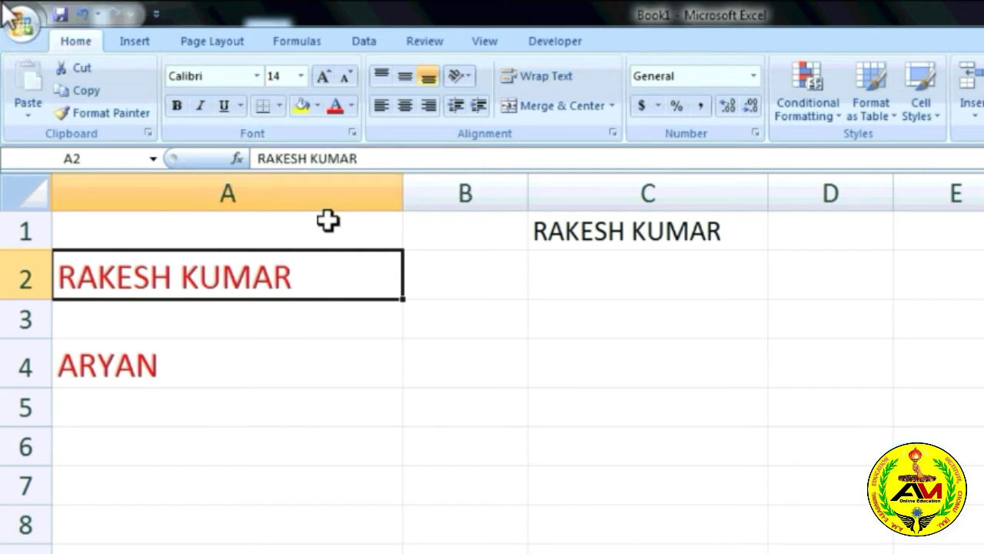
Set the name in A2 to 22 pt from the Font Size list.
{"action": "left_click", "coordinate": [302, 75]}
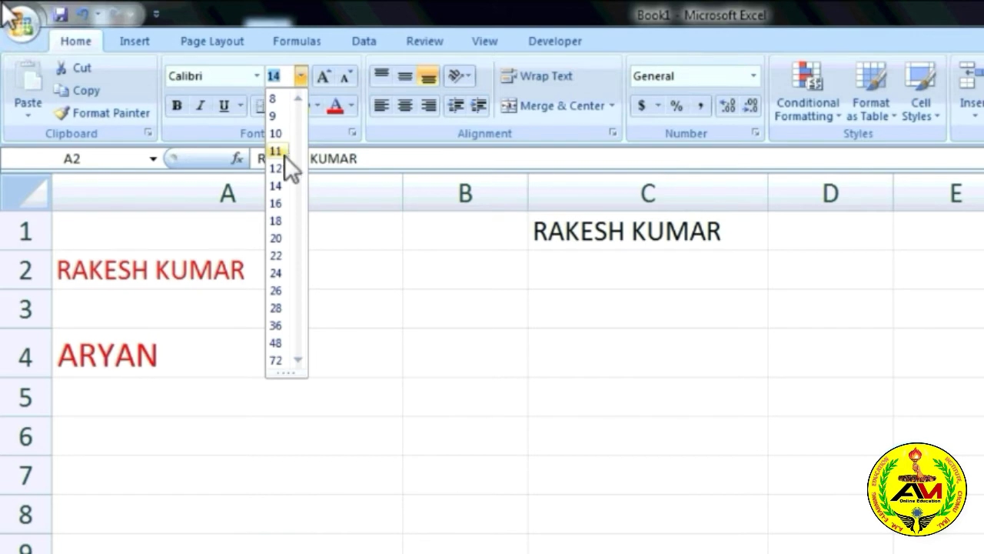
{"action": "left_click", "coordinate": [277, 256]}
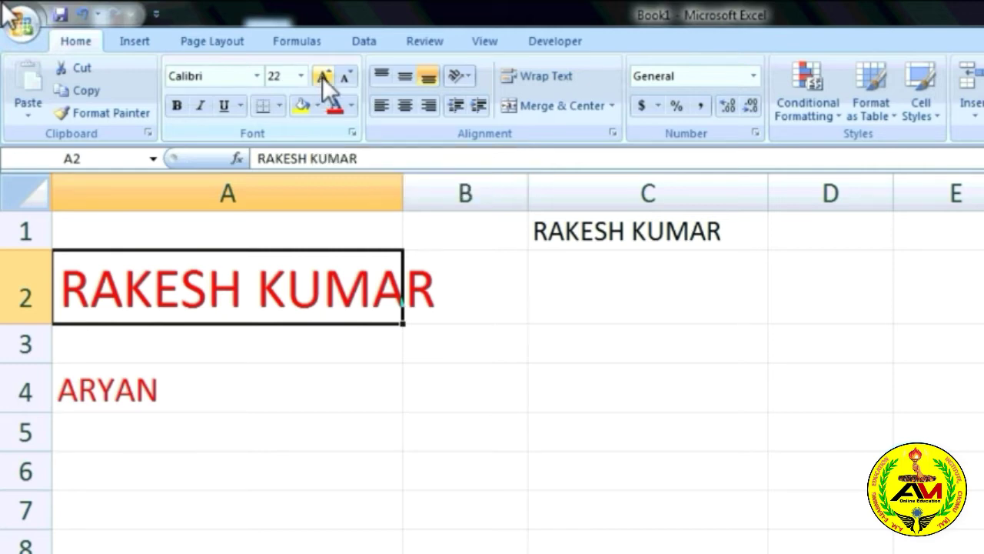
Enlarge the name in A2 up to 72 pt.
{"action": "left_click", "coordinate": [322, 77]}
{"action": "left_click", "coordinate": [322, 77]}
{"action": "left_click", "coordinate": [322, 77]}
{"action": "left_click", "coordinate": [322, 77]}
{"action": "left_click", "coordinate": [322, 77]}
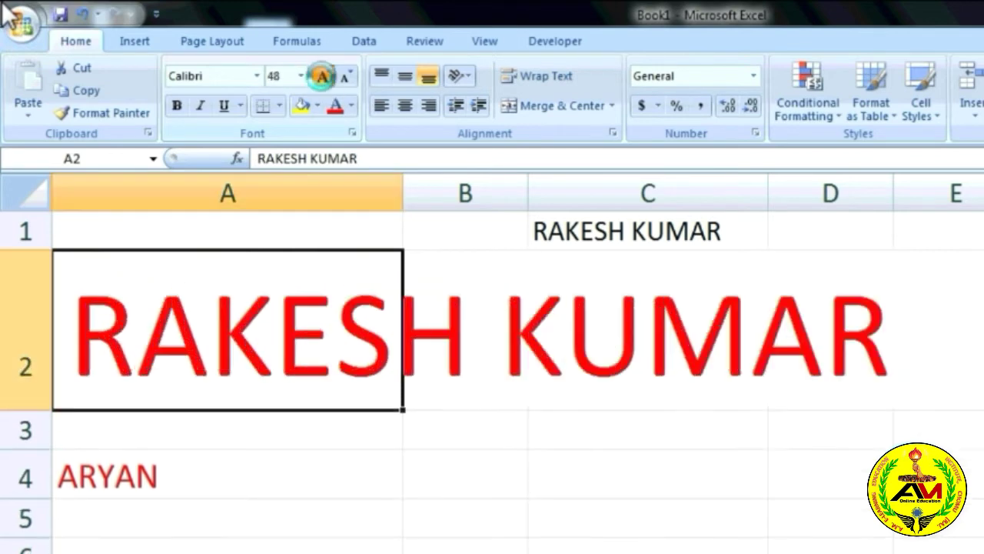
{"action": "left_click", "coordinate": [322, 77]}
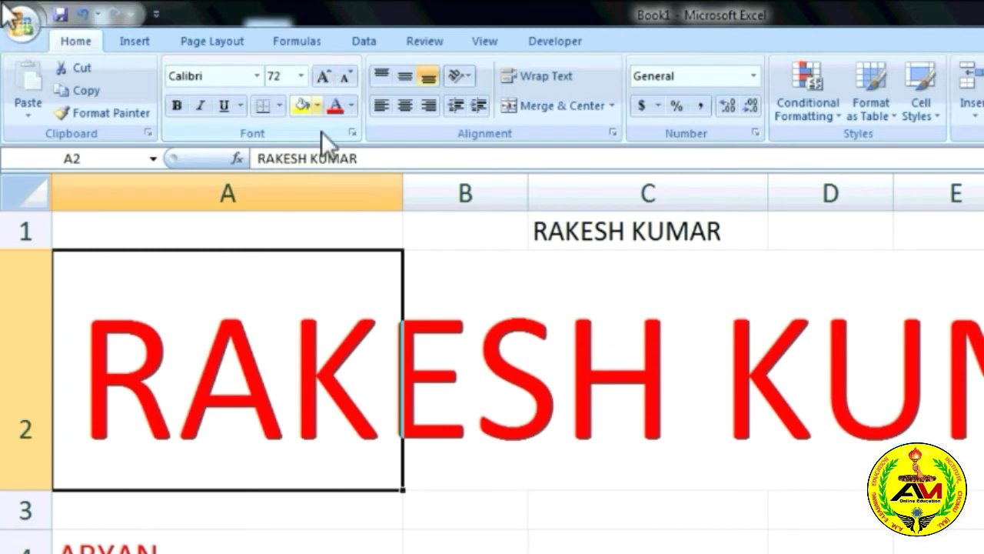
{"action": "left_click", "coordinate": [549, 308]}
{"action": "left_click", "coordinate": [338, 348]}
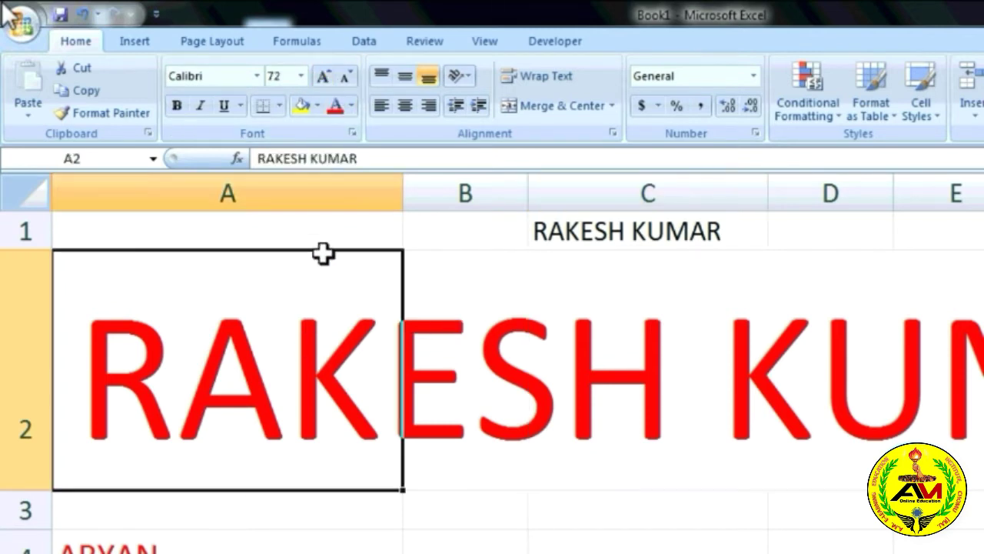
Shrink the name in A2 back down to 8 pt.
{"action": "left_click", "coordinate": [345, 77]}
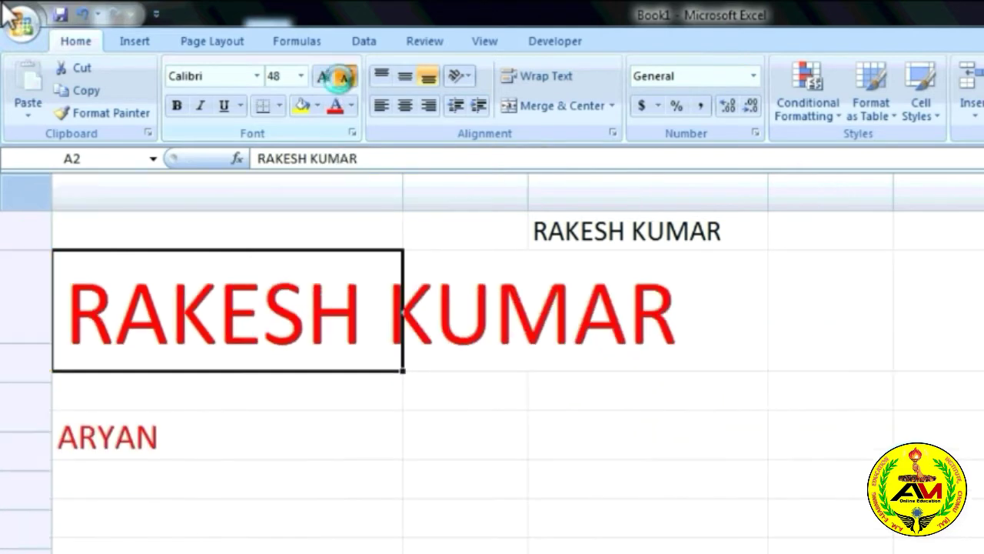
{"action": "left_click", "coordinate": [345, 77]}
{"action": "left_click", "coordinate": [345, 77]}
{"action": "left_click", "coordinate": [345, 77]}
{"action": "left_click", "coordinate": [345, 76]}
{"action": "left_click", "coordinate": [345, 77]}
{"action": "double_click", "coordinate": [345, 76]}
{"action": "double_click", "coordinate": [345, 77]}
{"action": "double_click", "coordinate": [345, 77]}
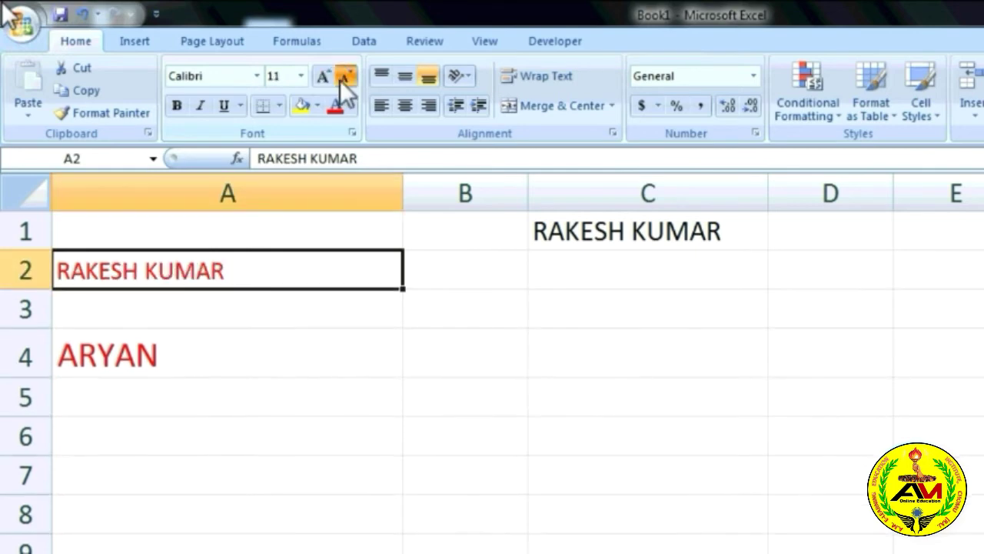
{"action": "double_click", "coordinate": [346, 77]}
{"action": "left_click", "coordinate": [346, 77]}
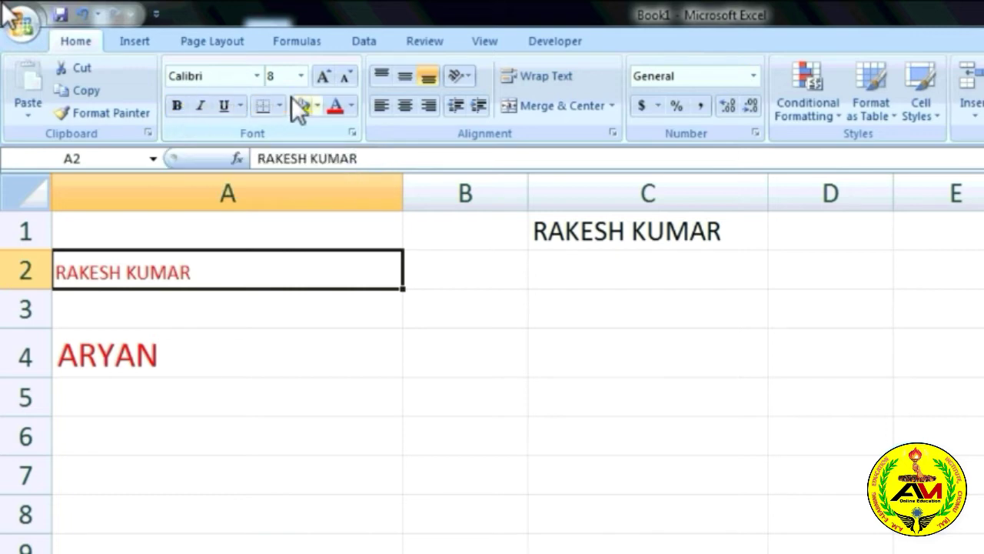
{"action": "left_click", "coordinate": [324, 77]}
Enlarge the name in A2 to 18 pt and make it bold.
{"action": "left_click", "coordinate": [324, 77]}
{"action": "left_click", "coordinate": [324, 77]}
{"action": "left_click", "coordinate": [323, 77]}
{"action": "left_click", "coordinate": [323, 77]}
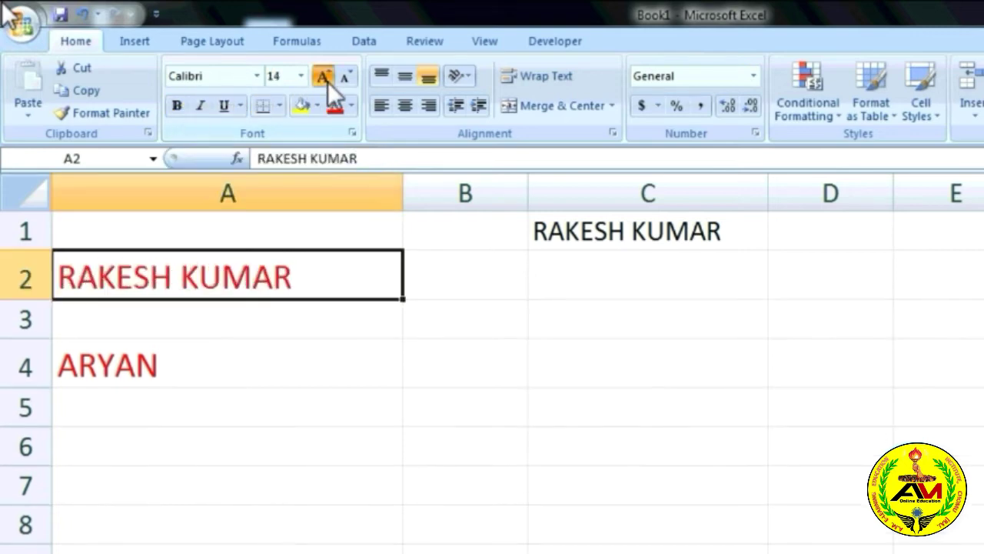
{"action": "left_click", "coordinate": [323, 77]}
{"action": "left_click", "coordinate": [326, 78]}
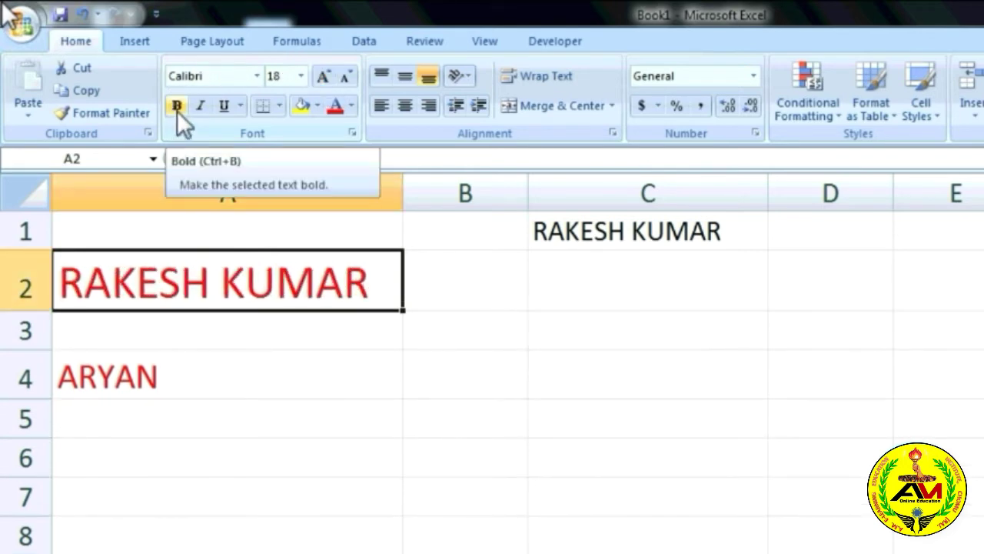
{"action": "left_click", "coordinate": [177, 106]}
{"action": "left_click", "coordinate": [177, 106]}
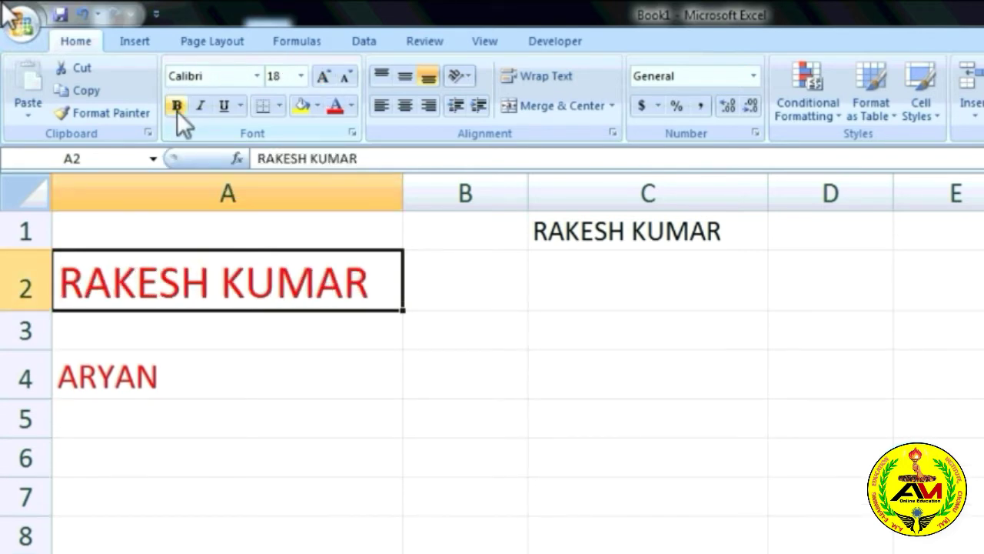
{"action": "left_click", "coordinate": [177, 106]}
{"action": "left_click", "coordinate": [177, 106]}
{"action": "left_click", "coordinate": [177, 106]}
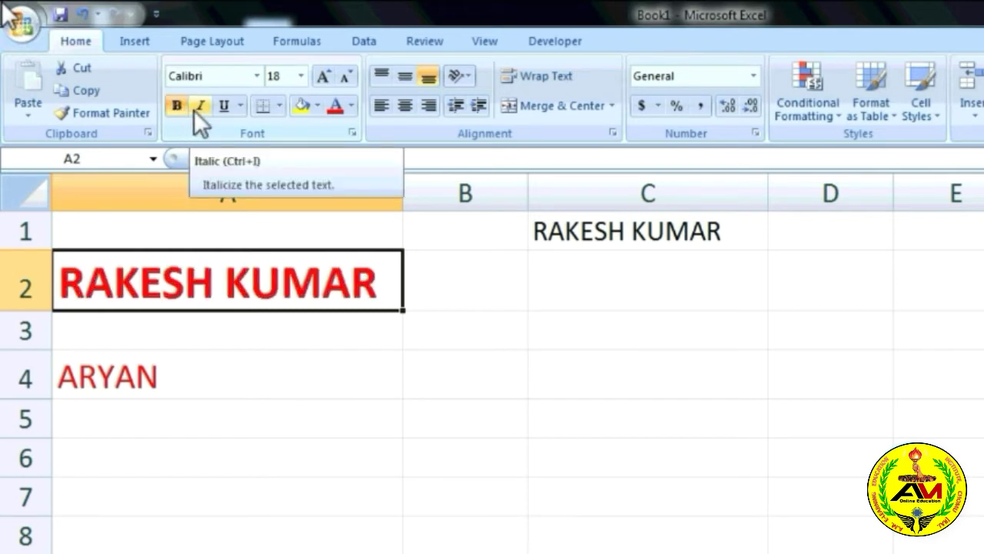
Italicize the name in A2, leaving it without underline.
{"action": "left_click", "coordinate": [196, 108]}
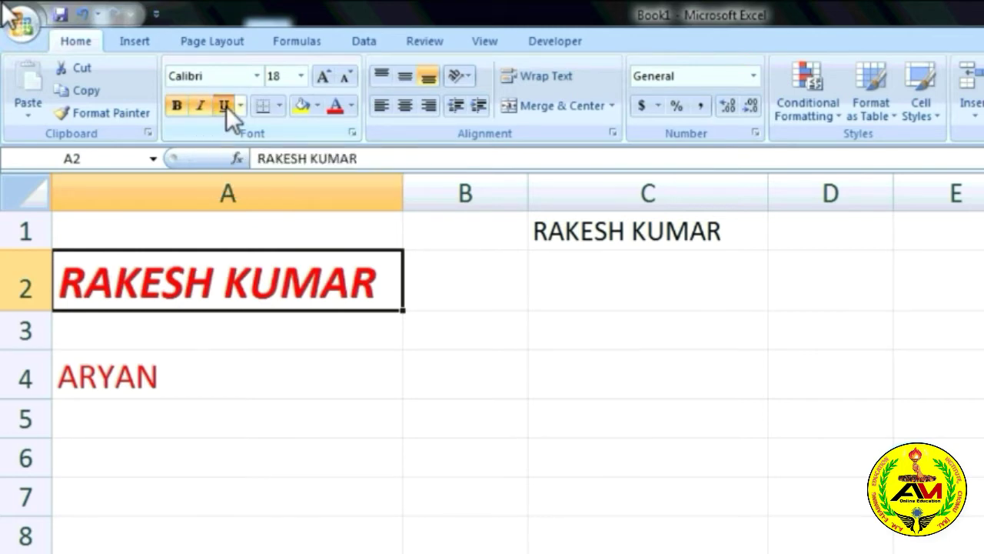
{"action": "left_click", "coordinate": [226, 106]}
{"action": "left_click", "coordinate": [226, 106]}
{"action": "left_click", "coordinate": [226, 106]}
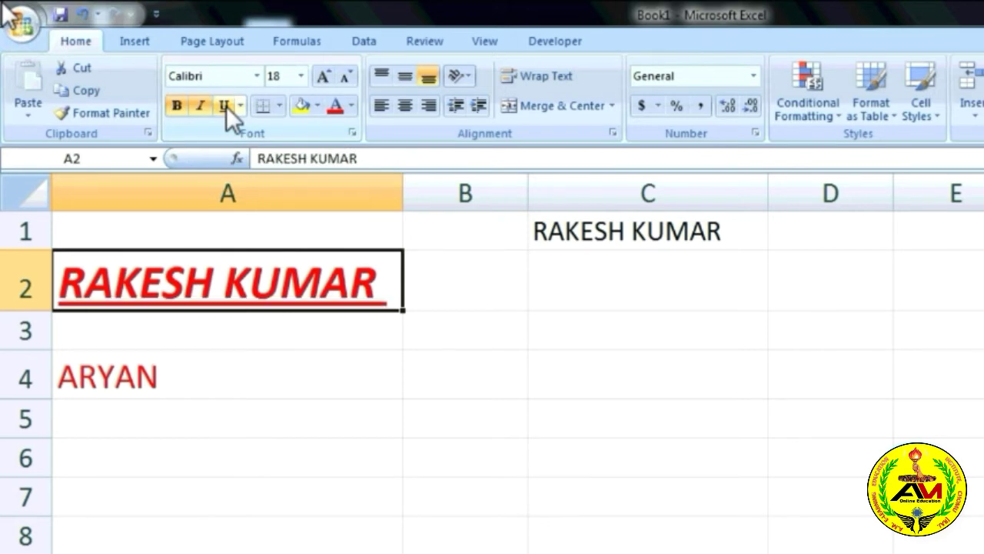
{"action": "left_click", "coordinate": [226, 106]}
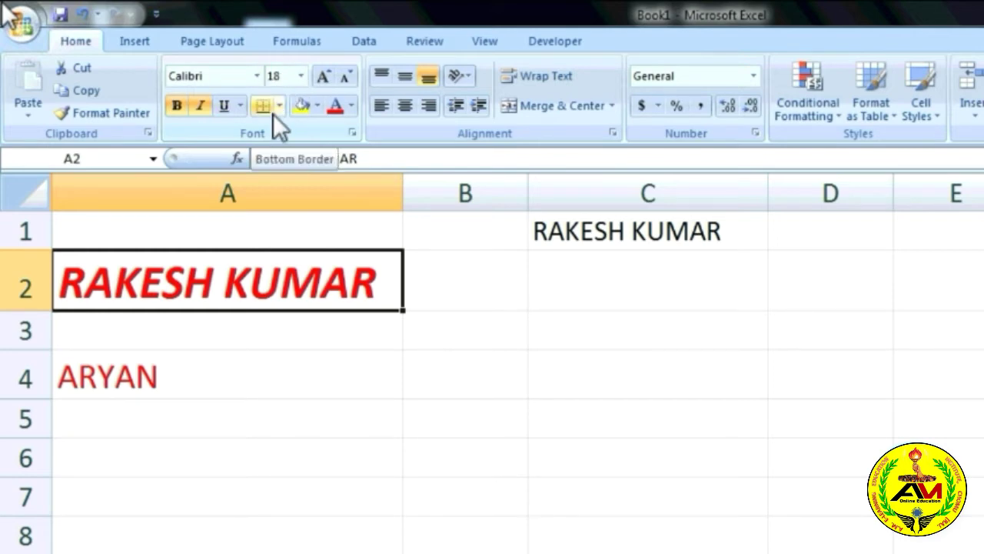
{"action": "left_click", "coordinate": [273, 361]}
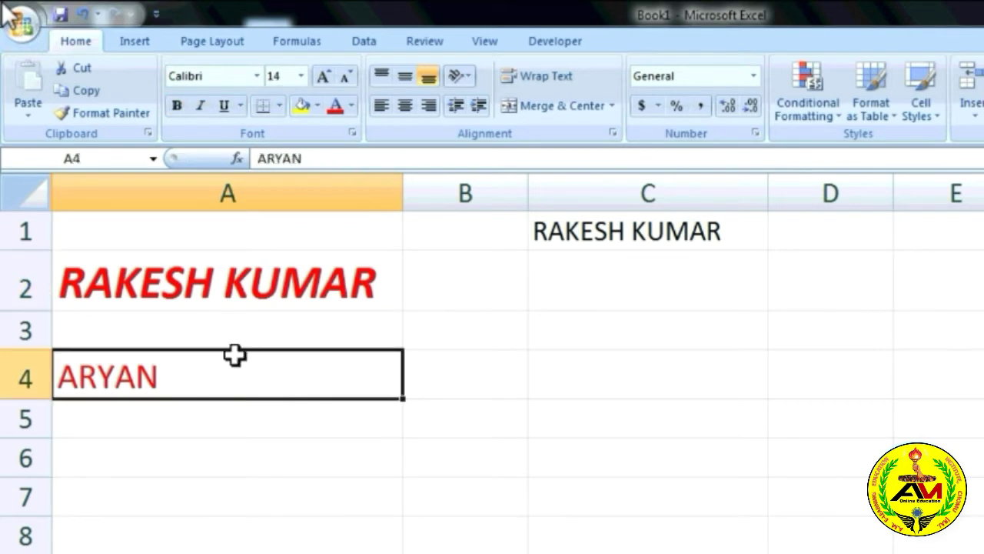
Put All Borders on cell A2, then remove them again with No Border.
{"action": "left_click", "coordinate": [289, 279]}
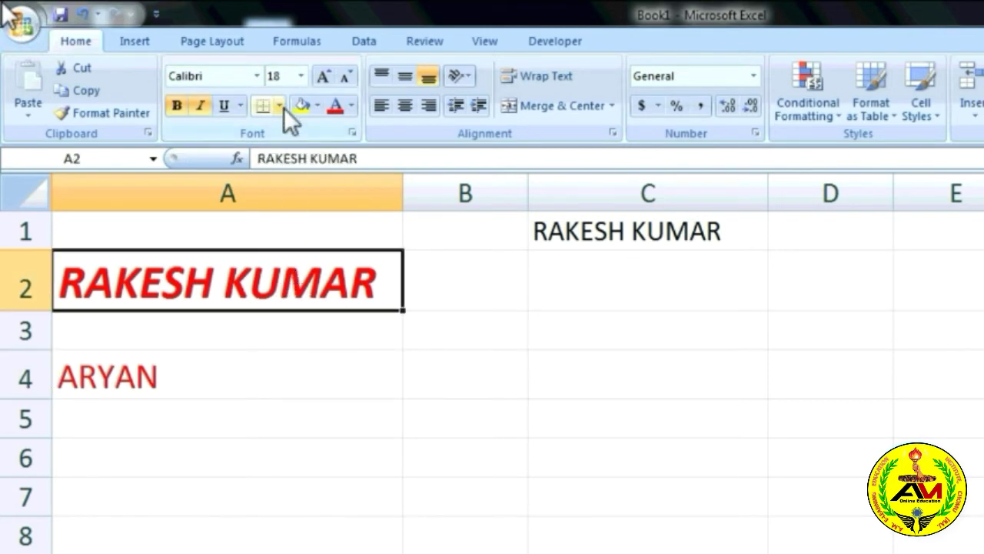
{"action": "left_click", "coordinate": [280, 106]}
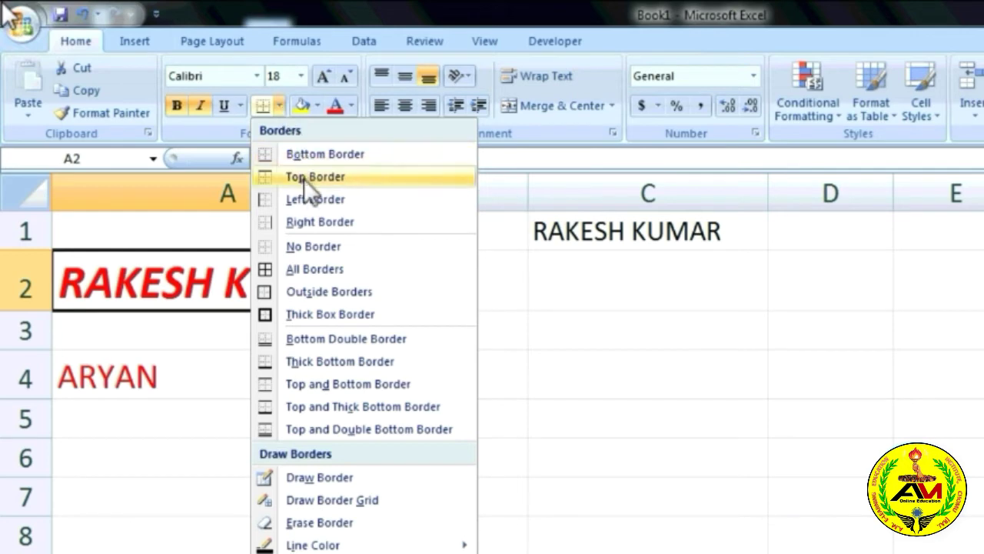
{"action": "left_click", "coordinate": [321, 269]}
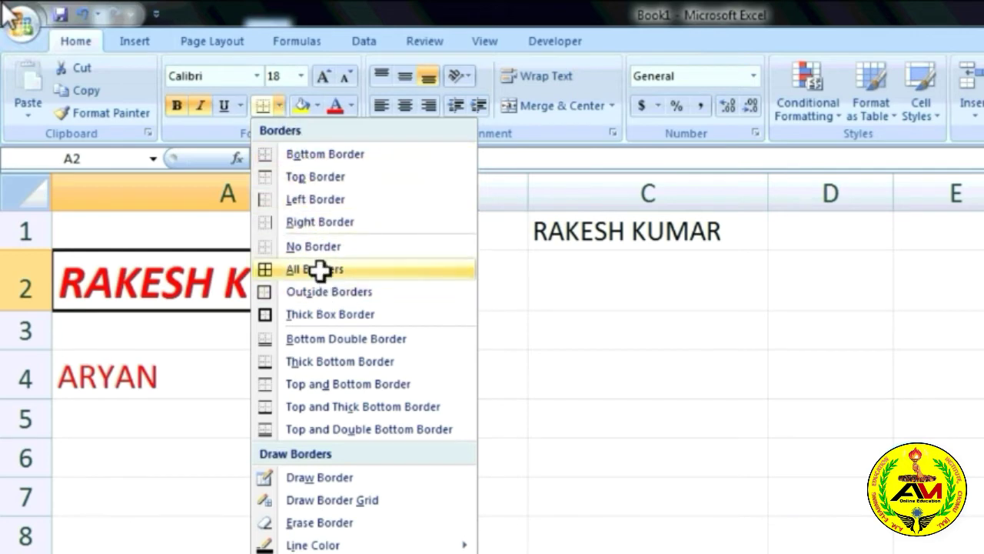
{"action": "left_click", "coordinate": [253, 394]}
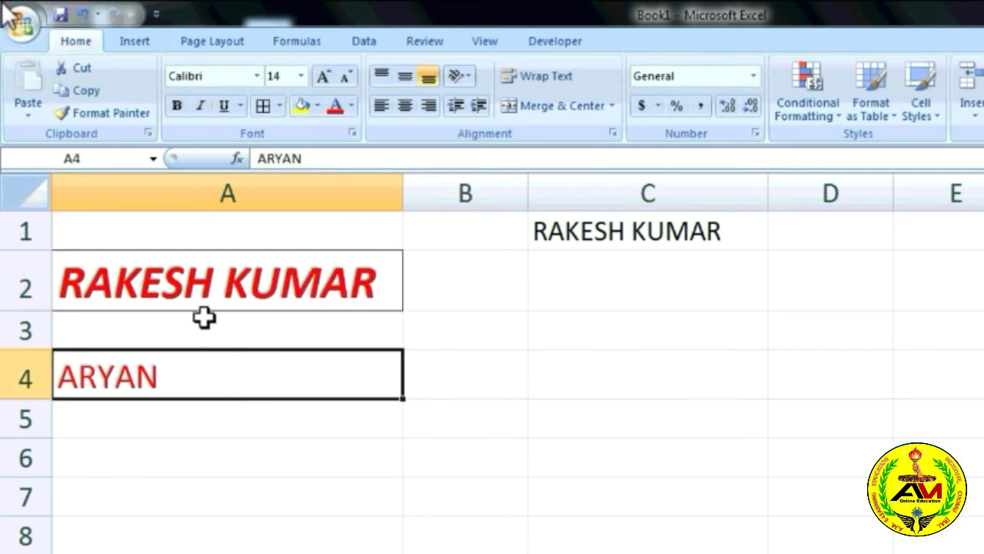
{"action": "left_click", "coordinate": [305, 300]}
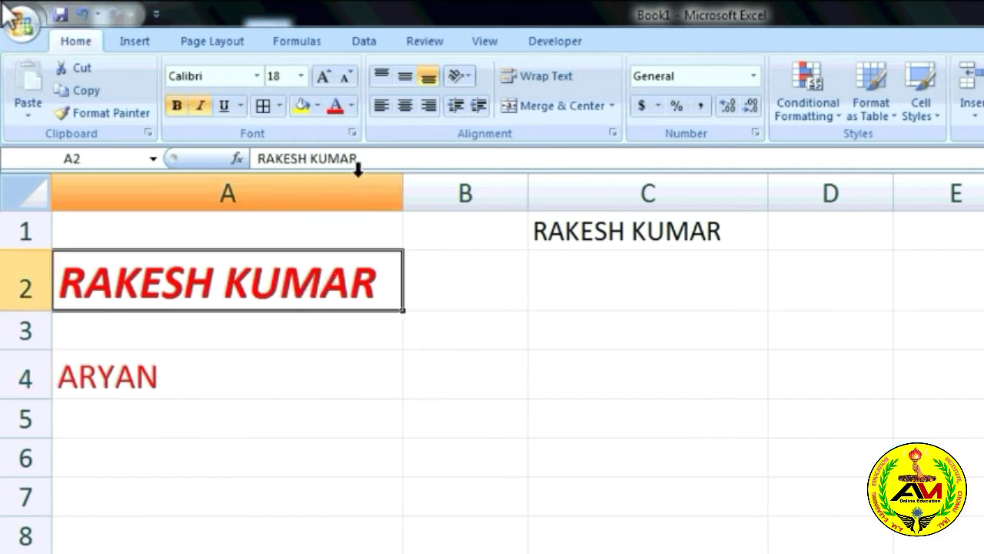
{"action": "left_click", "coordinate": [277, 106]}
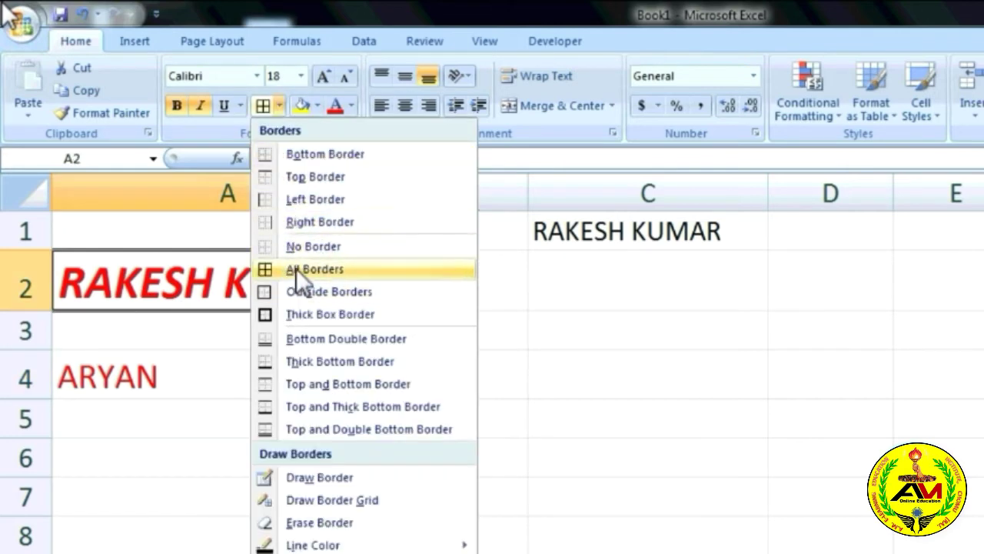
{"action": "left_click", "coordinate": [328, 246]}
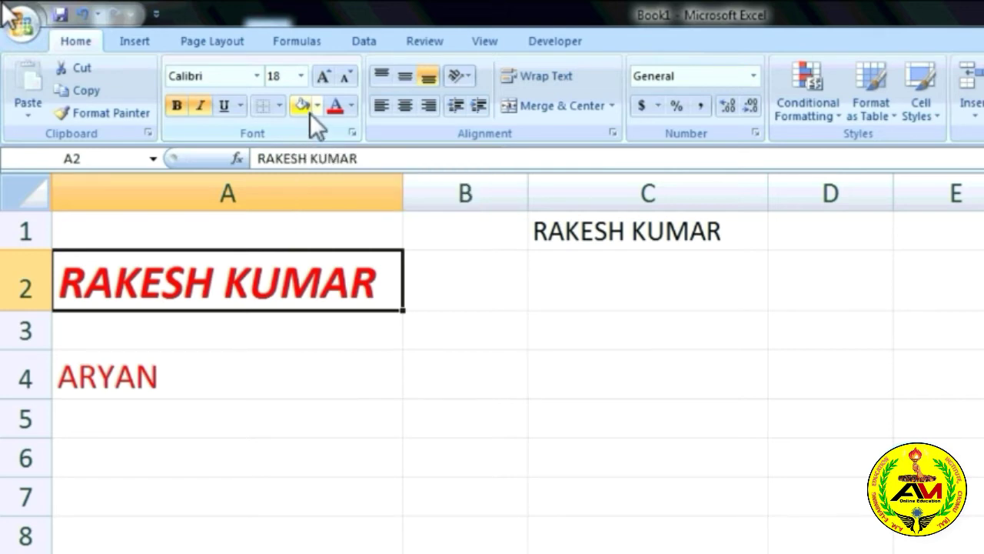
Reselect A2 and bring up the Fill Color palette for it.
{"action": "left_click", "coordinate": [253, 384]}
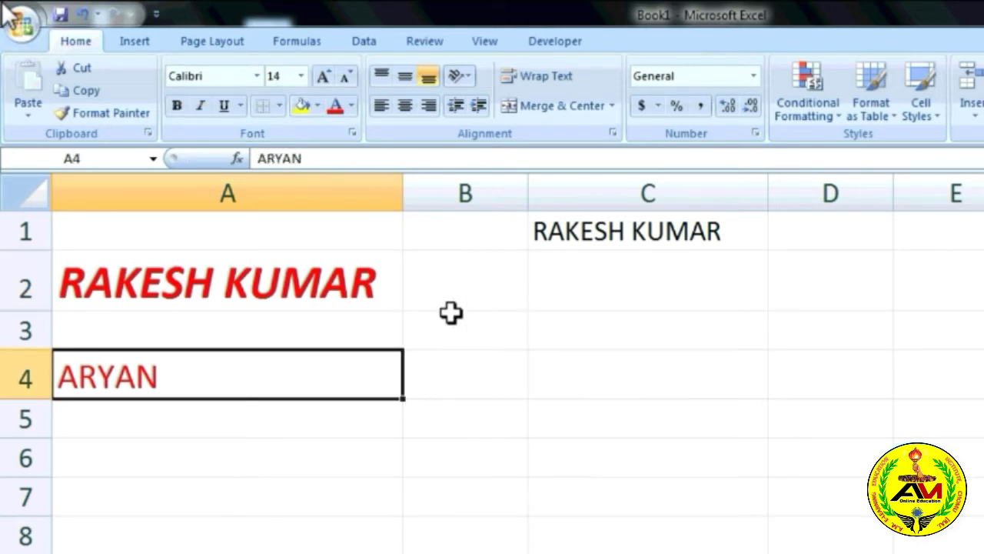
{"action": "left_click", "coordinate": [391, 305]}
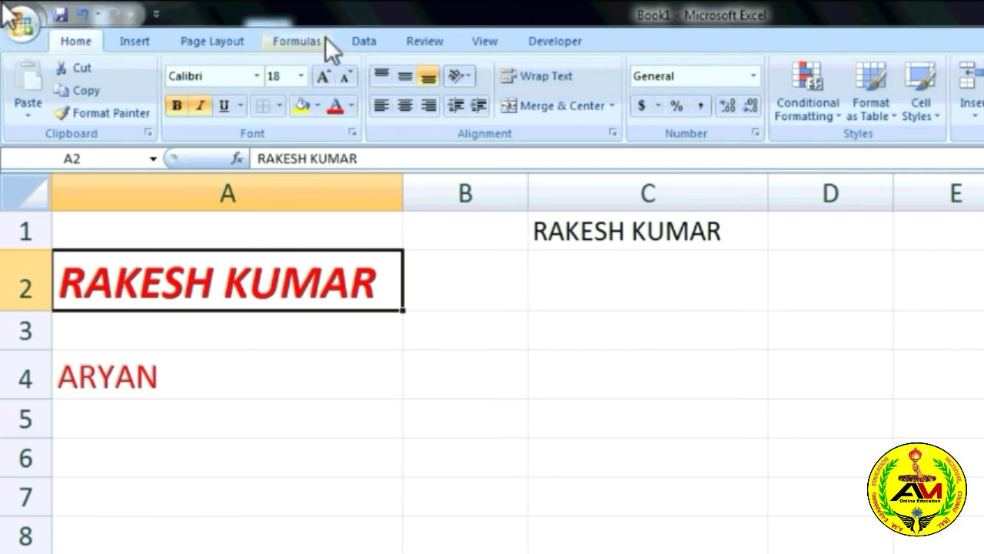
{"action": "left_click", "coordinate": [318, 106]}
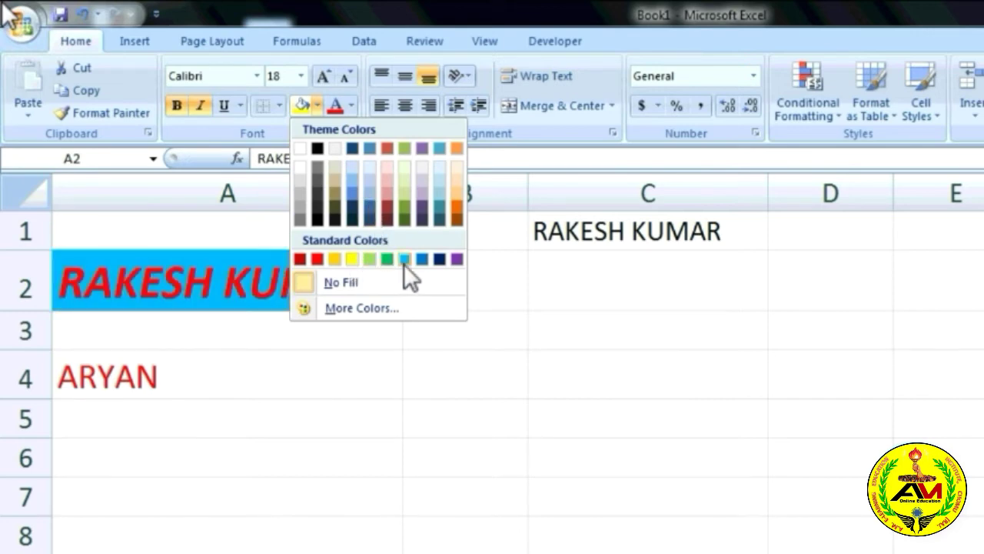
Fill A2 with light orange, then check A4's font colour choices without changing them.
{"action": "left_click", "coordinate": [454, 184]}
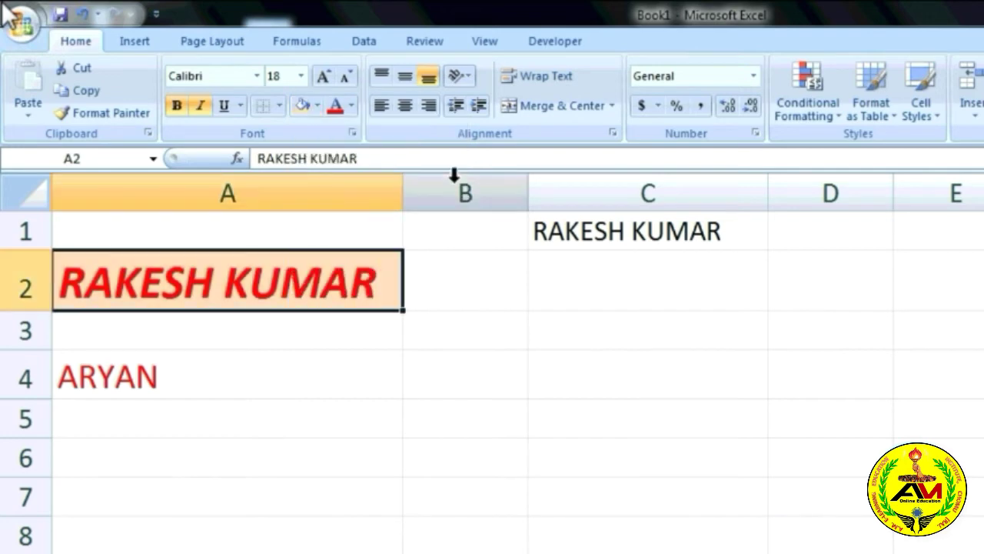
{"action": "left_click", "coordinate": [327, 385]}
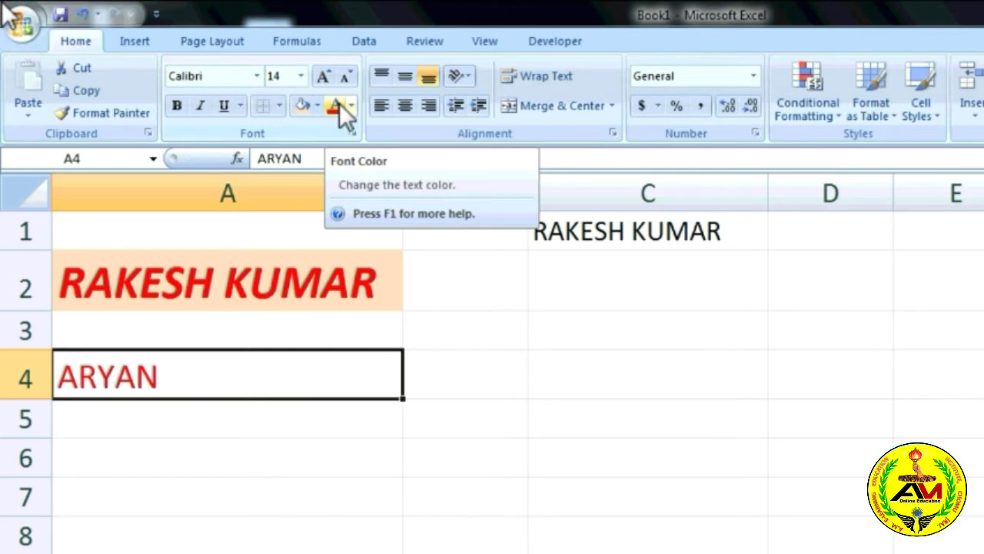
{"action": "left_click", "coordinate": [351, 105]}
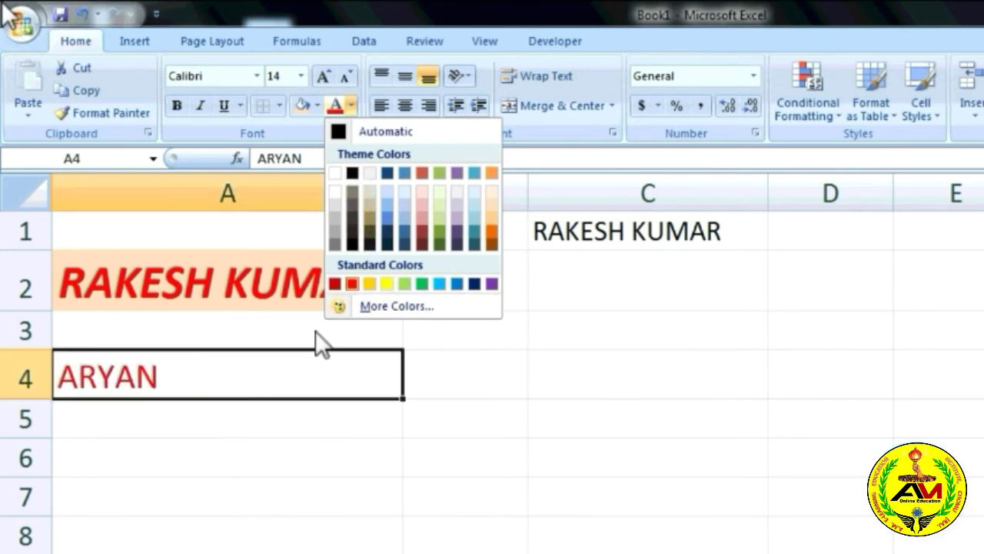
{"action": "left_click", "coordinate": [318, 312]}
Change the name in A2 from red to Dark Blue text.
{"action": "left_click", "coordinate": [315, 292]}
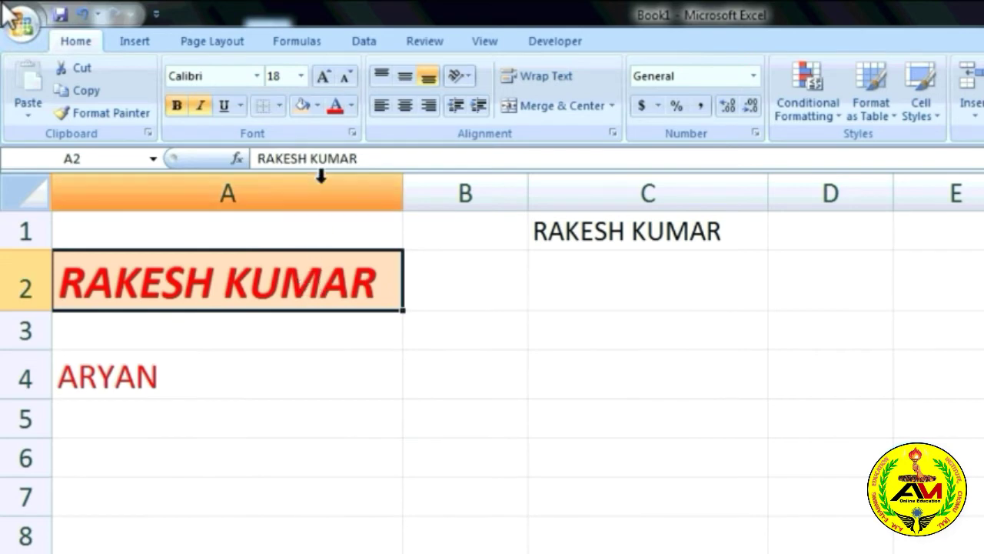
{"action": "left_click", "coordinate": [352, 106]}
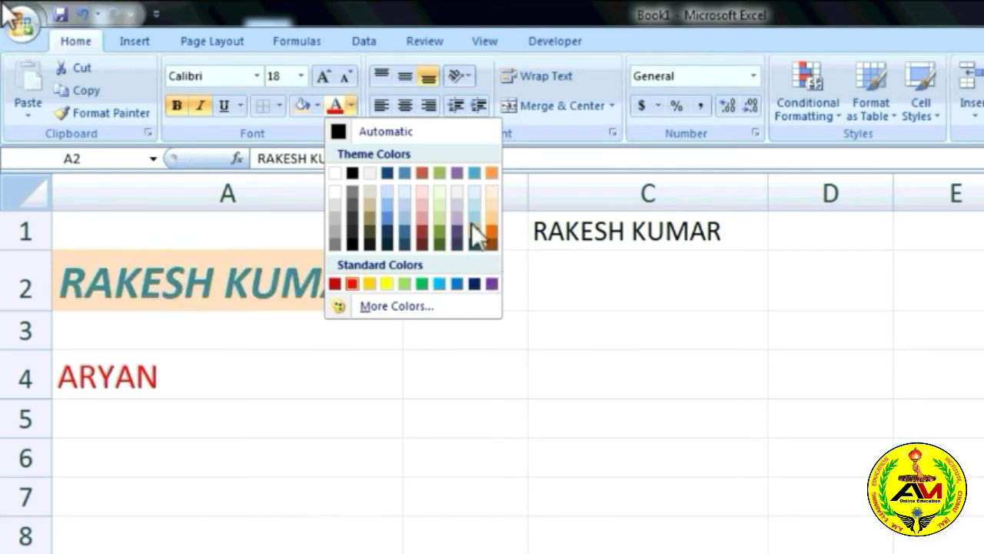
{"action": "left_click", "coordinate": [476, 283]}
{"action": "left_click", "coordinate": [422, 366]}
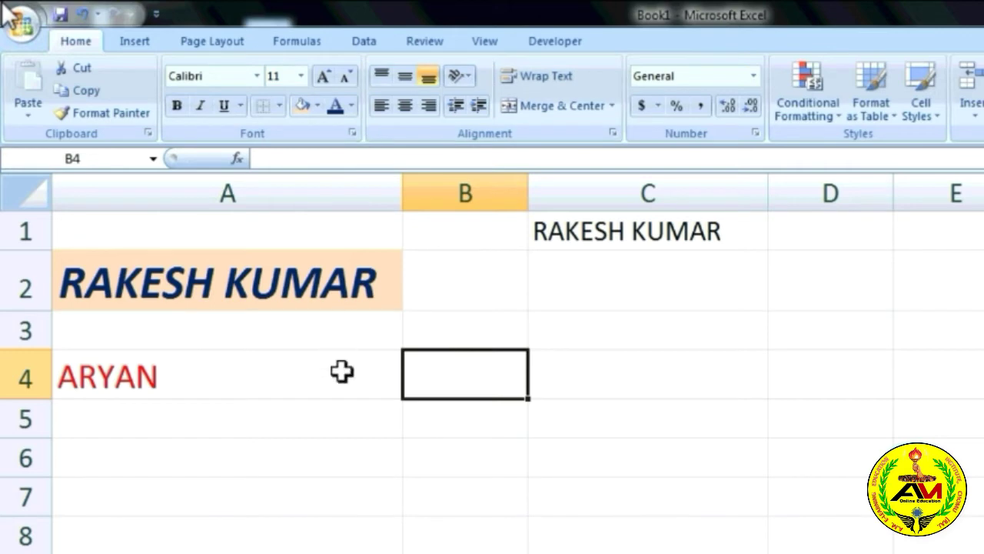
Drag row 2 to about 60 points tall and widen column A.
{"action": "left_click", "coordinate": [310, 284]}
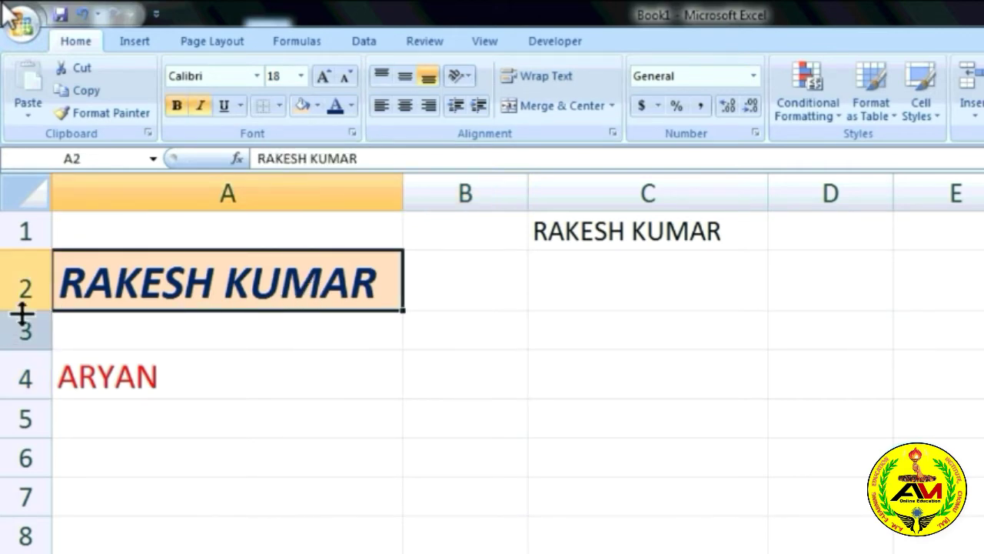
{"action": "left_click_drag", "start_coordinate": [23, 312], "coordinate": [23, 433]}
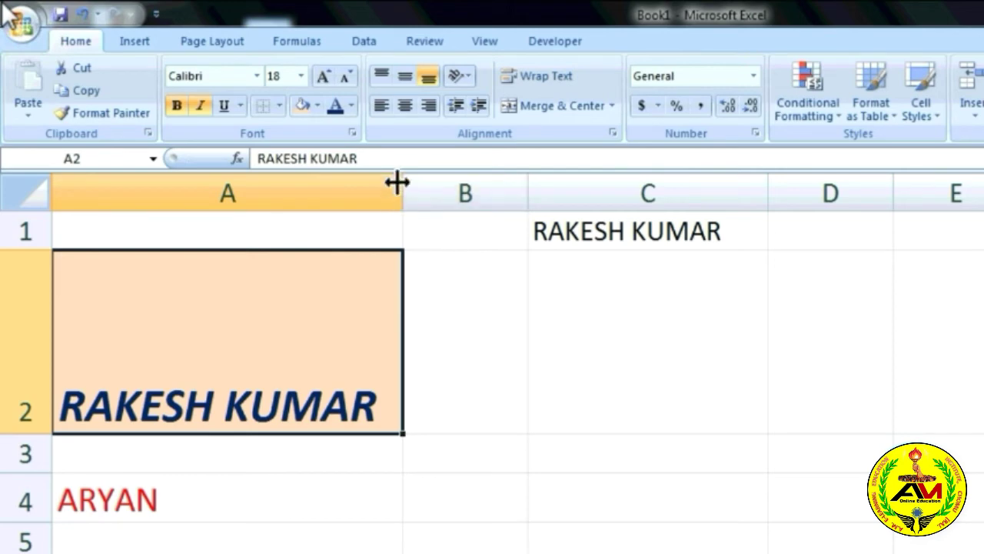
{"action": "left_click_drag", "start_coordinate": [402, 184], "coordinate": [608, 197]}
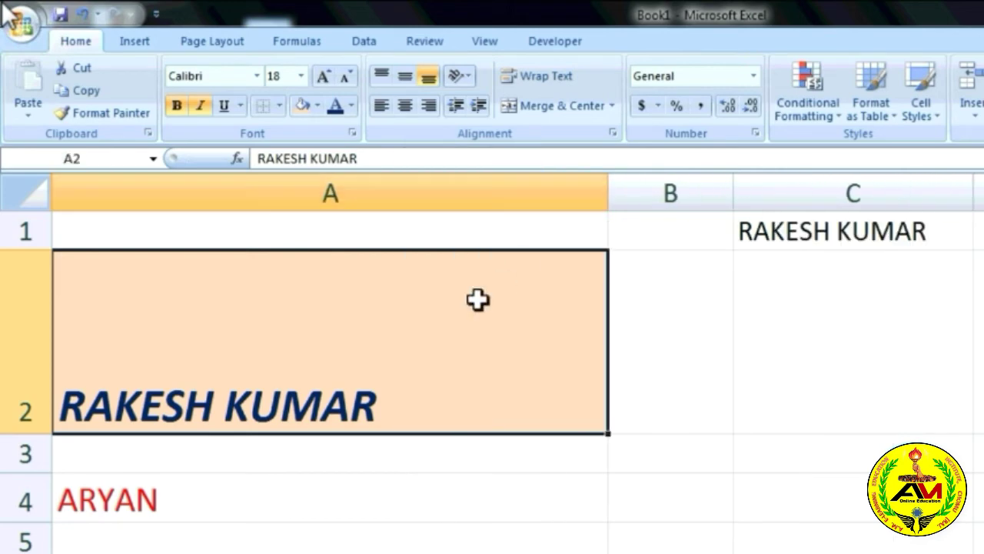
{"action": "left_click", "coordinate": [689, 327]}
{"action": "left_click", "coordinate": [434, 326]}
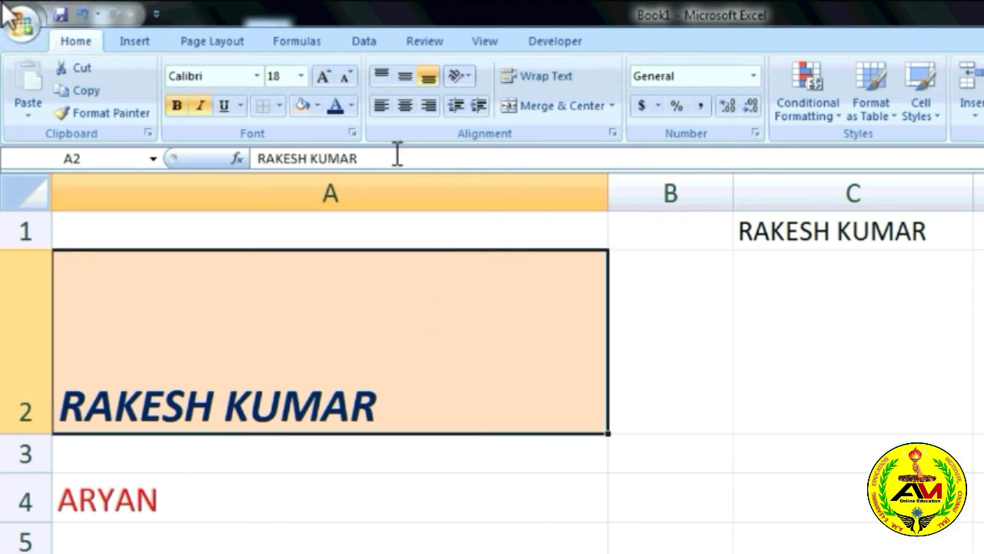
{"action": "left_click", "coordinate": [383, 77]}
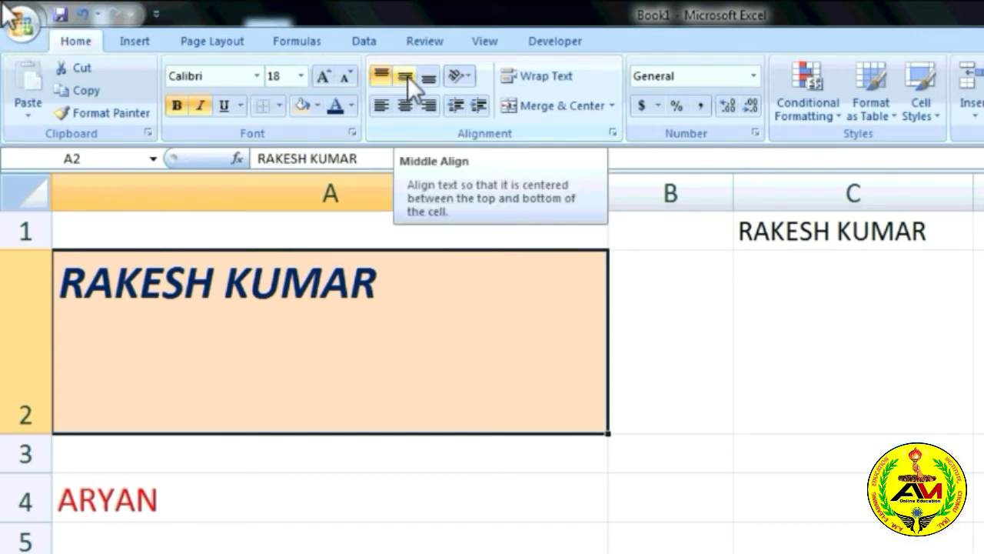
{"action": "left_click", "coordinate": [405, 77]}
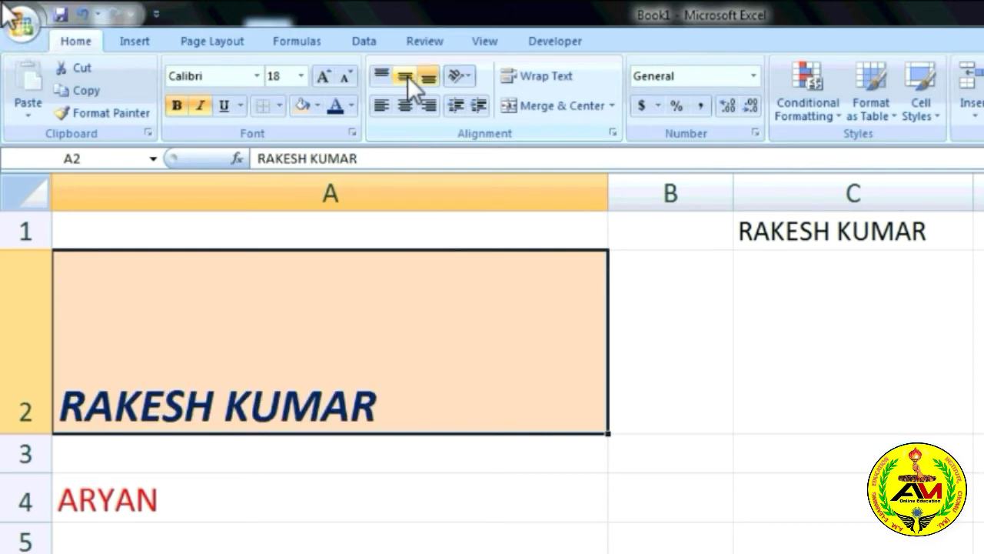
{"action": "left_click", "coordinate": [401, 77]}
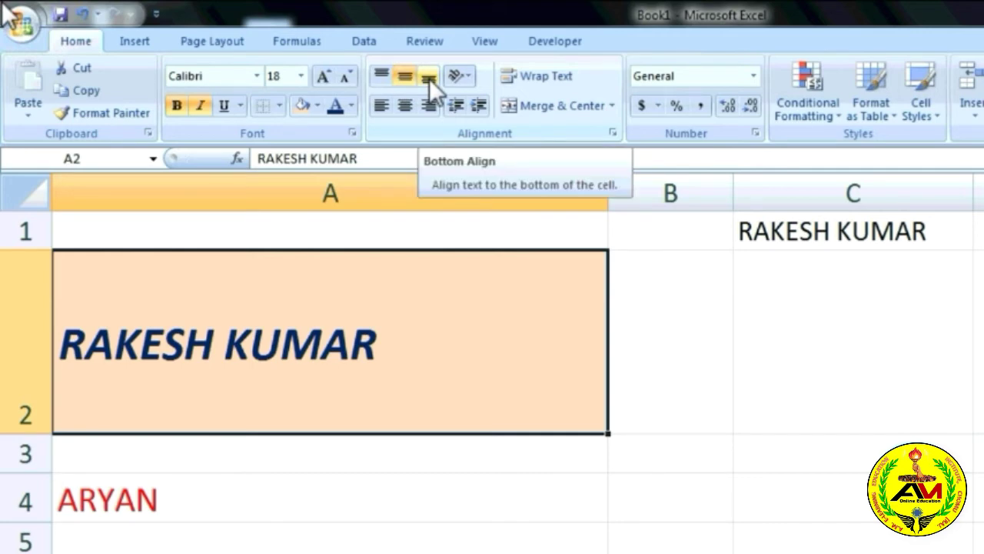
{"action": "left_click", "coordinate": [429, 78]}
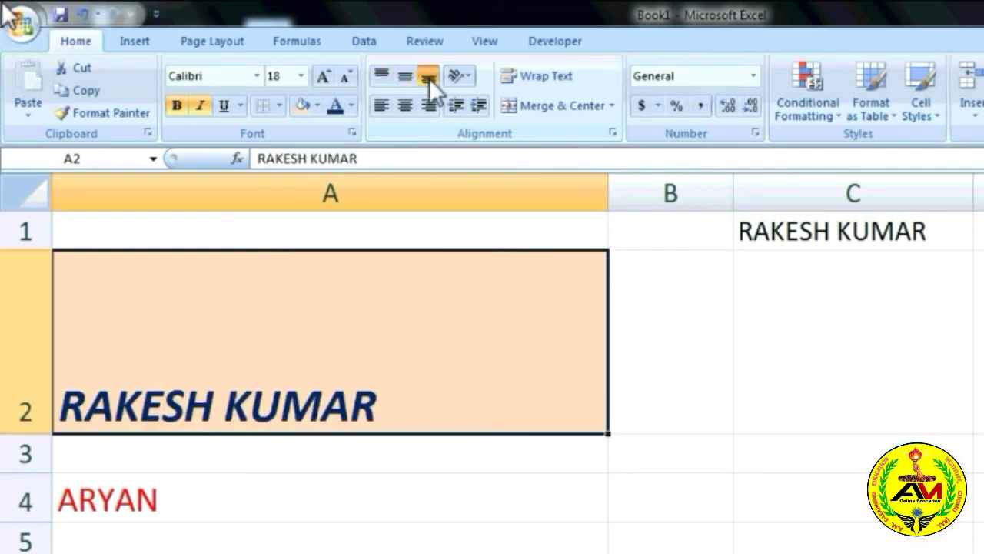
{"action": "left_click", "coordinate": [377, 76]}
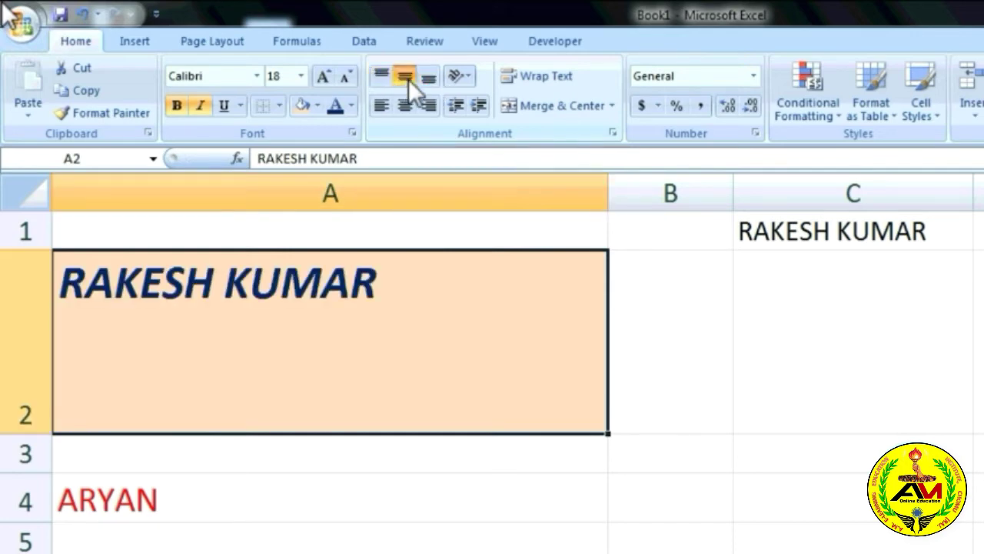
{"action": "left_click", "coordinate": [407, 78]}
{"action": "left_click", "coordinate": [429, 78]}
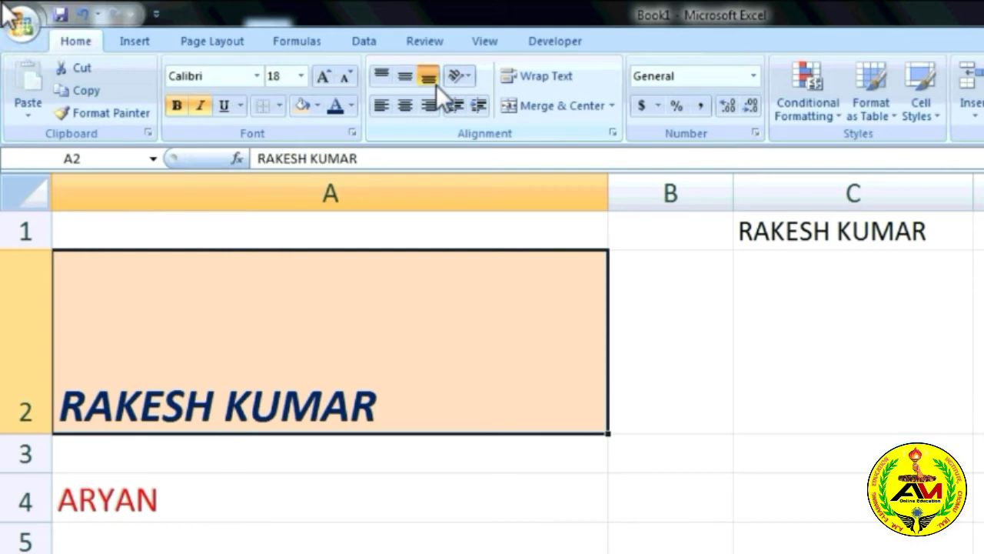
{"action": "left_click", "coordinate": [381, 107]}
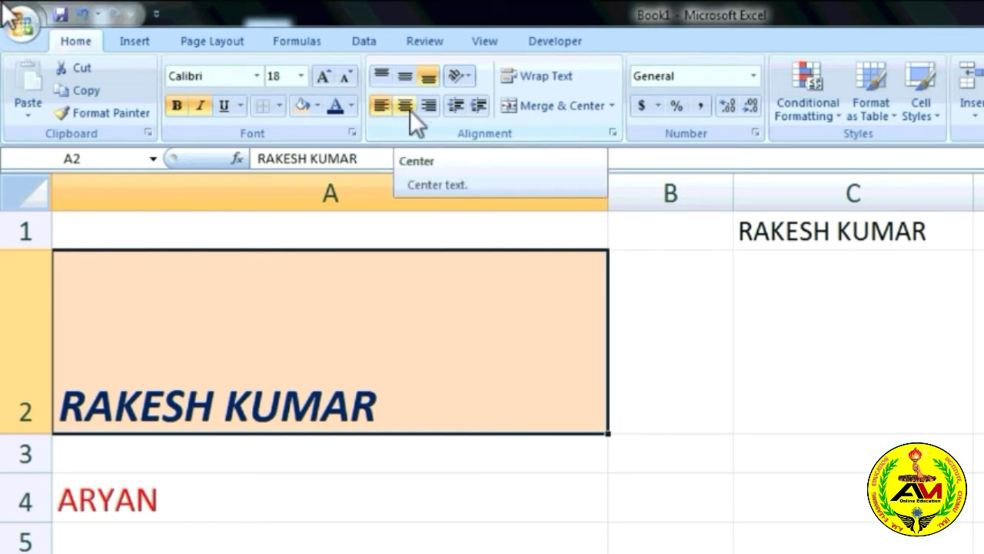
{"action": "left_click", "coordinate": [410, 110]}
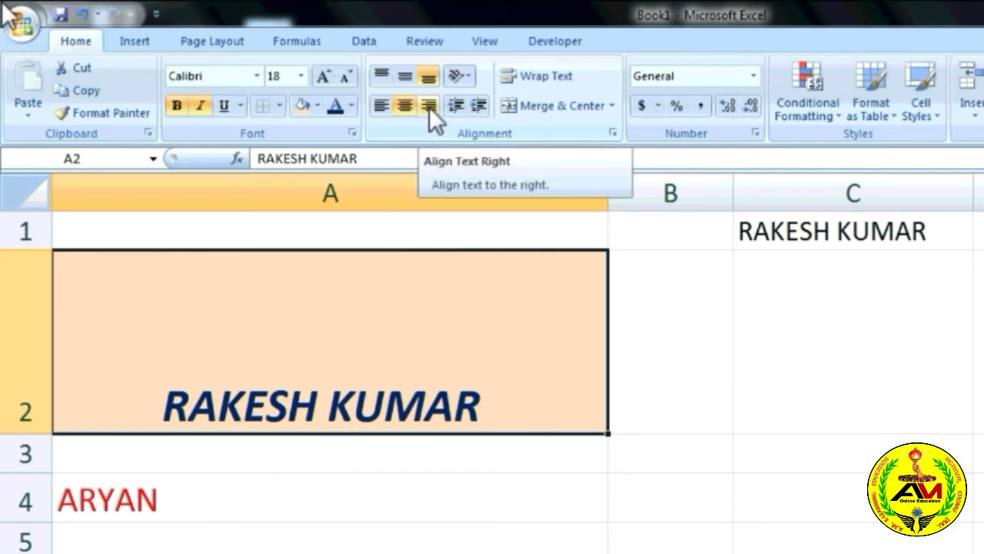
{"action": "left_click", "coordinate": [429, 107]}
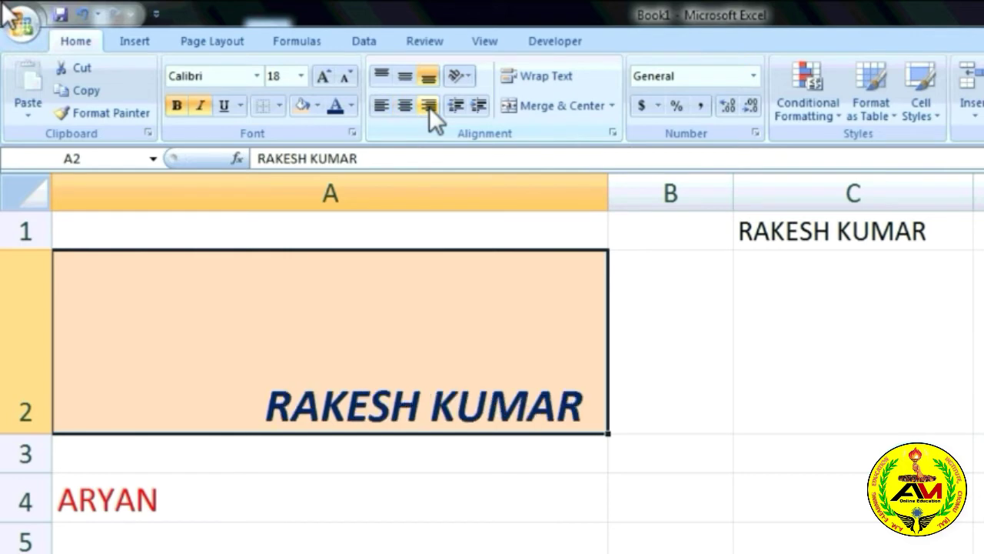
{"action": "left_click", "coordinate": [432, 106]}
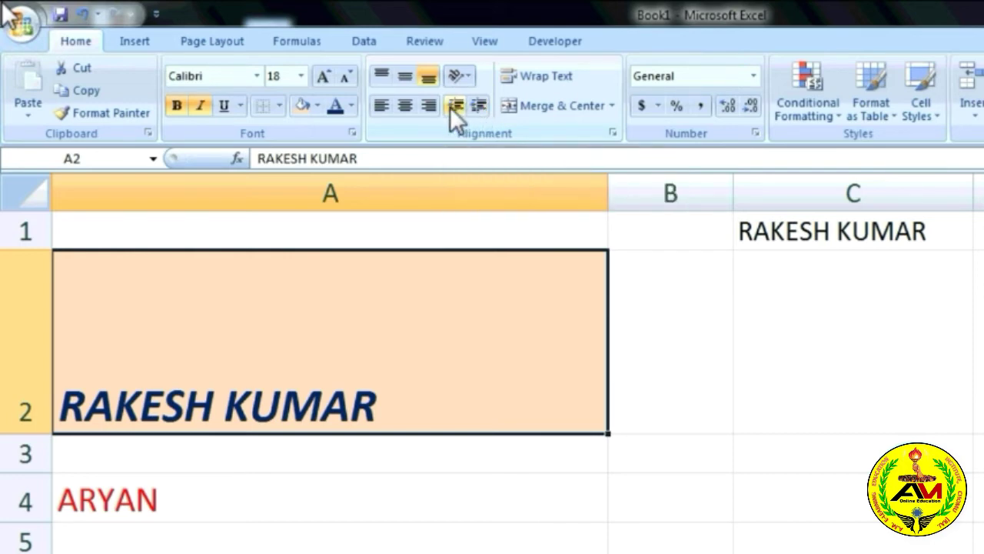
Increase the indent of A2's name five times, then decrease it three times.
{"action": "left_click", "coordinate": [484, 107]}
{"action": "left_click", "coordinate": [478, 106]}
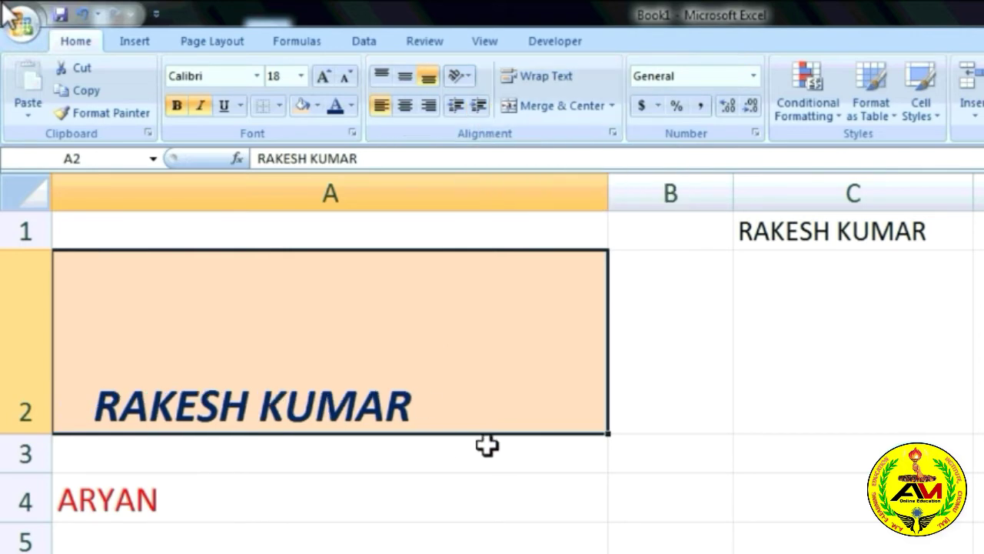
{"action": "left_click", "coordinate": [476, 107]}
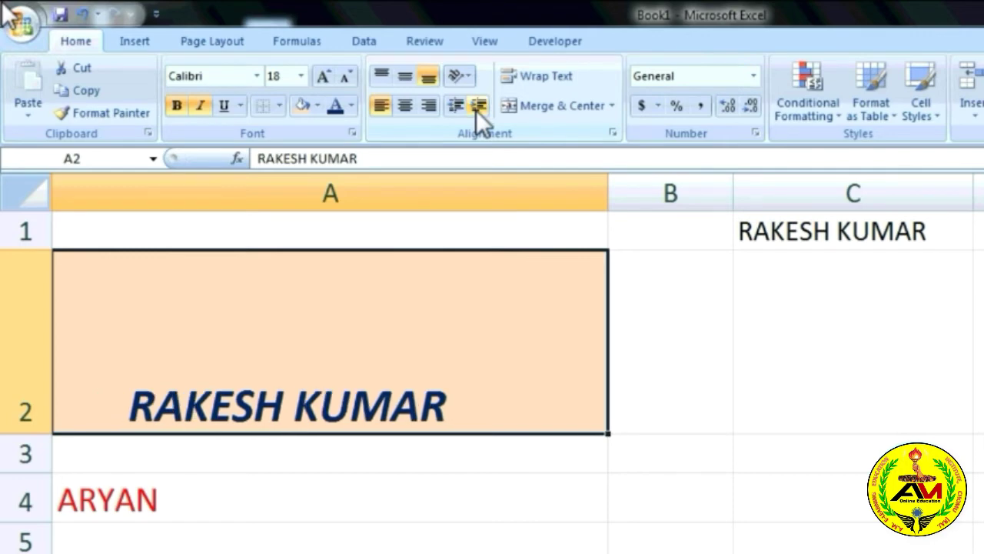
{"action": "left_click", "coordinate": [475, 108]}
{"action": "left_click", "coordinate": [476, 108]}
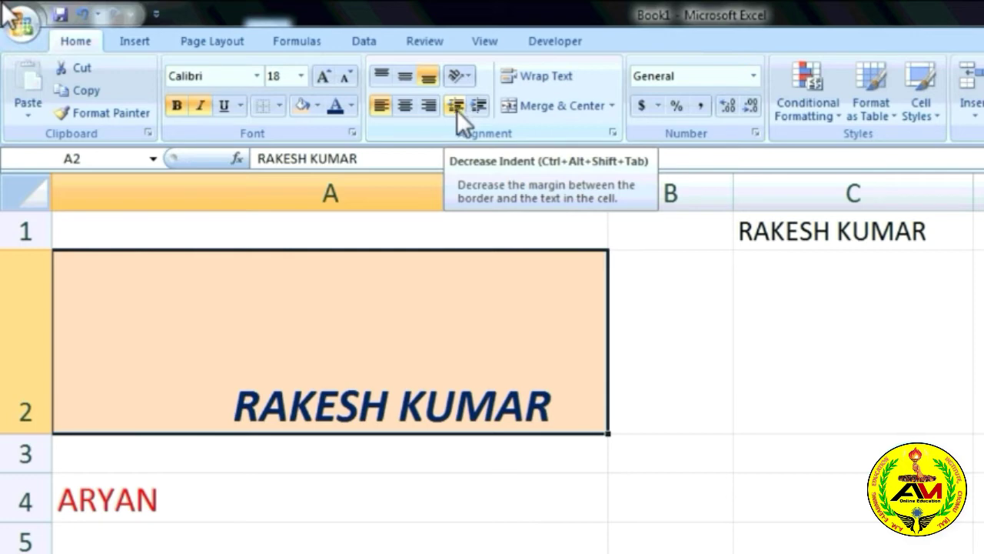
{"action": "left_click", "coordinate": [455, 105]}
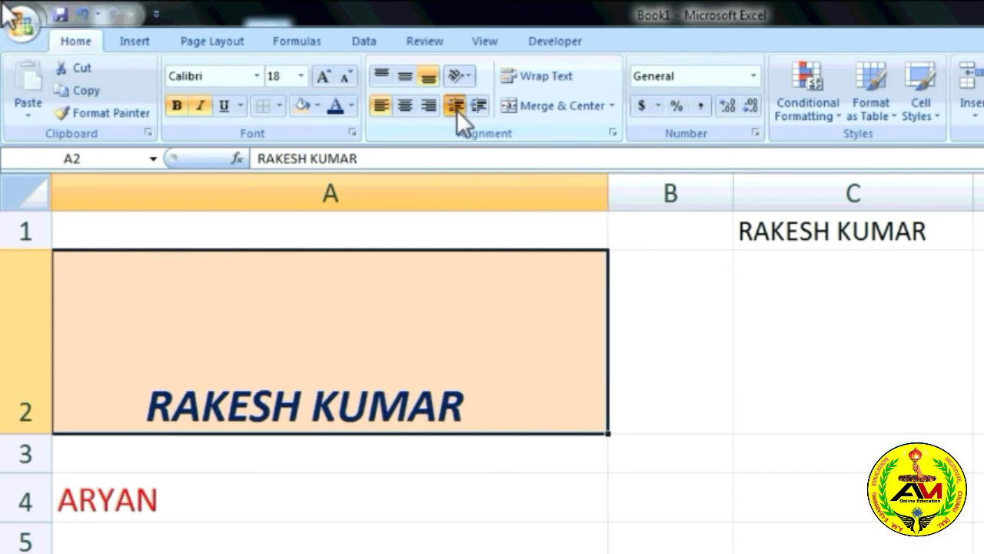
{"action": "left_click", "coordinate": [457, 108]}
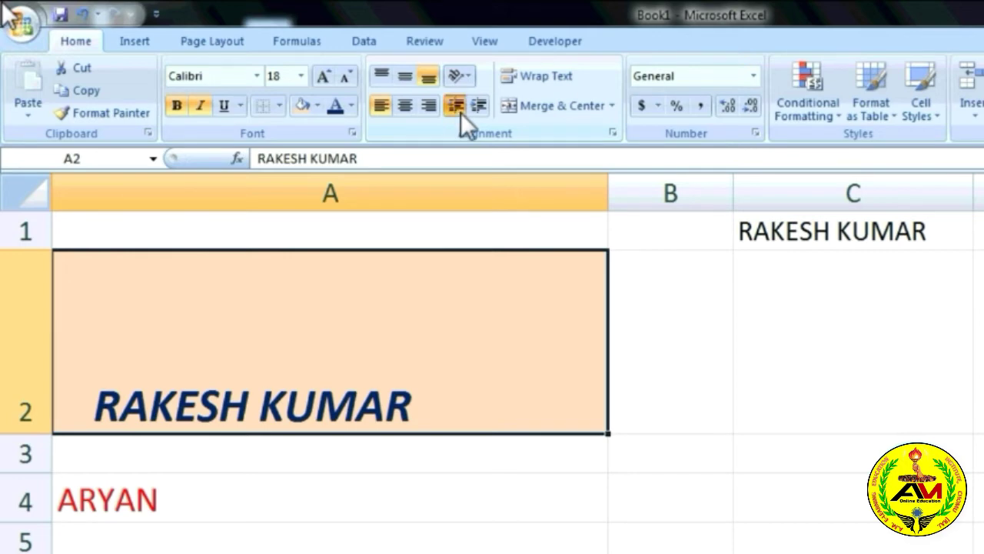
{"action": "left_click", "coordinate": [458, 110]}
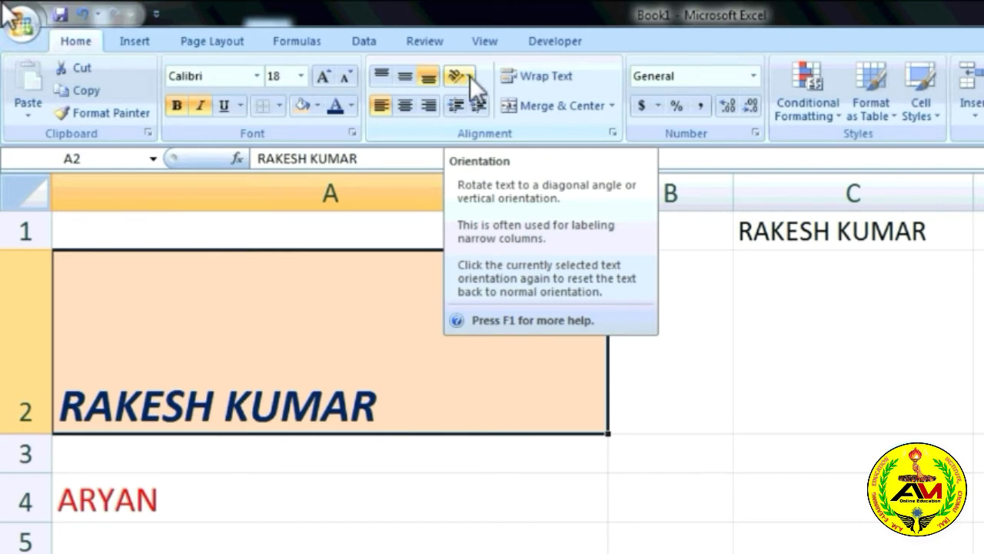
Try Rotate Text Up on the A2 name, then reset it to horizontal.
{"action": "left_click", "coordinate": [463, 80]}
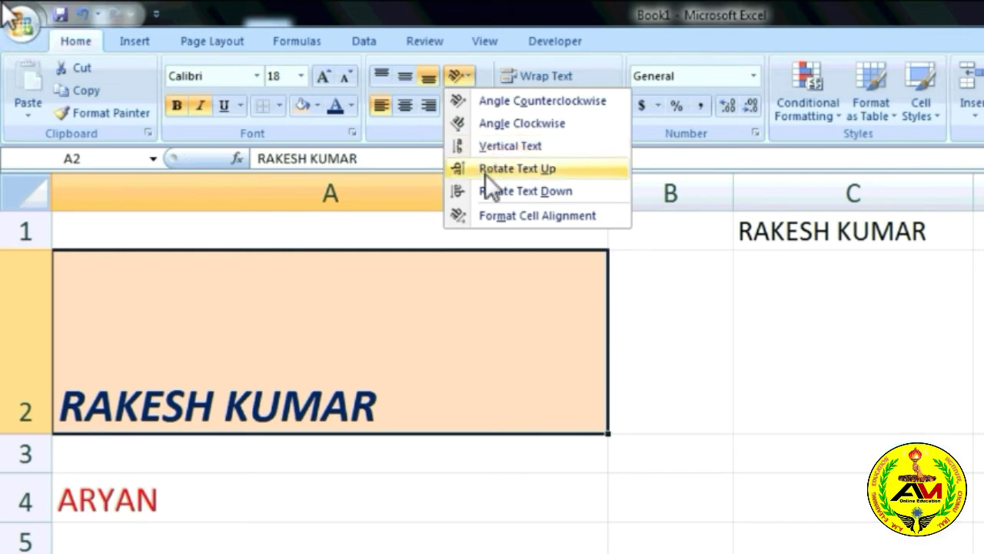
{"action": "left_click", "coordinate": [485, 174]}
{"action": "left_click", "coordinate": [464, 77]}
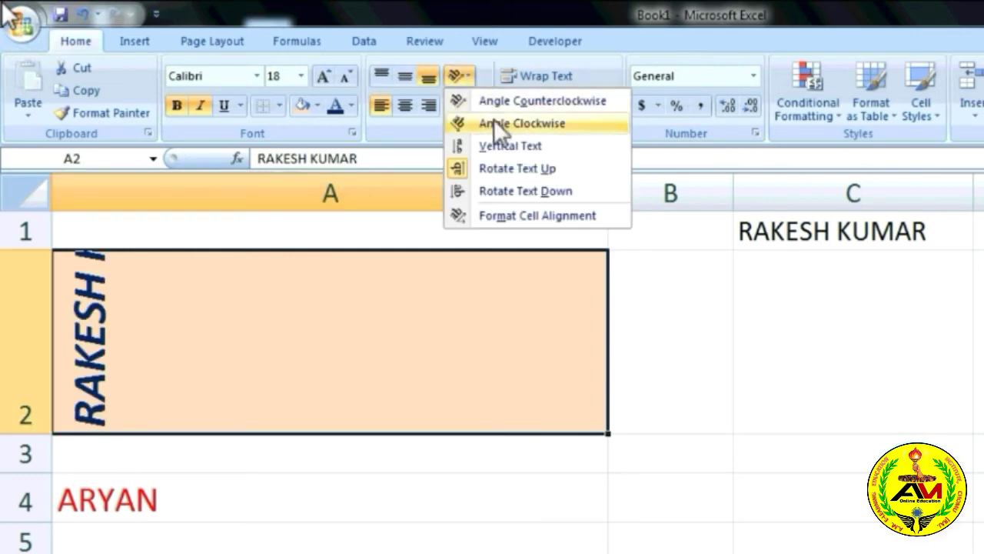
{"action": "left_click", "coordinate": [505, 174]}
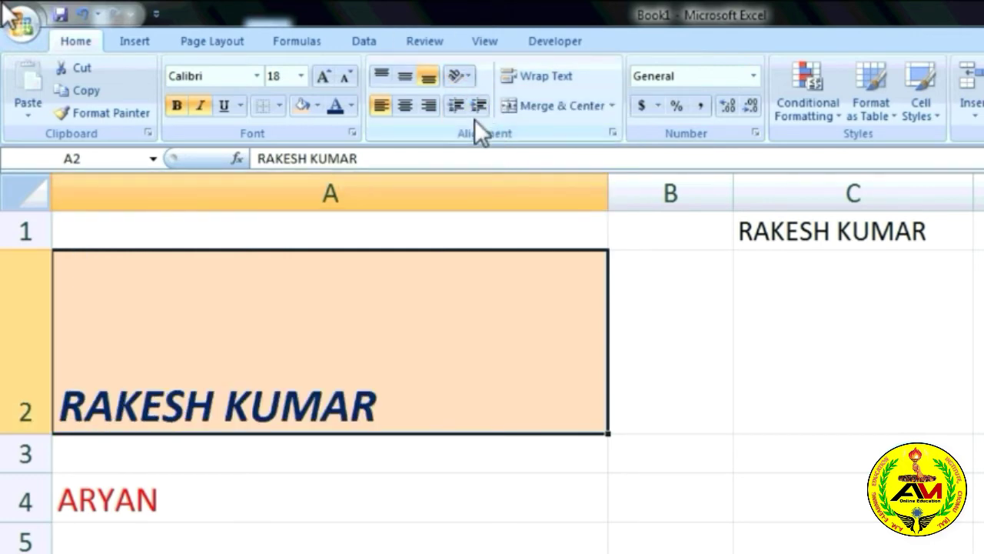
Set A2's text orientation to 45 degrees in Format Cells alignment.
{"action": "left_click", "coordinate": [466, 76]}
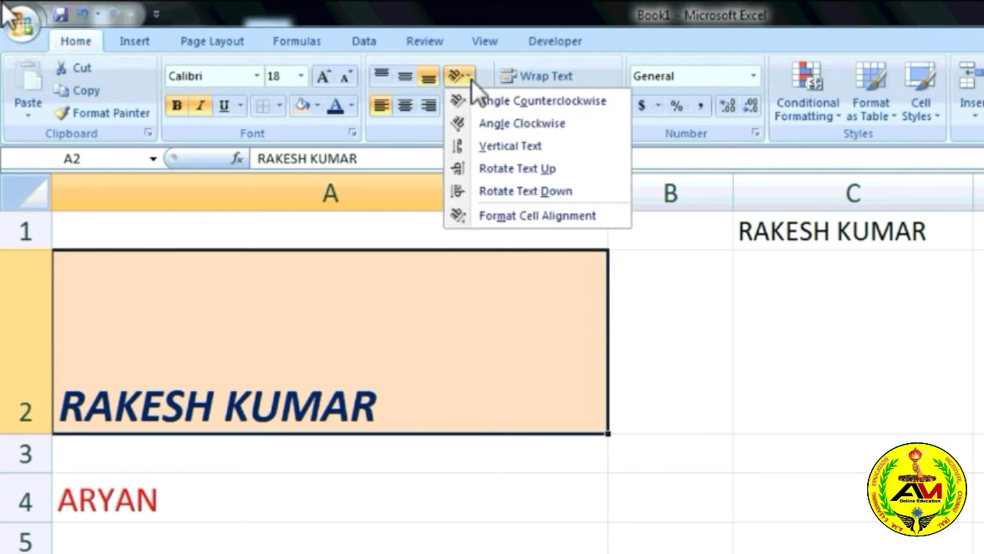
{"action": "left_click", "coordinate": [521, 216]}
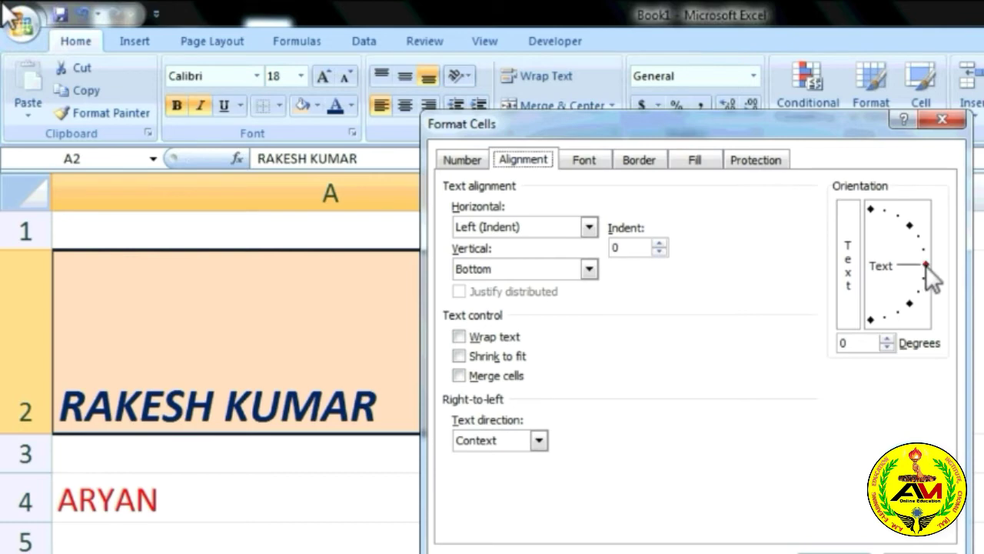
{"action": "left_click_drag", "start_coordinate": [926, 266], "coordinate": [913, 224]}
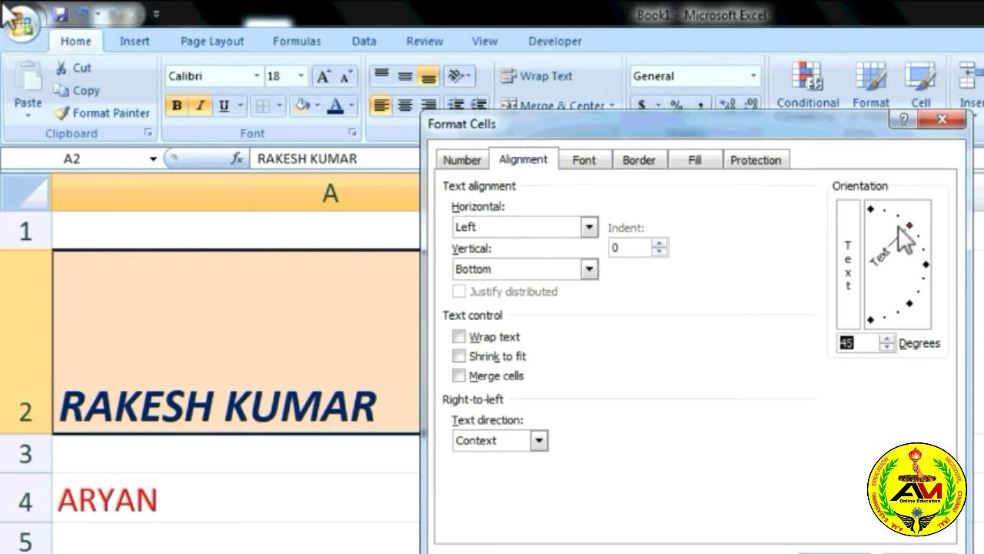
{"action": "left_click_drag", "start_coordinate": [849, 121], "coordinate": [834, 61]}
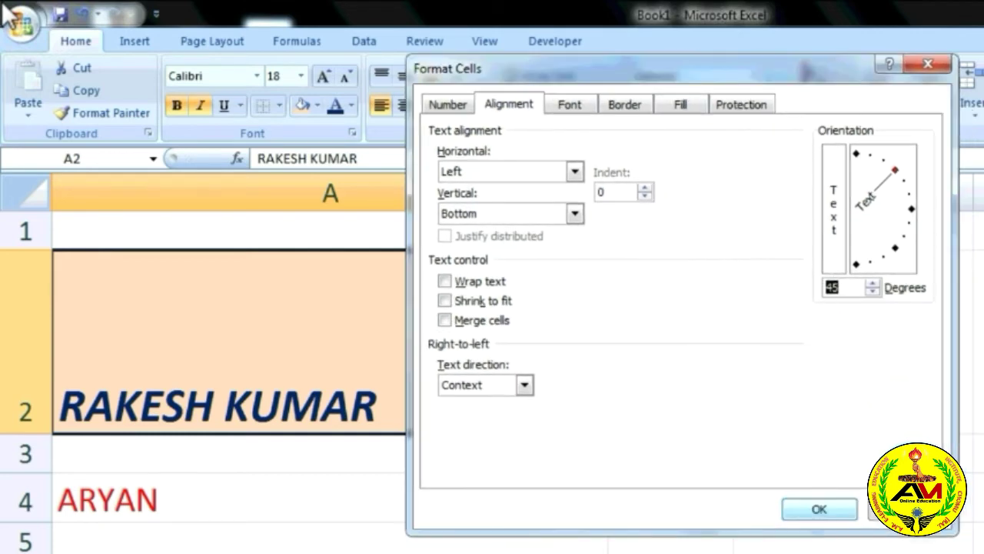
{"action": "left_click", "coordinate": [818, 509]}
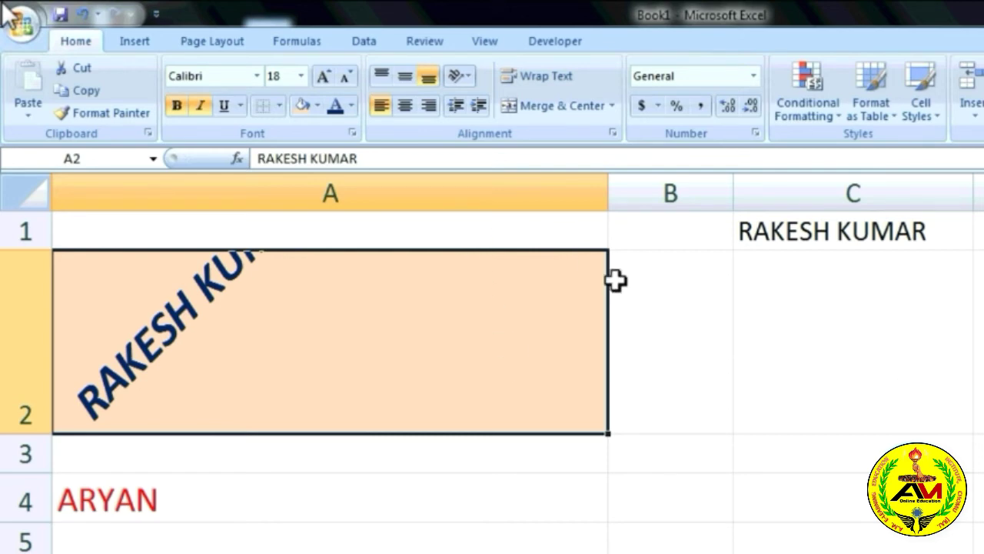
{"action": "left_click", "coordinate": [678, 382]}
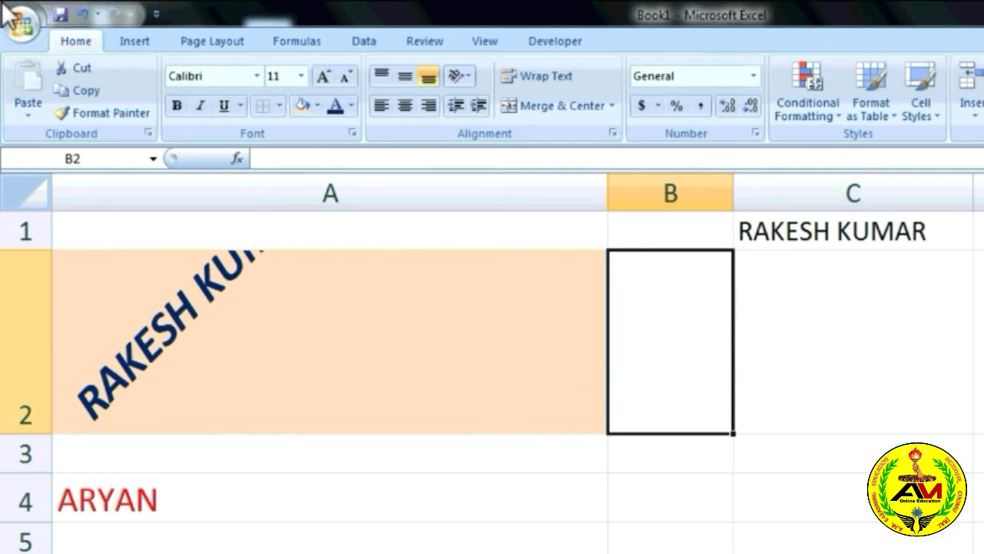
{"action": "scroll", "coordinate": [3, 3], "scroll_direction": "down", "scroll_amount": 8}
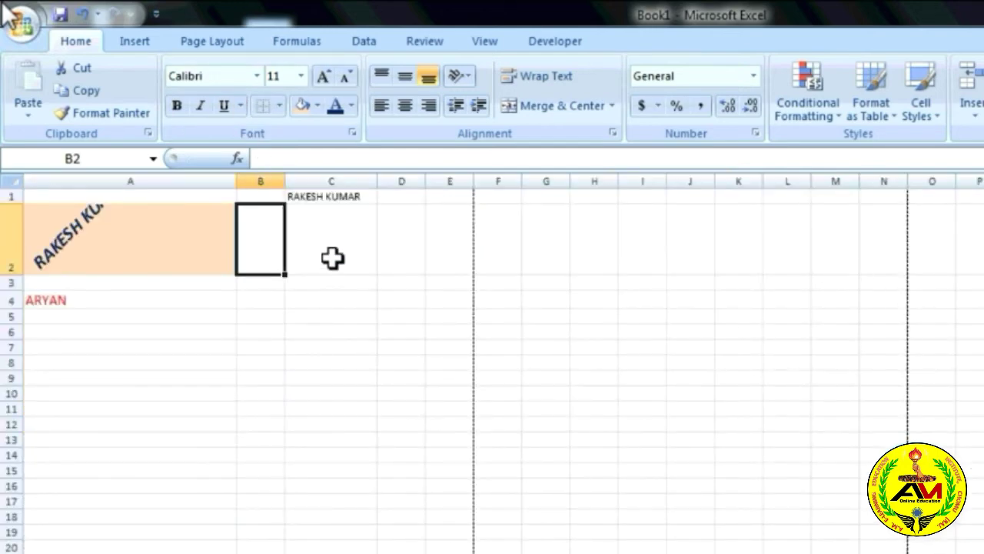
{"action": "left_click", "coordinate": [135, 304]}
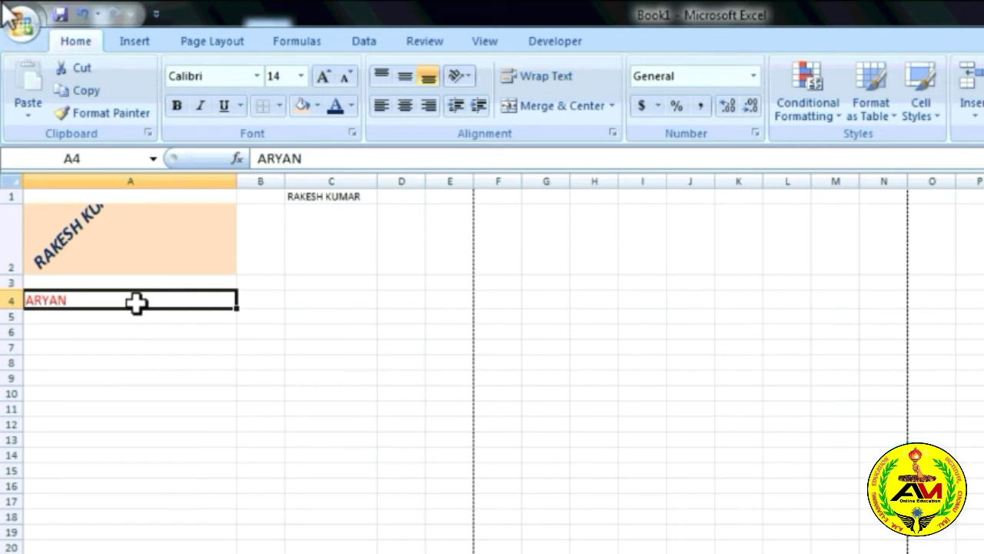
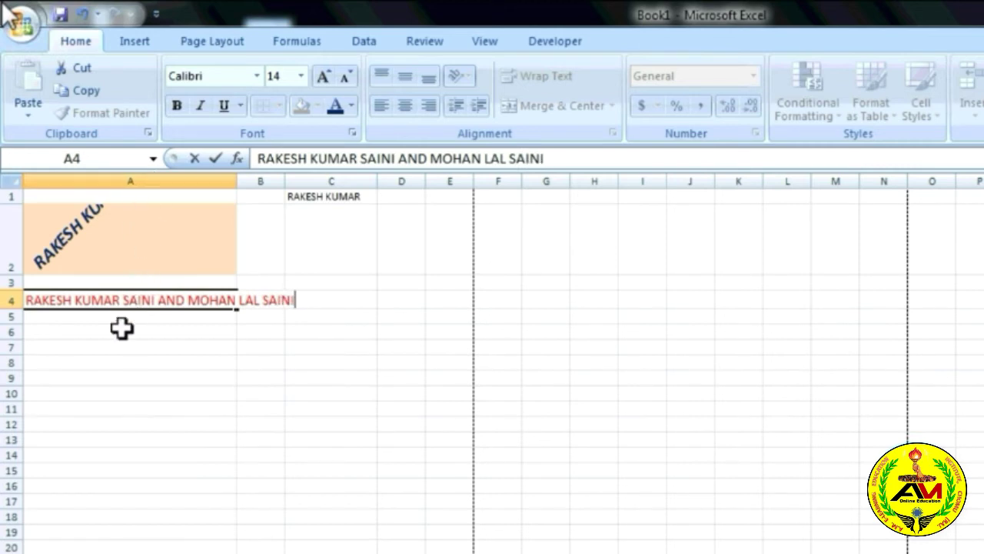
Replace A4's text with two people's full names joined by AND.
{"action": "left_click", "coordinate": [126, 343]}
{"action": "left_click", "coordinate": [142, 305]}
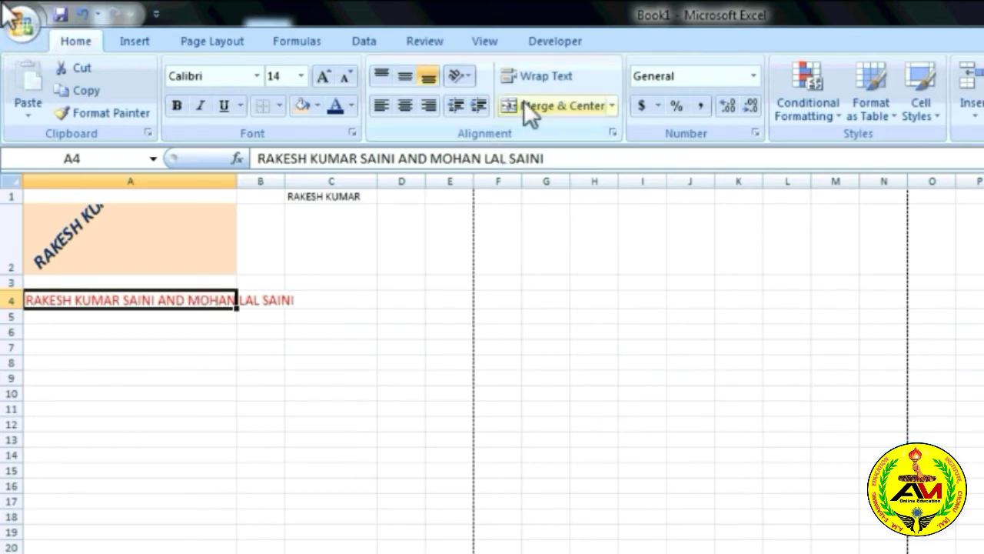
Apply Wrap Text to A4 so the long names fit on two lines.
{"action": "left_click", "coordinate": [543, 76]}
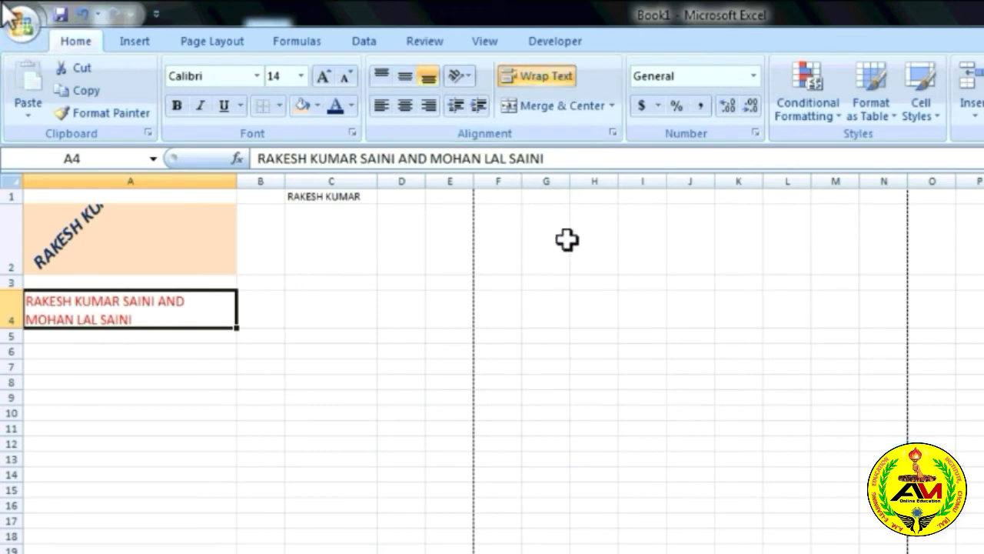
{"action": "left_click", "coordinate": [567, 263]}
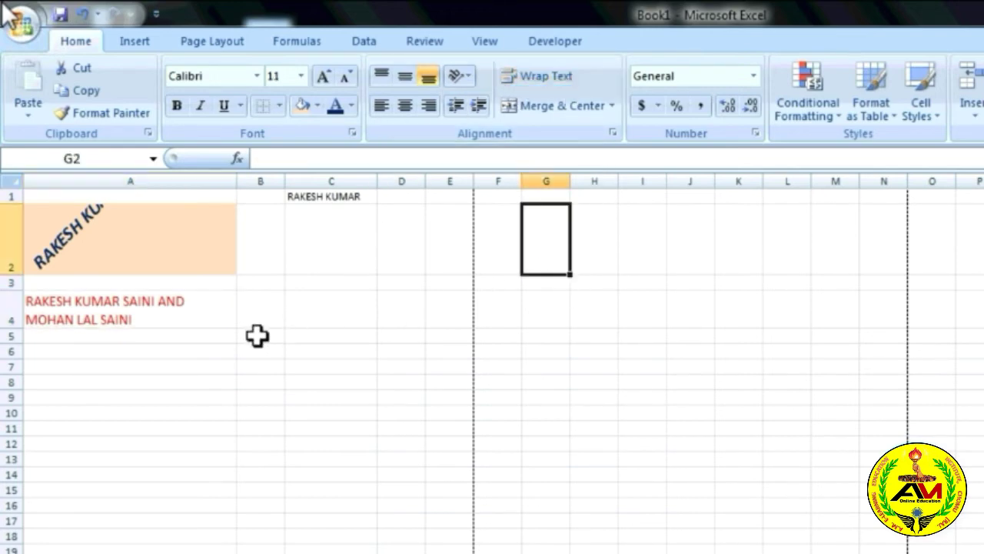
{"action": "left_click", "coordinate": [206, 321]}
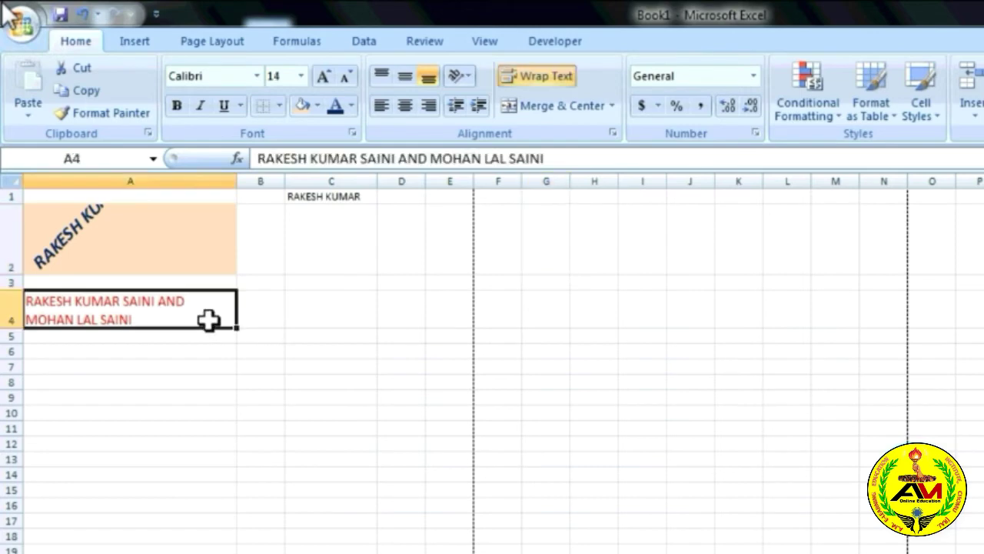
{"action": "left_click", "coordinate": [253, 321]}
{"action": "left_click", "coordinate": [296, 338]}
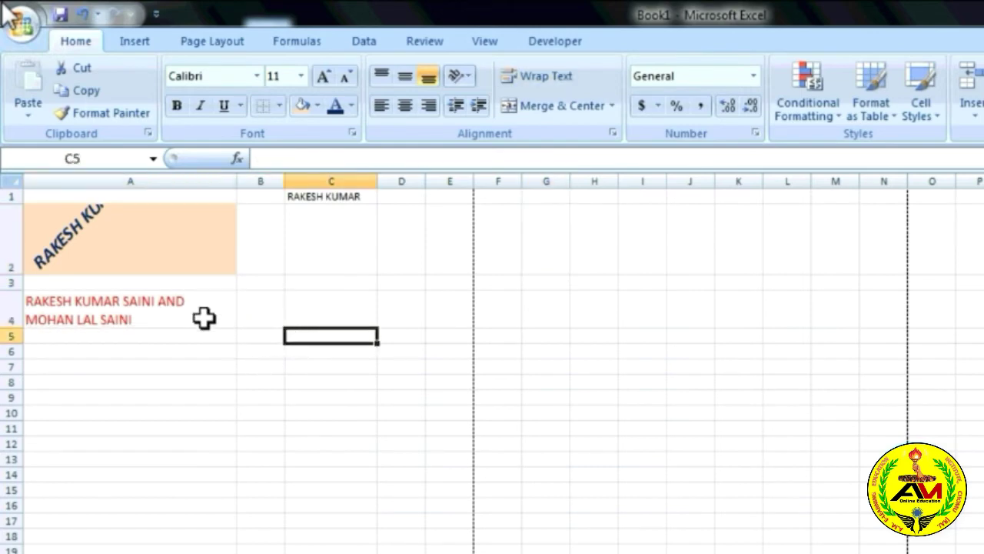
Merge and center A4:C4 for the name line, then zoom the sheet in.
{"action": "left_click_drag", "start_coordinate": [200, 312], "coordinate": [331, 314]}
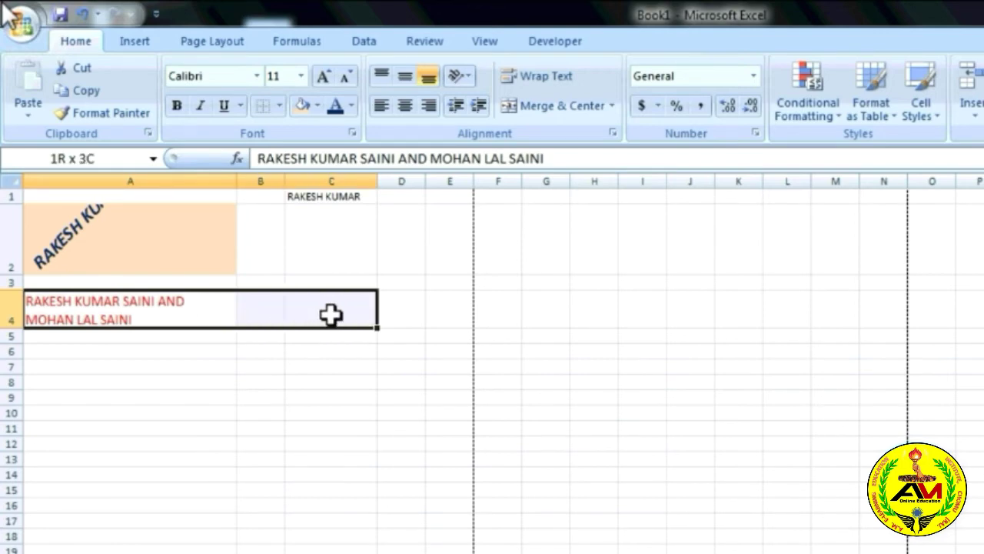
{"action": "left_click", "coordinate": [303, 392]}
{"action": "left_click_drag", "start_coordinate": [203, 313], "coordinate": [290, 321]}
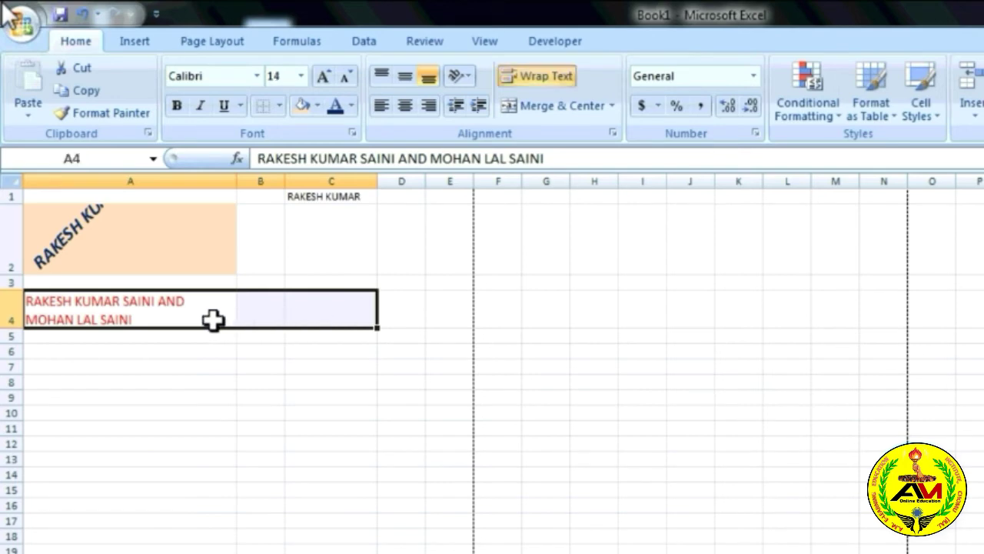
{"action": "left_click", "coordinate": [555, 101]}
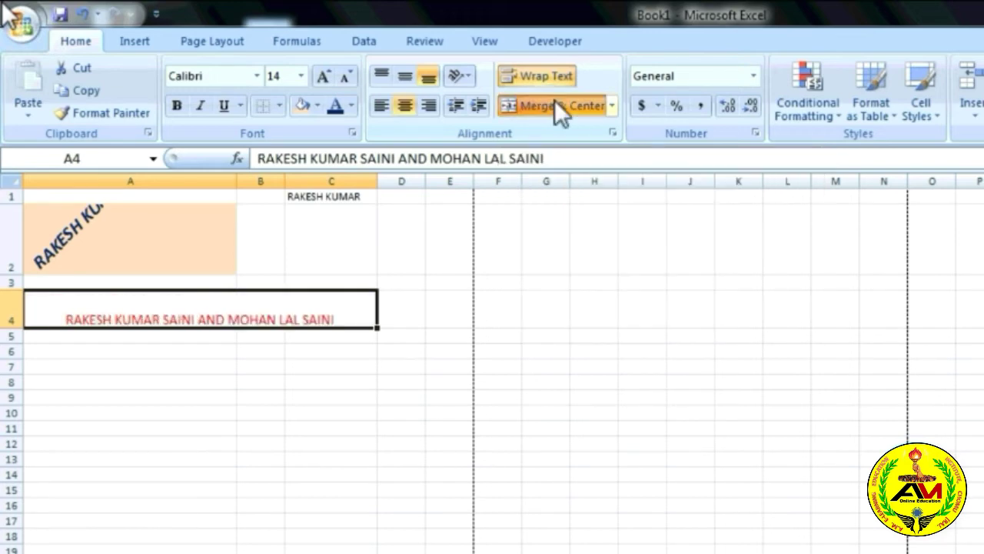
{"action": "left_click", "coordinate": [261, 428]}
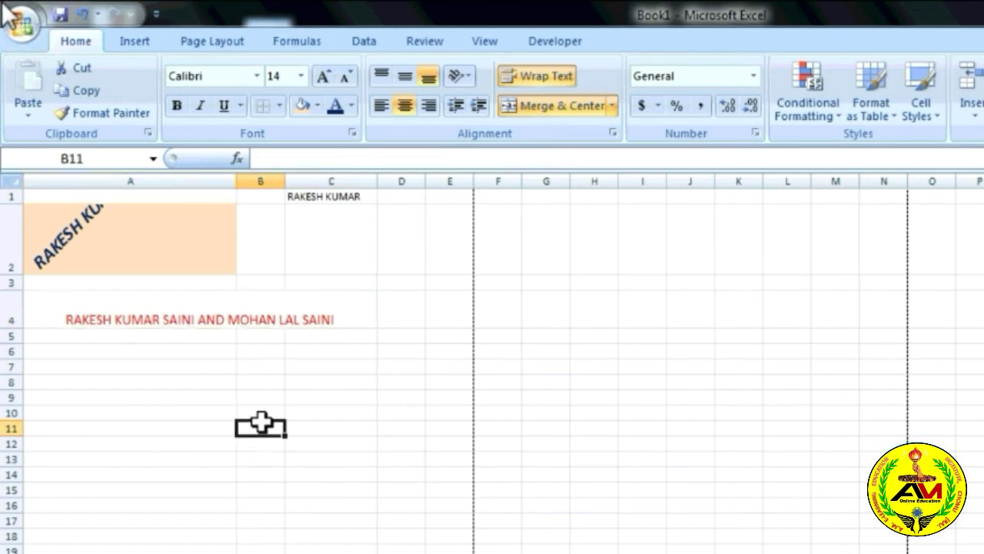
{"action": "left_click", "coordinate": [180, 319]}
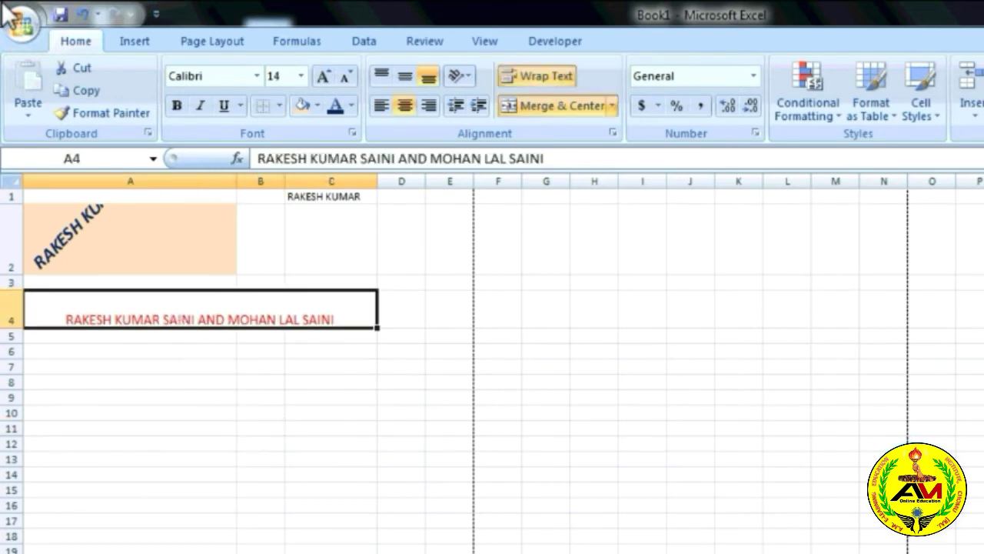
{"action": "scroll", "coordinate": [492, 363], "scroll_direction": "up", "scroll_amount": 4}
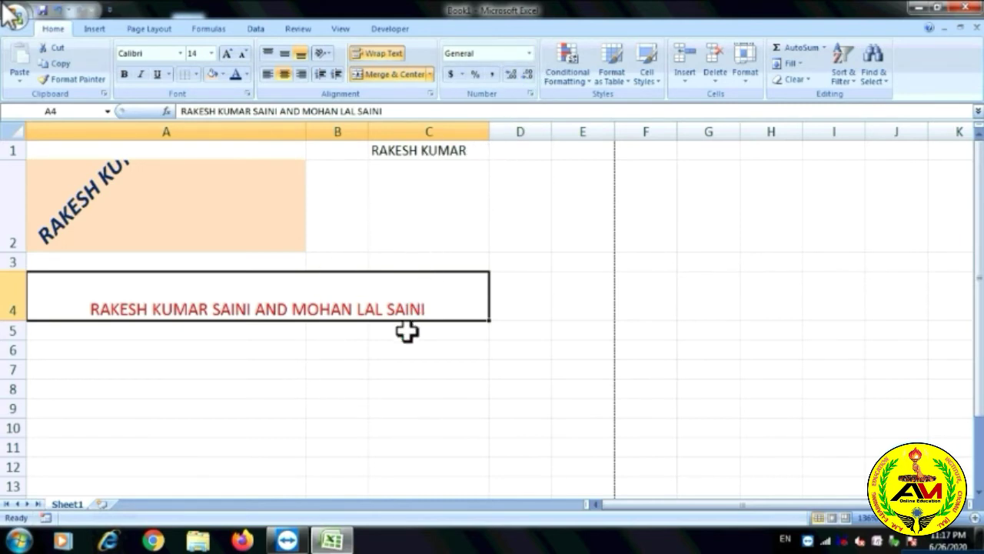
Enter the number 810403 into merged cell C2 and reselect it.
{"action": "left_click", "coordinate": [380, 185]}
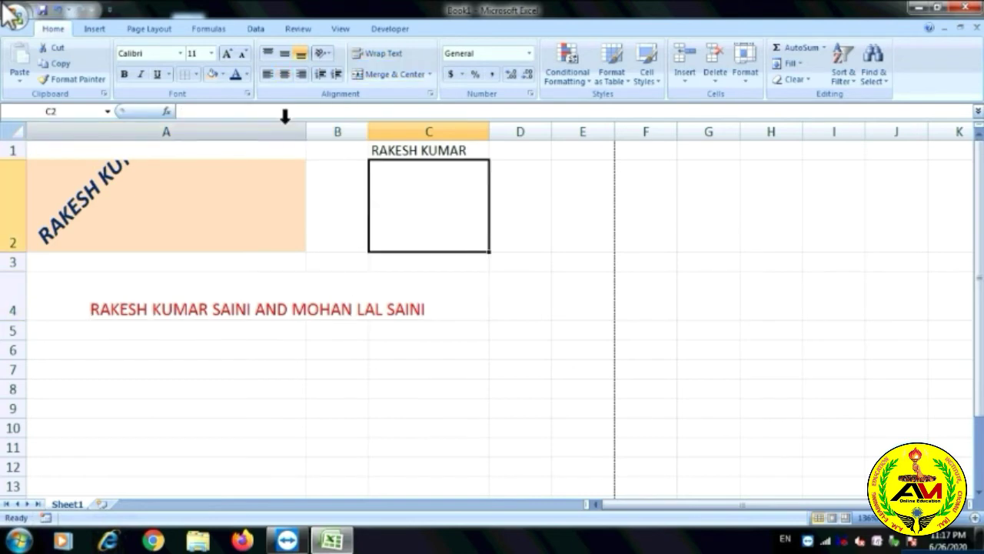
{"action": "type", "text": "8104"}
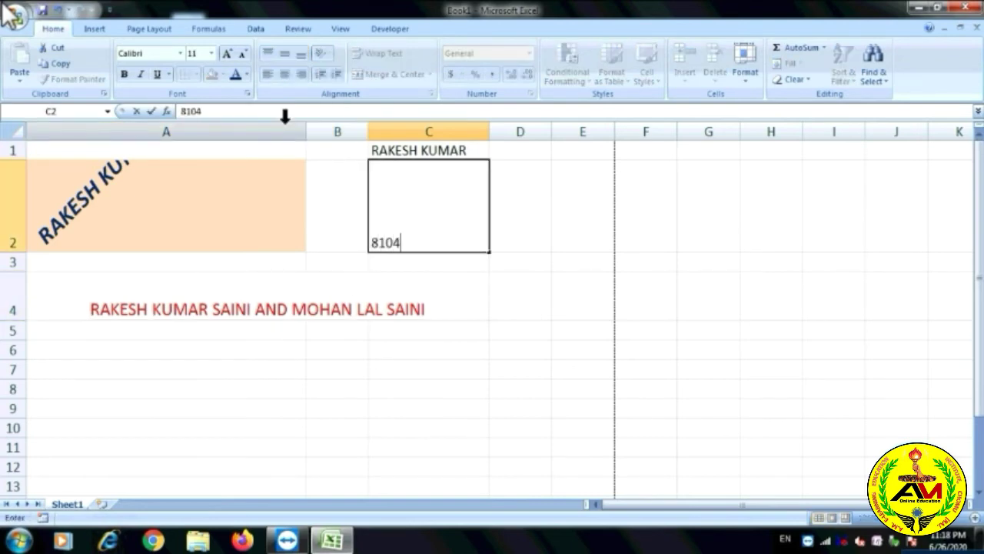
{"action": "type", "text": "03"}
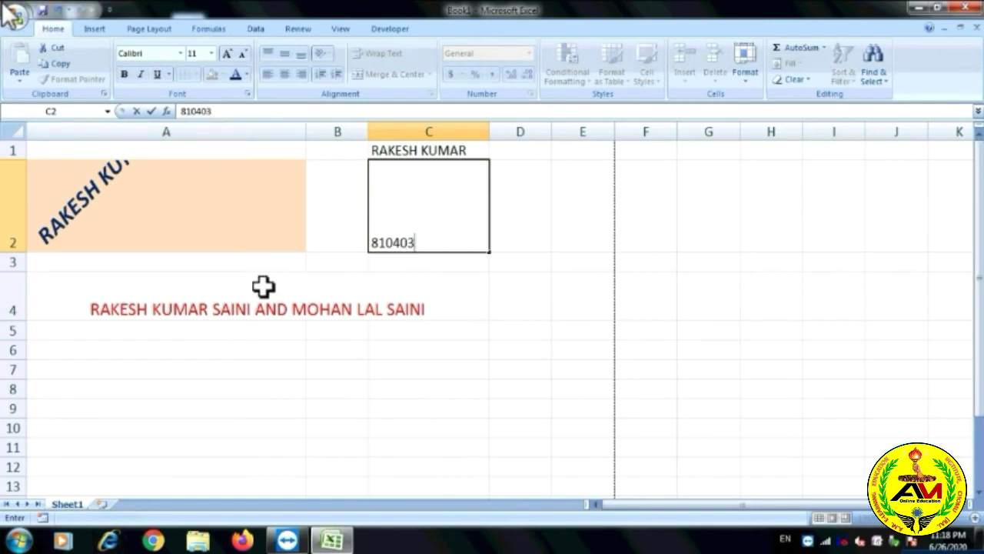
{"action": "left_click", "coordinate": [521, 300]}
{"action": "left_click", "coordinate": [460, 247]}
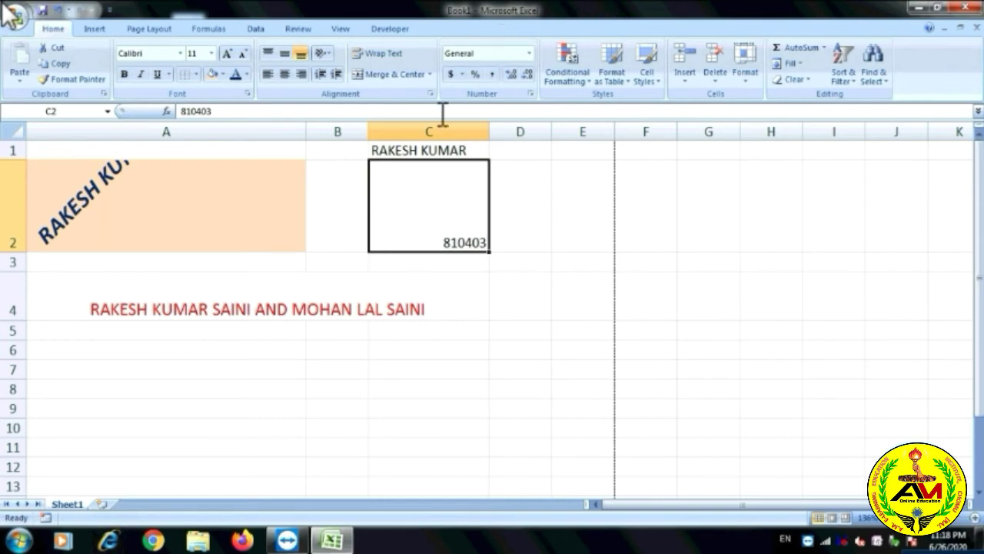
Apply Short Date format and enter 26596 in C2, so it shows 10/24/1972.
{"action": "left_click", "coordinate": [530, 53]}
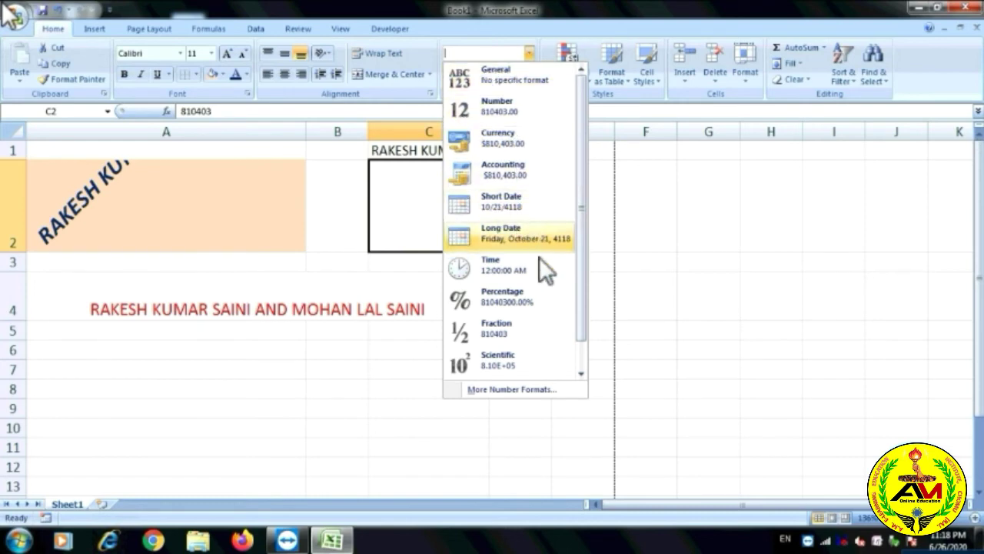
{"action": "left_click", "coordinate": [507, 208]}
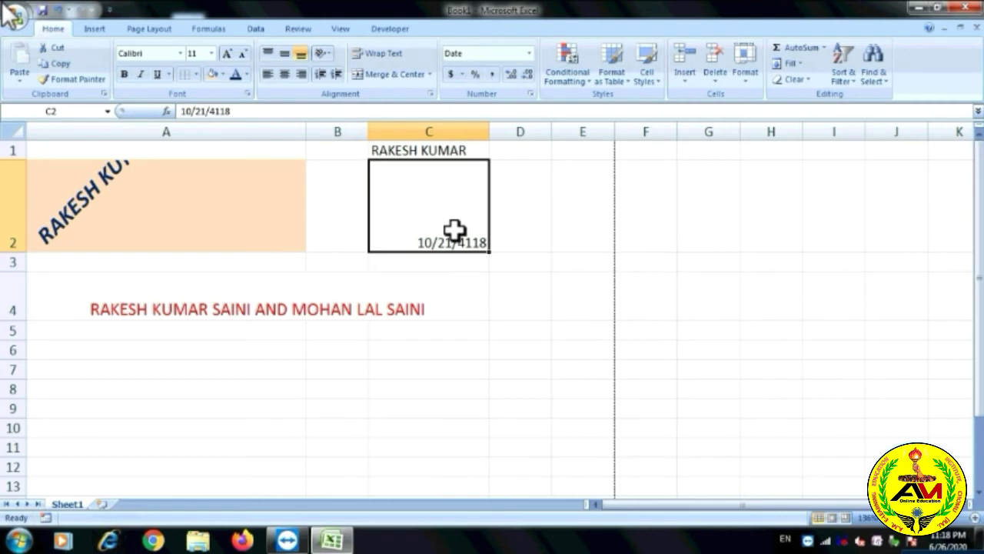
{"action": "type", "text": "26596"}
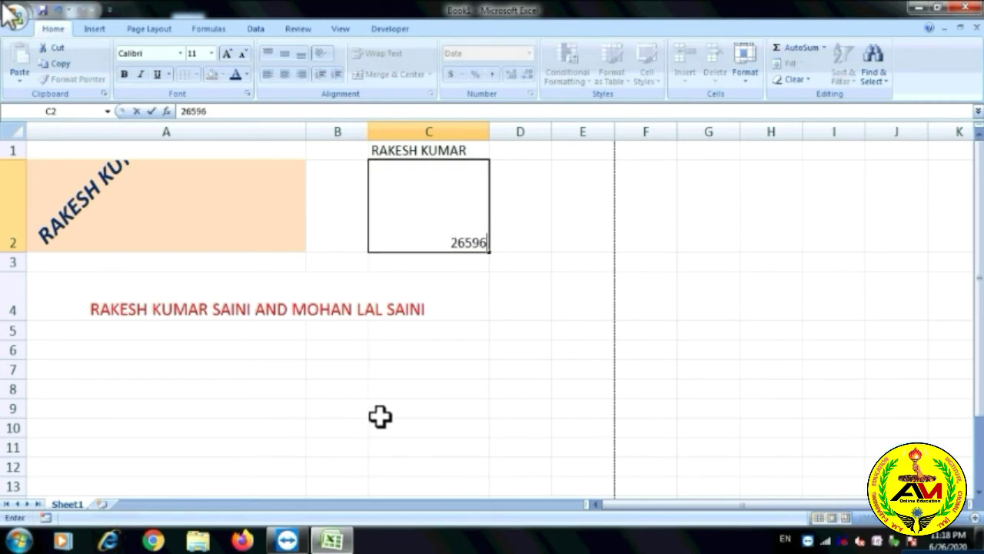
{"action": "left_click", "coordinate": [520, 304]}
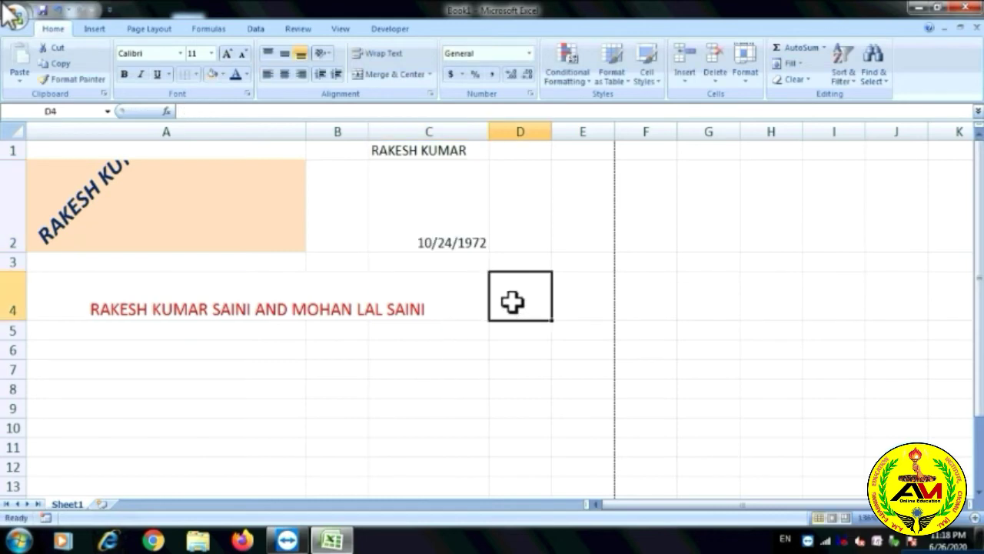
Switch C2 back to General format so it displays 26596.
{"action": "left_click", "coordinate": [464, 244]}
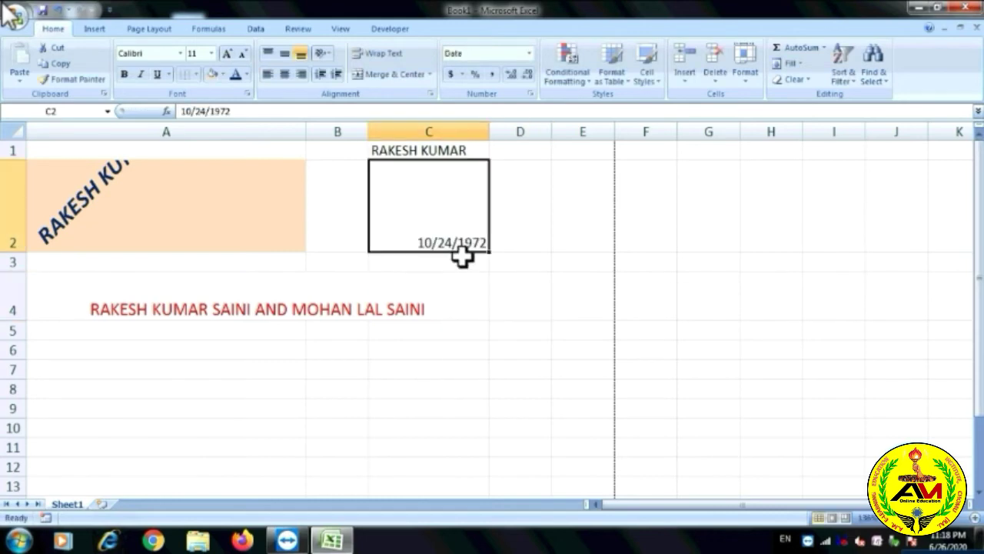
{"action": "left_click", "coordinate": [526, 55]}
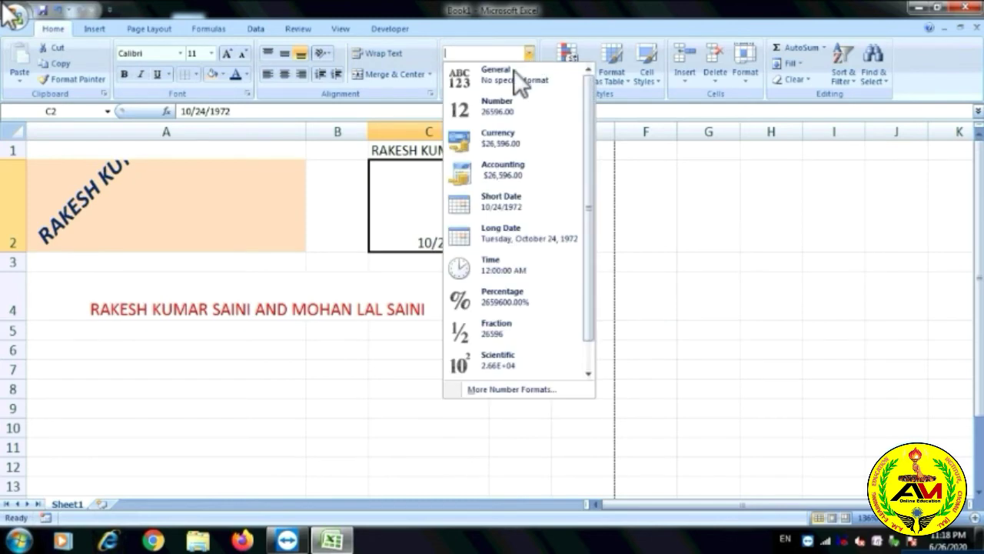
{"action": "left_click", "coordinate": [510, 77]}
{"action": "left_click", "coordinate": [592, 245]}
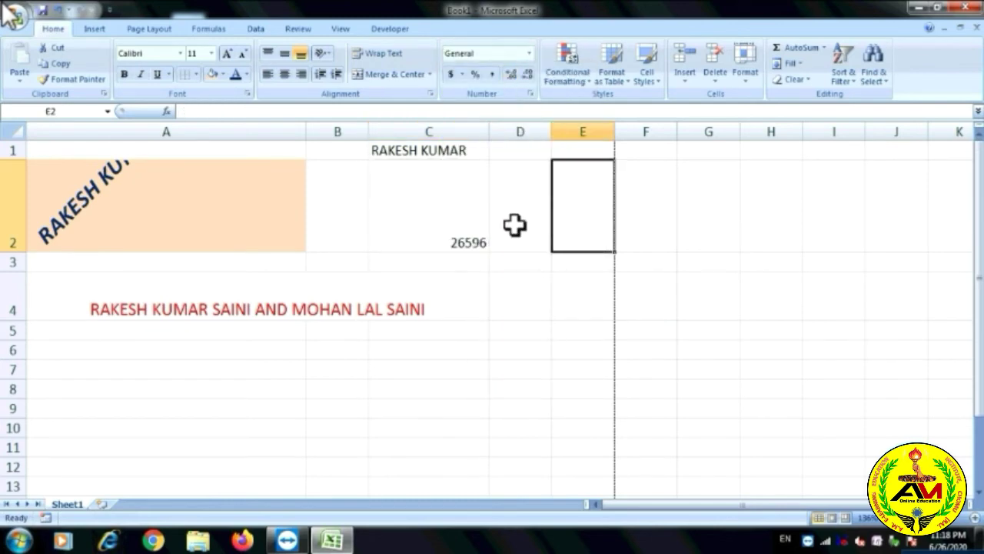
{"action": "left_click", "coordinate": [467, 224]}
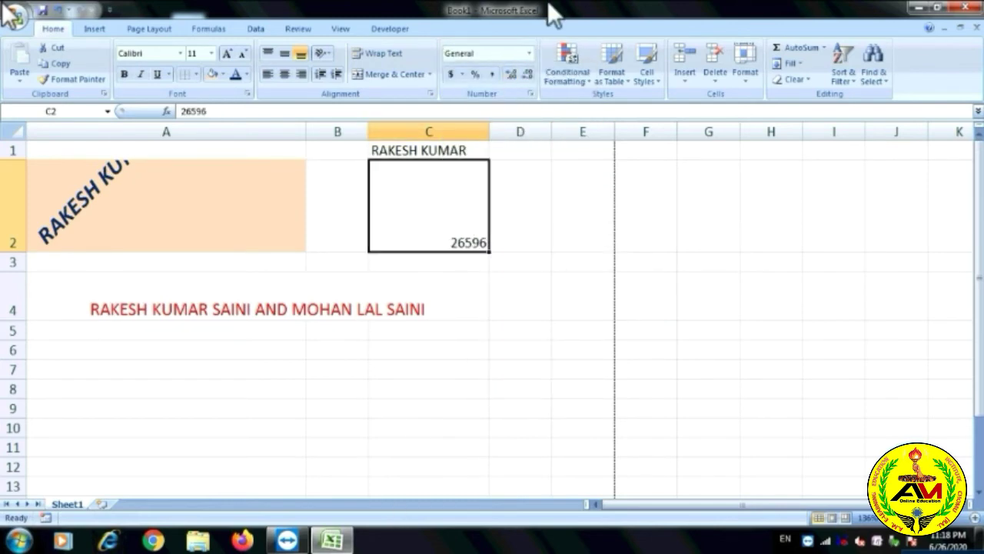
{"action": "left_click", "coordinate": [529, 54]}
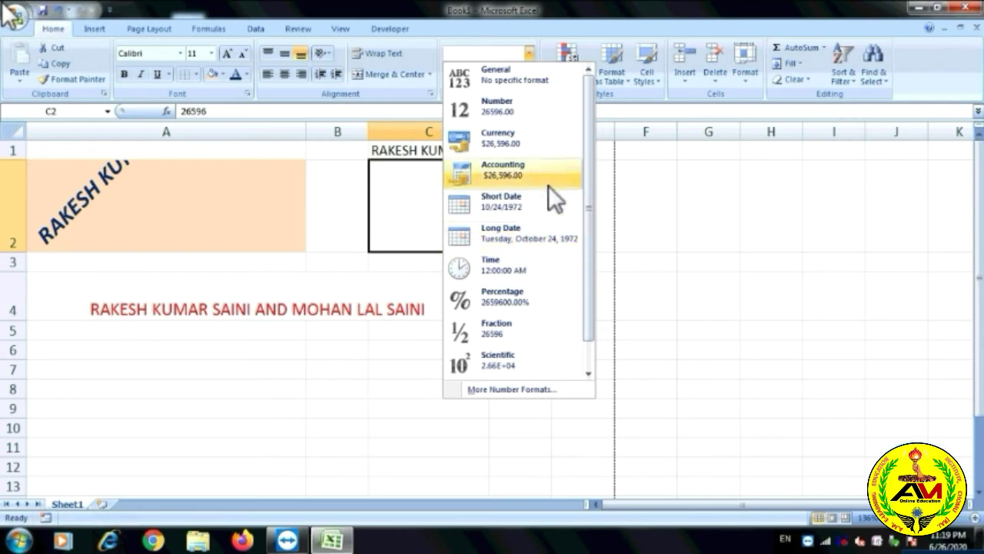
{"action": "left_click", "coordinate": [788, 216]}
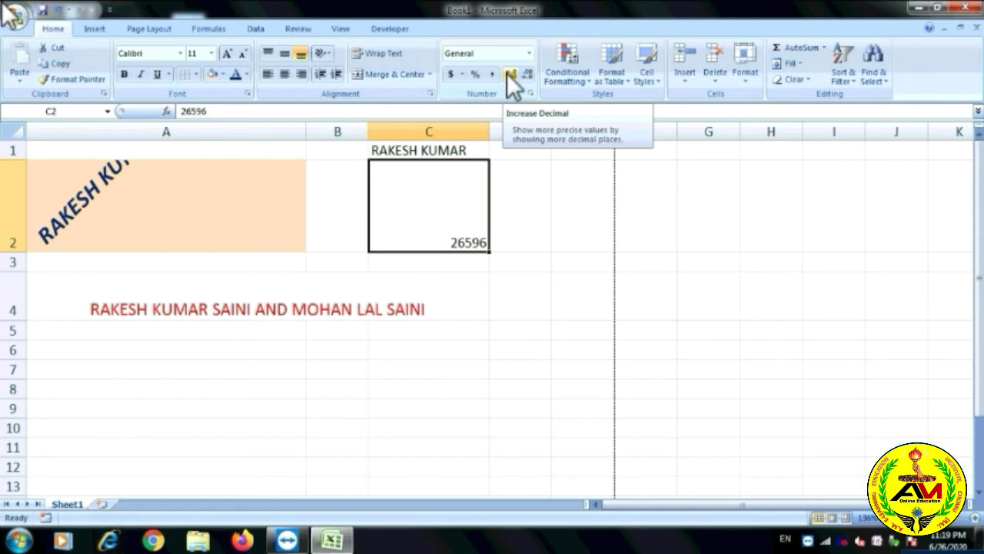
Add several decimal places to 26596 in C2, then remove some again with Decrease Decimal.
{"action": "left_click", "coordinate": [508, 73]}
{"action": "left_click", "coordinate": [509, 73]}
{"action": "left_click", "coordinate": [509, 74]}
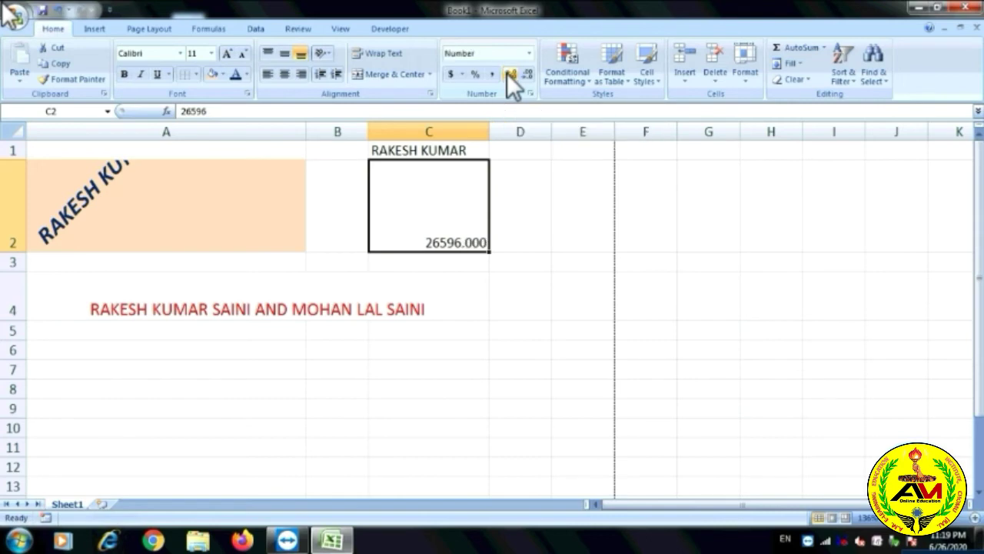
{"action": "left_click", "coordinate": [509, 74]}
{"action": "left_click", "coordinate": [509, 74]}
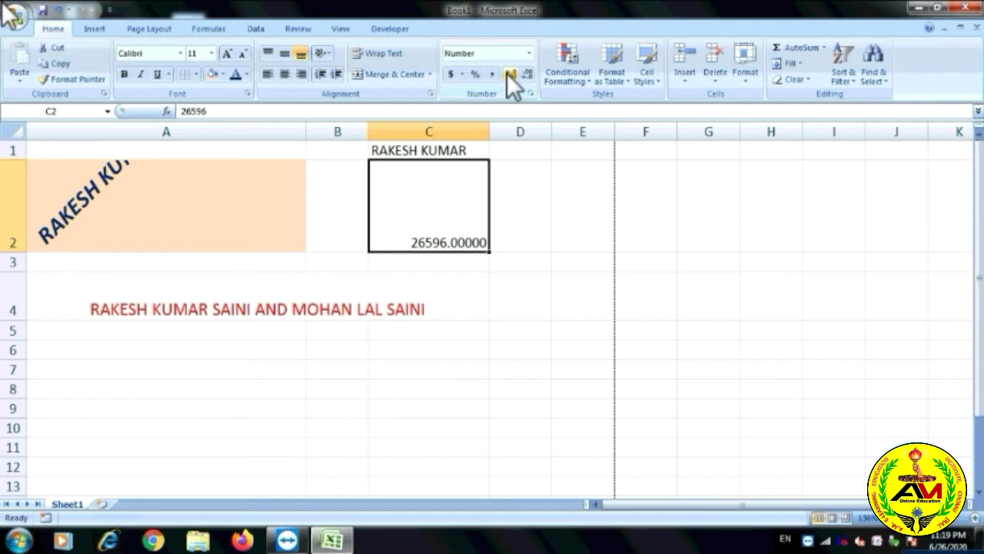
{"action": "left_click", "coordinate": [508, 74]}
{"action": "left_click", "coordinate": [507, 74]}
{"action": "left_click", "coordinate": [507, 74]}
{"action": "left_click", "coordinate": [508, 73]}
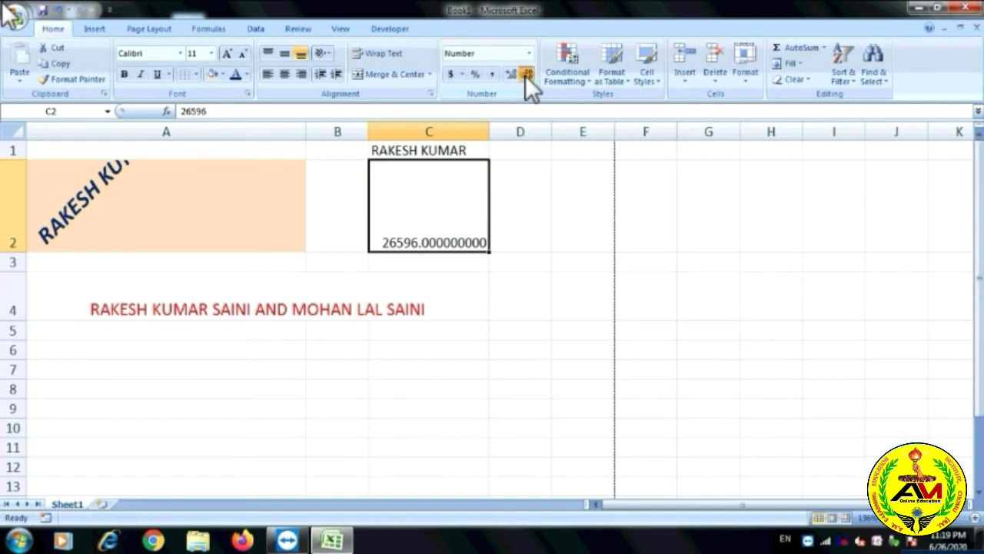
{"action": "left_click", "coordinate": [526, 74]}
{"action": "left_click", "coordinate": [527, 74]}
{"action": "left_click", "coordinate": [526, 73]}
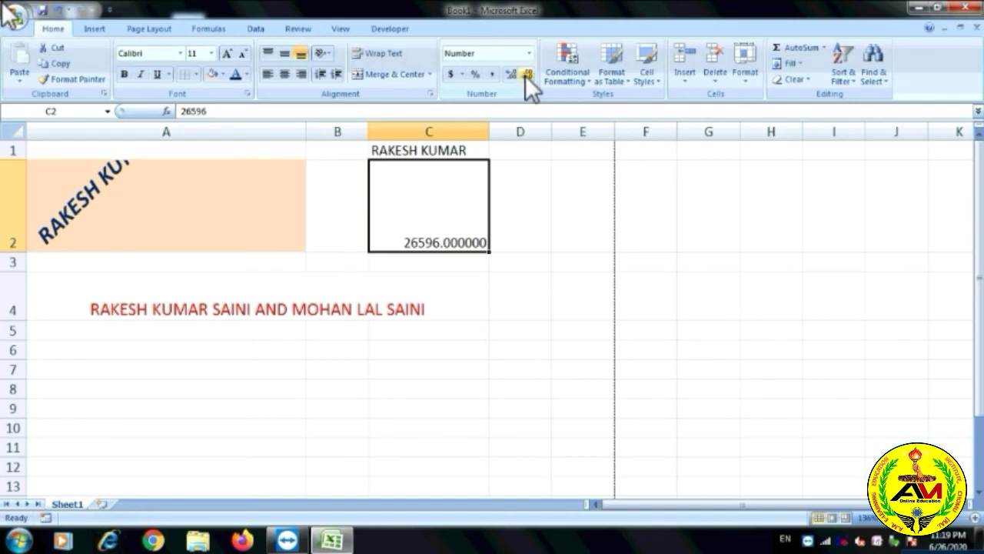
{"action": "left_click", "coordinate": [527, 73]}
{"action": "left_click", "coordinate": [527, 74]}
{"action": "left_click", "coordinate": [526, 73]}
{"action": "left_click", "coordinate": [526, 74]}
{"action": "left_click", "coordinate": [527, 73]}
{"action": "left_click", "coordinate": [526, 74]}
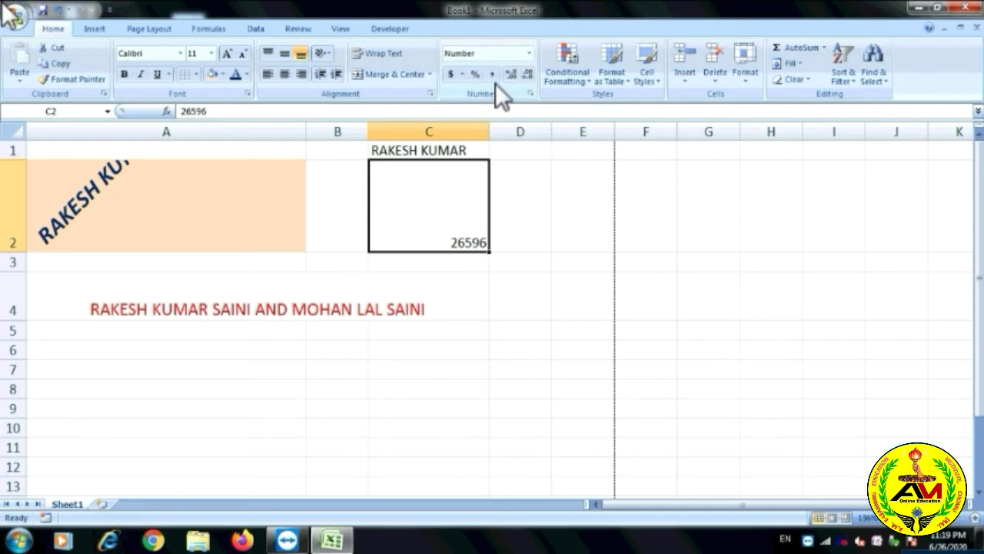
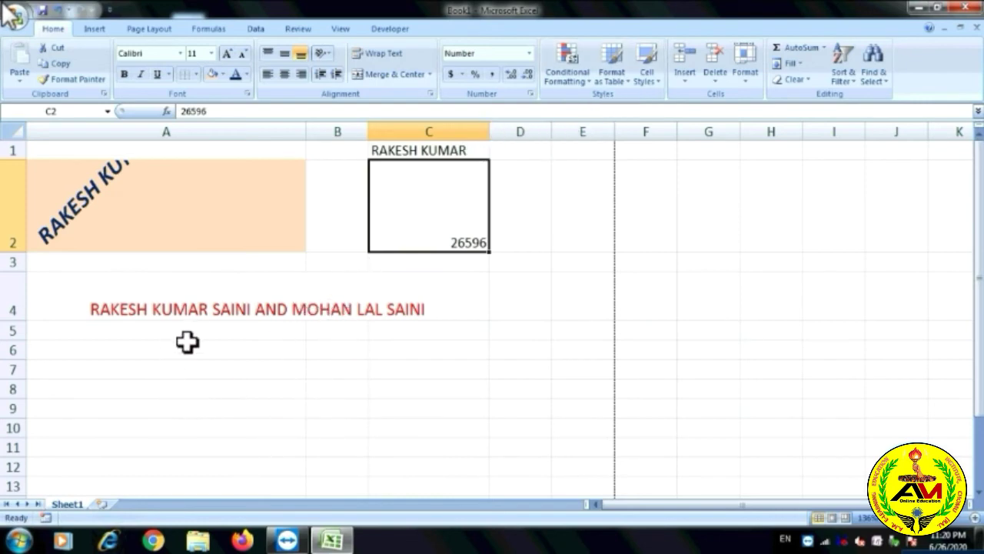
Enter the names RAKESH, RAM, MUKESH and SOHAN in A6 through A9.
{"action": "left_click", "coordinate": [153, 353]}
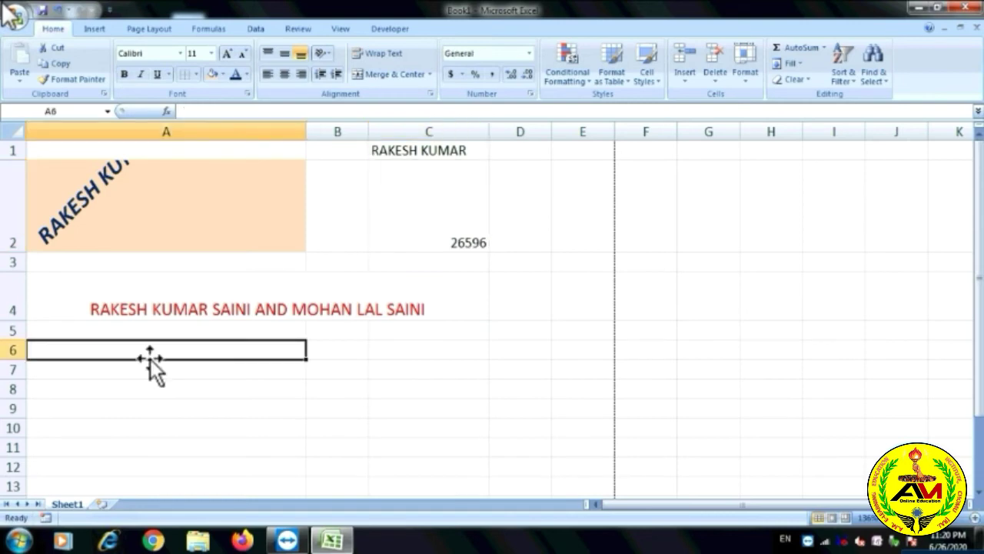
{"action": "type", "text": "RAKESH"}
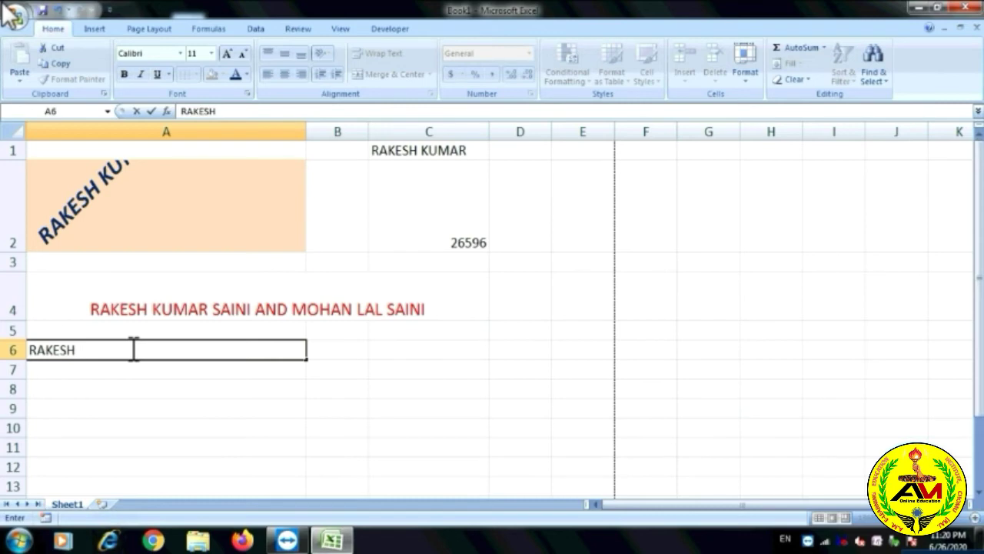
{"action": "key", "text": "Return"}
{"action": "type", "text": "RAM"}
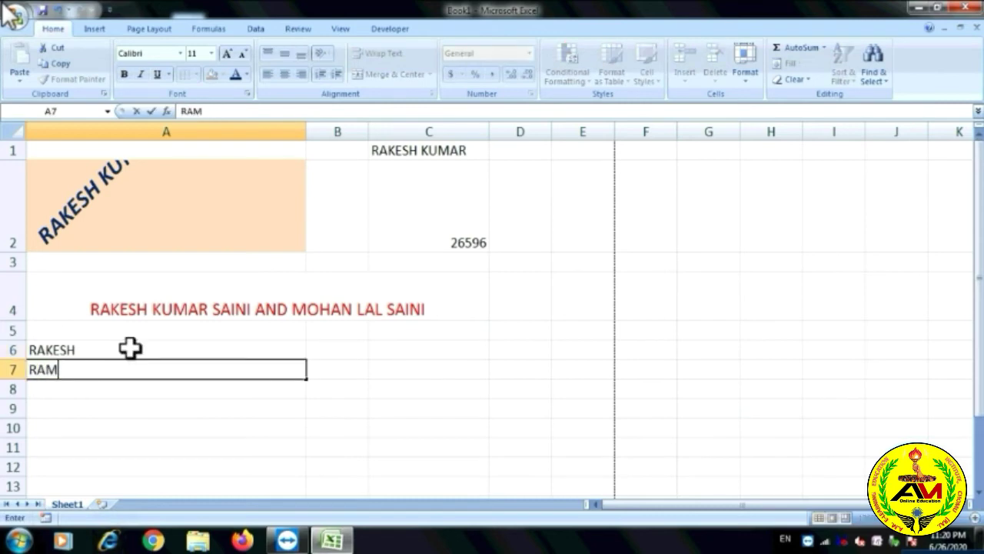
{"action": "key", "text": "Return"}
{"action": "type", "text": "MUKESH"}
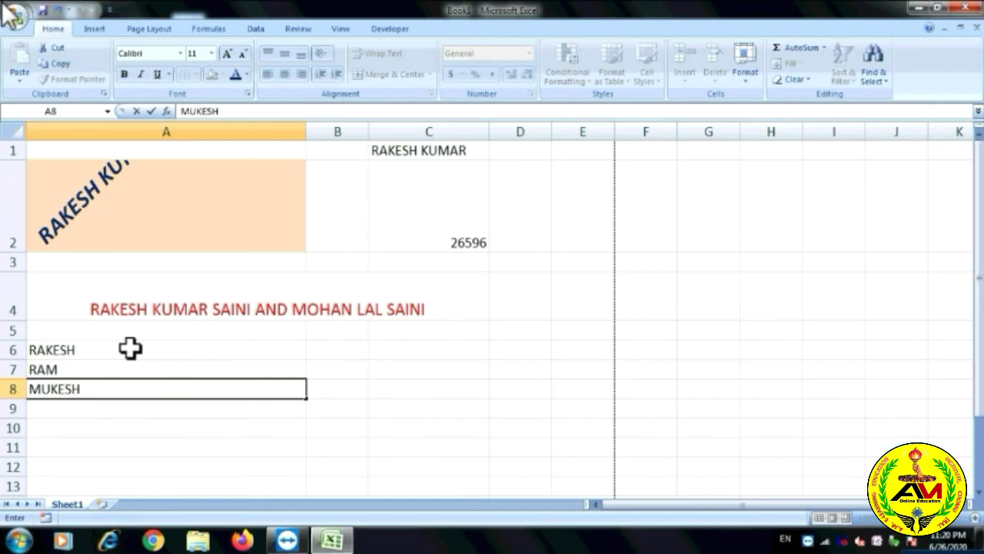
{"action": "key", "text": "Return"}
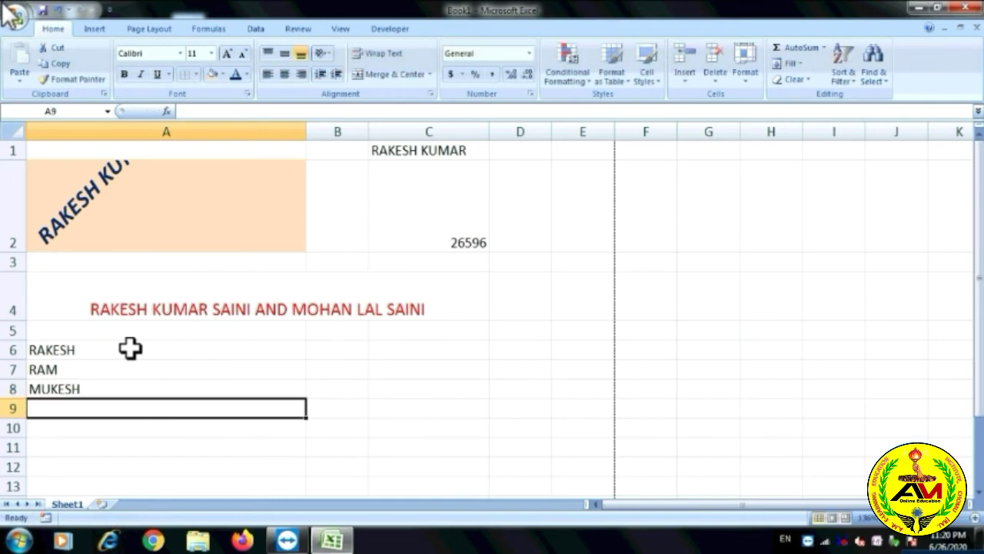
{"action": "type", "text": "SOHAN"}
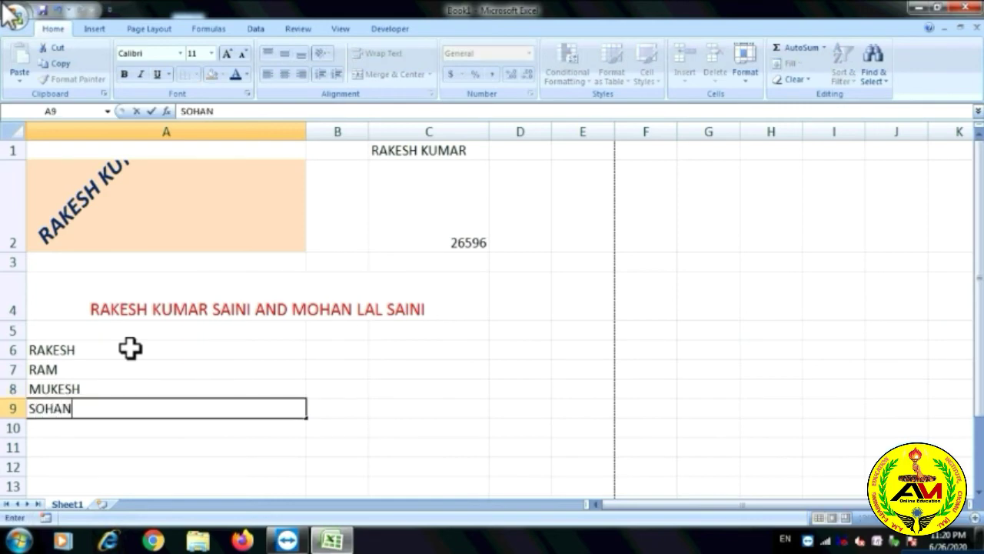
{"action": "key", "text": "Return"}
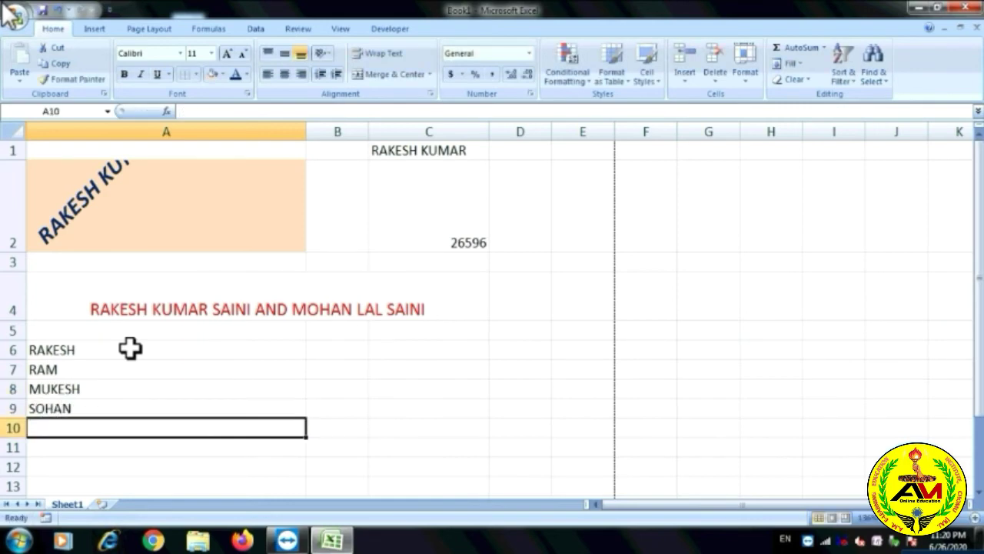
Continue the list with SITA, RAJKUMAR, ANJU and PARI in A10 through A13.
{"action": "type", "text": "SITA"}
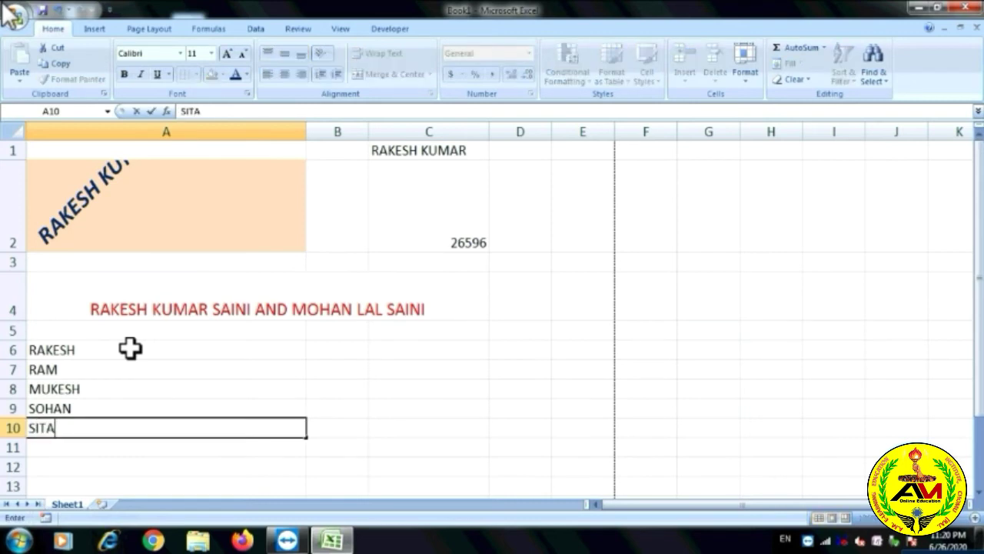
{"action": "key", "text": "Return"}
{"action": "type", "text": "RAJ"}
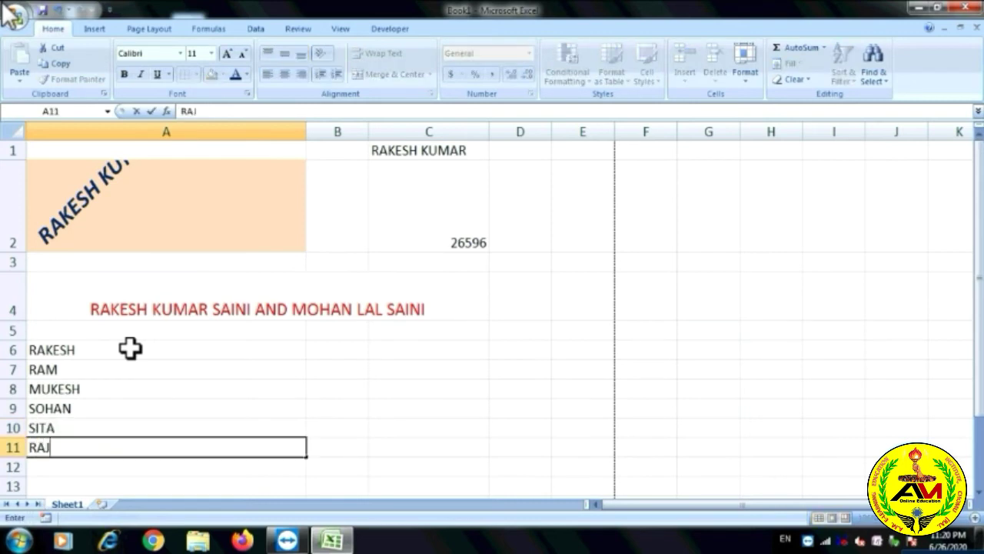
{"action": "type", "text": "KUMAR"}
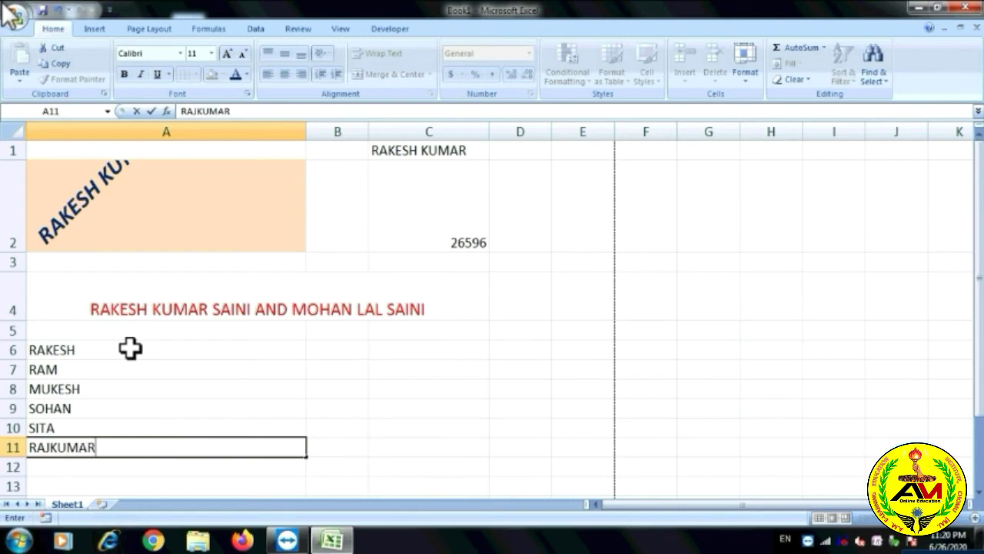
{"action": "key", "text": "Return"}
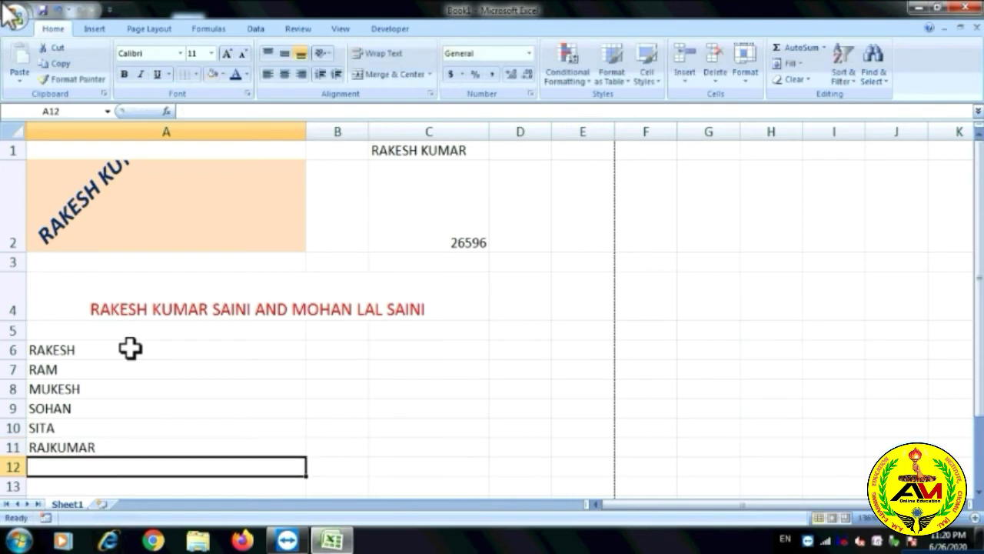
{"action": "type", "text": "ANJU"}
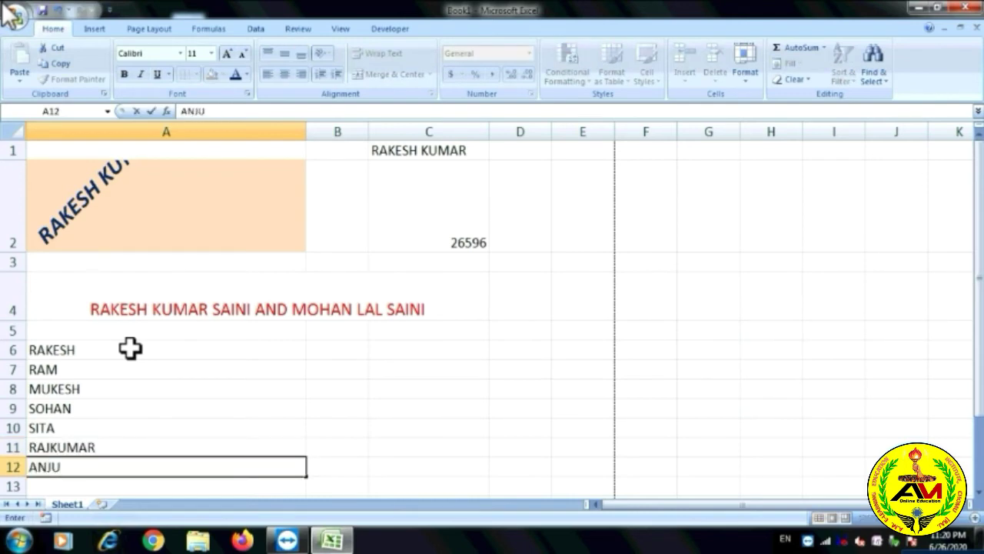
{"action": "key", "text": "Return"}
{"action": "type", "text": "PARI"}
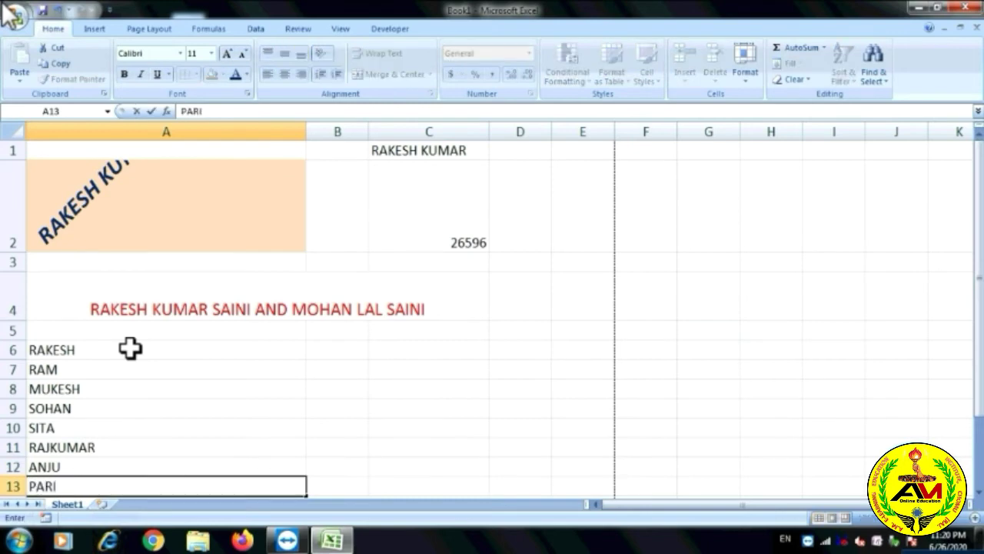
{"action": "key", "text": "Return"}
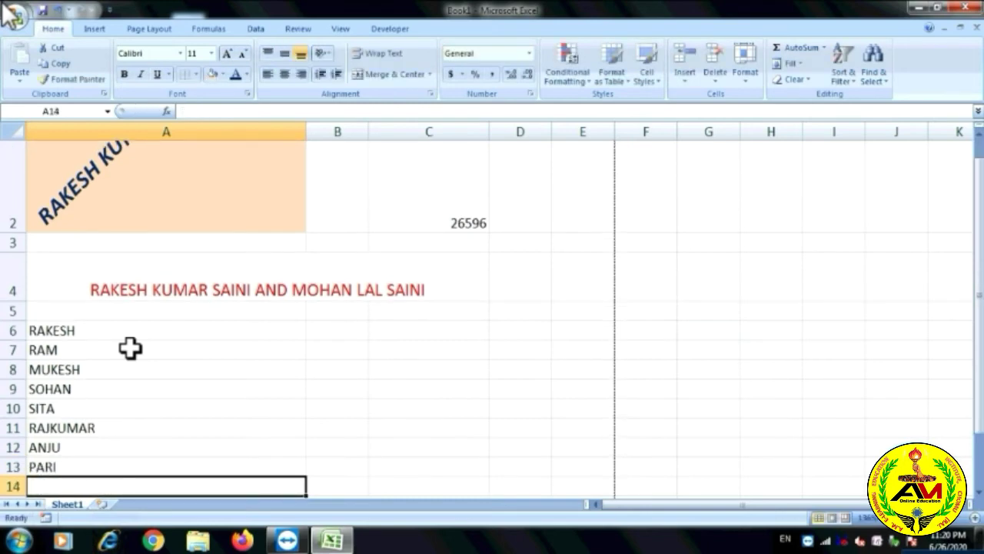
Put the heading NAME OF STUDENTS in A5 and clear the red title in row 4.
{"action": "left_click", "coordinate": [130, 311]}
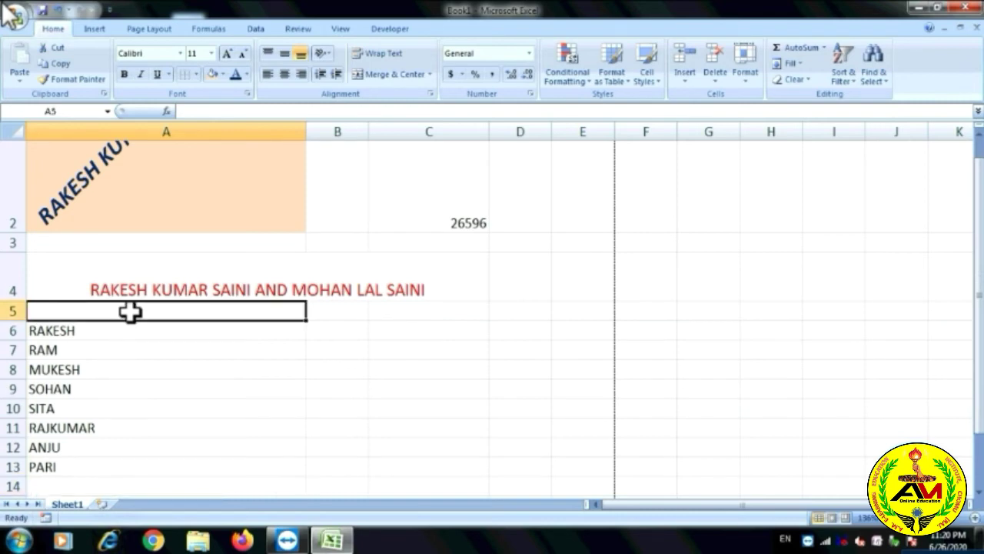
{"action": "type", "text": "NAME OF"}
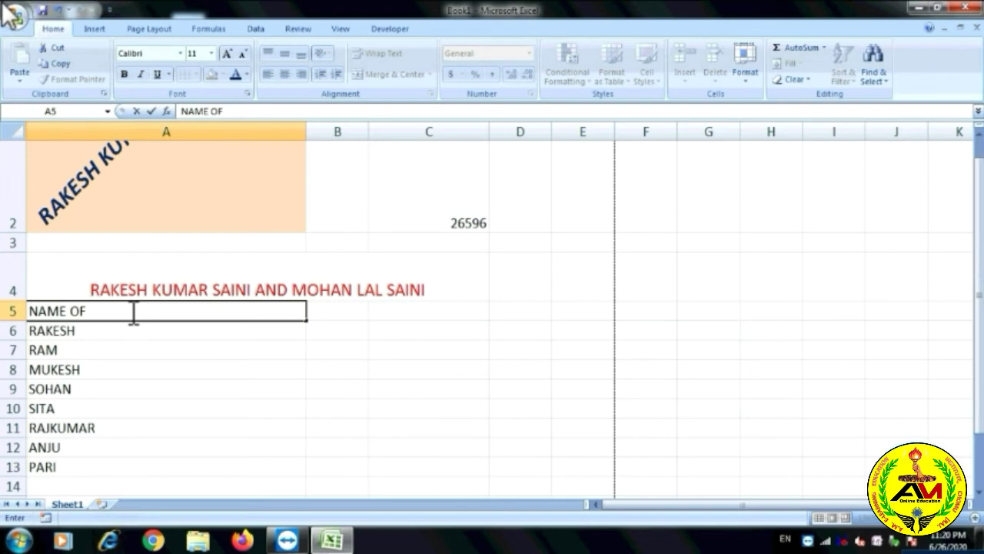
{"action": "type", "text": " STUDENTS"}
{"action": "left_click", "coordinate": [169, 287]}
{"action": "key", "text": "Delete"}
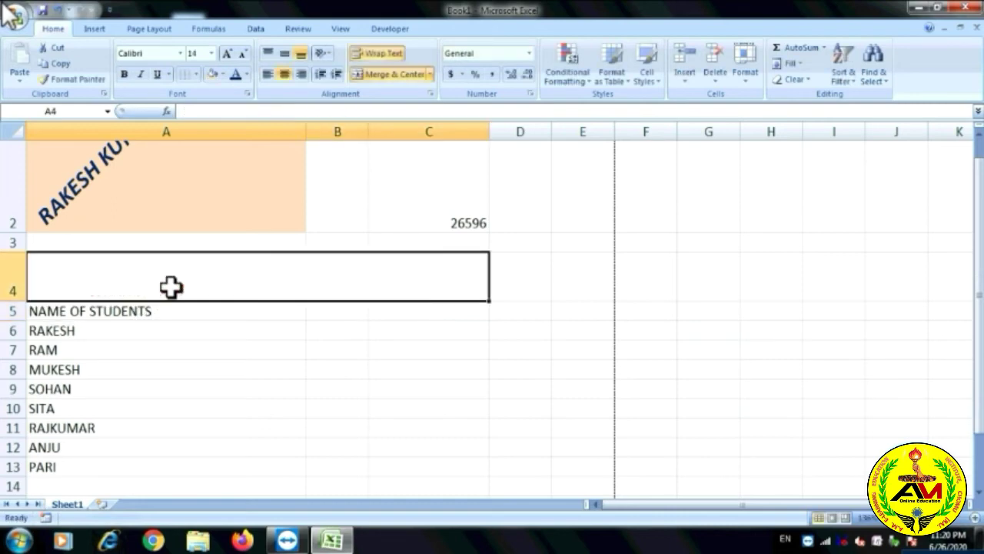
Enter the heading HINDI MARKS in B5.
{"action": "left_click", "coordinate": [366, 311]}
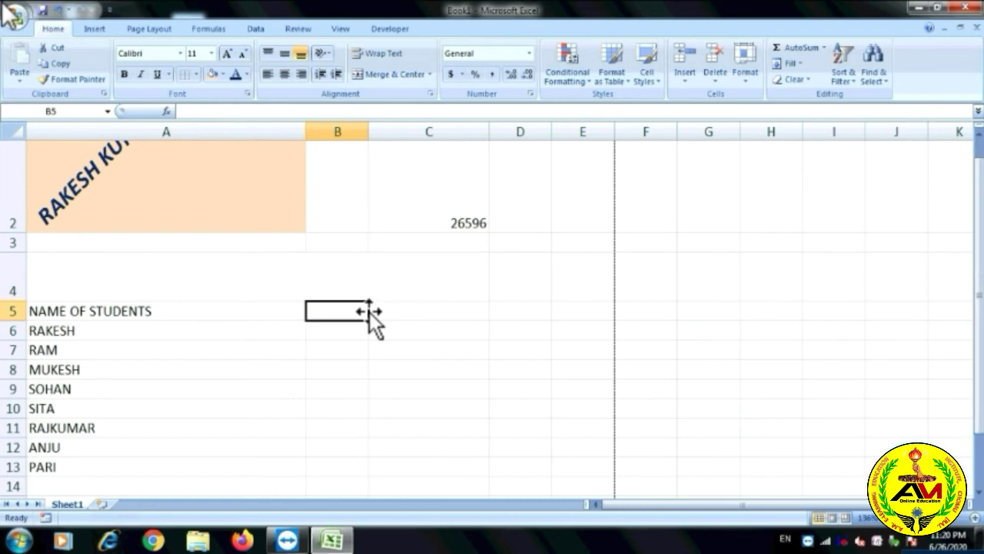
{"action": "type", "text": "M"}
{"action": "key", "text": "BackSpace"}
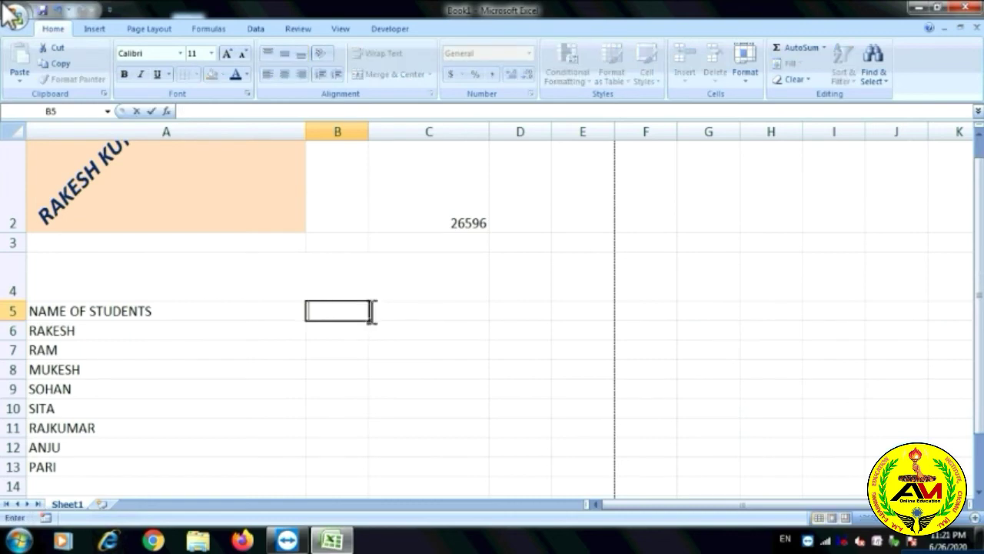
{"action": "type", "text": "MARKS"}
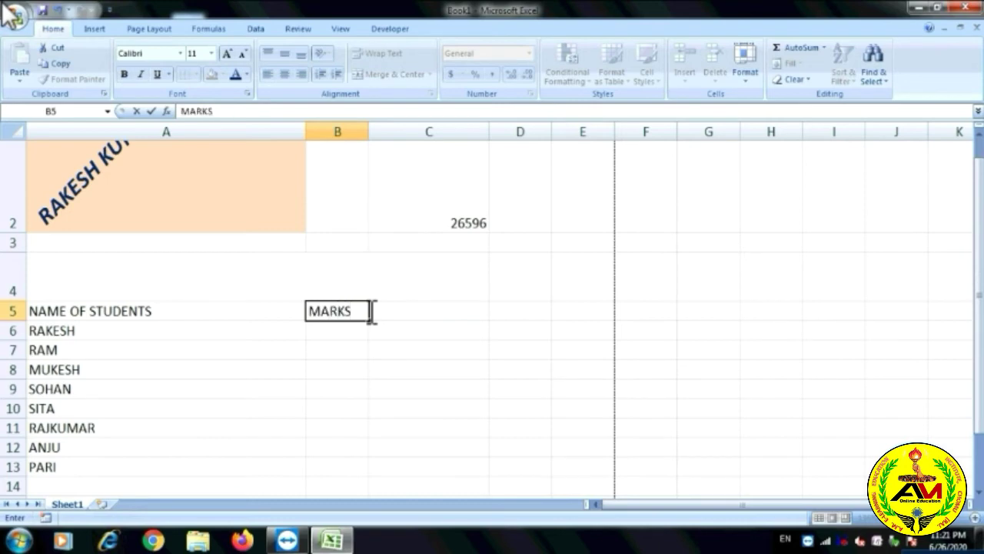
{"action": "key", "text": "BackSpace"}
{"action": "key", "text": "BackSpace"}
{"action": "key", "text": "BackSpace"}
{"action": "key", "text": "BackSpace"}
{"action": "key", "text": "BackSpace"}
{"action": "type", "text": "HIN"}
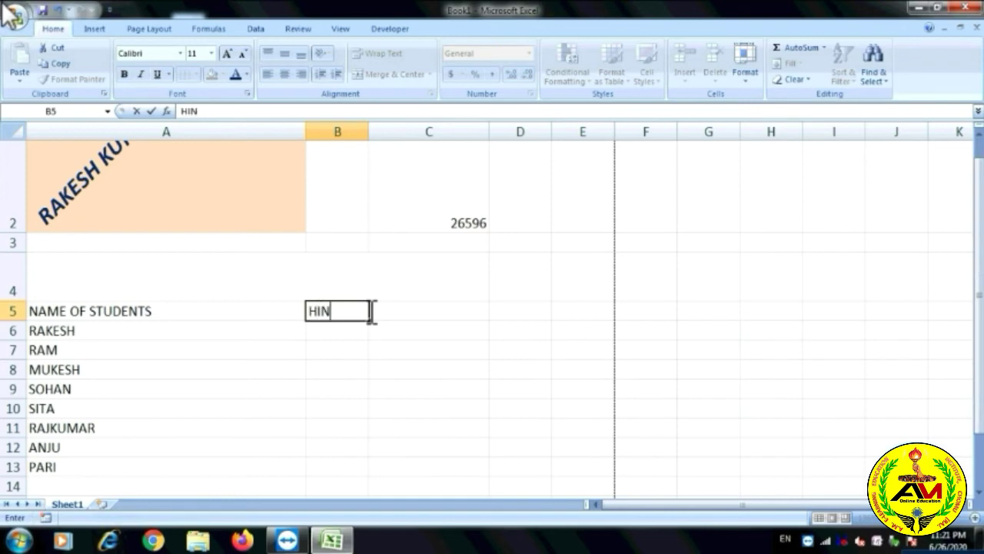
{"action": "type", "text": "DI MARKS"}
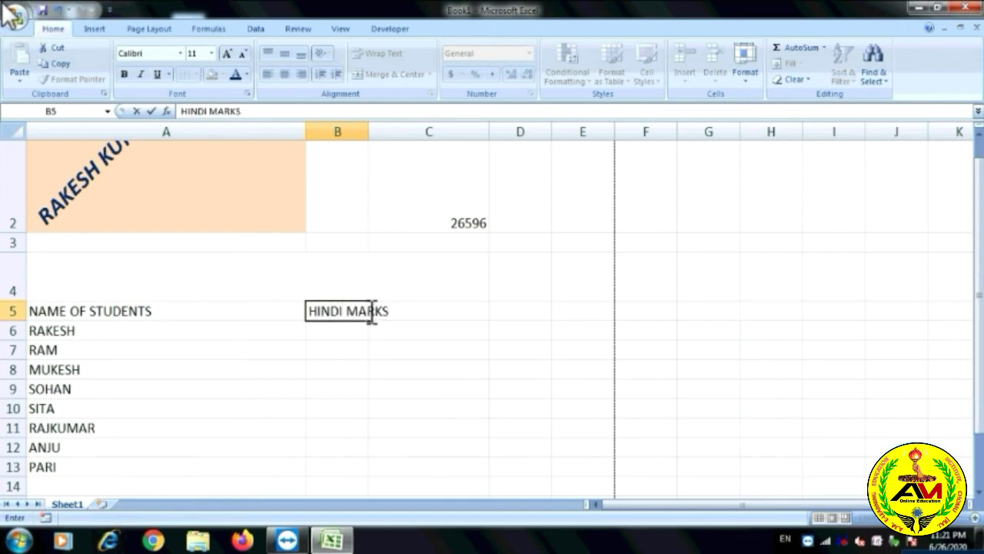
{"action": "left_click", "coordinate": [439, 351]}
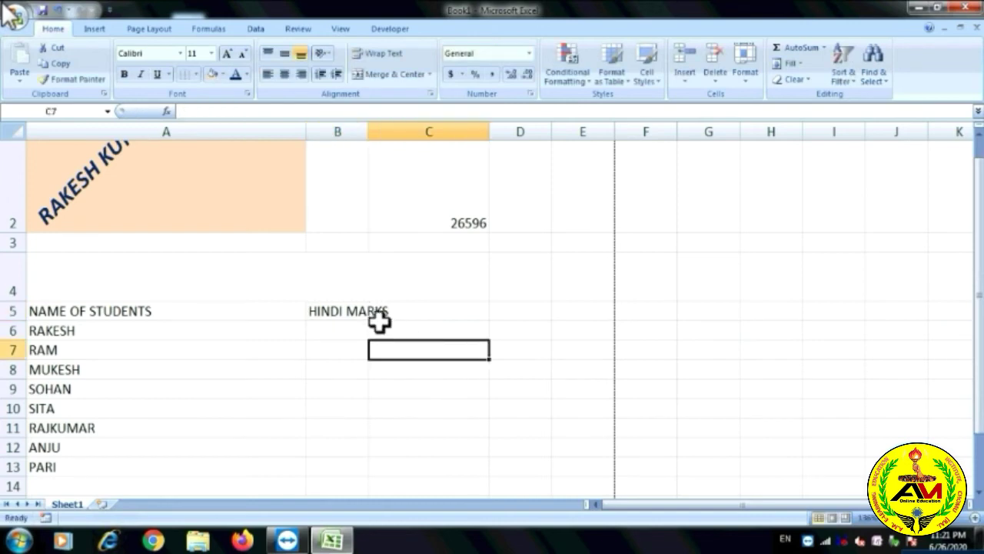
Widen column B and enter the Hindi marks 80, 75 and 45 from B6.
{"action": "left_click_drag", "start_coordinate": [369, 131], "coordinate": [421, 130]}
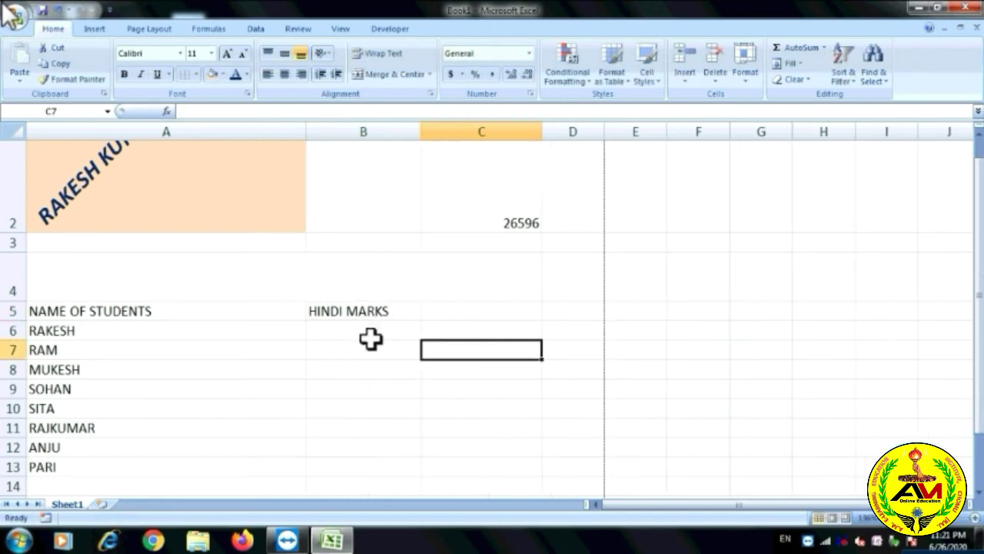
{"action": "left_click", "coordinate": [363, 369]}
{"action": "left_click", "coordinate": [369, 311]}
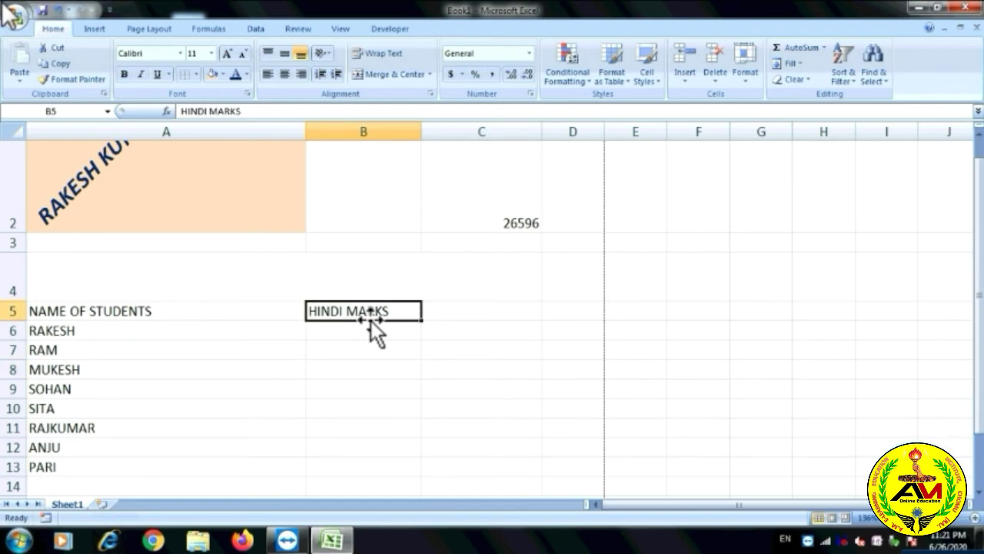
{"action": "left_click", "coordinate": [359, 329]}
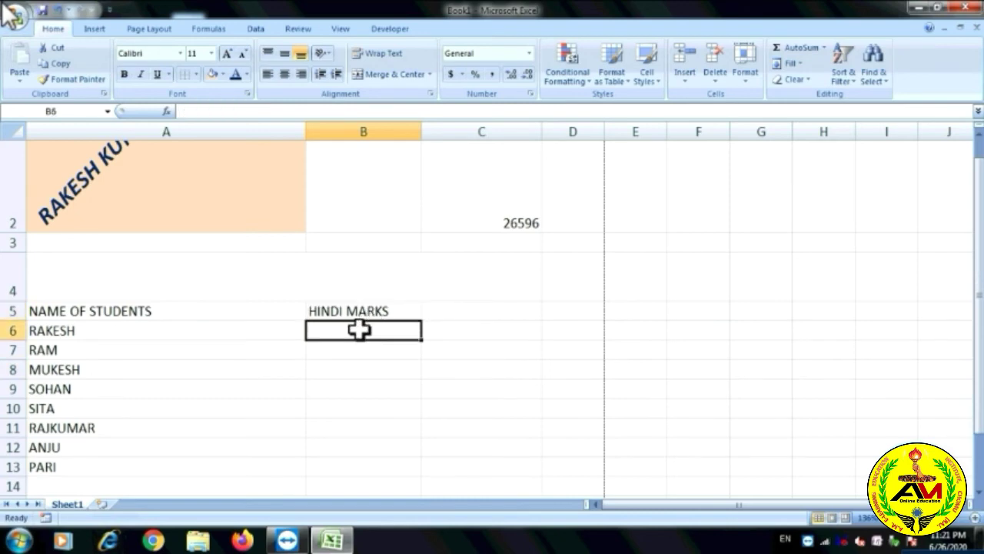
{"action": "type", "text": "80"}
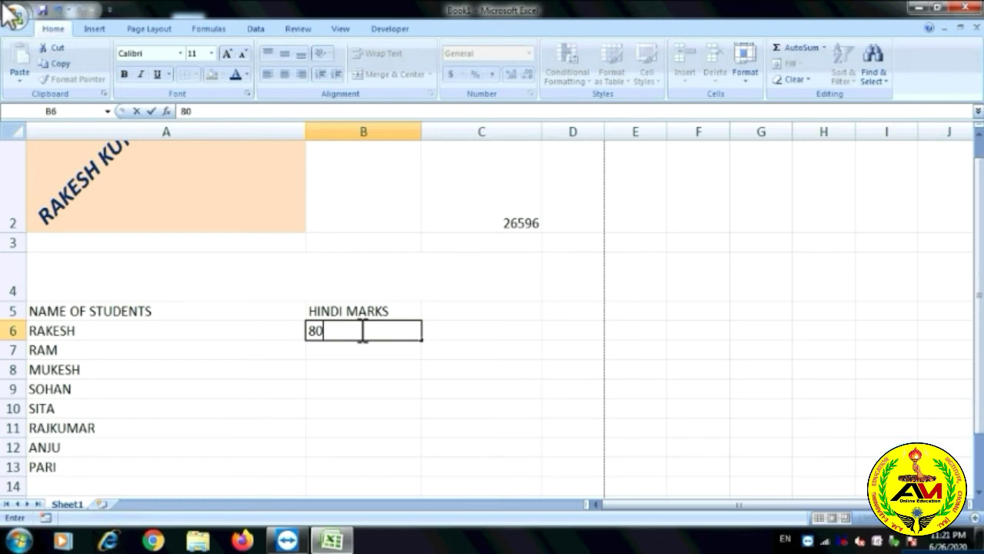
{"action": "key", "text": "Return"}
{"action": "type", "text": "75"}
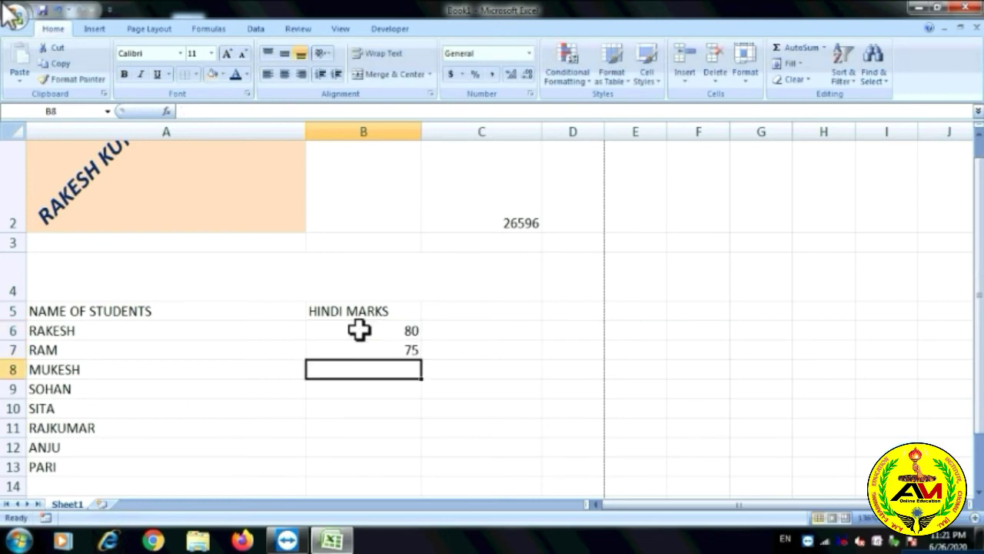
{"action": "type", "text": "45"}
{"action": "key", "text": "Return"}
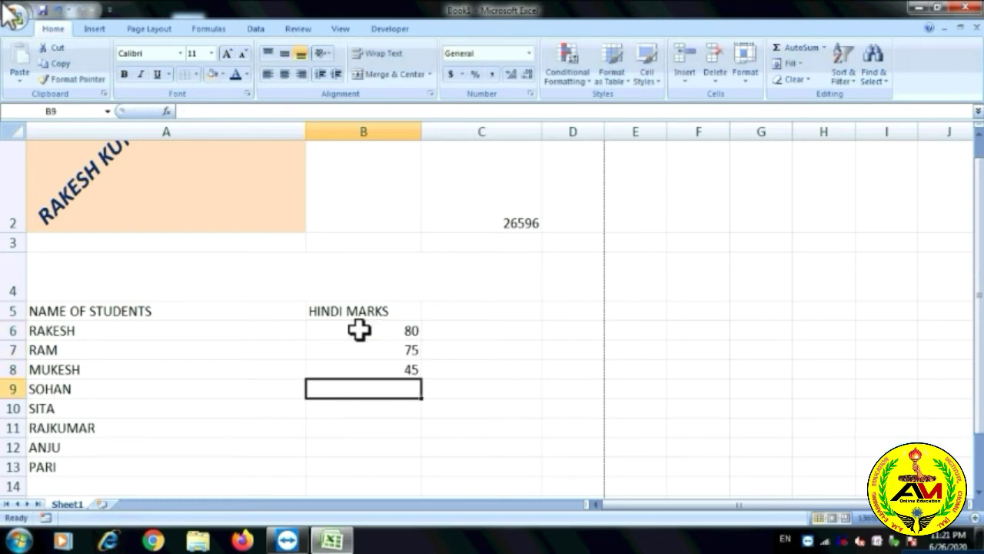
Enter SOHAN's 80, SITA's 75 and RAJKUMAR's 75 in column B.
{"action": "type", "text": "80"}
{"action": "key", "text": "Return"}
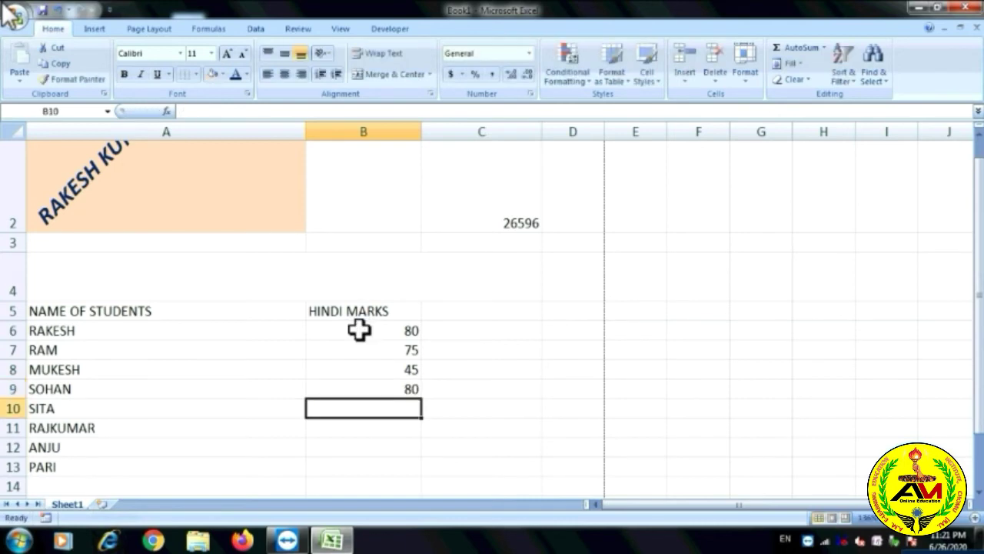
{"action": "type", "text": "75"}
{"action": "key", "text": "Return"}
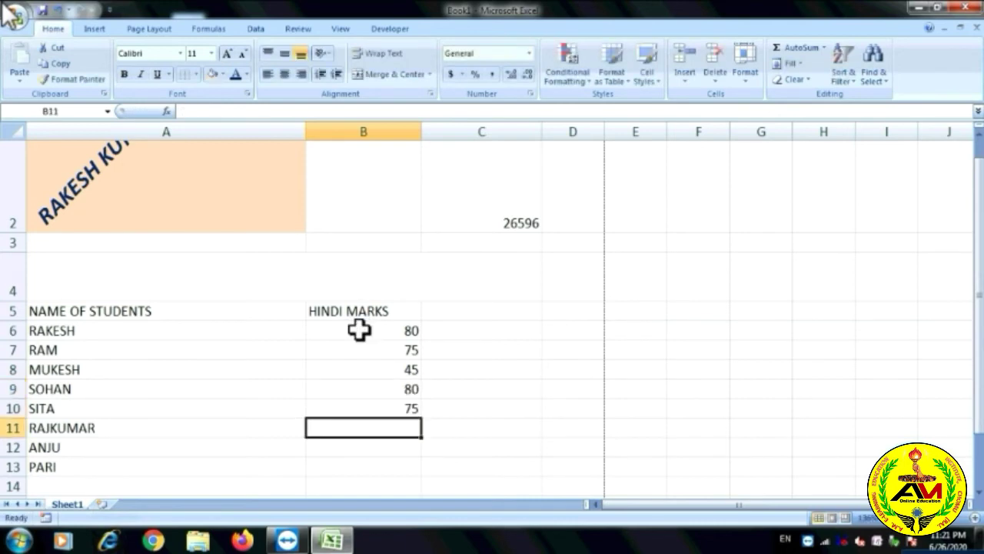
{"action": "type", "text": "75"}
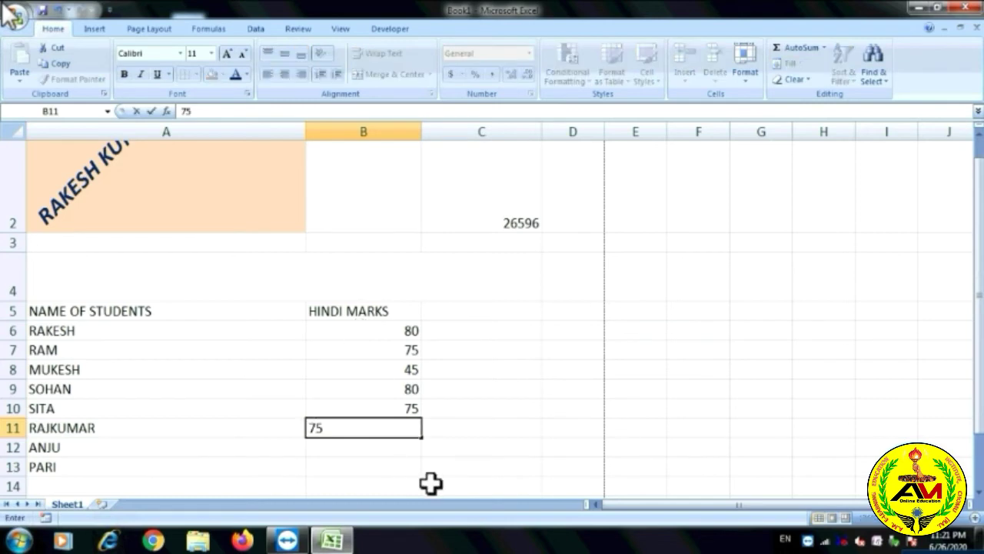
{"action": "left_click", "coordinate": [484, 441]}
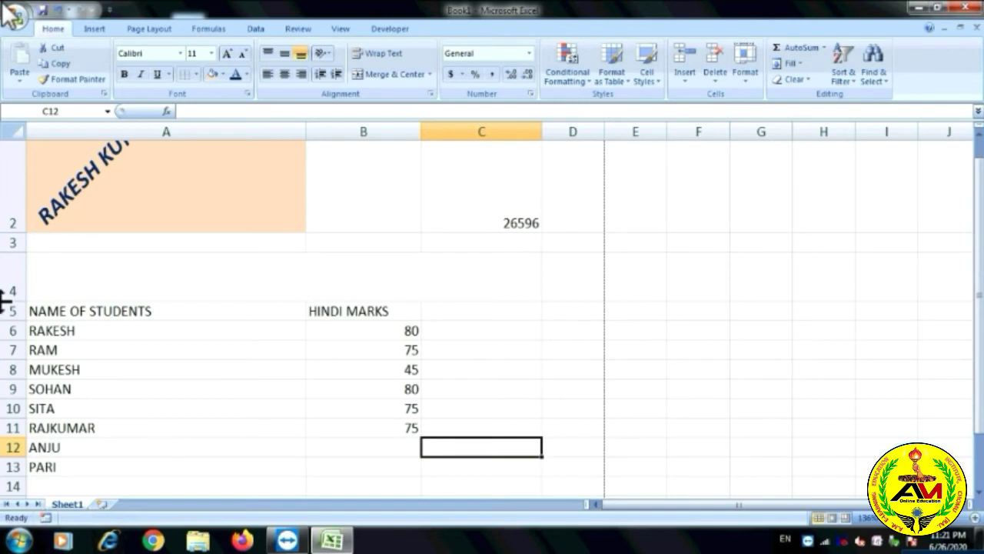
Enter ANJU's mark 80 in B12 and PARI's mark 49 in B13.
{"action": "left_click_drag", "start_coordinate": [41, 310], "coordinate": [79, 409]}
{"action": "left_click", "coordinate": [382, 450]}
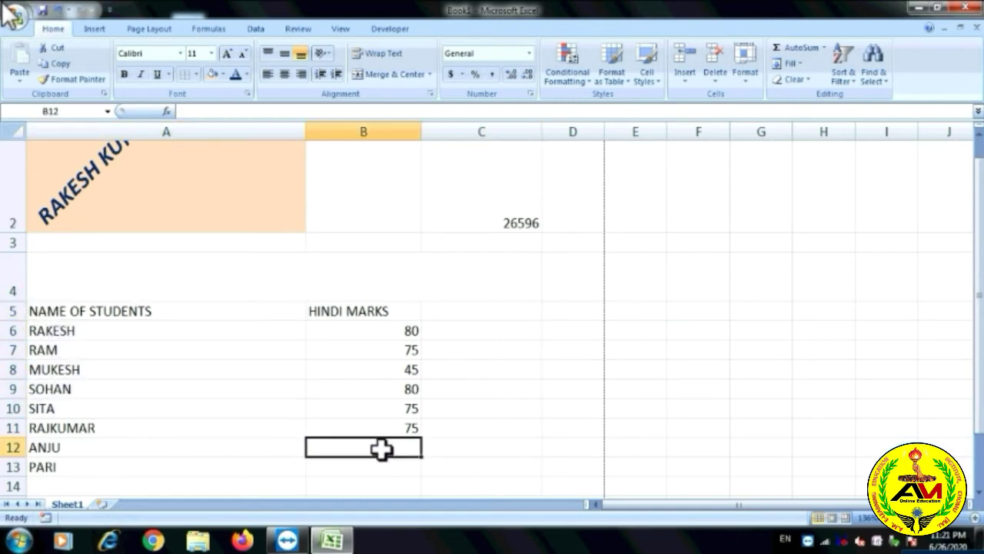
{"action": "type", "text": "80"}
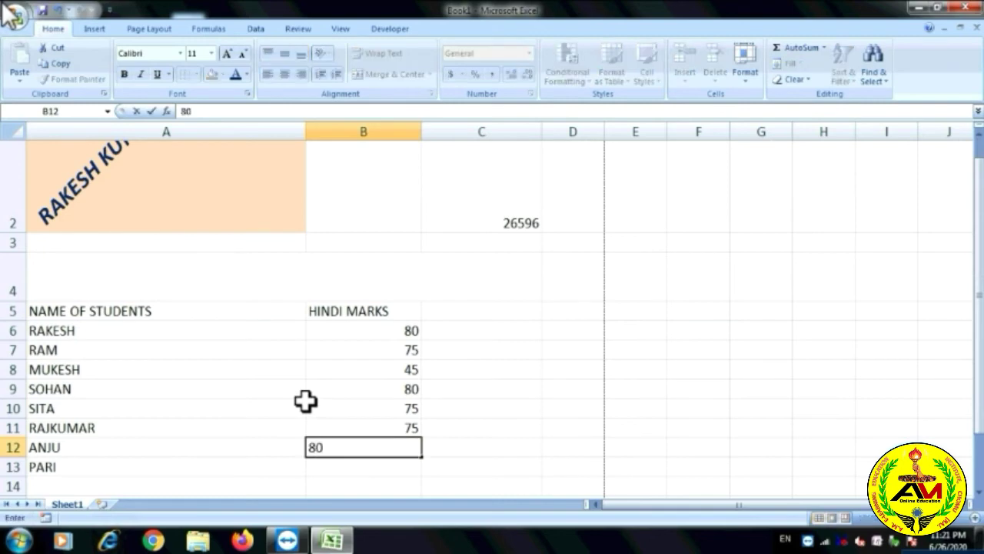
{"action": "key", "text": "Tab"}
{"action": "key", "text": "Down"}
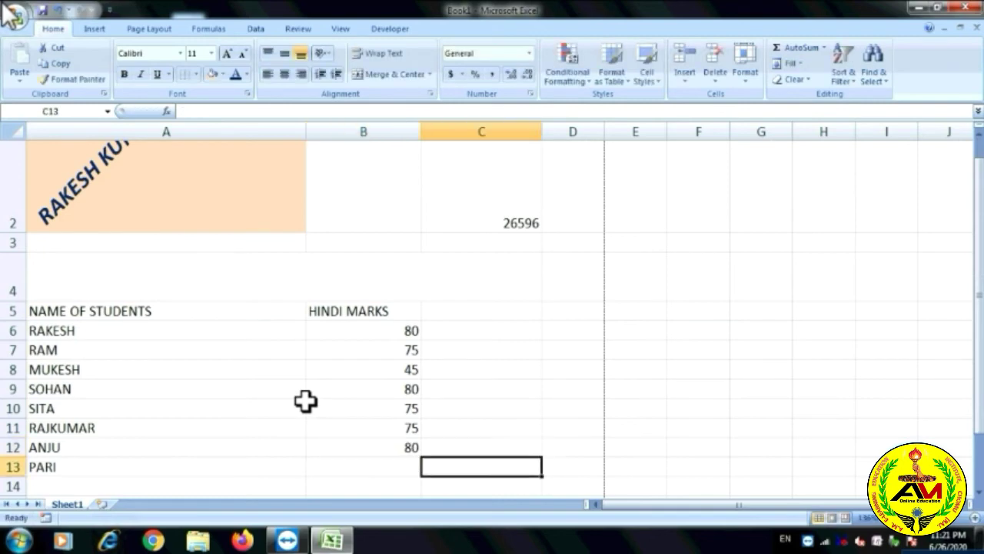
{"action": "key", "text": "Left"}
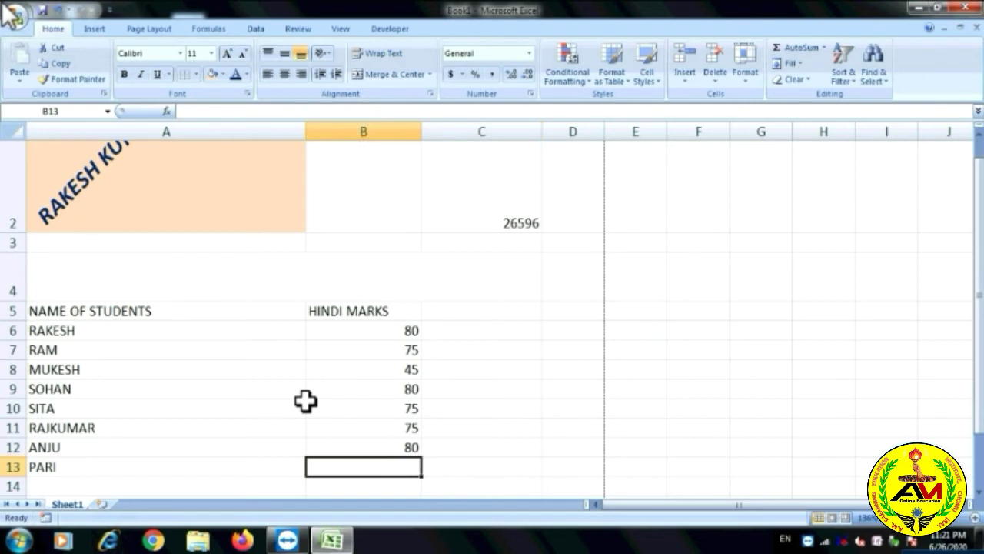
{"action": "type", "text": "49"}
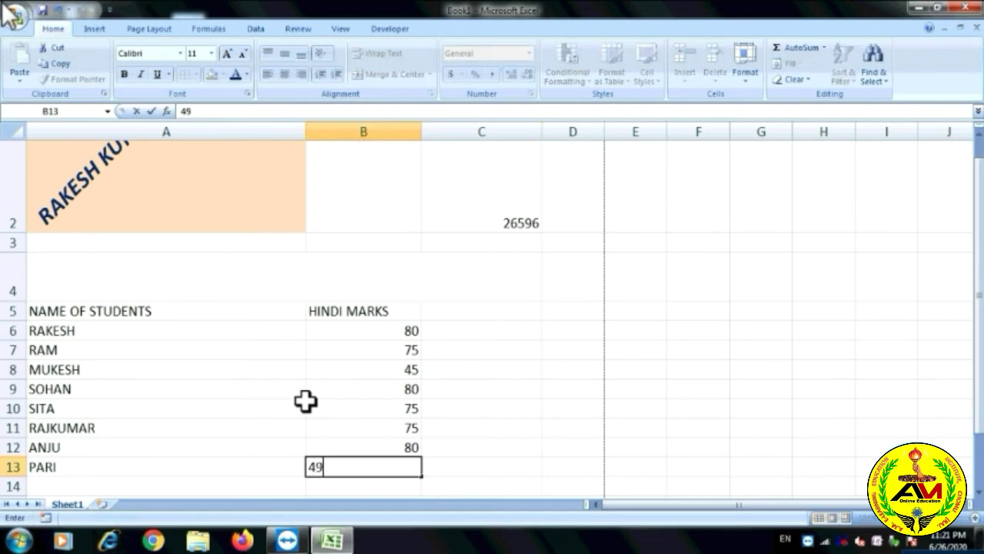
{"action": "left_click", "coordinate": [483, 431]}
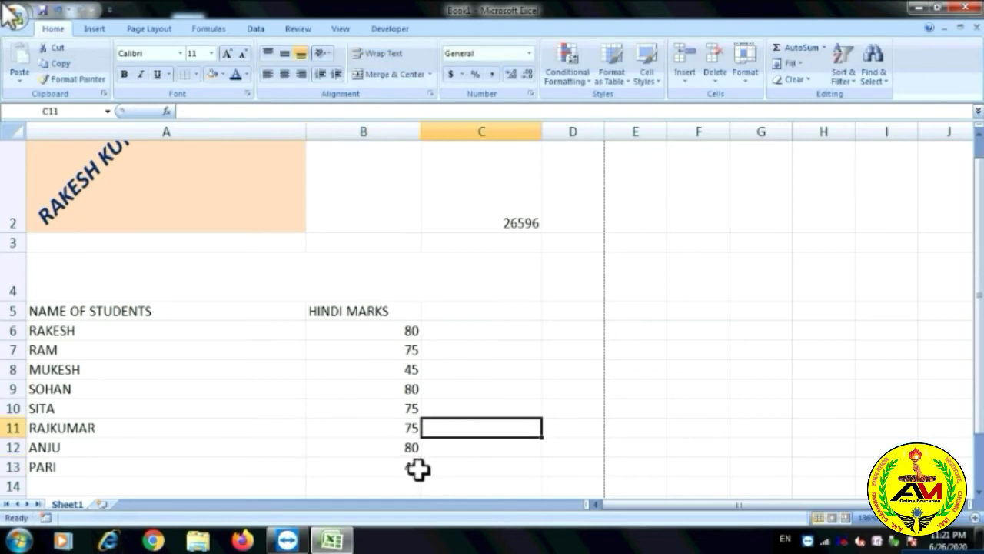
{"action": "left_click_drag", "start_coordinate": [59, 310], "coordinate": [411, 466]}
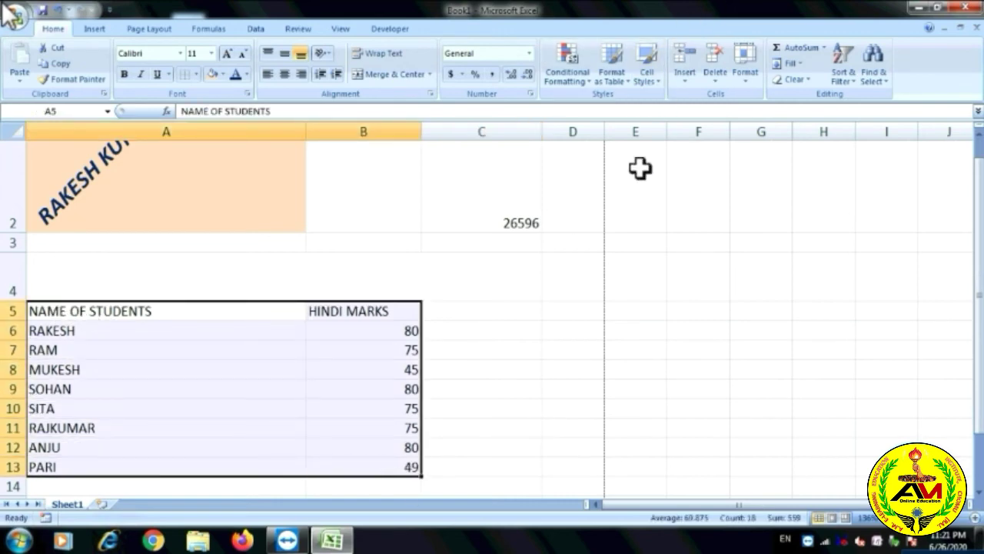
{"action": "left_click", "coordinate": [530, 259]}
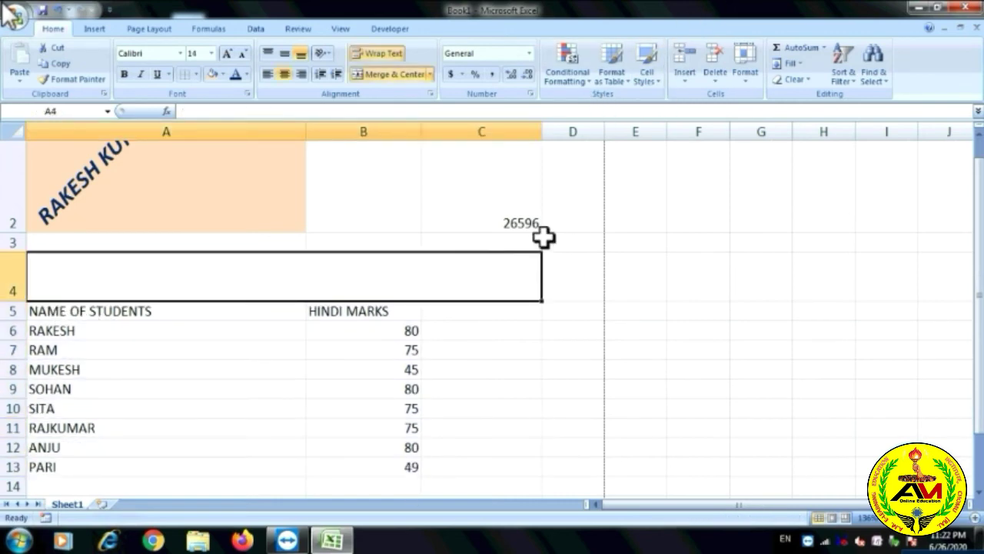
{"action": "left_click", "coordinate": [590, 81]}
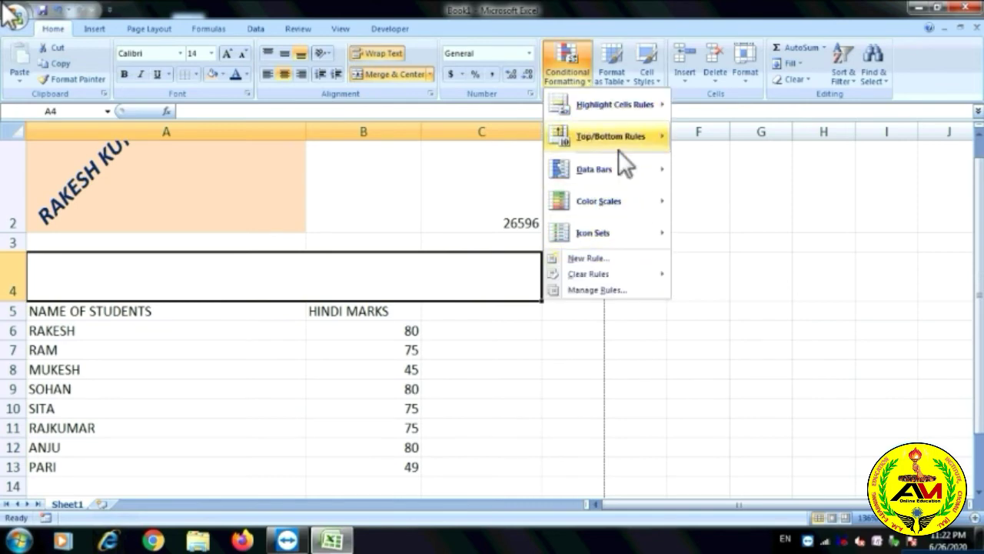
{"action": "left_click", "coordinate": [620, 115]}
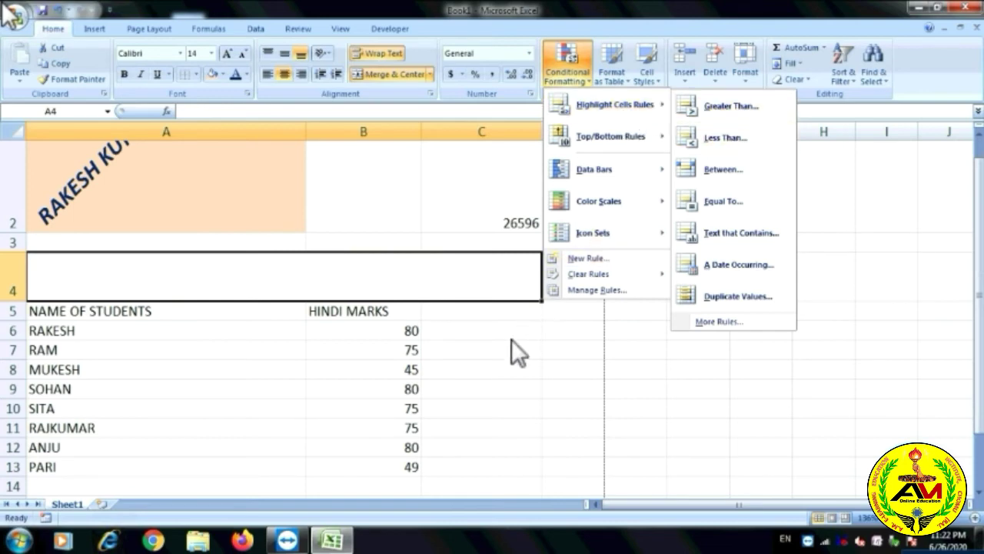
{"action": "key", "text": "Escape"}
{"action": "key", "text": "Escape"}
{"action": "left_click_drag", "start_coordinate": [388, 332], "coordinate": [405, 467]}
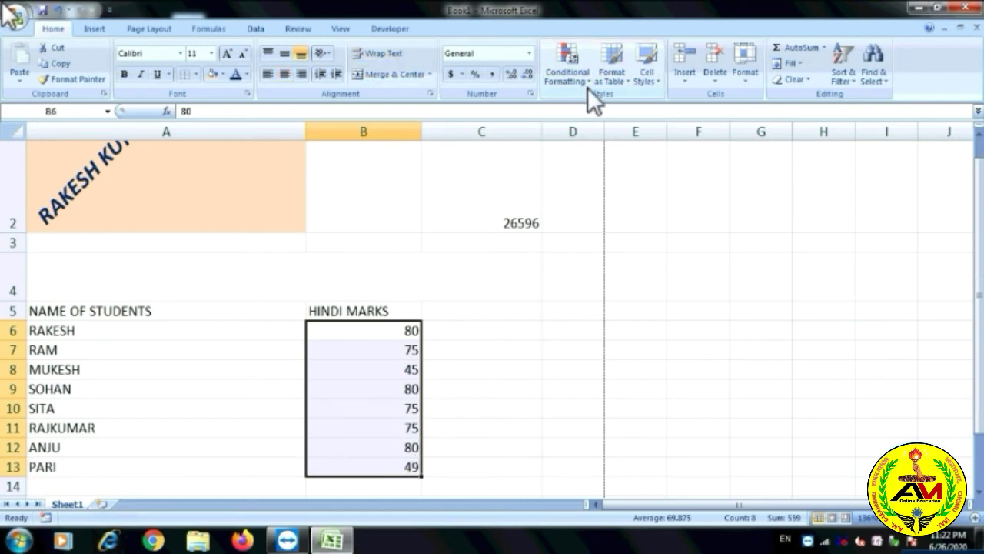
{"action": "left_click", "coordinate": [589, 82]}
{"action": "mouse_move", "coordinate": [595, 105]}
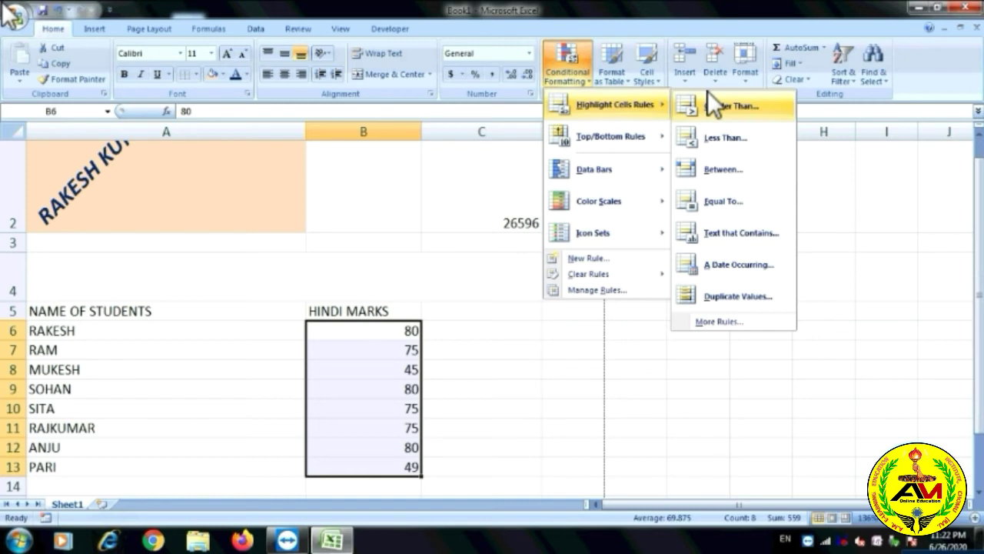
{"action": "left_click", "coordinate": [722, 105]}
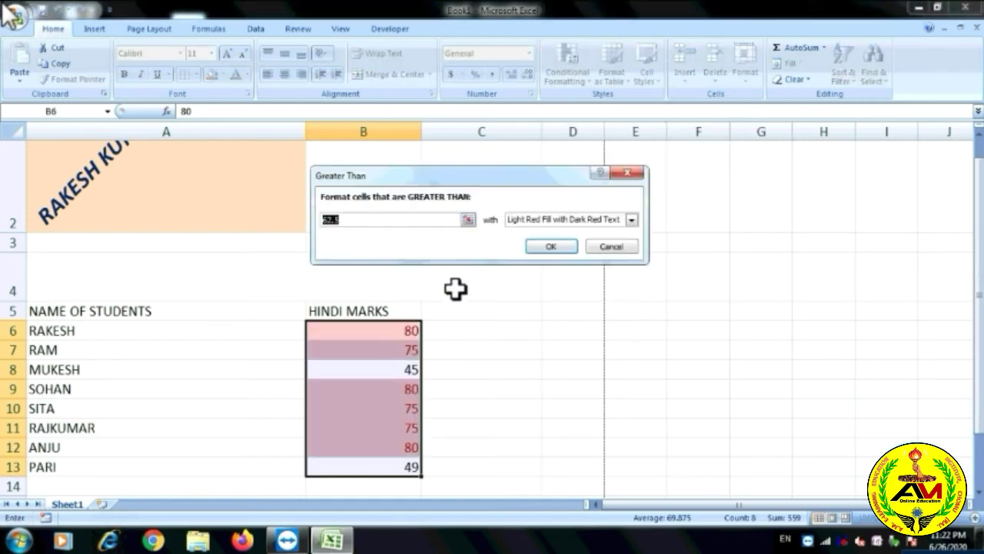
{"action": "left_click", "coordinate": [407, 219]}
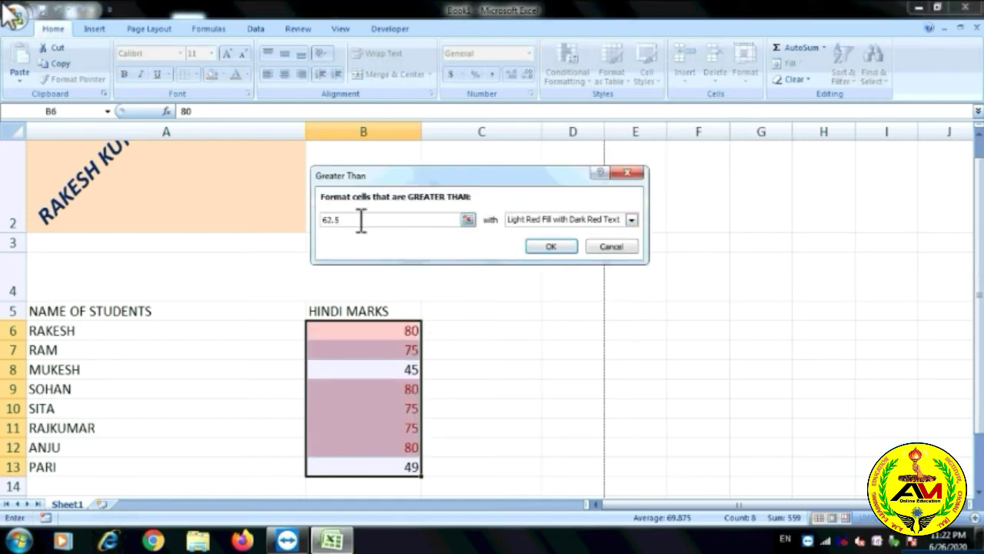
{"action": "left_click_drag", "start_coordinate": [347, 222], "coordinate": [321, 221]}
{"action": "type", "text": "75"}
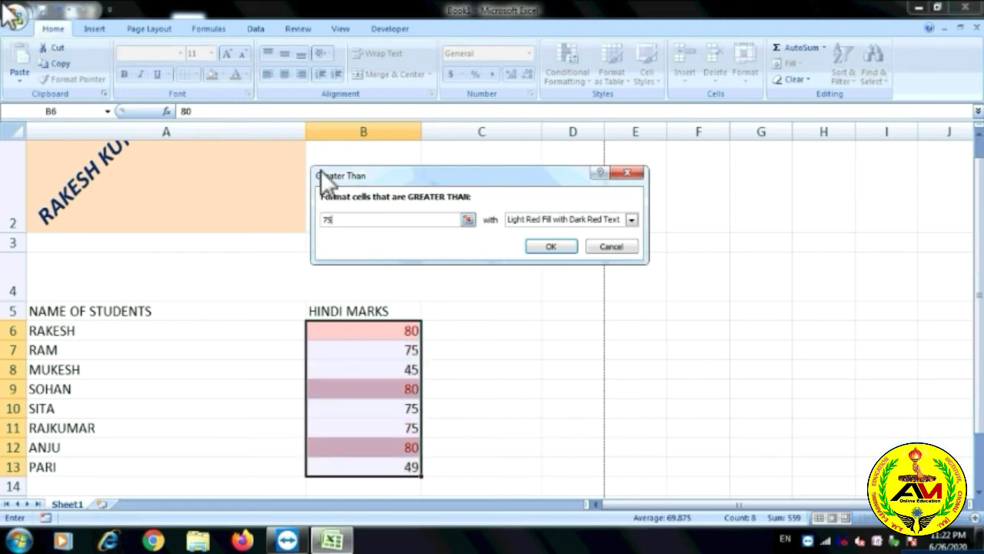
{"action": "left_click", "coordinate": [620, 246]}
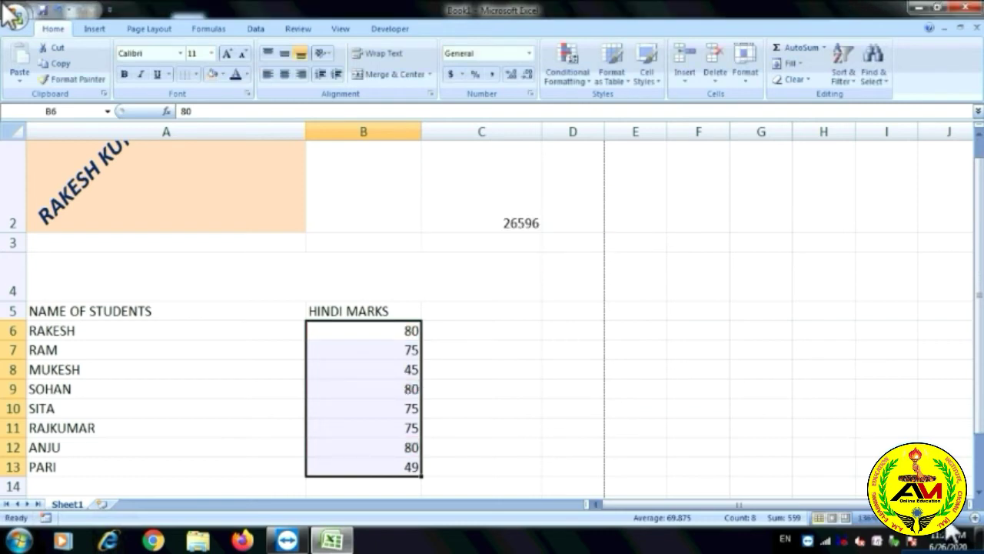
{"action": "left_click", "coordinate": [975, 517]}
{"action": "left_click", "coordinate": [975, 517]}
{"action": "left_click", "coordinate": [975, 517]}
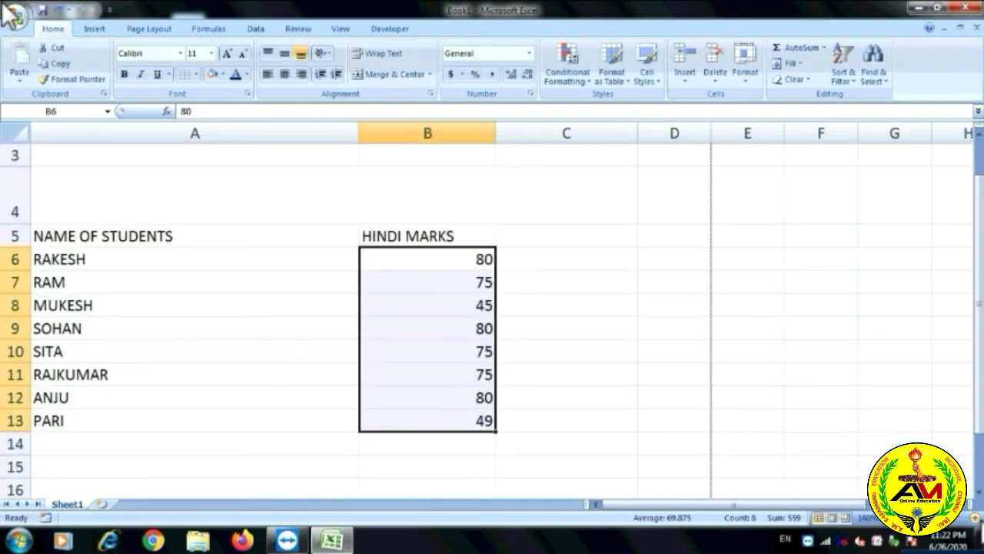
{"action": "left_click", "coordinate": [974, 518]}
{"action": "left_click", "coordinate": [975, 517]}
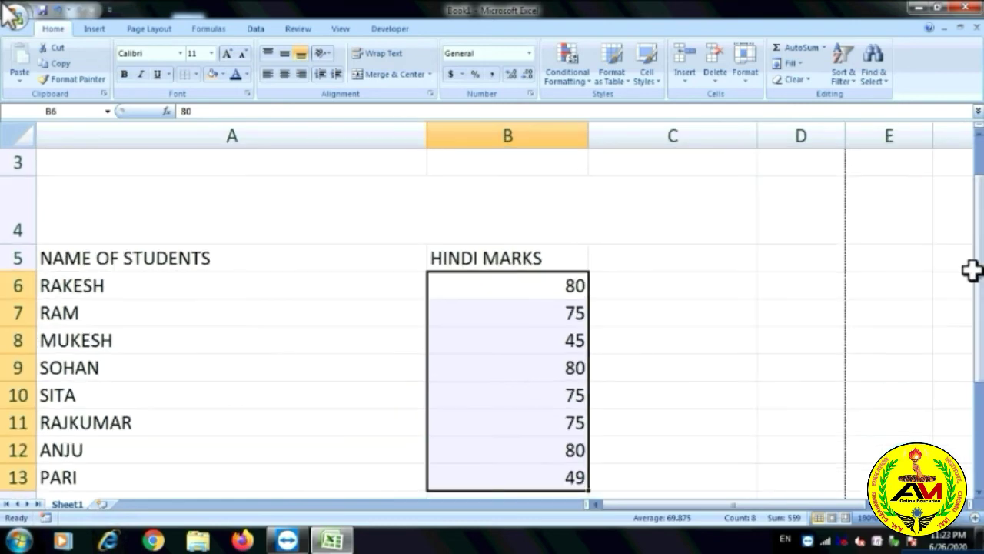
{"action": "left_click_drag", "start_coordinate": [980, 286], "coordinate": [979, 301]}
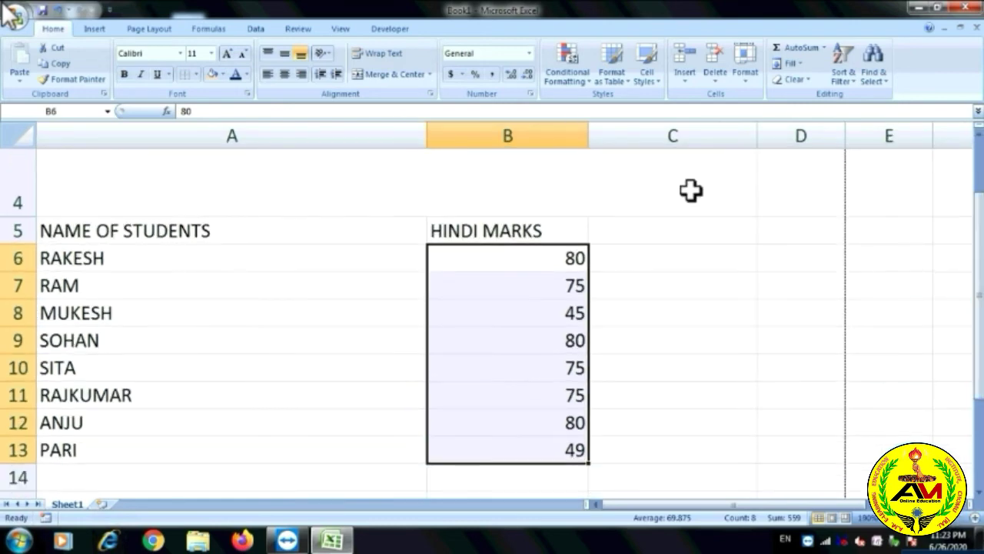
{"action": "left_click_drag", "start_coordinate": [551, 329], "coordinate": [555, 305]}
{"action": "left_click_drag", "start_coordinate": [559, 258], "coordinate": [564, 449]}
{"action": "left_click", "coordinate": [588, 78]}
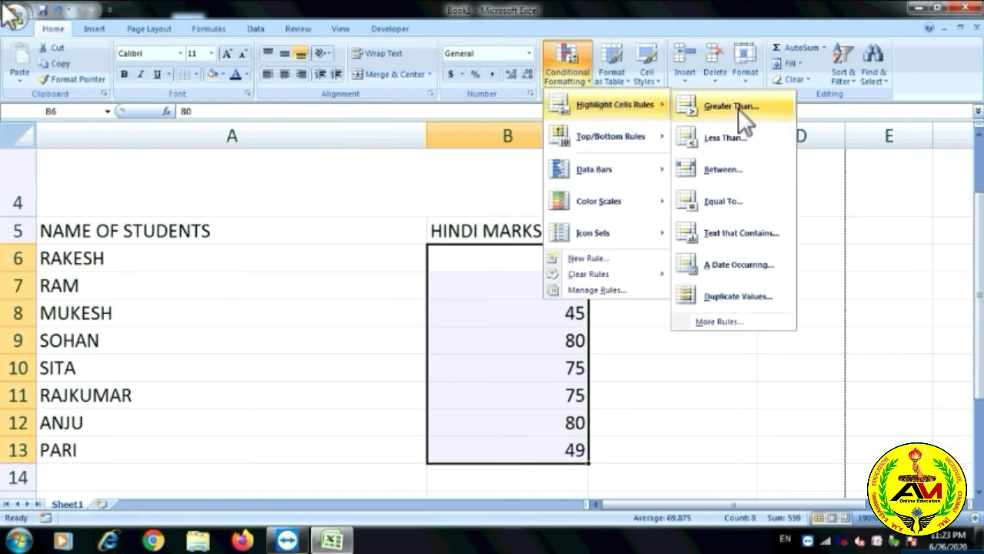
{"action": "left_click", "coordinate": [738, 109]}
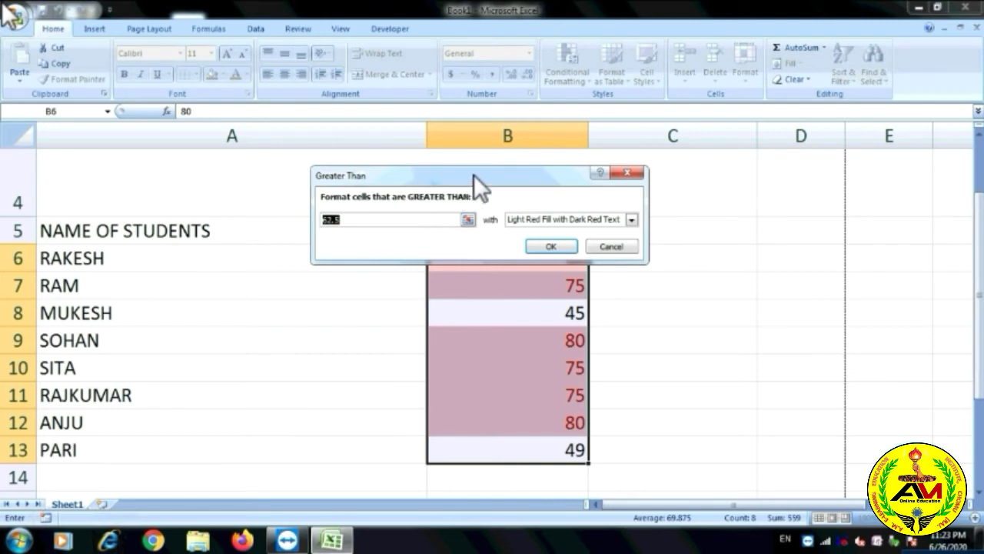
{"action": "left_click_drag", "start_coordinate": [773, 220], "coordinate": [792, 231]}
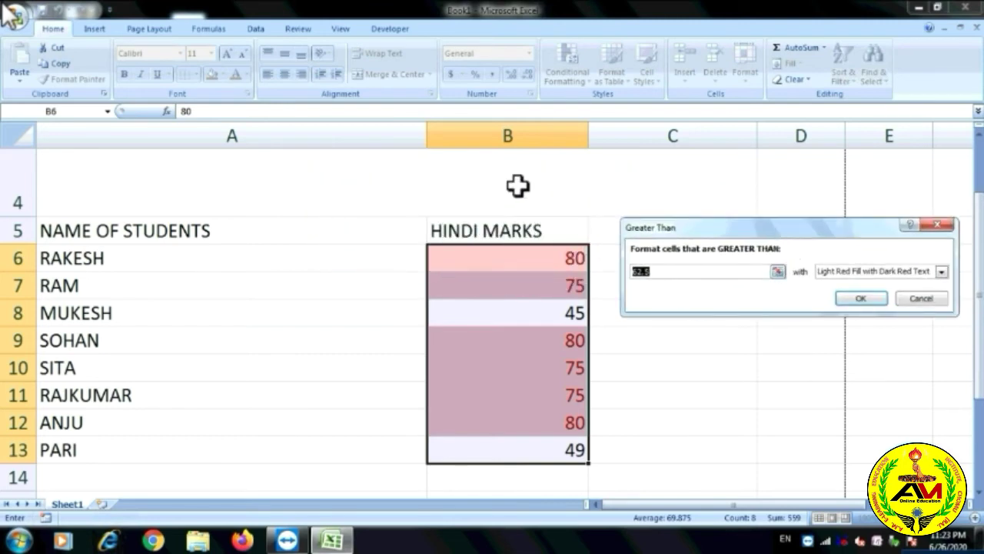
{"action": "type", "text": "75"}
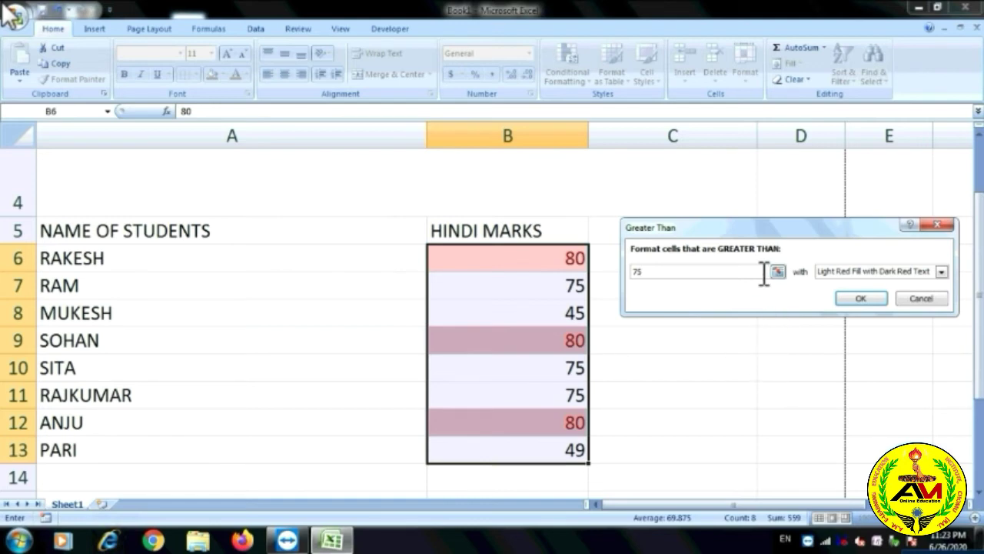
{"action": "key", "text": "BackSpace"}
{"action": "key", "text": "BackSpace"}
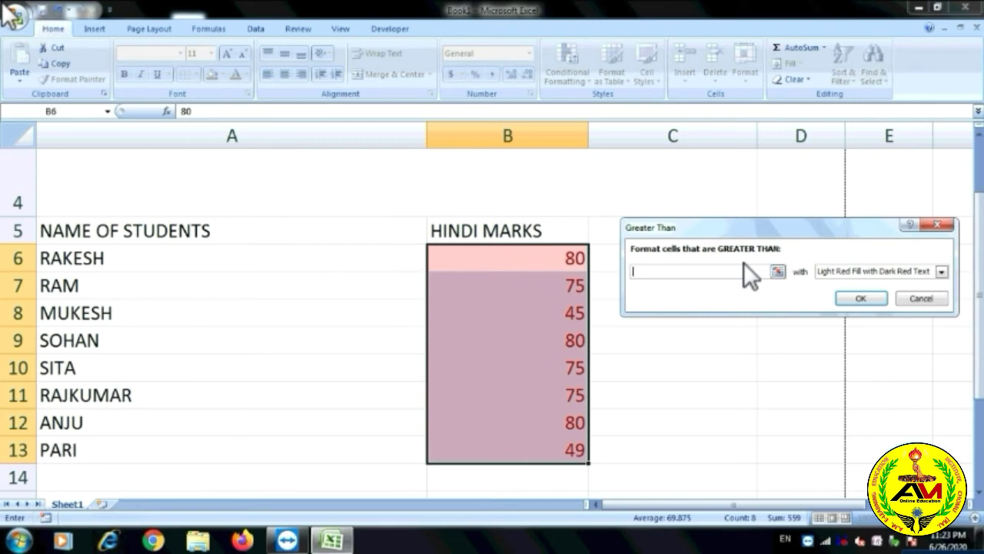
{"action": "type", "text": "50"}
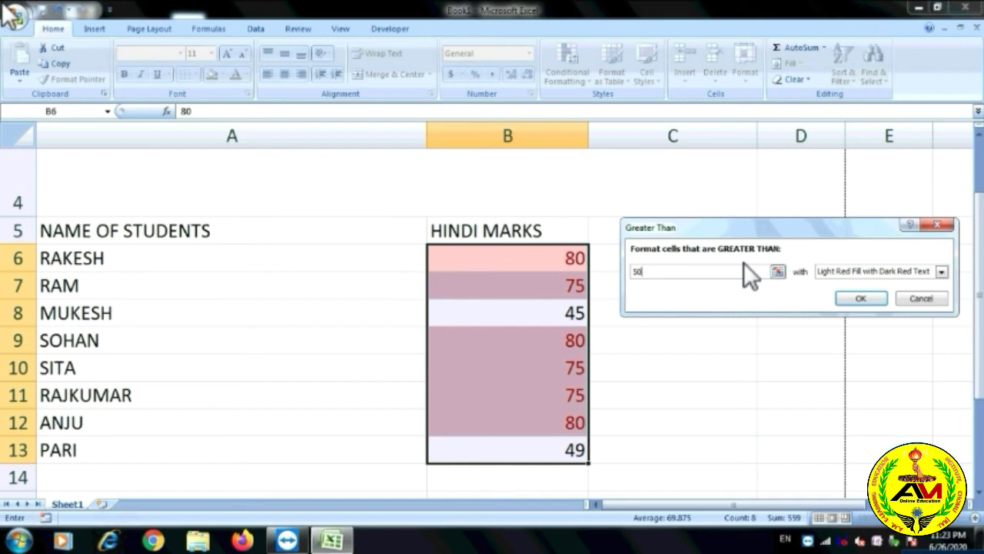
{"action": "left_click", "coordinate": [942, 274]}
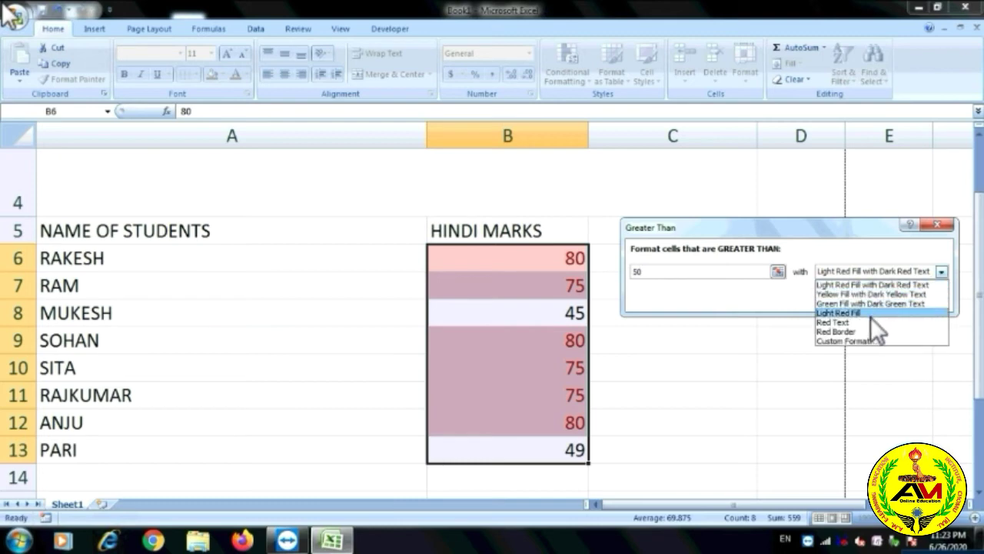
{"action": "left_click", "coordinate": [878, 302]}
{"action": "left_click", "coordinate": [942, 271]}
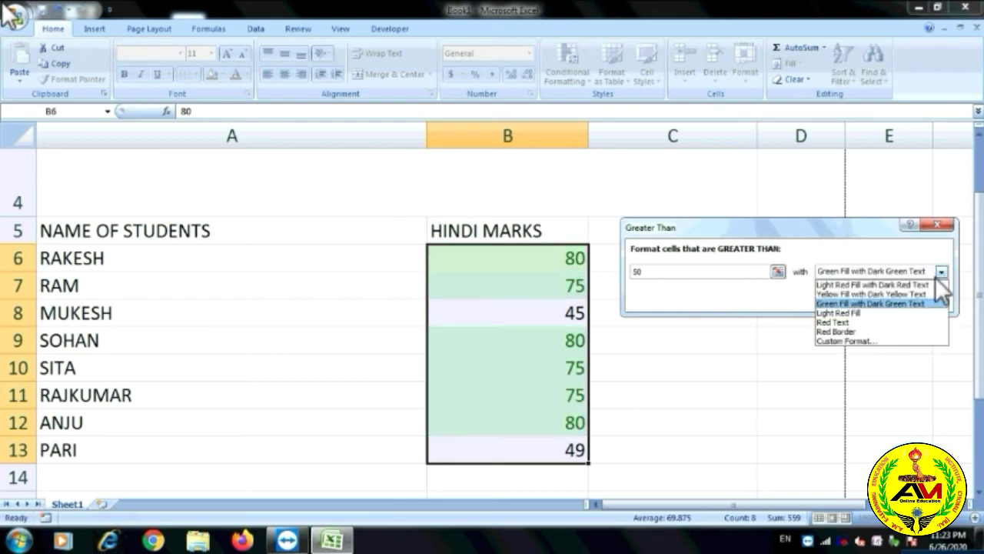
{"action": "left_click", "coordinate": [894, 286]}
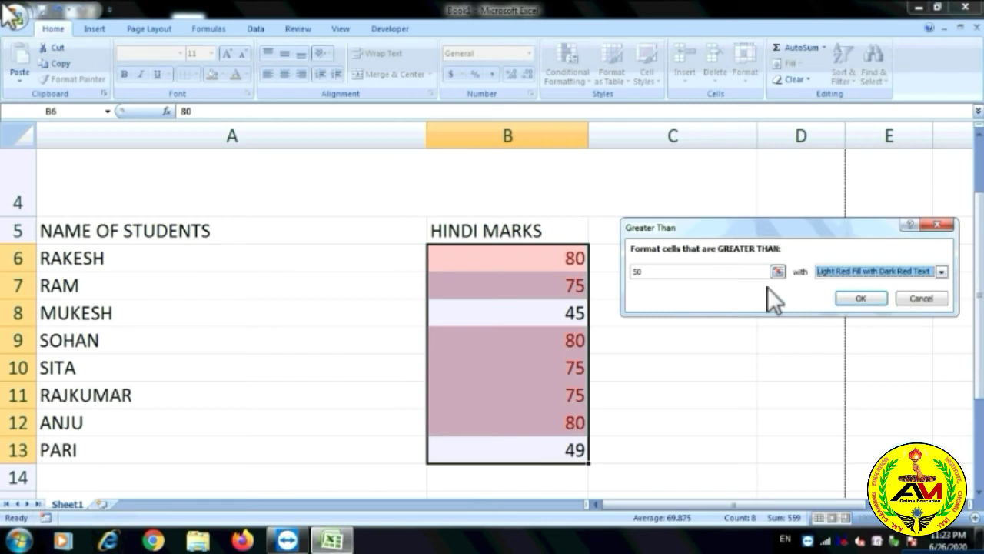
{"action": "left_click", "coordinate": [937, 224]}
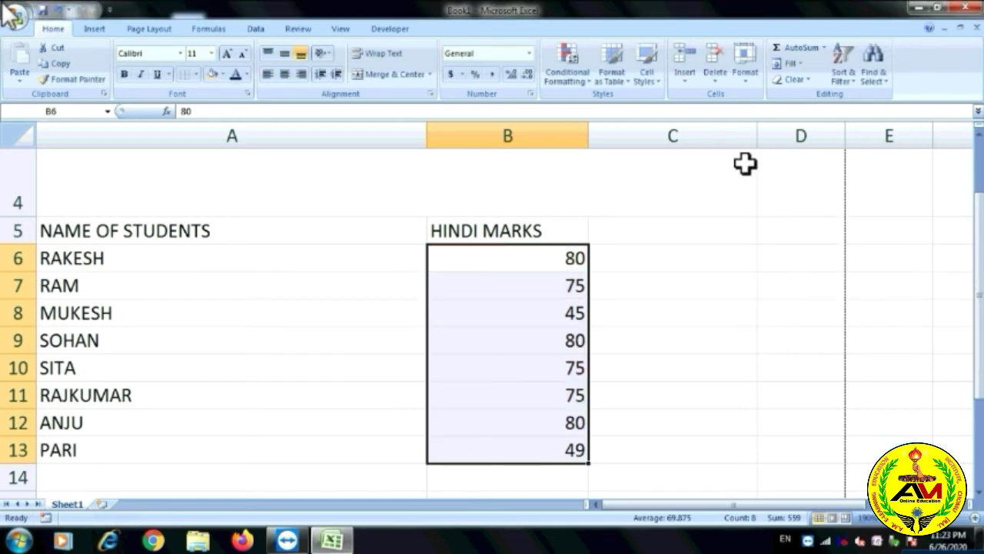
{"action": "left_click", "coordinate": [589, 73]}
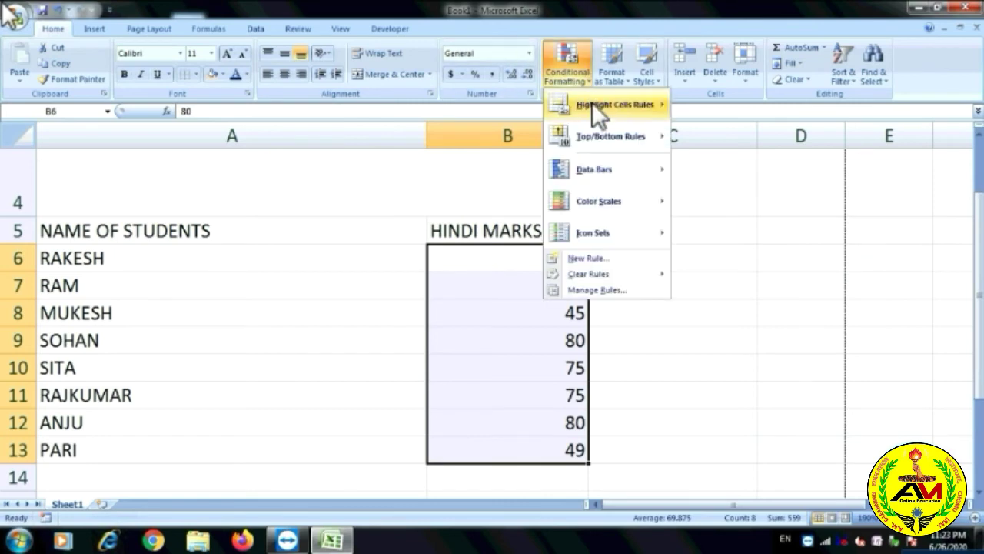
{"action": "mouse_move", "coordinate": [615, 102]}
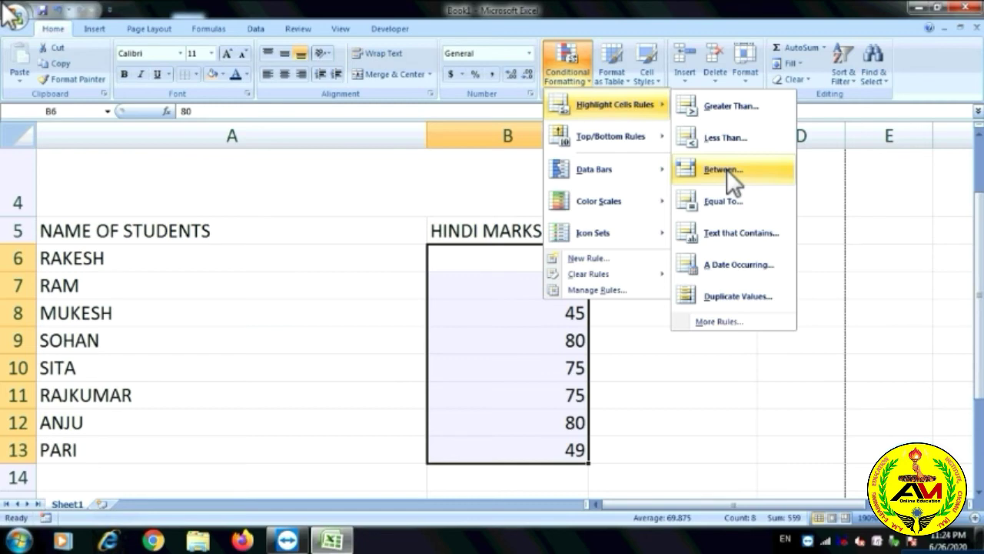
{"action": "left_click", "coordinate": [727, 169]}
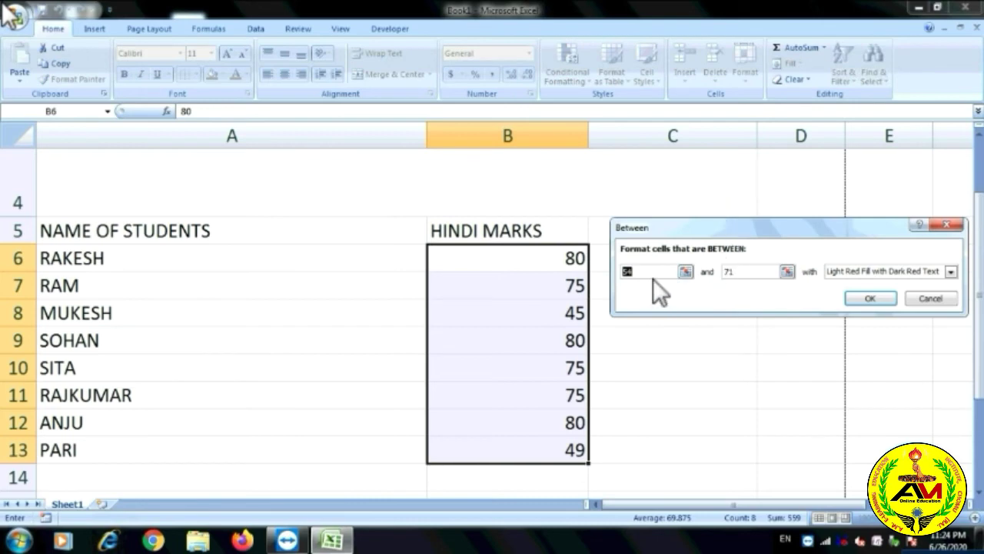
{"action": "left_click", "coordinate": [658, 271]}
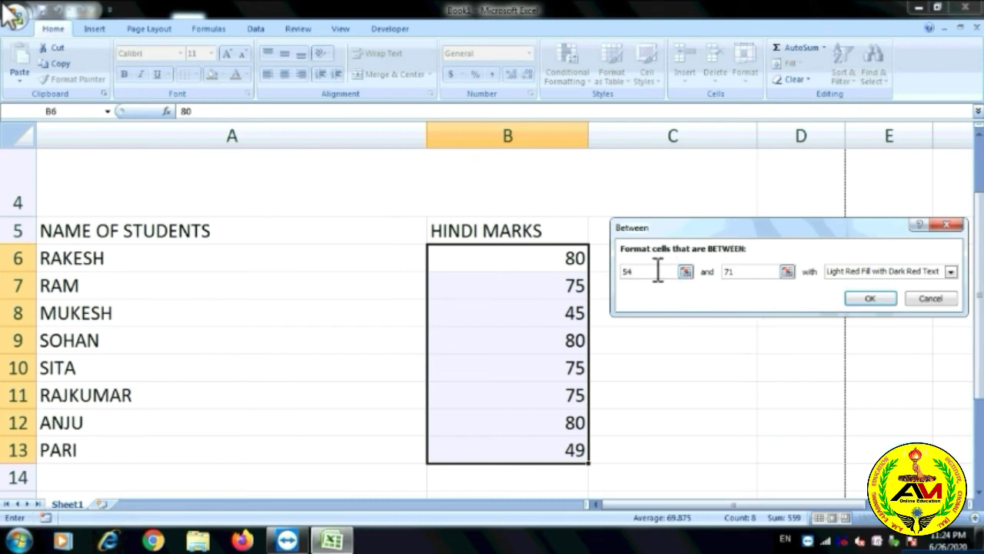
{"action": "key", "text": "BackSpace"}
{"action": "key", "text": "BackSpace"}
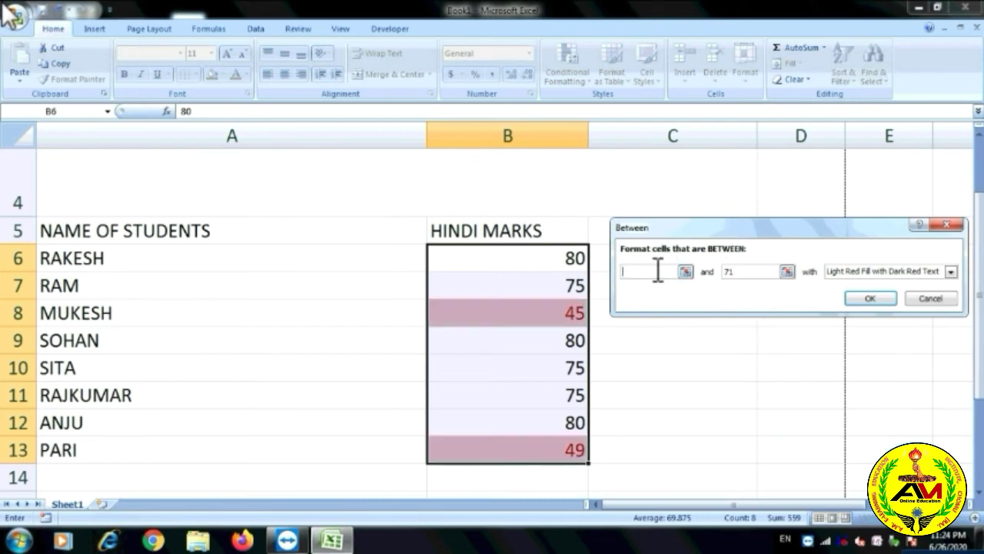
{"action": "type", "text": "60"}
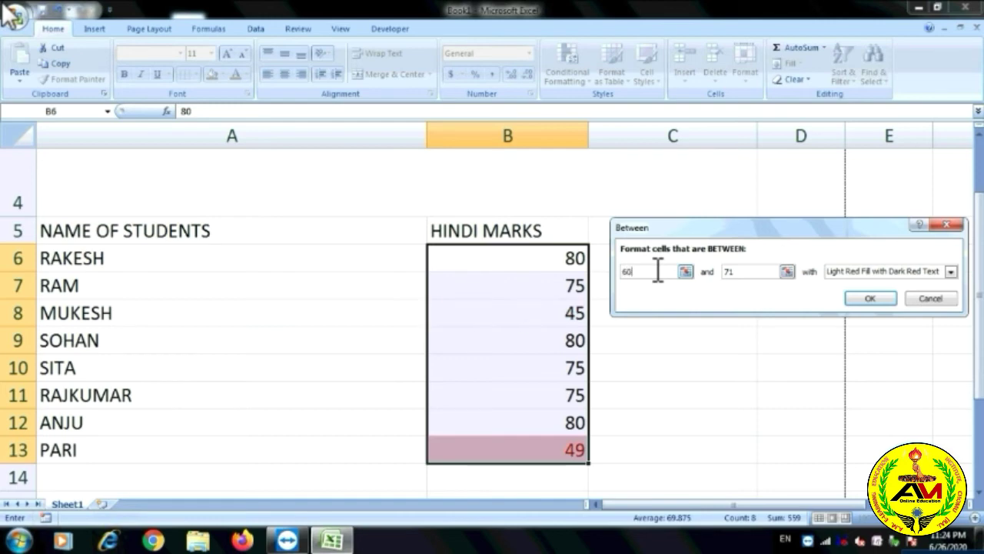
{"action": "left_click_drag", "start_coordinate": [747, 273], "coordinate": [710, 287]}
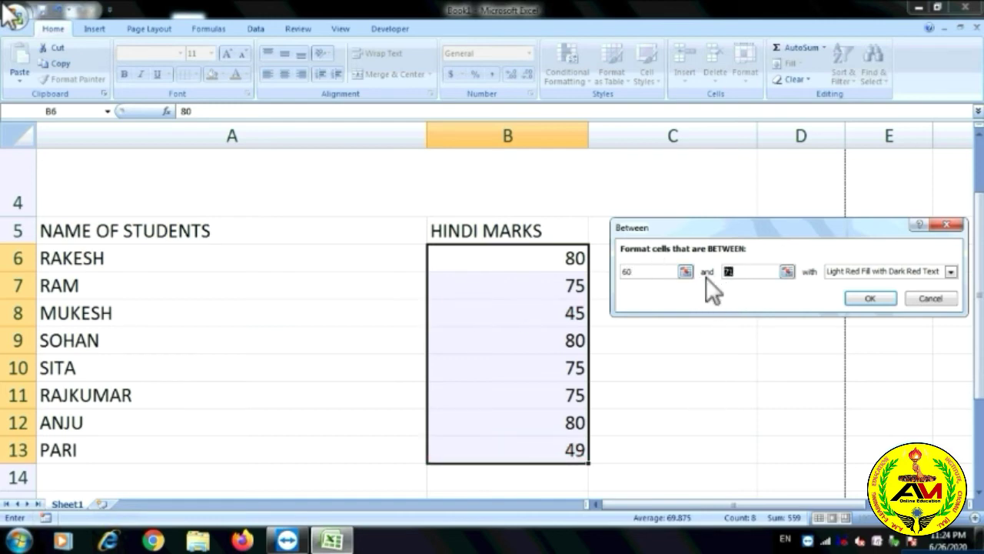
{"action": "type", "text": "80"}
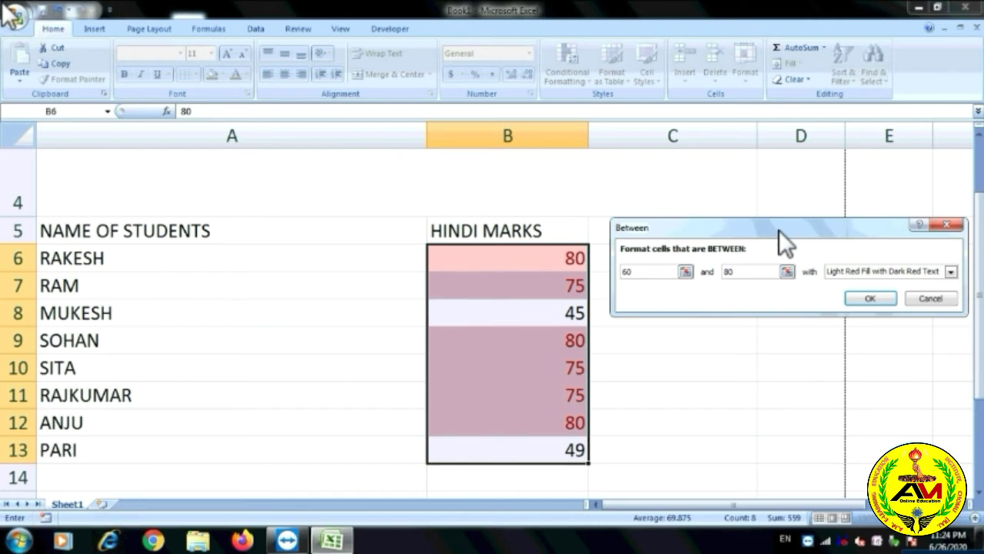
{"action": "left_click", "coordinate": [929, 302]}
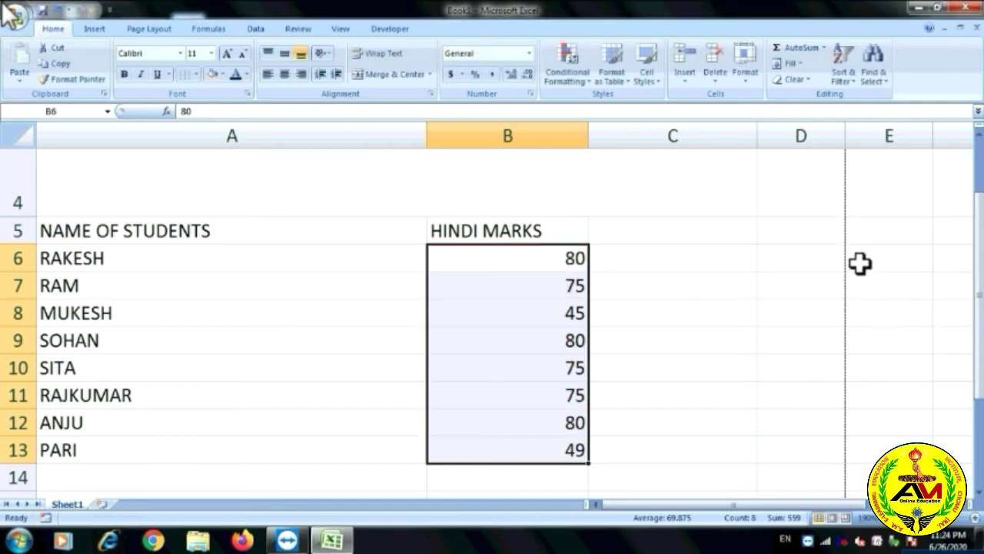
{"action": "left_click", "coordinate": [579, 80]}
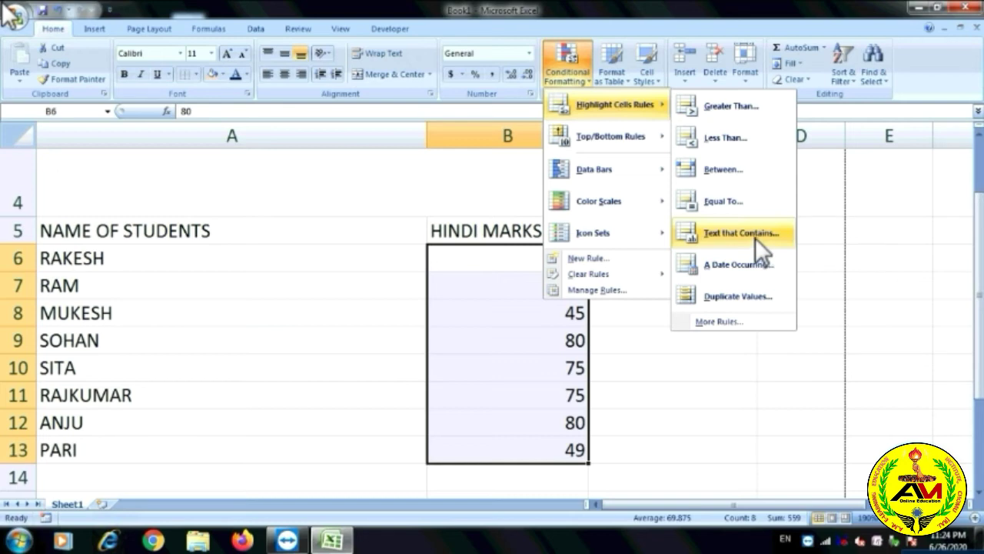
{"action": "key", "text": "Escape"}
{"action": "key", "text": "Escape"}
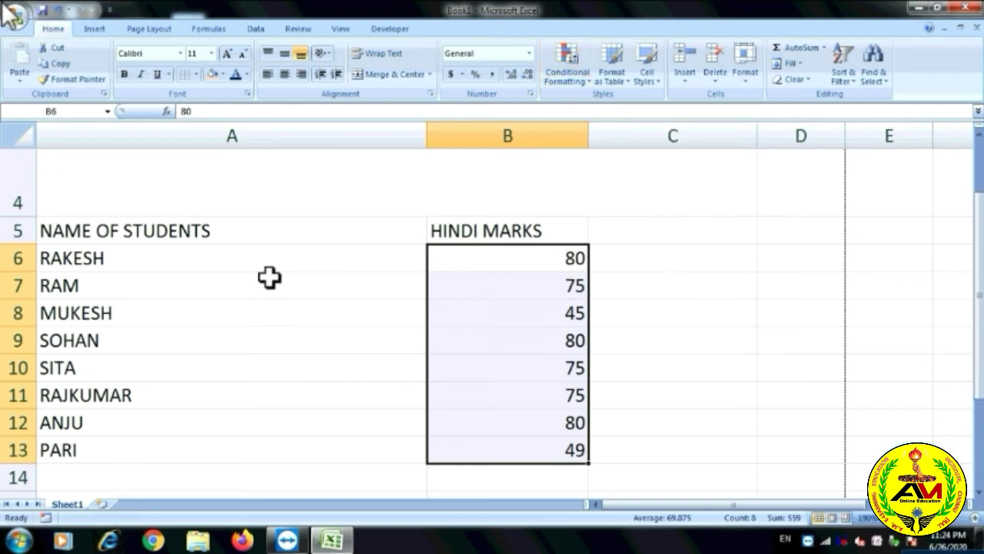
{"action": "left_click_drag", "start_coordinate": [134, 259], "coordinate": [138, 449]}
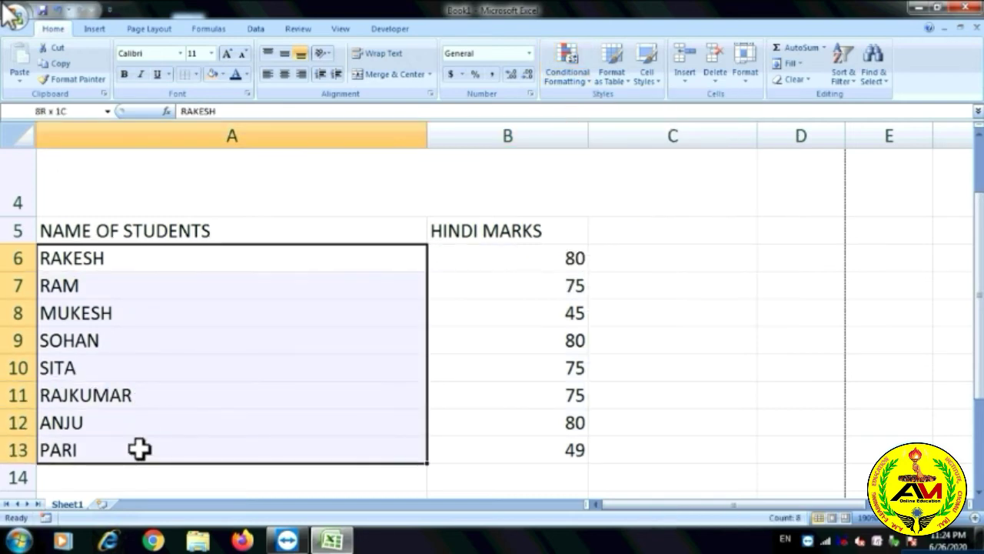
{"action": "left_click", "coordinate": [586, 77]}
{"action": "mouse_move", "coordinate": [654, 105]}
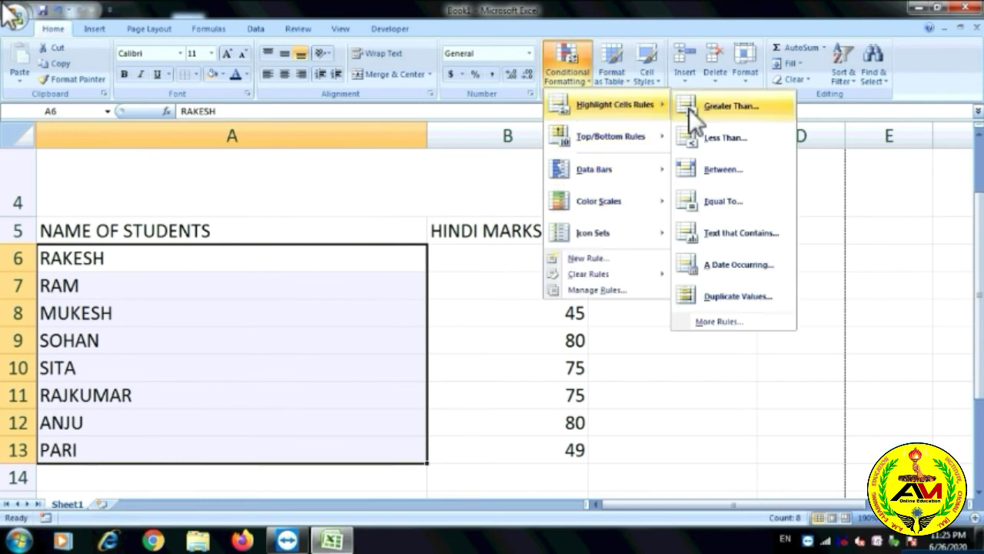
{"action": "left_click", "coordinate": [742, 230]}
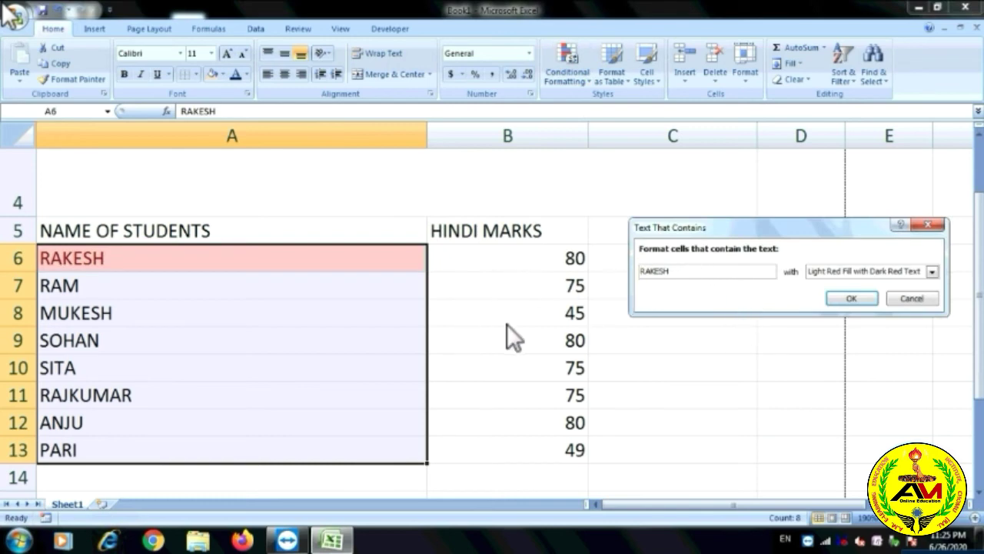
{"action": "left_click_drag", "start_coordinate": [708, 275], "coordinate": [600, 269]}
{"action": "key", "text": "BackSpace"}
{"action": "type", "text": "SOHAN"}
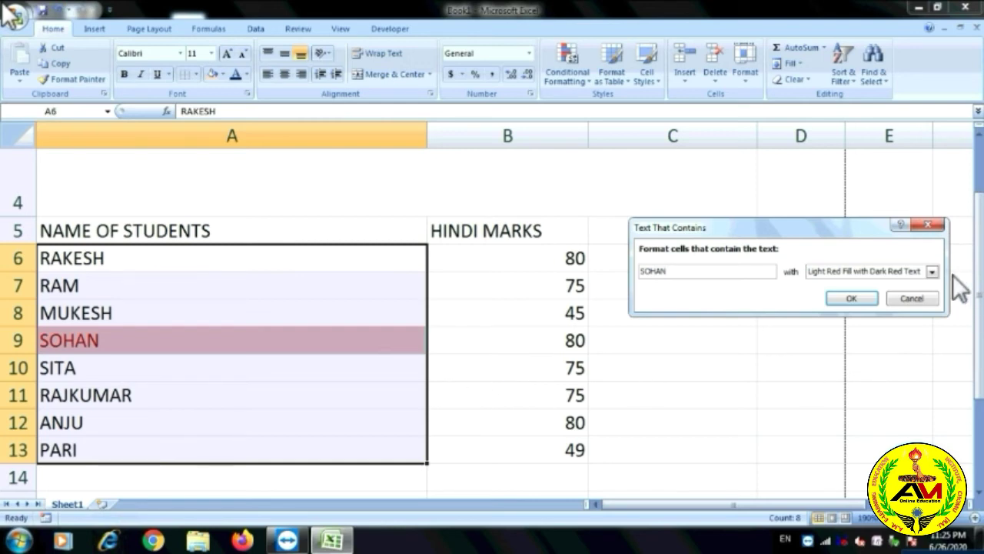
{"action": "left_click", "coordinate": [929, 225]}
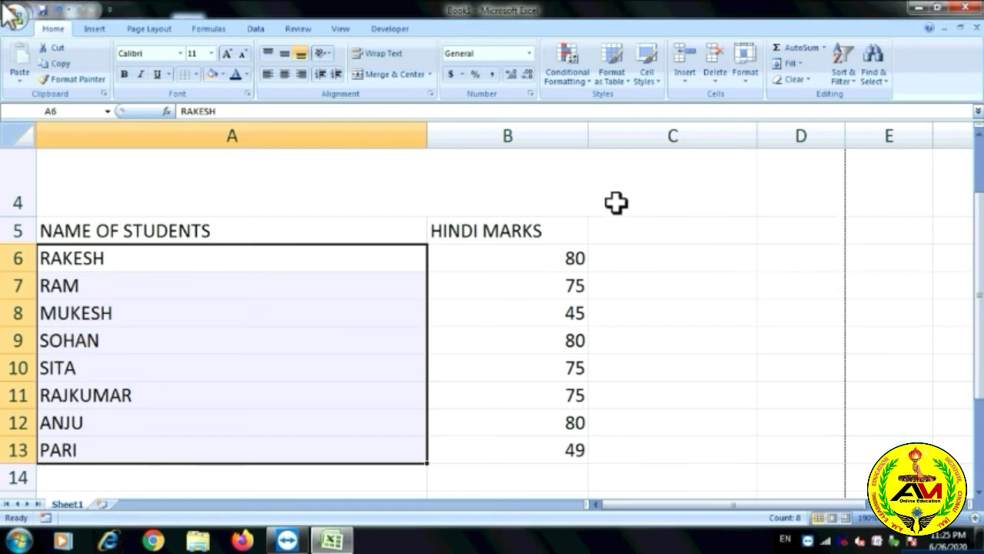
{"action": "left_click_drag", "start_coordinate": [549, 312], "coordinate": [560, 422]}
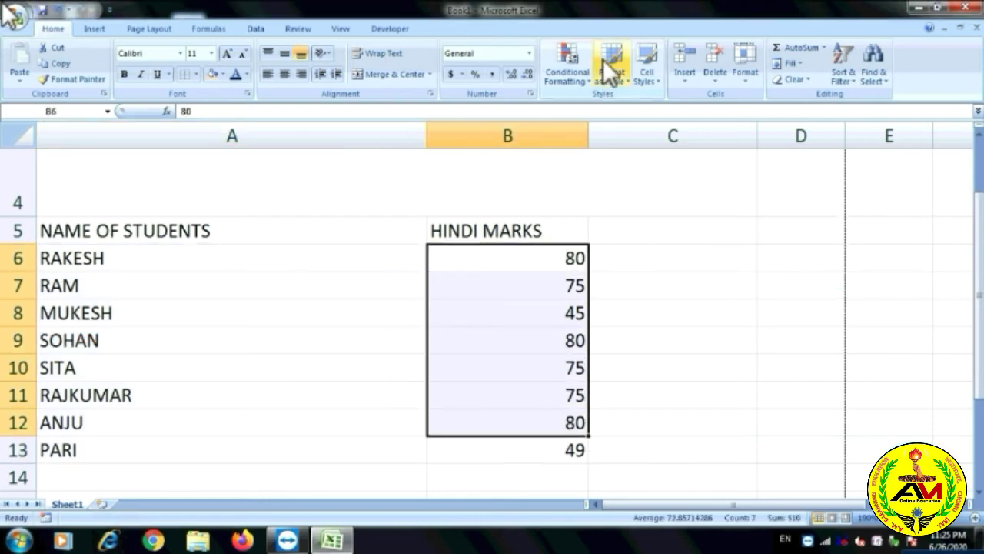
{"action": "left_click", "coordinate": [589, 79]}
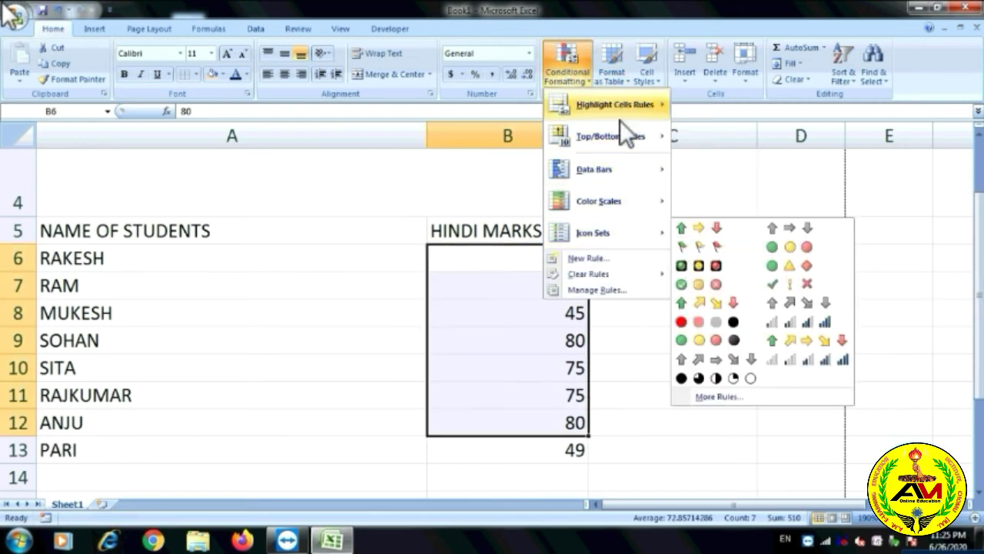
{"action": "mouse_move", "coordinate": [665, 106]}
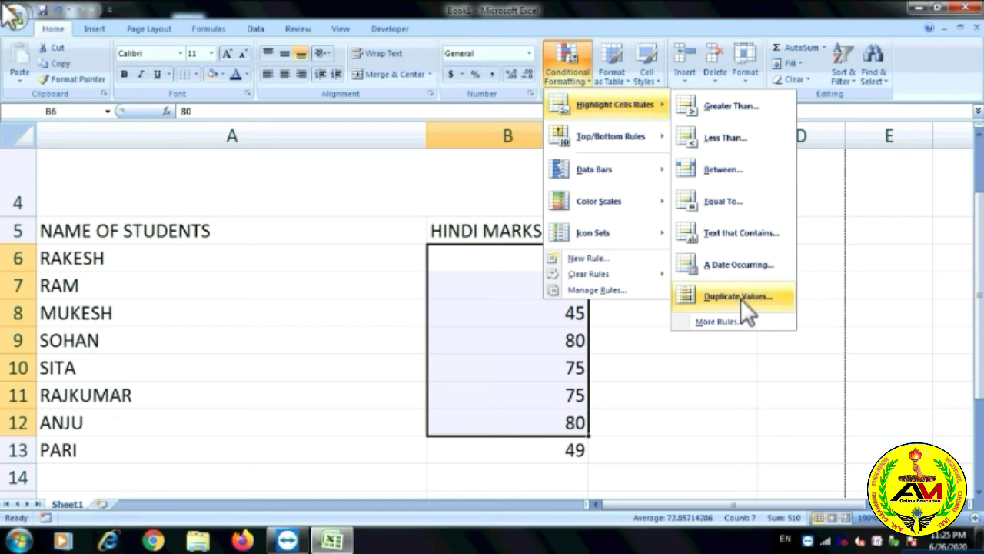
{"action": "left_click", "coordinate": [735, 297]}
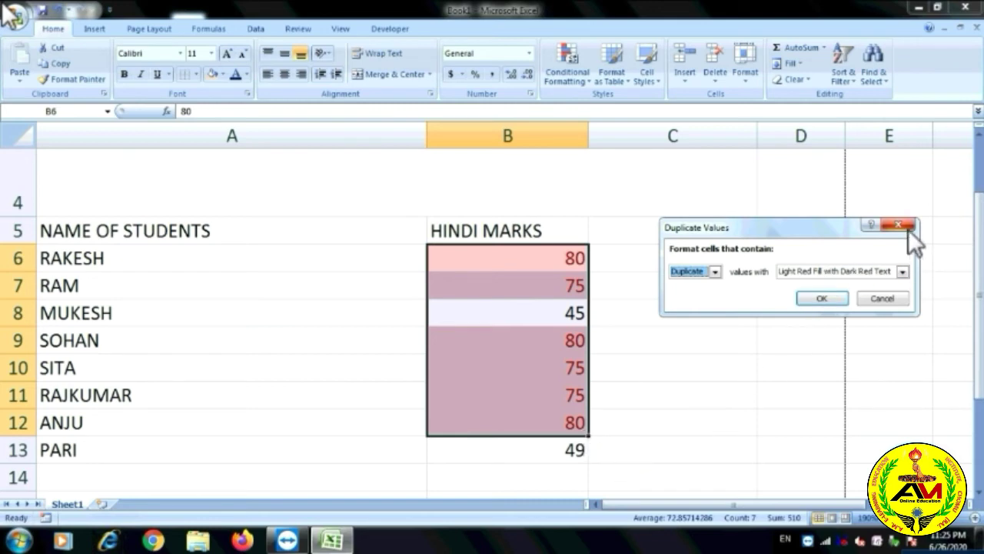
{"action": "left_click", "coordinate": [884, 298]}
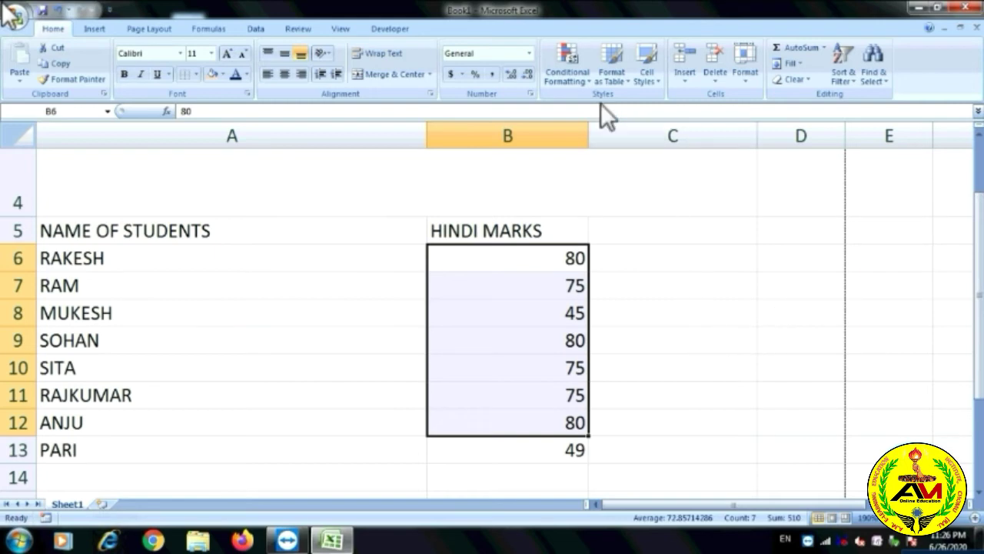
Select marks B7:B12 and preview Data Bars, Color Scales and Icon Sets conditional formatting.
{"action": "left_click", "coordinate": [603, 308]}
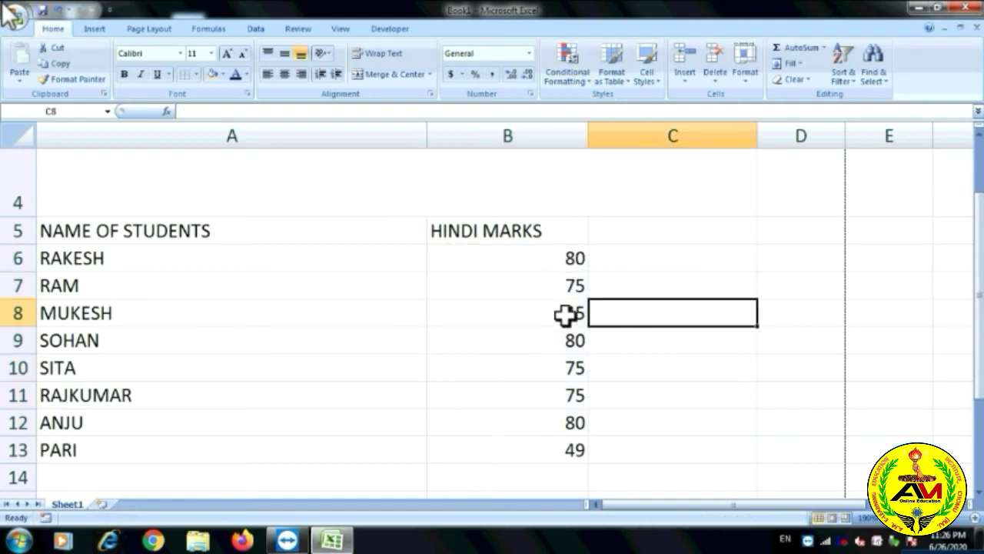
{"action": "left_click_drag", "start_coordinate": [569, 286], "coordinate": [569, 423]}
{"action": "left_click", "coordinate": [589, 83]}
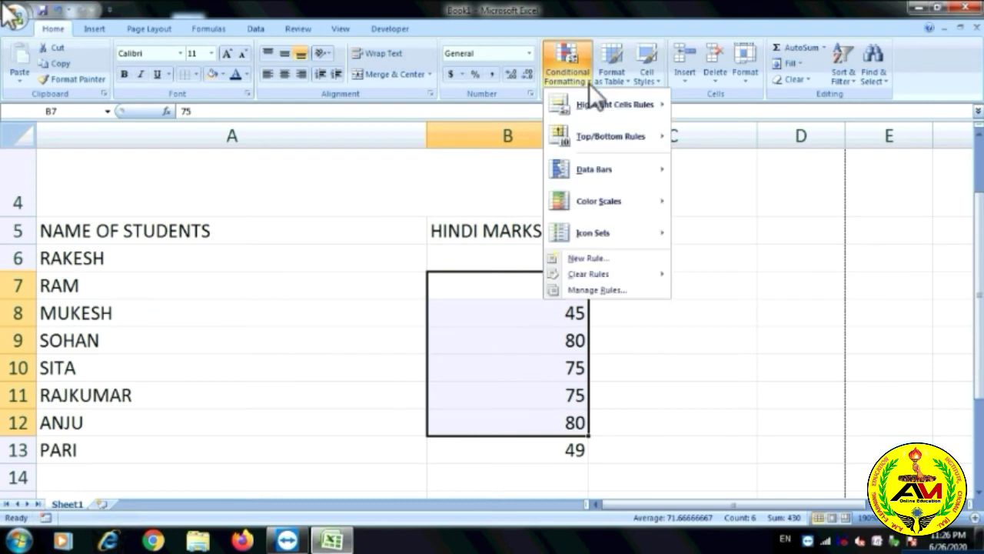
{"action": "mouse_move", "coordinate": [615, 142]}
{"action": "mouse_move", "coordinate": [655, 143]}
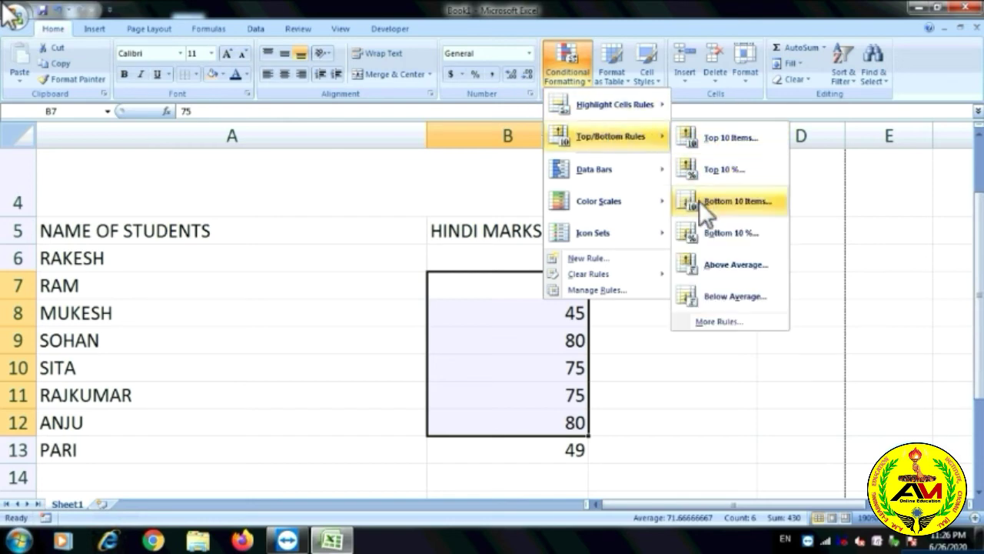
{"action": "mouse_move", "coordinate": [634, 178]}
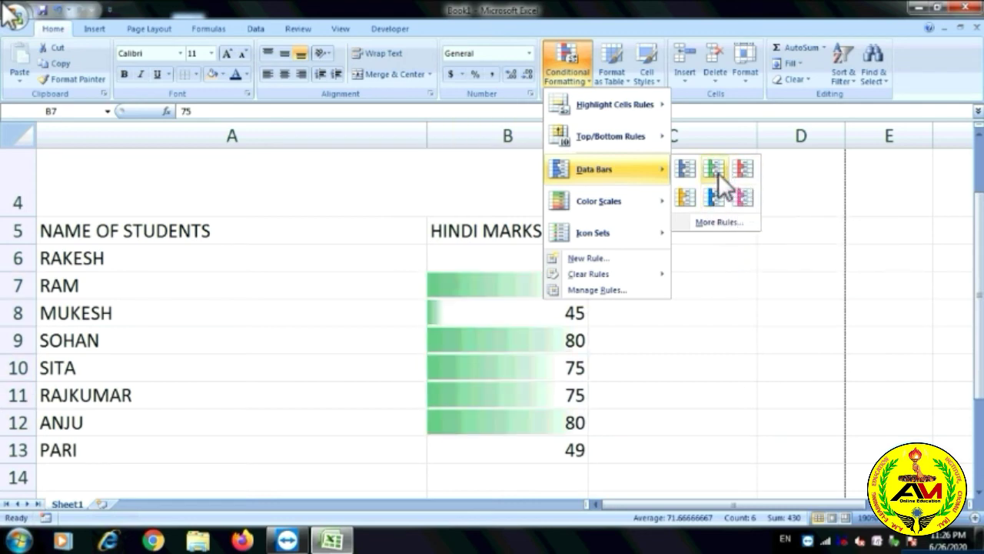
{"action": "mouse_move", "coordinate": [626, 198]}
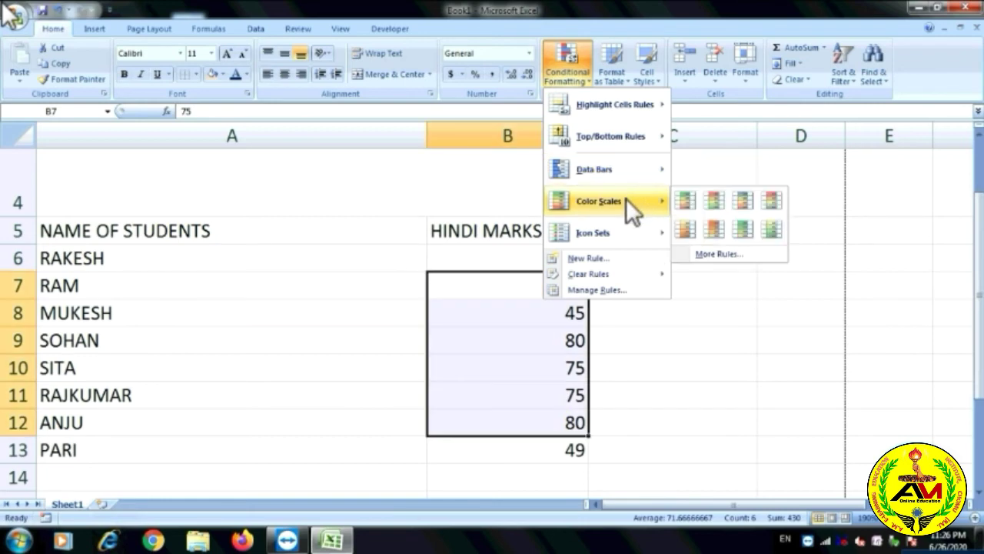
{"action": "mouse_move", "coordinate": [595, 169]}
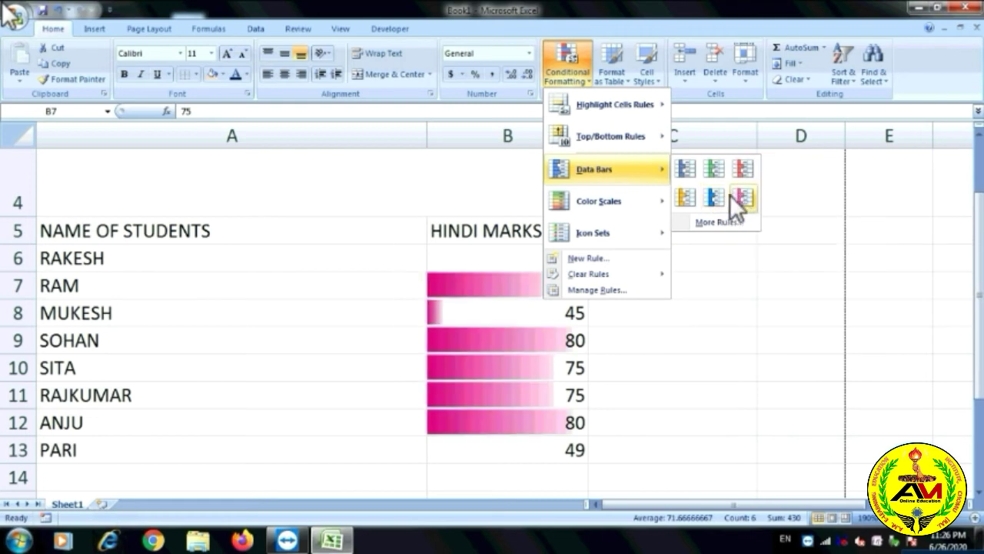
{"action": "mouse_move", "coordinate": [630, 231]}
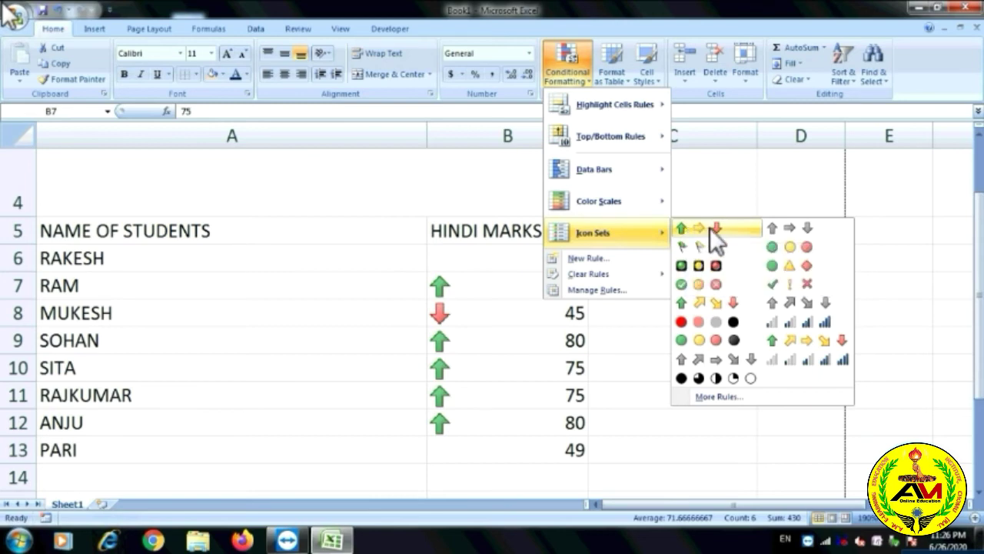
Apply the 3 Arrows icon set to B7:B12 and change SOHAN's mark in B9 to 50.
{"action": "left_click", "coordinate": [712, 230]}
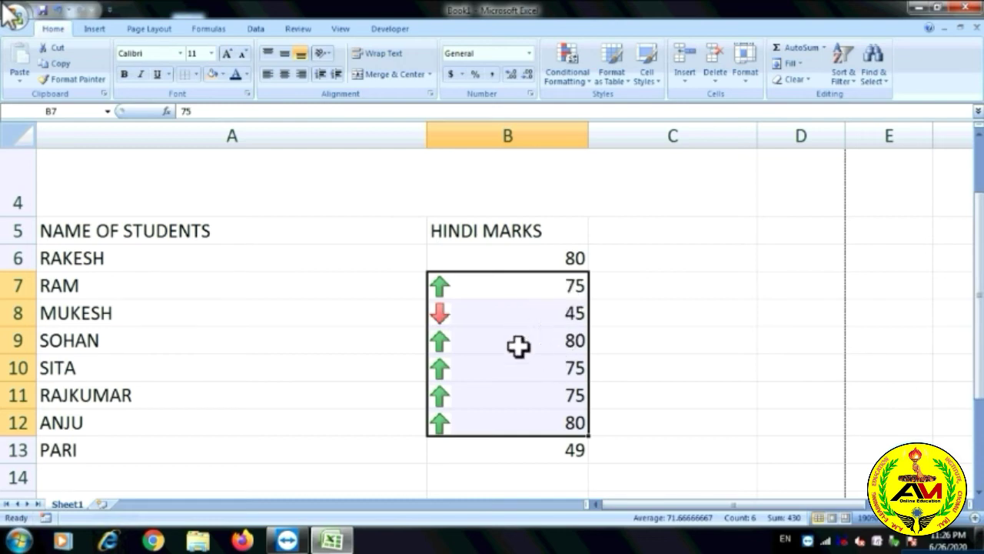
{"action": "left_click", "coordinate": [566, 341]}
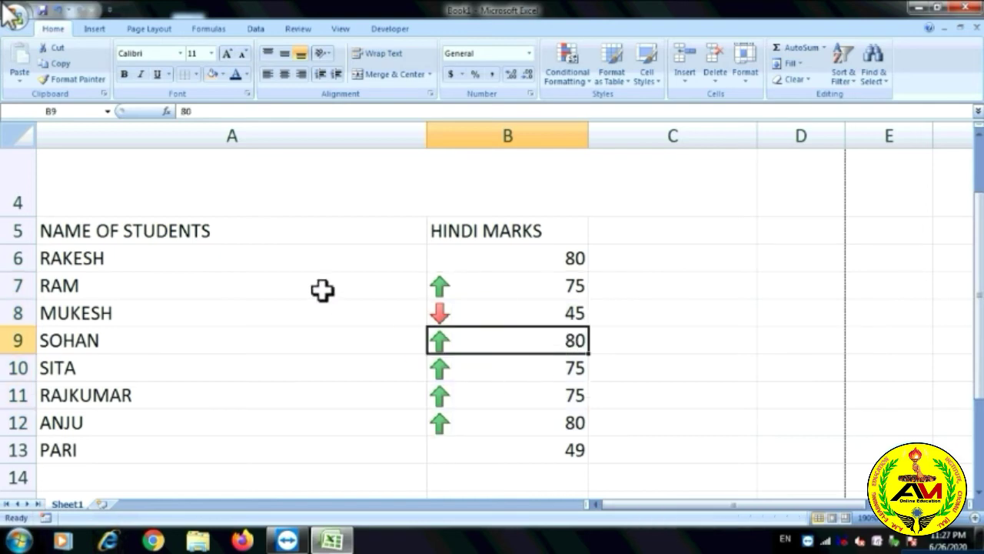
{"action": "type", "text": "40"}
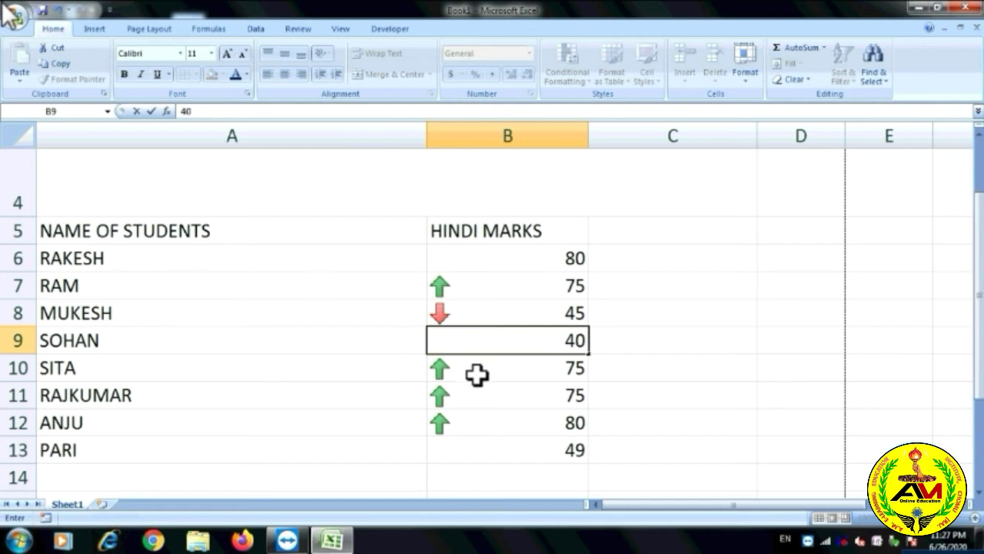
{"action": "left_click", "coordinate": [663, 421]}
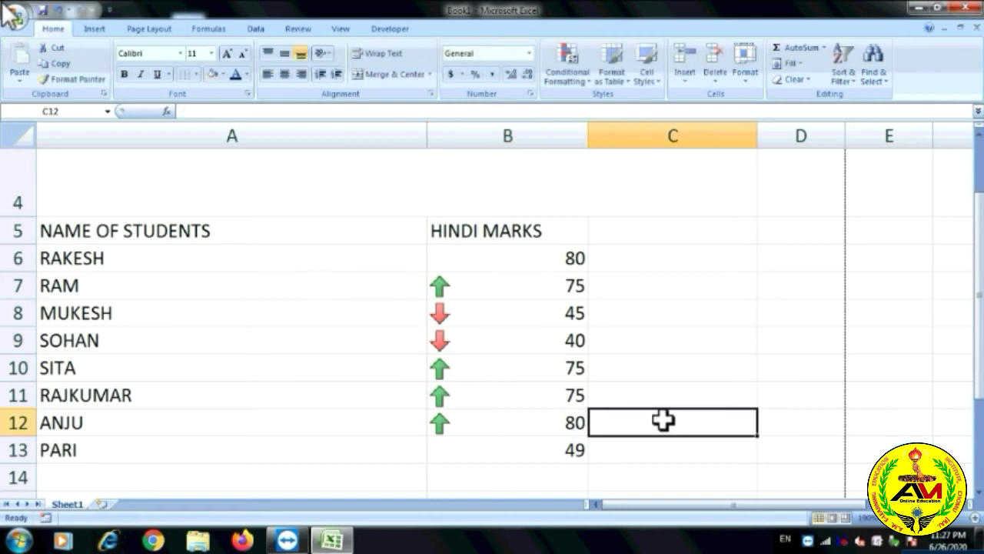
{"action": "left_click", "coordinate": [509, 338]}
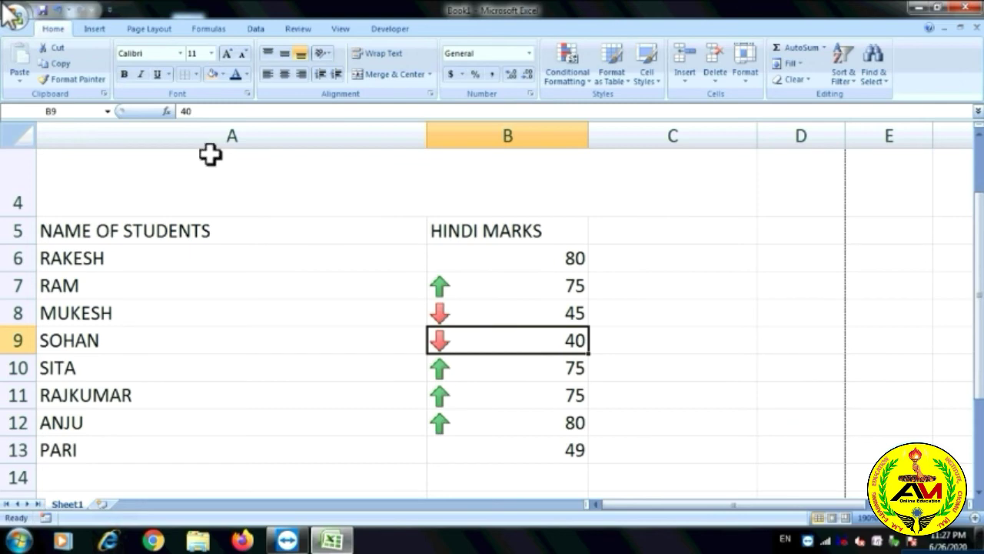
{"action": "type", "text": "50"}
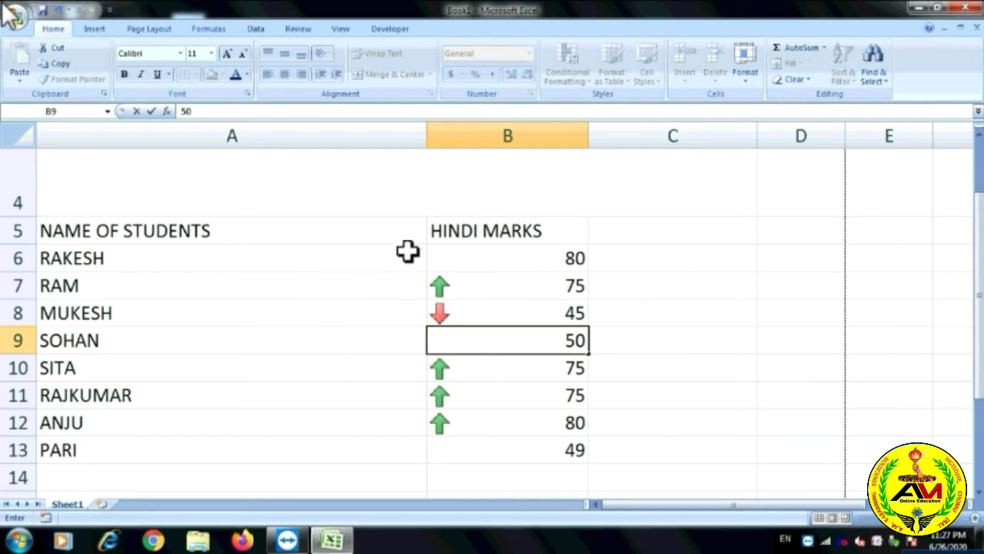
{"action": "left_click", "coordinate": [794, 349]}
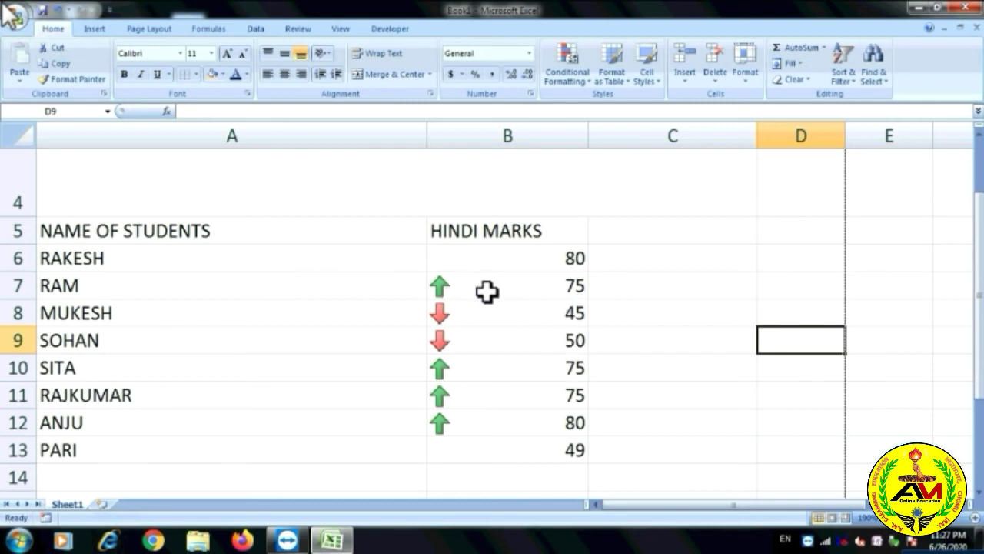
Change MUKESH's mark in B8 to 90.
{"action": "left_click", "coordinate": [513, 310]}
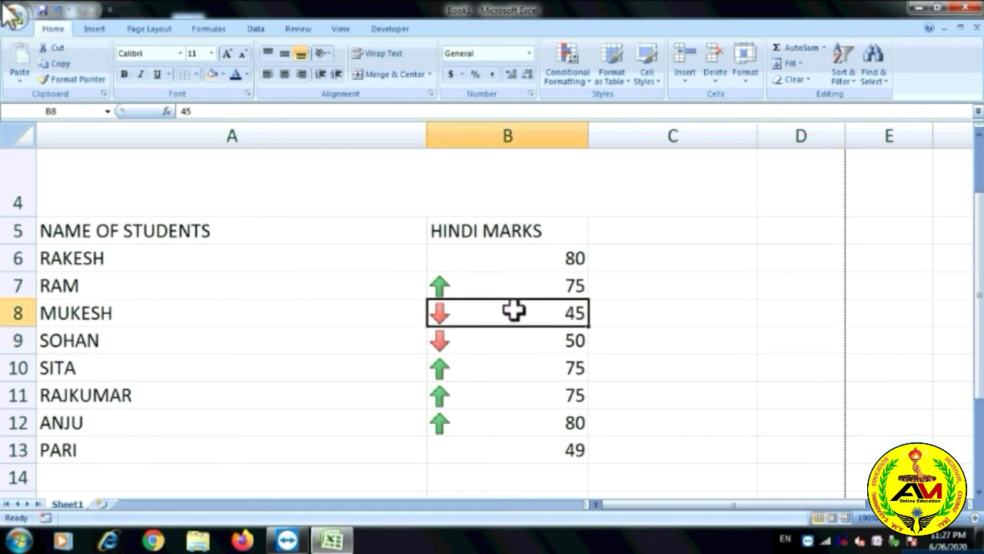
{"action": "type", "text": "90"}
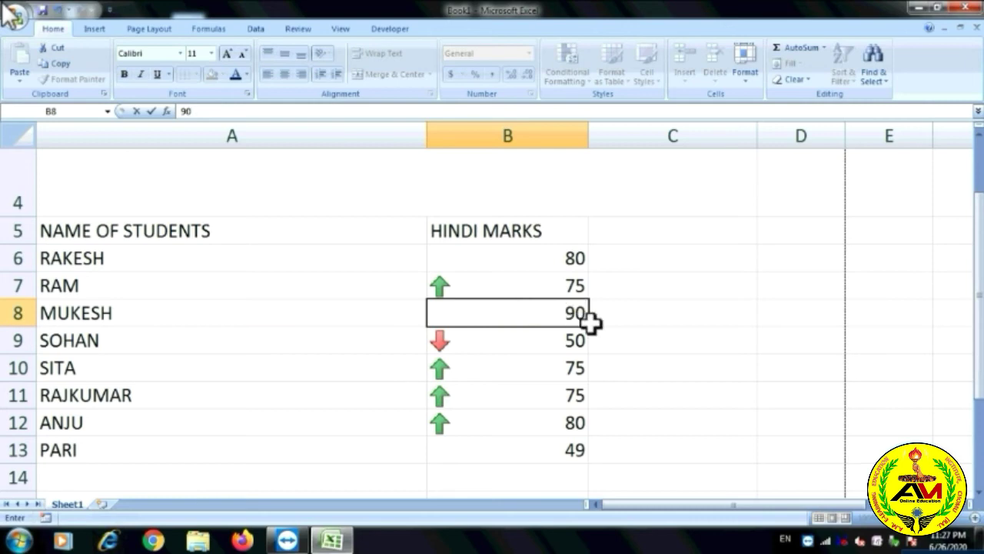
{"action": "left_click", "coordinate": [692, 376]}
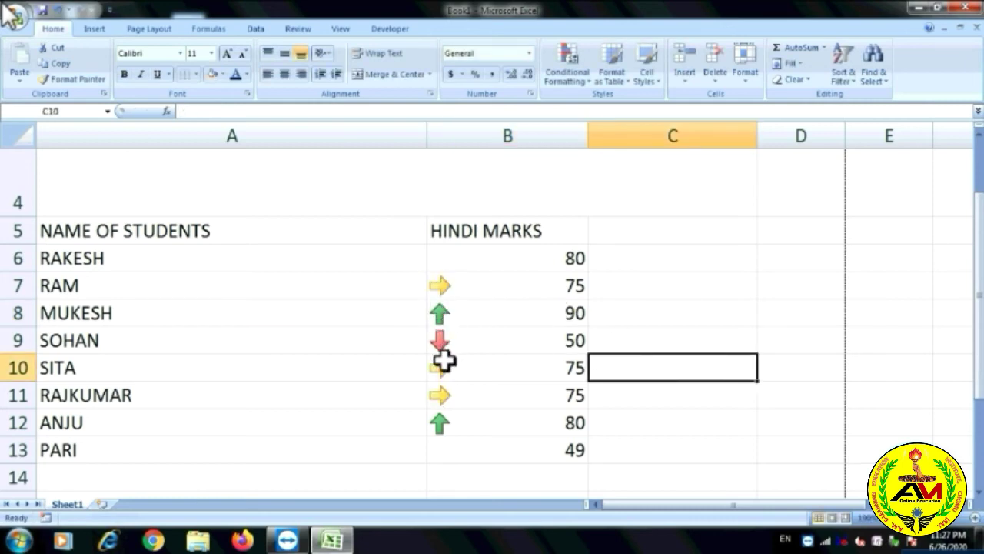
{"action": "left_click", "coordinate": [567, 288]}
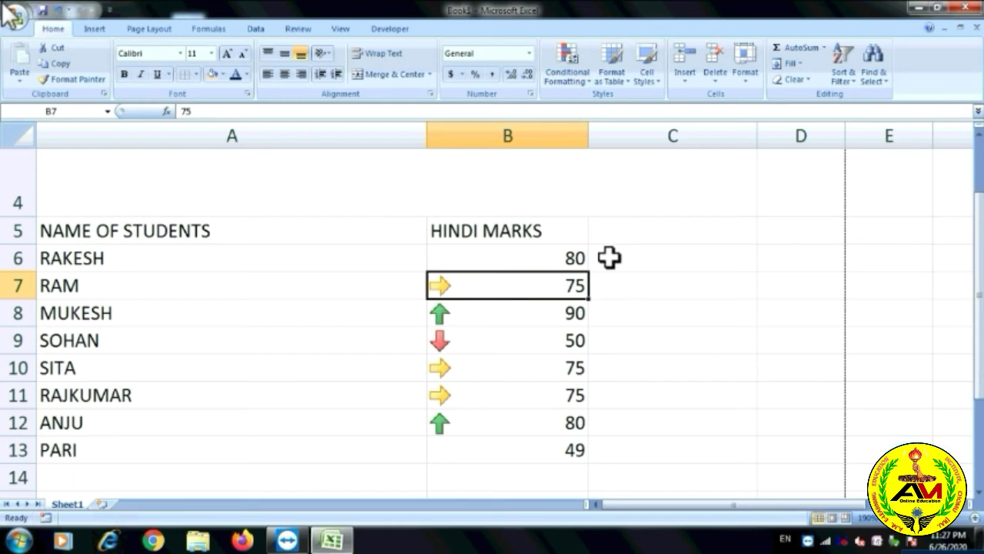
Undo the arrow icons and mark edits, restoring MUKESH to 45 and SOHAN to 80.
{"action": "key", "text": "ctrl+z"}
{"action": "key", "text": "ctrl+z"}
{"action": "key", "text": "ctrl+z"}
{"action": "key", "text": "ctrl+z"}
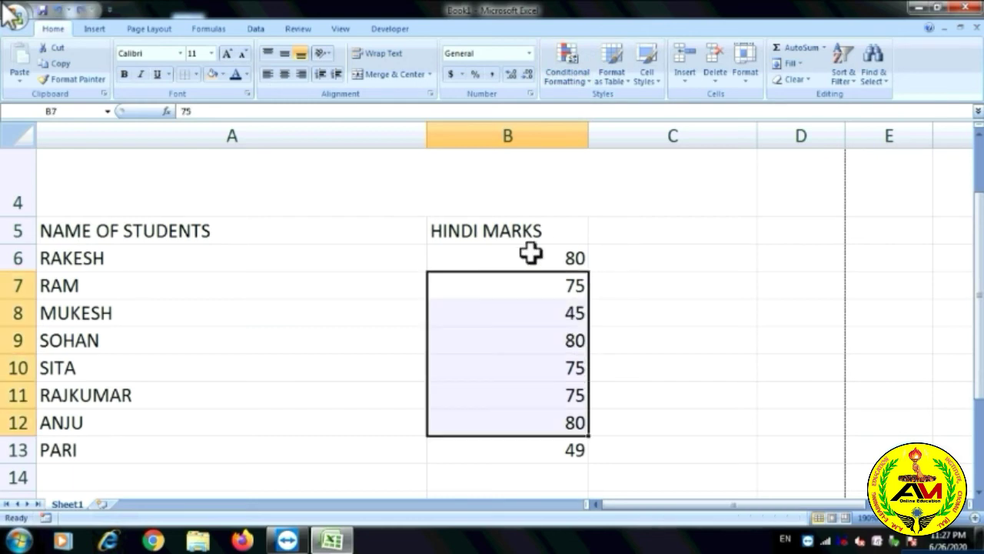
{"action": "left_click_drag", "start_coordinate": [529, 253], "coordinate": [541, 442]}
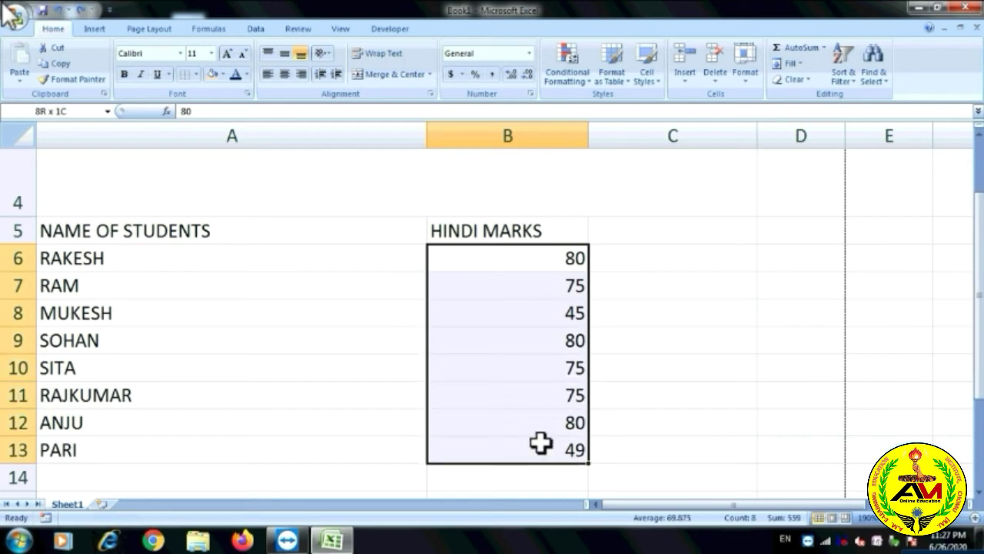
{"action": "left_click", "coordinate": [568, 75]}
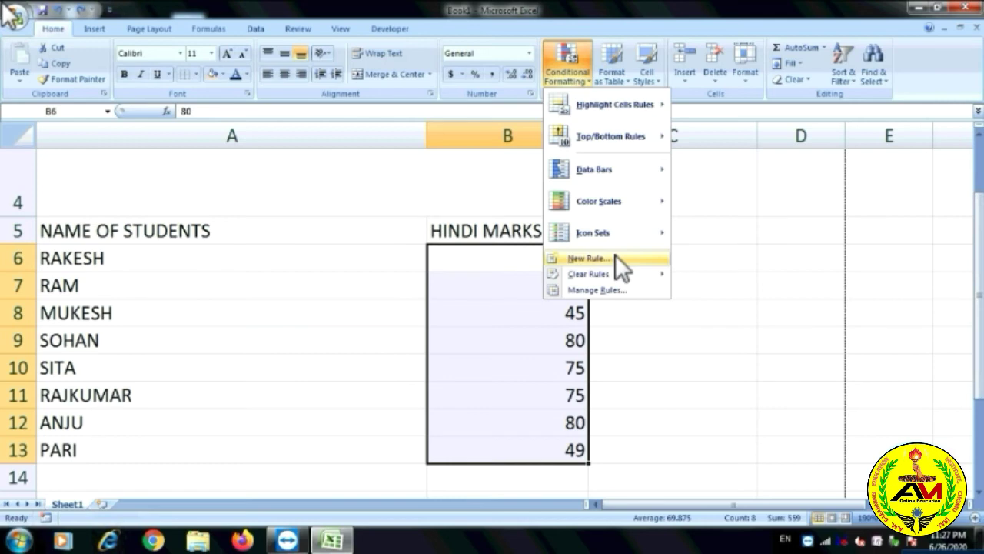
{"action": "mouse_move", "coordinate": [611, 274]}
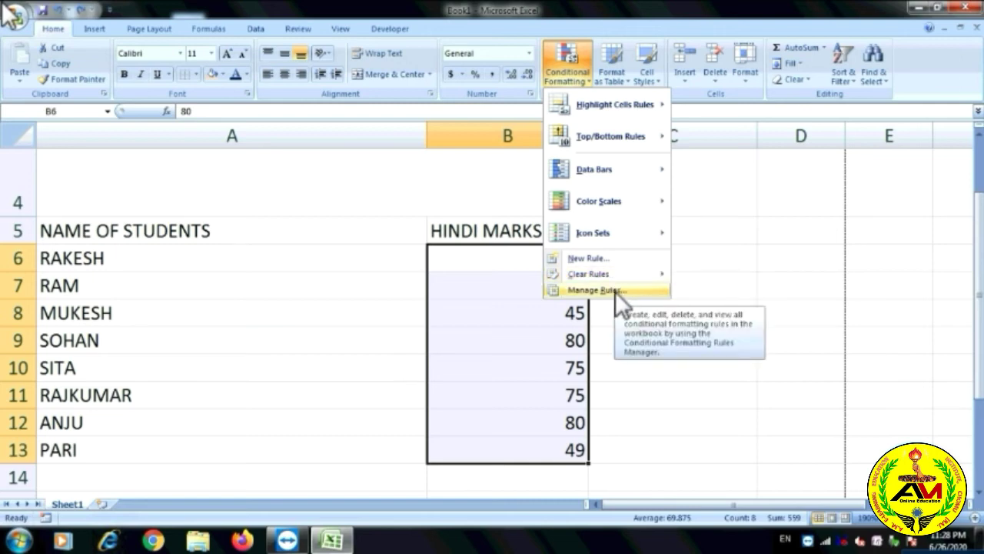
{"action": "left_click", "coordinate": [800, 231]}
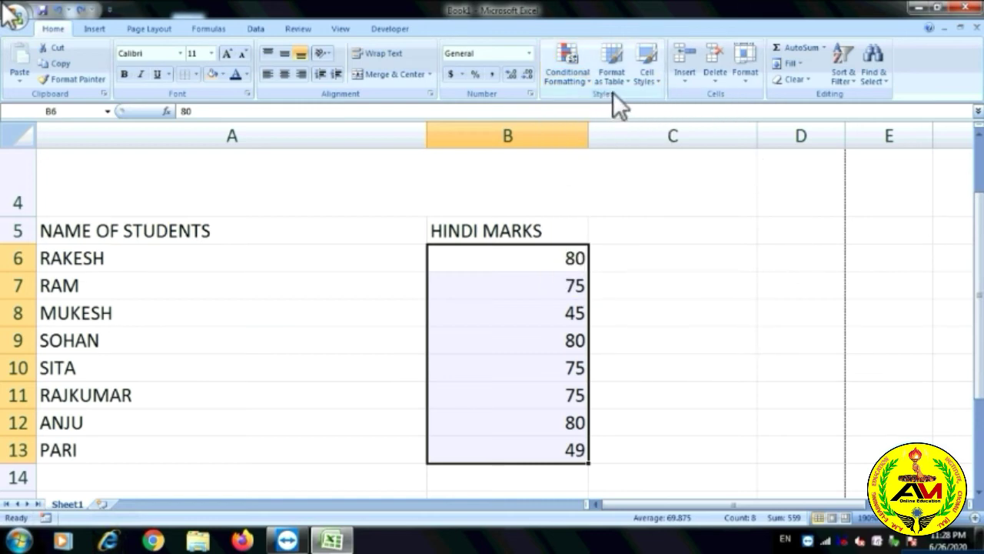
Format the student list A5:B13 as a table with headers.
{"action": "left_click", "coordinate": [312, 364]}
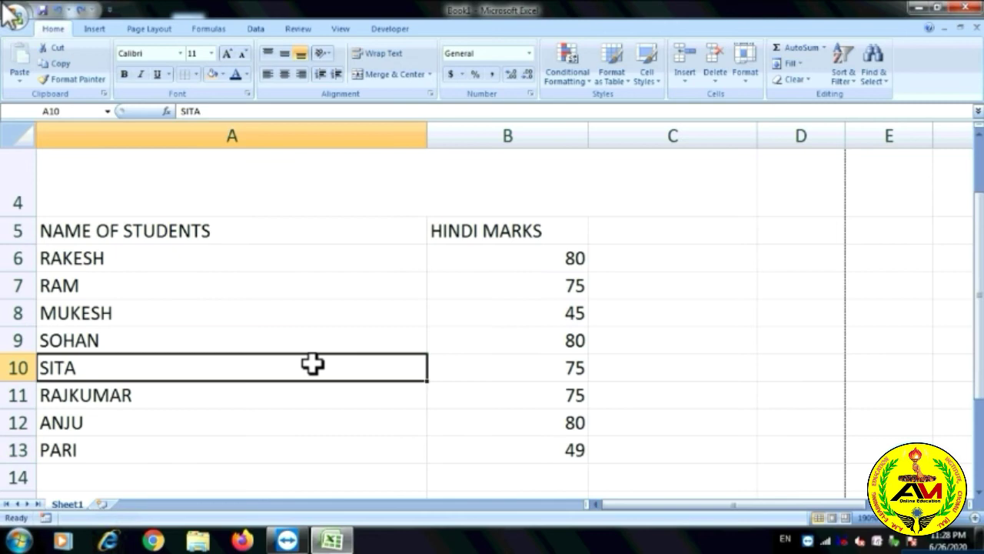
{"action": "left_click", "coordinate": [77, 230]}
{"action": "left_click_drag", "start_coordinate": [77, 249], "coordinate": [491, 456]}
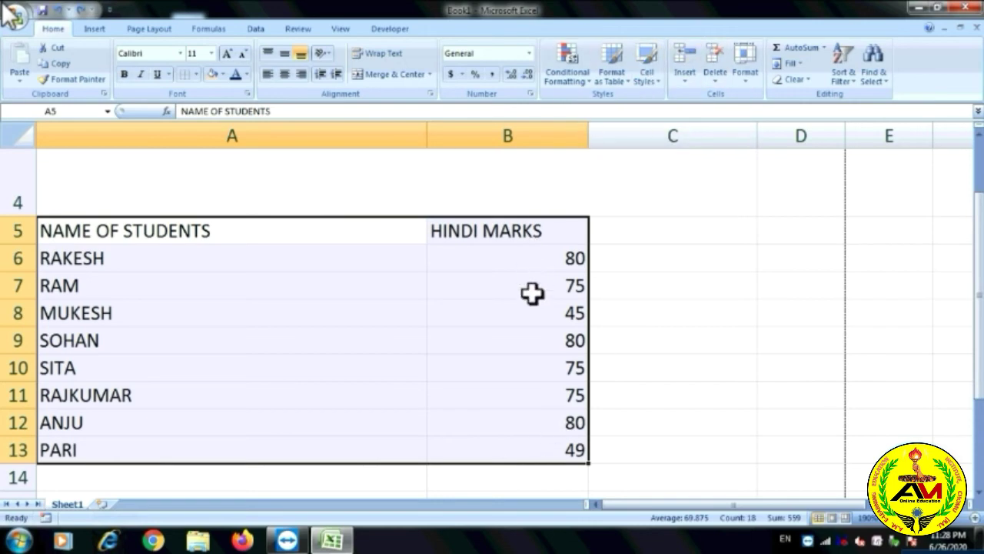
{"action": "left_click", "coordinate": [632, 82]}
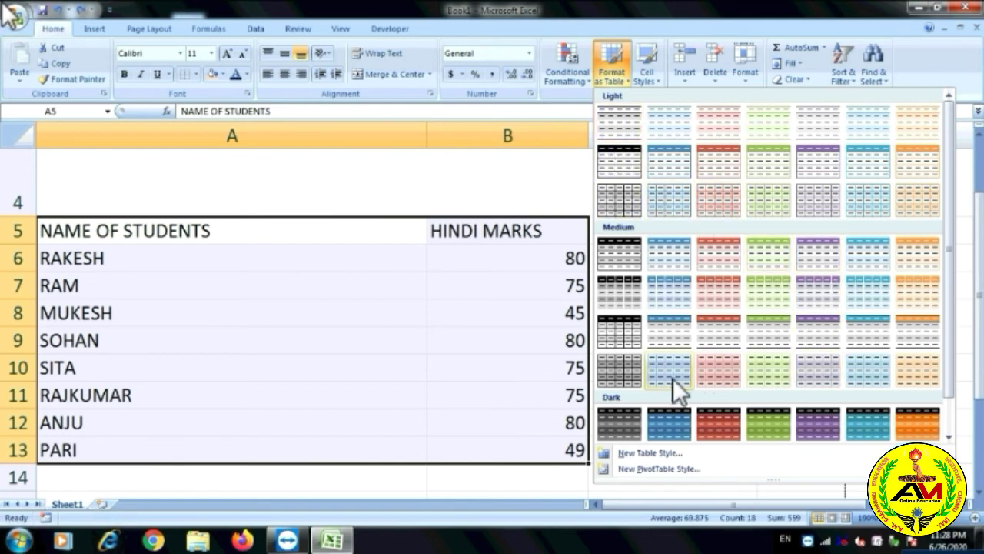
{"action": "left_click", "coordinate": [765, 425]}
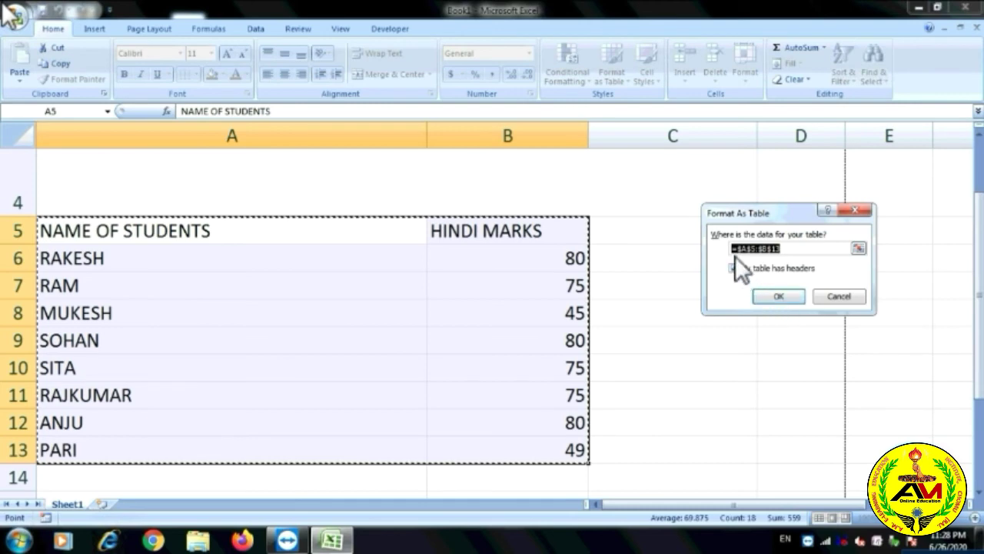
{"action": "left_click", "coordinate": [778, 297]}
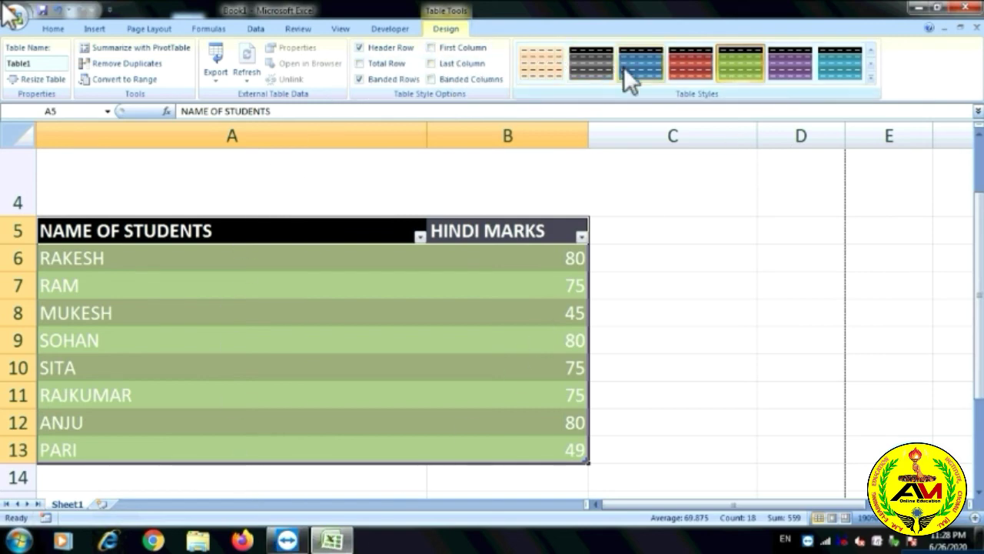
Give Table1 a purple banded table style.
{"action": "left_click", "coordinate": [639, 55]}
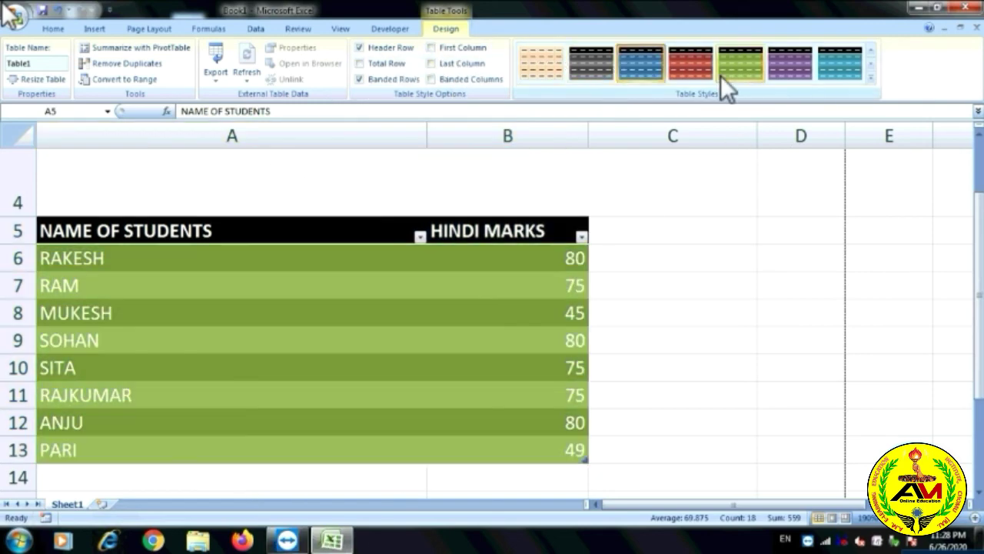
{"action": "left_click", "coordinate": [738, 70]}
{"action": "left_click", "coordinate": [788, 68]}
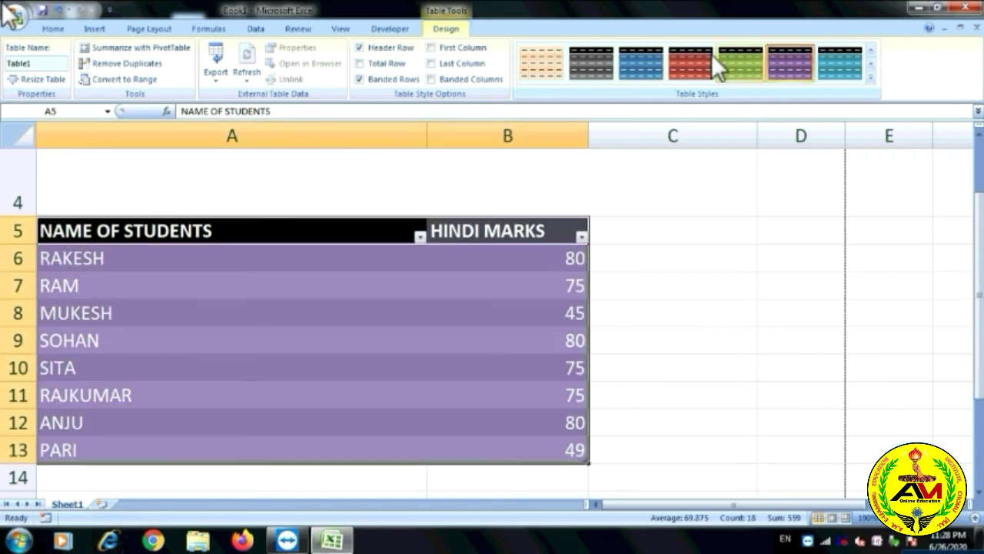
{"action": "left_click", "coordinate": [63, 30]}
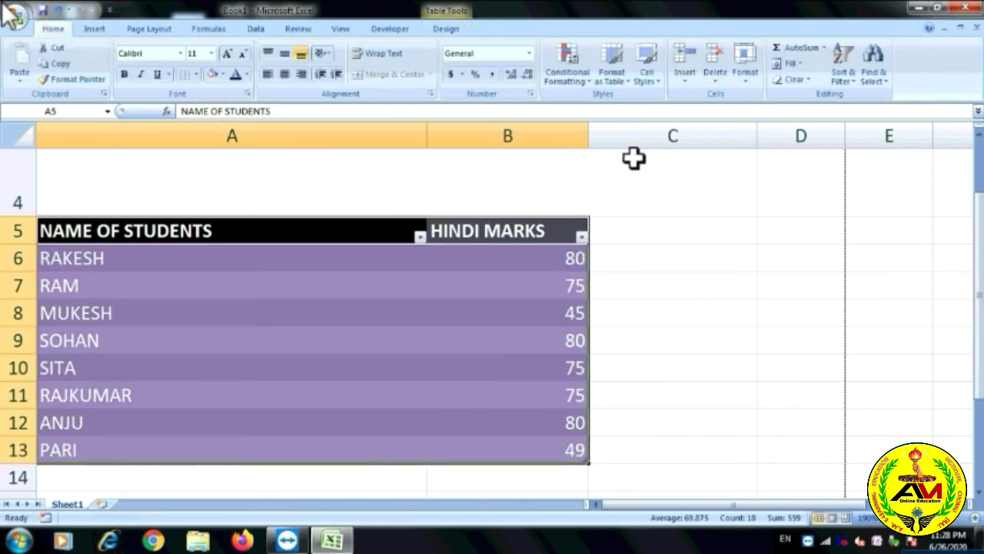
{"action": "left_click", "coordinate": [638, 234]}
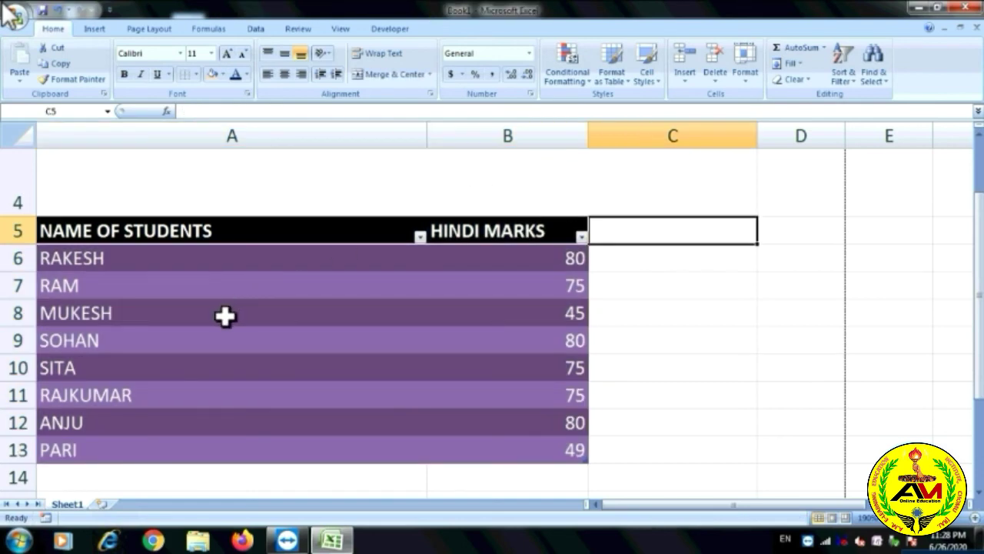
{"action": "left_click_drag", "start_coordinate": [77, 257], "coordinate": [95, 351]}
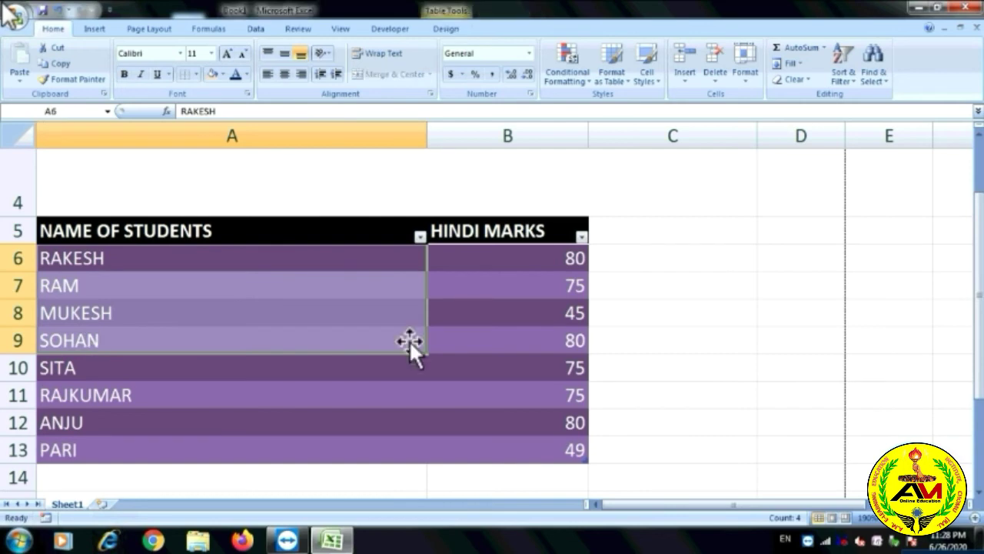
{"action": "left_click", "coordinate": [651, 75]}
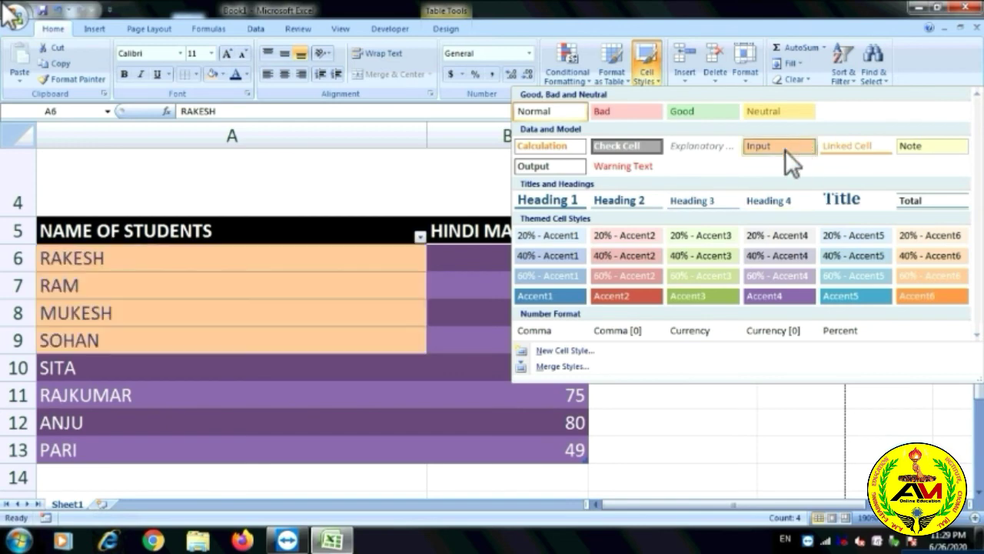
{"action": "left_click", "coordinate": [705, 373]}
{"action": "left_click", "coordinate": [255, 309]}
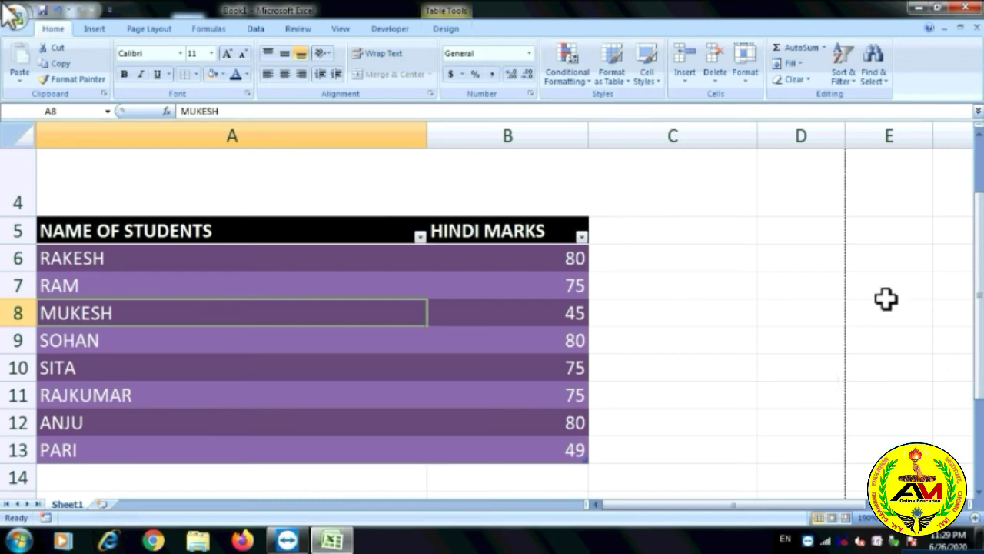
{"action": "left_click", "coordinate": [14, 14]}
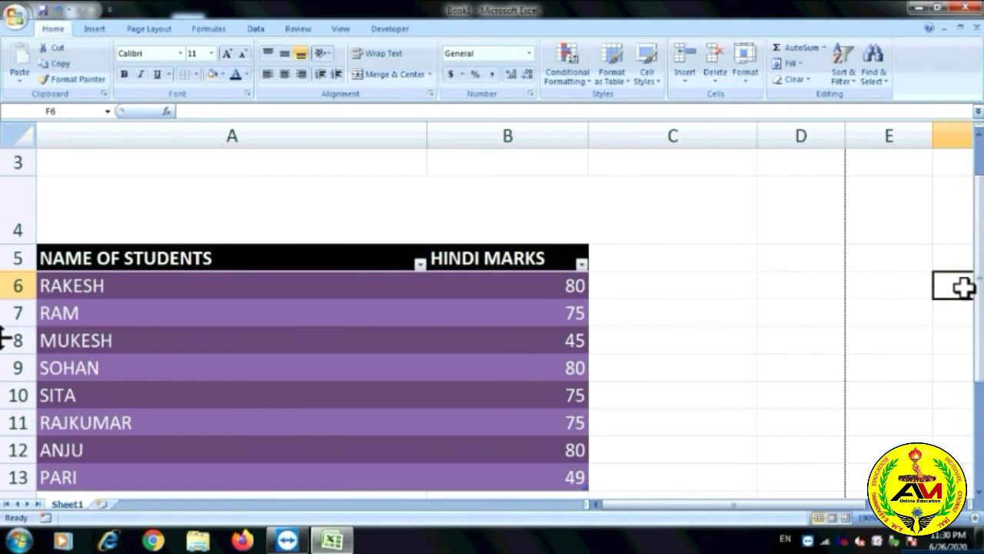
Insert a new worksheet and enter NAME OF STUDENTS in A1, correcting the STUDNETS typo.
{"action": "scroll", "coordinate": [981, 339], "scroll_direction": "down", "scroll_amount": 1}
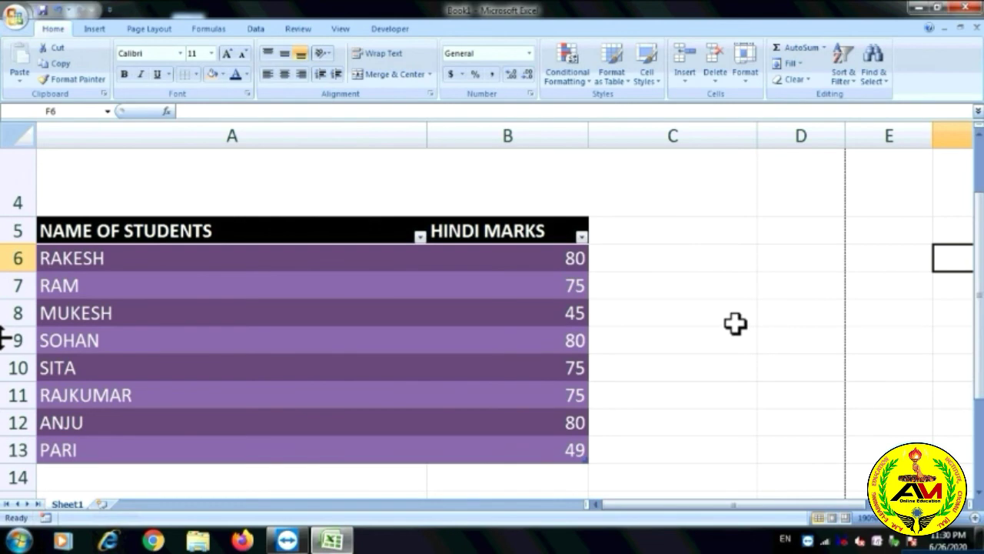
{"action": "left_click", "coordinate": [101, 503]}
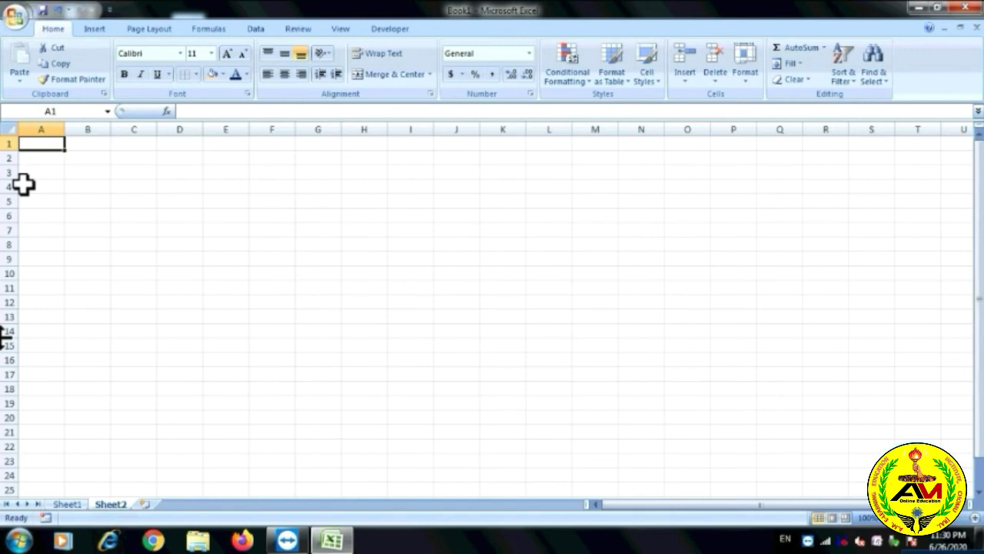
{"action": "type", "text": "NAME OF STUDNETS"}
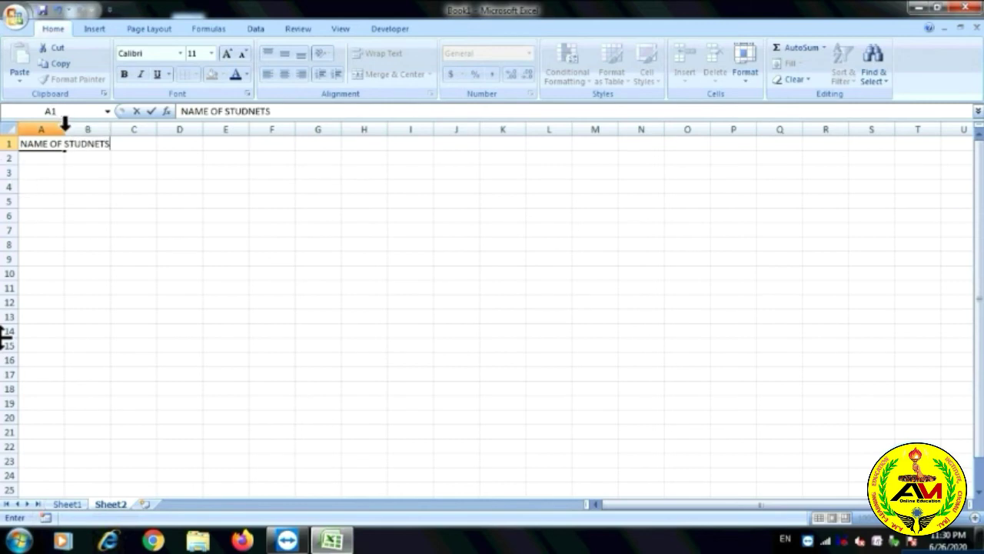
{"action": "left_click", "coordinate": [87, 229]}
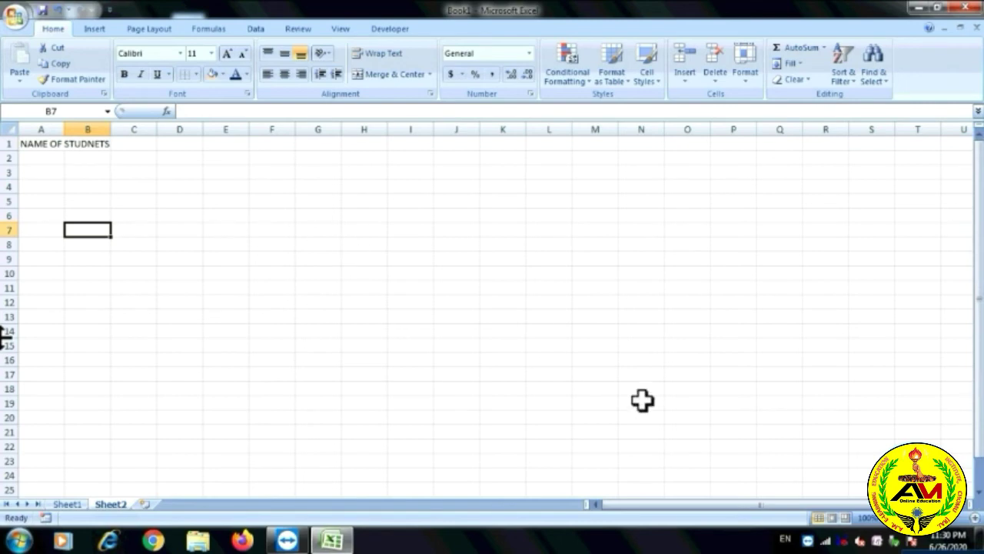
{"action": "left_click", "coordinate": [108, 144]}
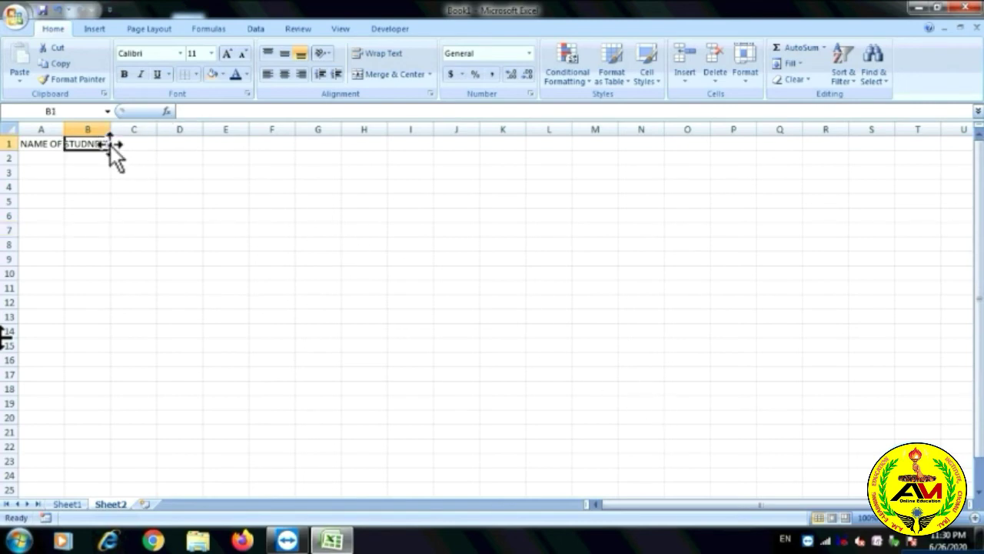
{"action": "double_click", "coordinate": [55, 152]}
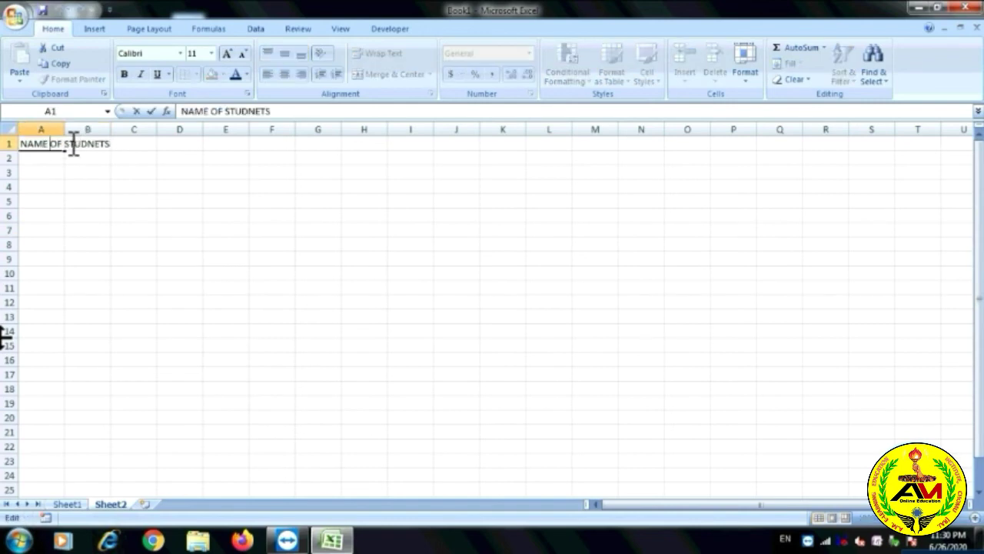
{"action": "left_click_drag", "start_coordinate": [72, 143], "coordinate": [120, 144]}
{"action": "type", "text": "S"}
{"action": "left_click", "coordinate": [876, 461]}
Zoom in on Sheet2 and widen column H.
{"action": "left_click", "coordinate": [975, 518]}
{"action": "left_click", "coordinate": [975, 518]}
{"action": "left_click", "coordinate": [975, 518]}
{"action": "left_click", "coordinate": [975, 518]}
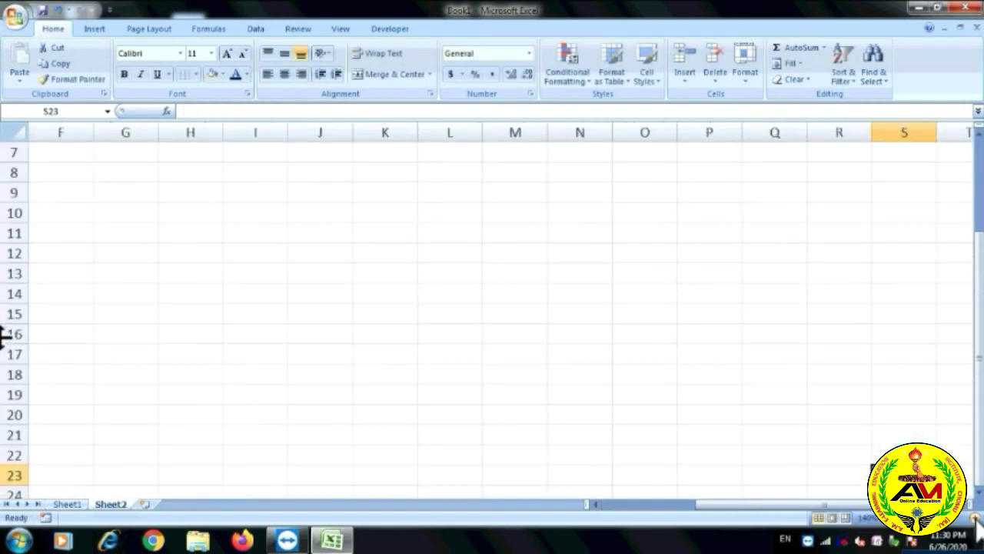
{"action": "left_click", "coordinate": [975, 518]}
{"action": "left_click", "coordinate": [975, 518]}
{"action": "left_click_drag", "start_coordinate": [980, 367], "coordinate": [980, 350]}
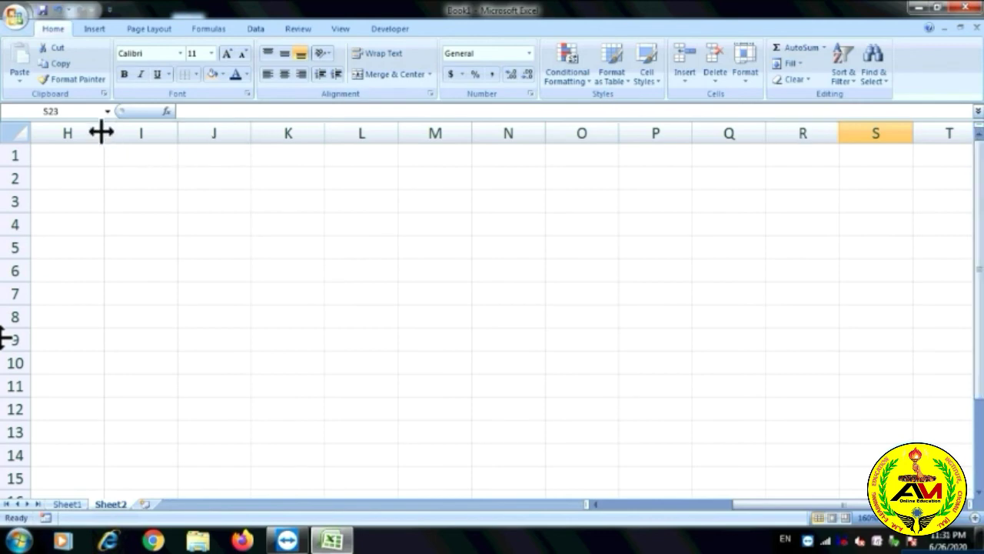
{"action": "left_click", "coordinate": [69, 157]}
{"action": "left_click_drag", "start_coordinate": [104, 131], "coordinate": [217, 143]}
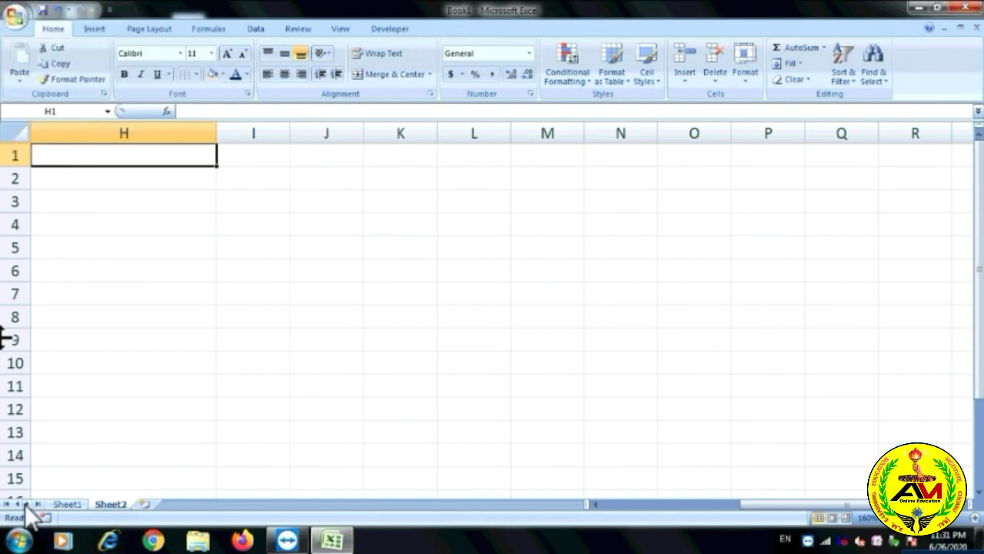
Type headings NAME OF STUDENTS, FATHER'S NAME, MOTHER'S NAME and ROLL NO. across H1:K1.
{"action": "type", "text": "NAME OF S"}
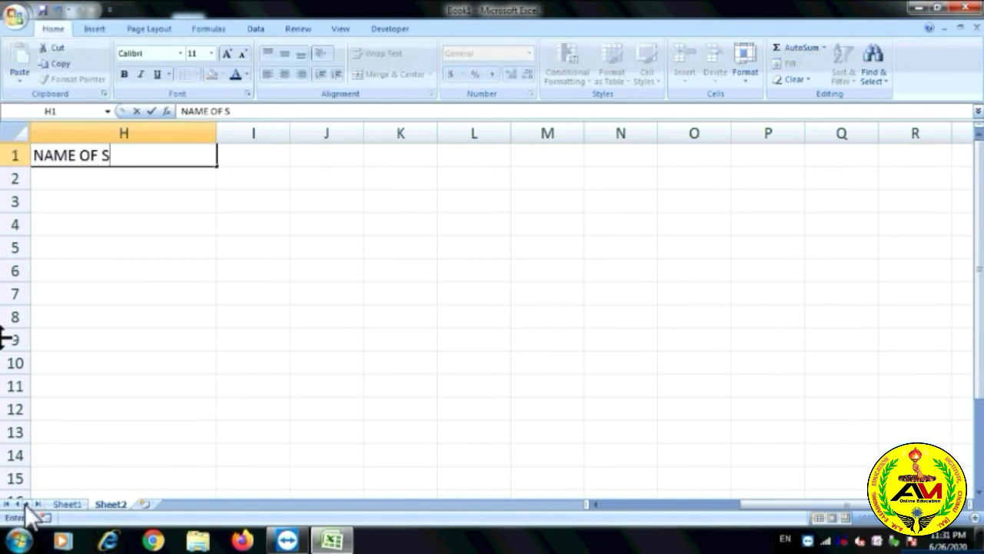
{"action": "type", "text": "TUDE4N"}
{"action": "key", "text": "BackSpace"}
{"action": "key", "text": "BackSpace"}
{"action": "type", "text": "ENT"}
{"action": "key", "text": "Tab"}
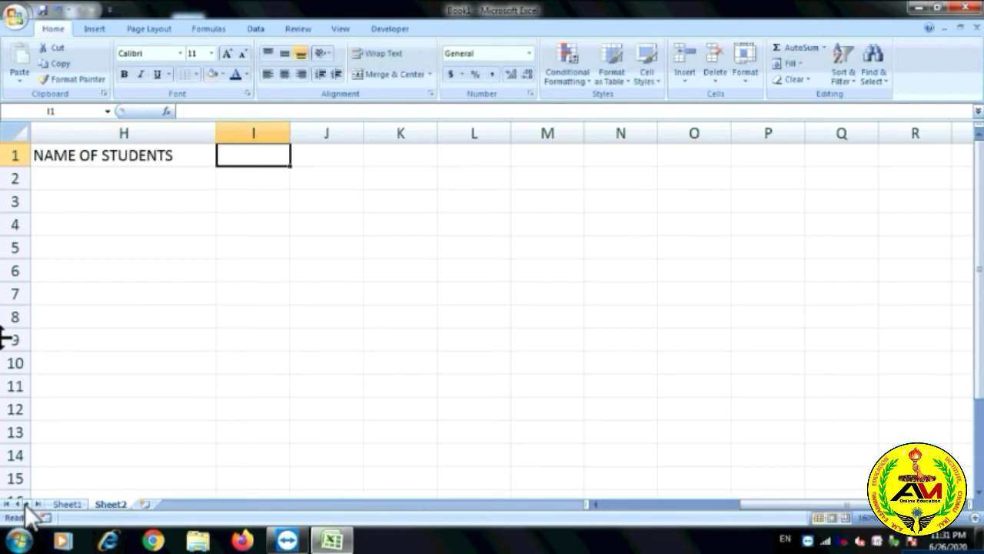
{"action": "type", "text": "FATHER"}
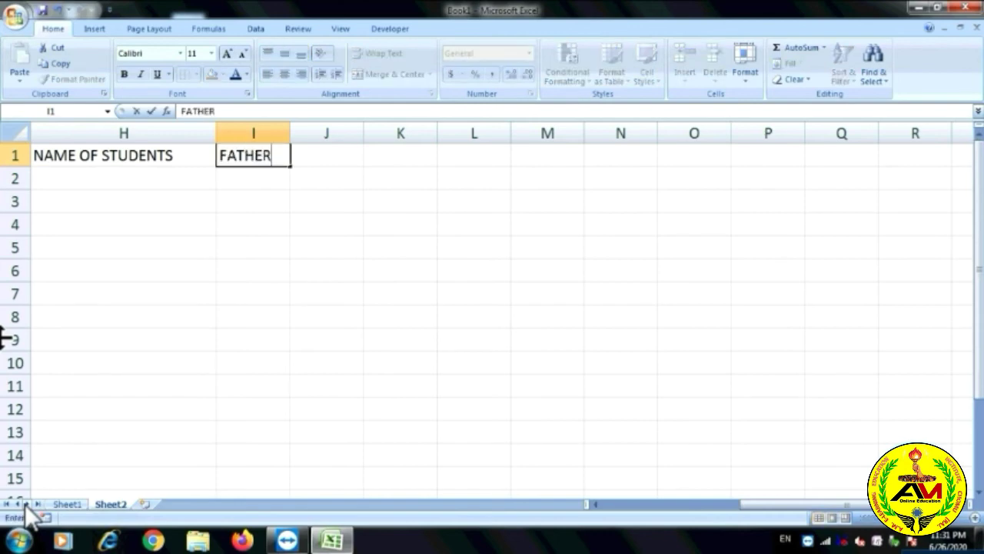
{"action": "type", "text": "'S NAME"}
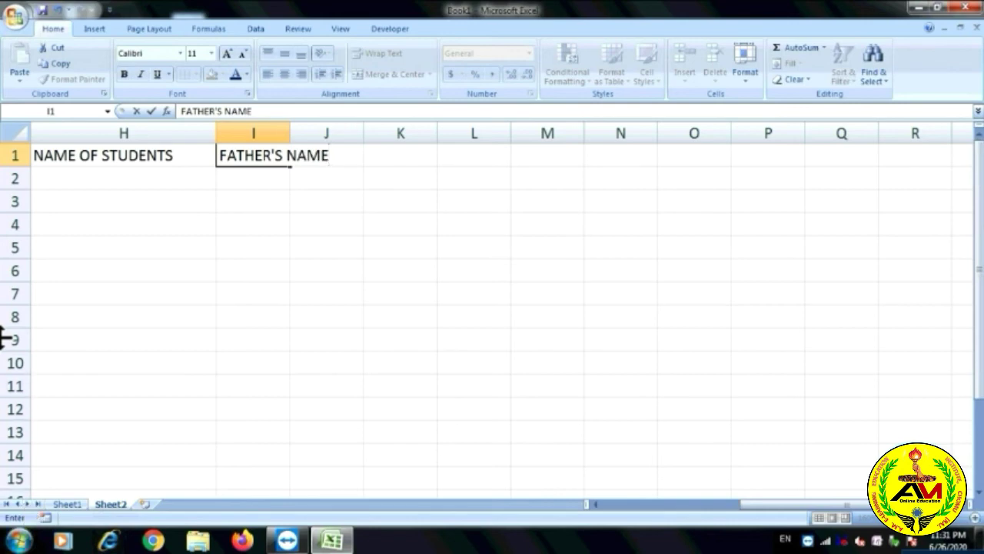
{"action": "key", "text": "Tab"}
{"action": "type", "text": "M"}
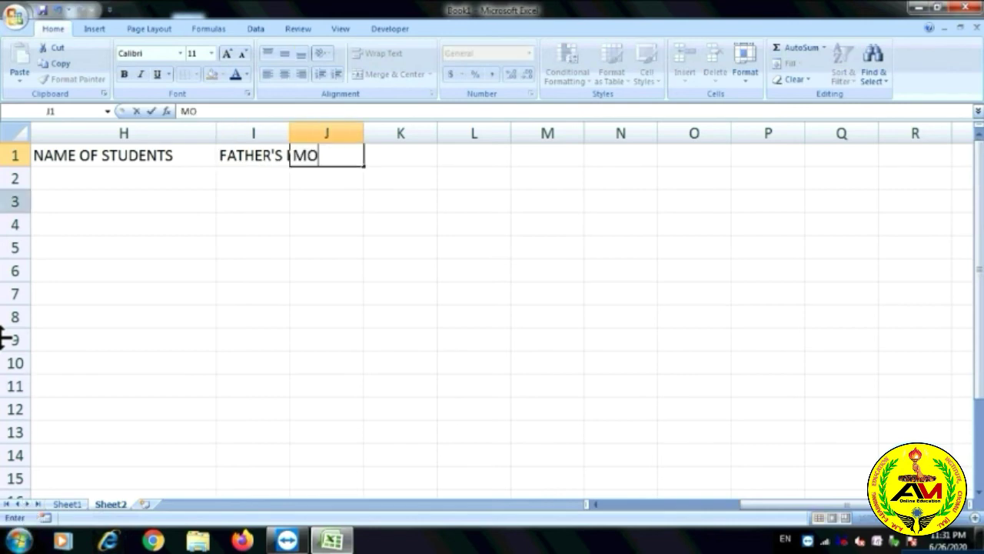
{"action": "type", "text": "OTHER"}
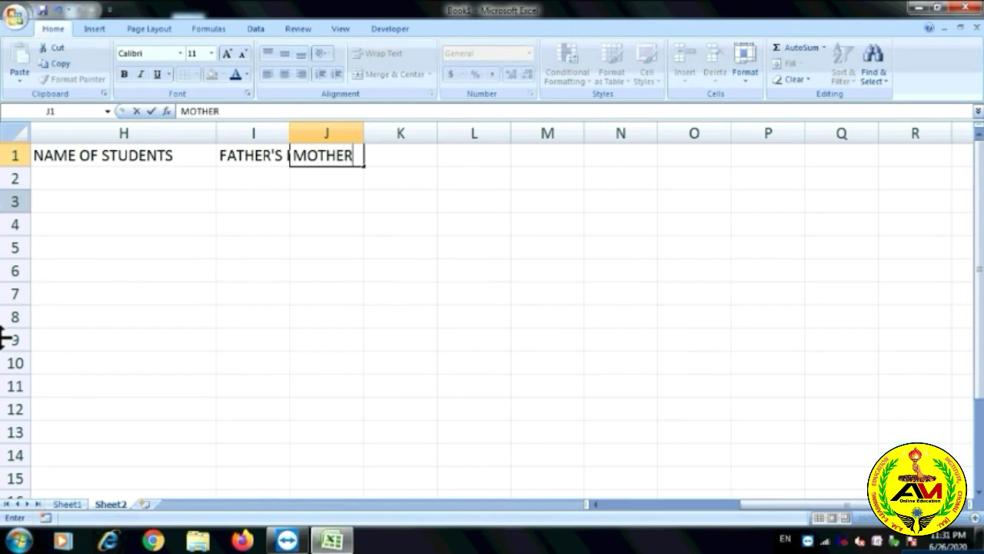
{"action": "type", "text": "'S NAME"}
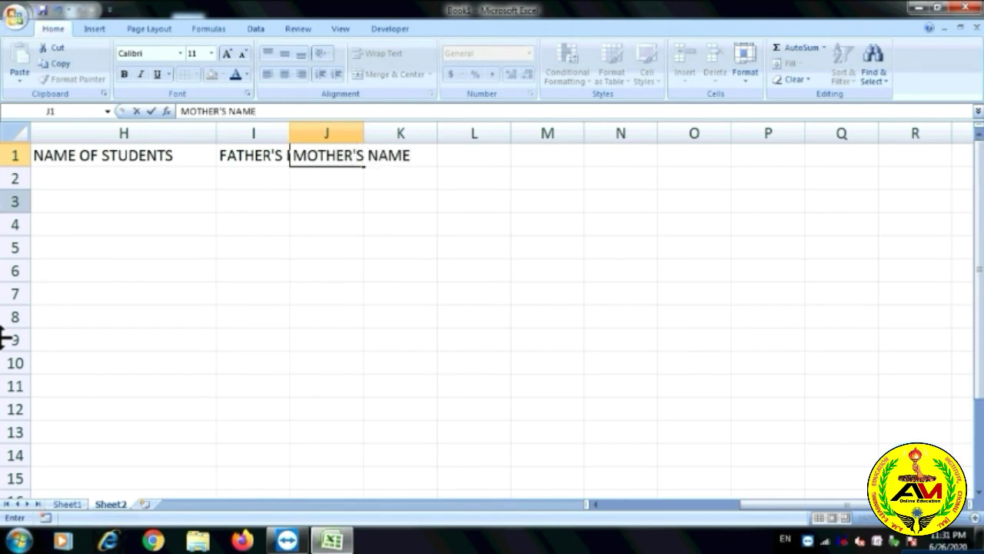
{"action": "key", "text": "Tab"}
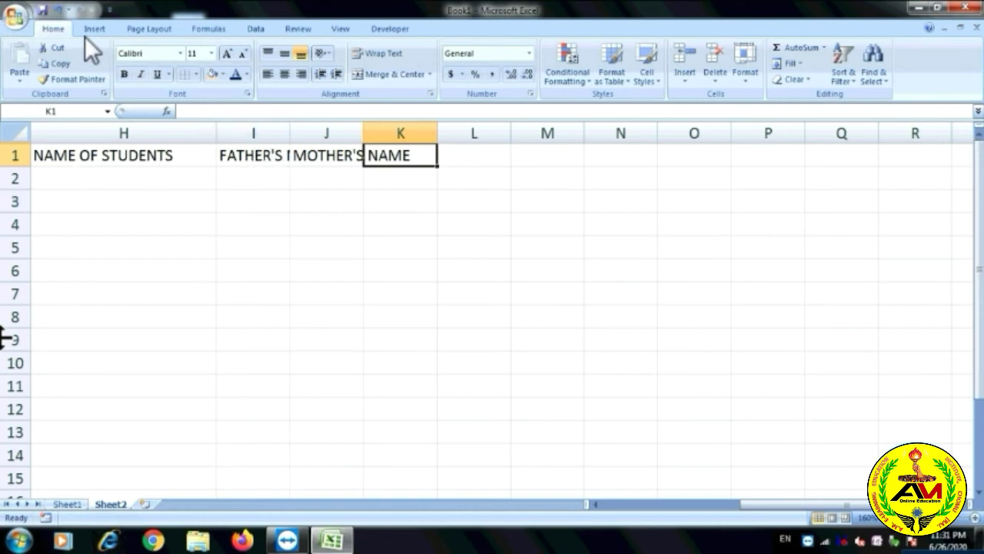
{"action": "type", "text": "RO"}
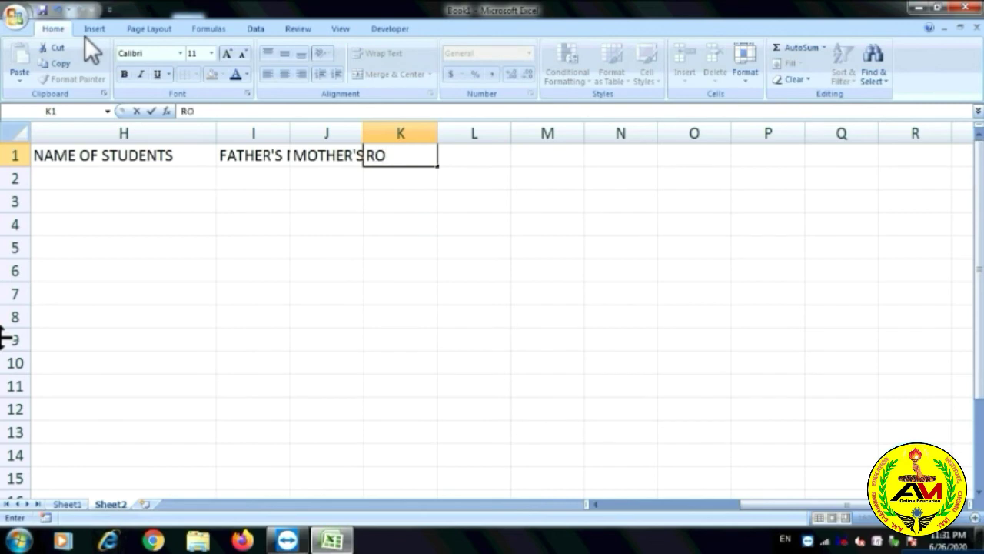
{"action": "type", "text": "LL NO."}
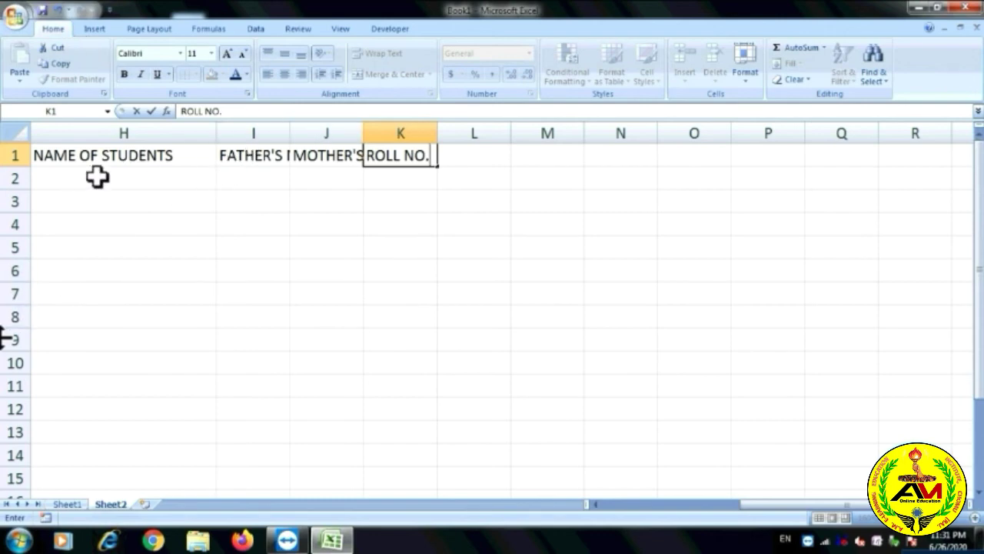
{"action": "left_click", "coordinate": [315, 219]}
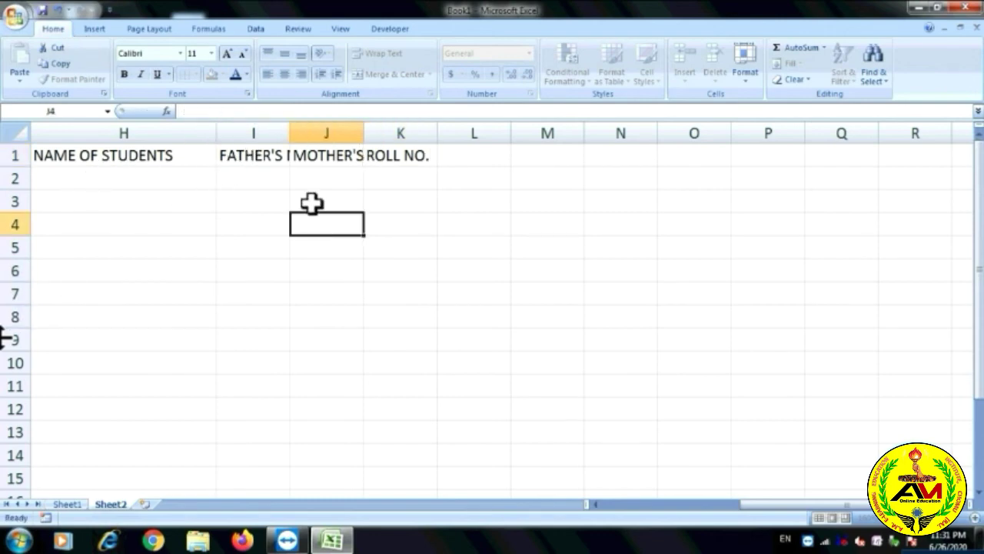
Widen columns I and J so FATHER'S NAME and MOTHER'S NAME show in full.
{"action": "left_click_drag", "start_coordinate": [289, 127], "coordinate": [355, 134]}
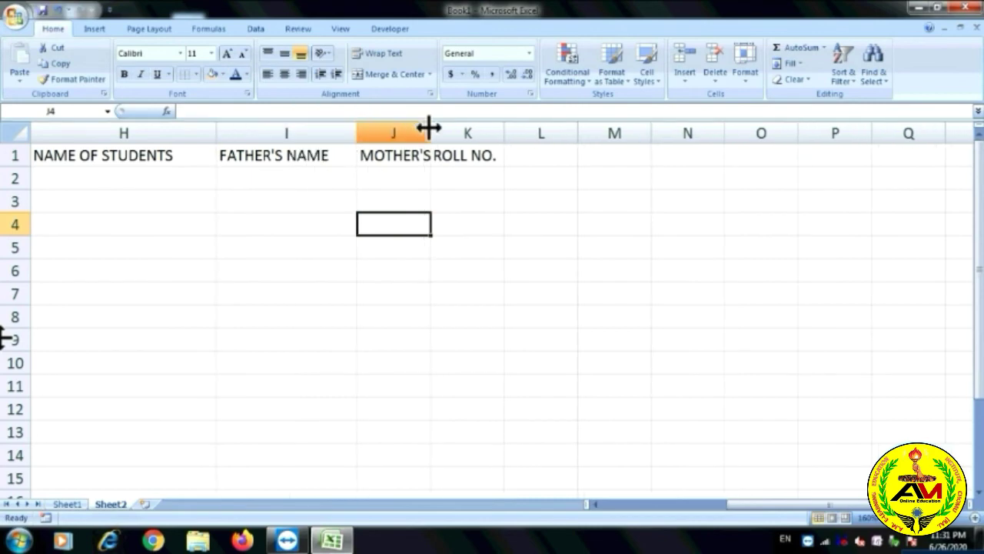
{"action": "left_click_drag", "start_coordinate": [429, 137], "coordinate": [492, 136]}
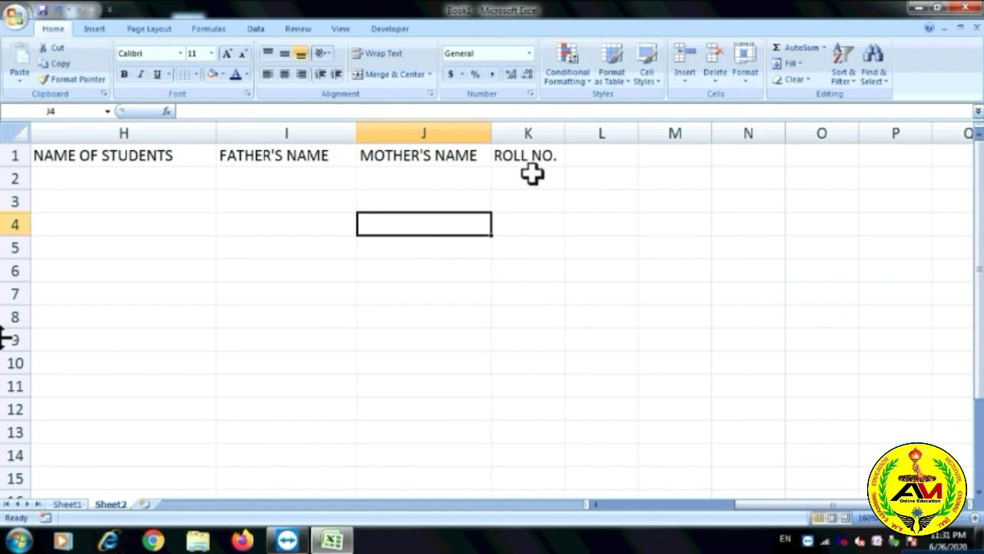
{"action": "left_click", "coordinate": [581, 209]}
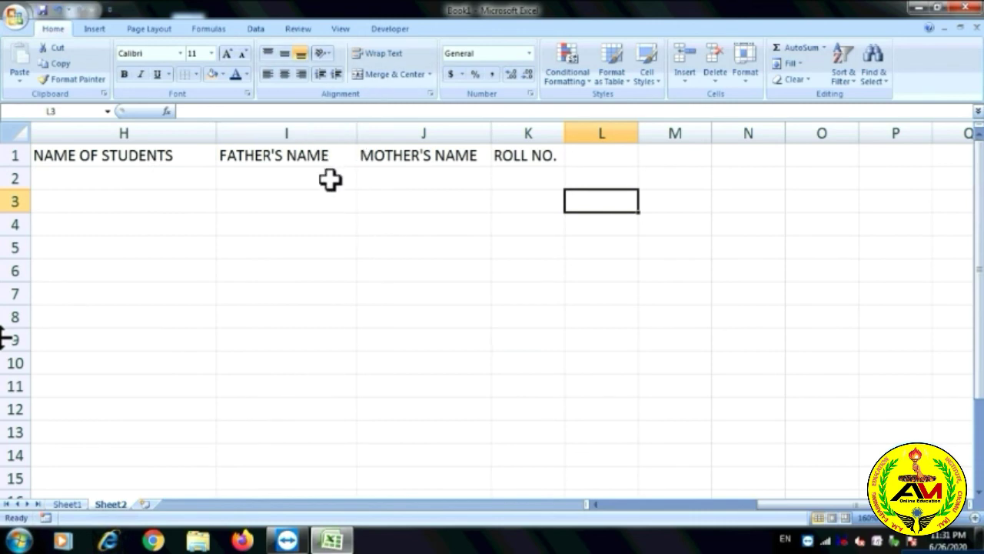
{"action": "left_click", "coordinate": [354, 178]}
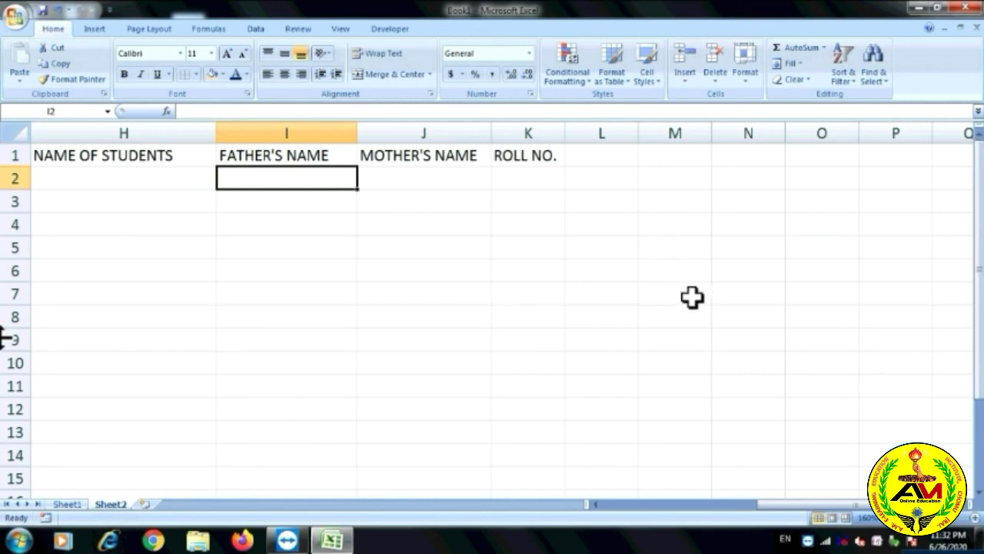
{"action": "left_click", "coordinate": [264, 127]}
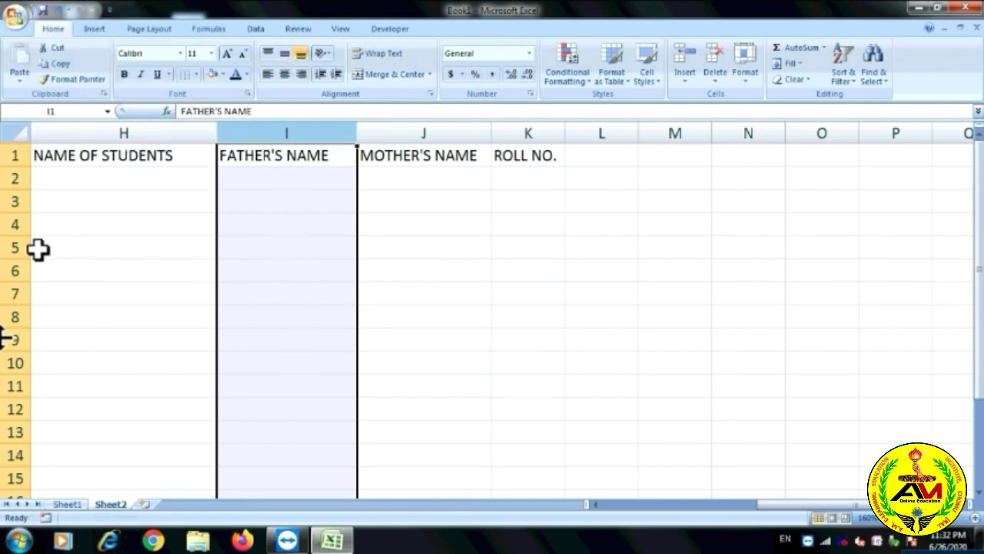
{"action": "left_click", "coordinate": [11, 201]}
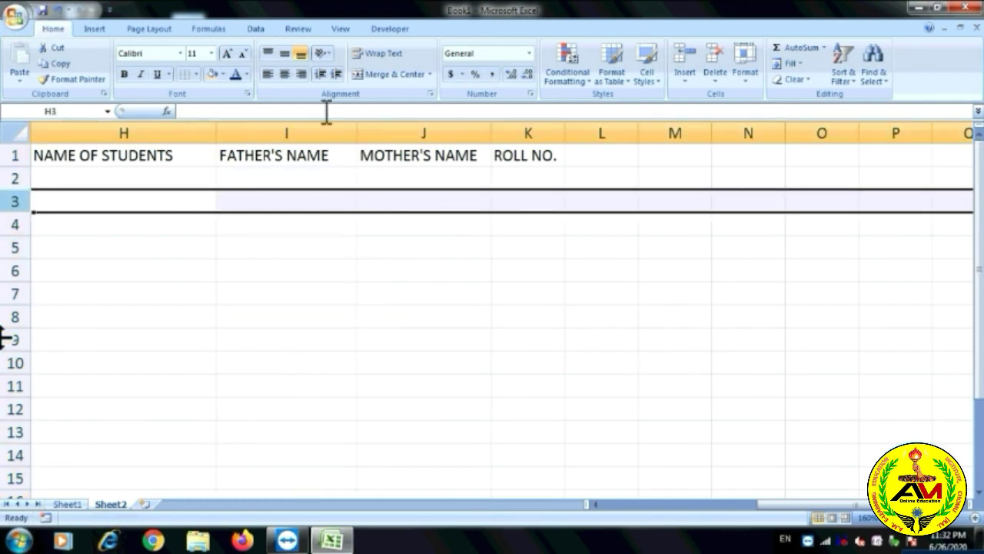
{"action": "left_click", "coordinate": [287, 132]}
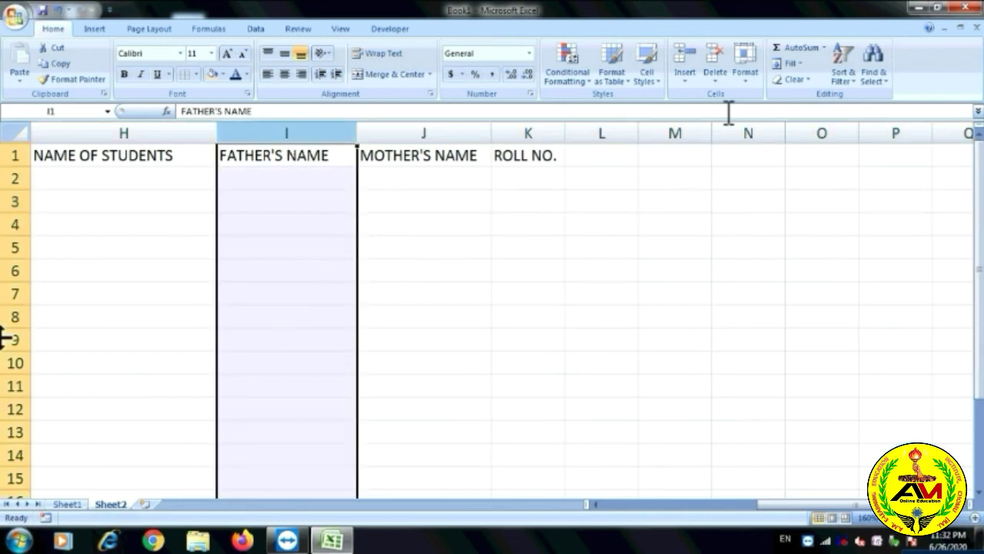
{"action": "left_click", "coordinate": [688, 82]}
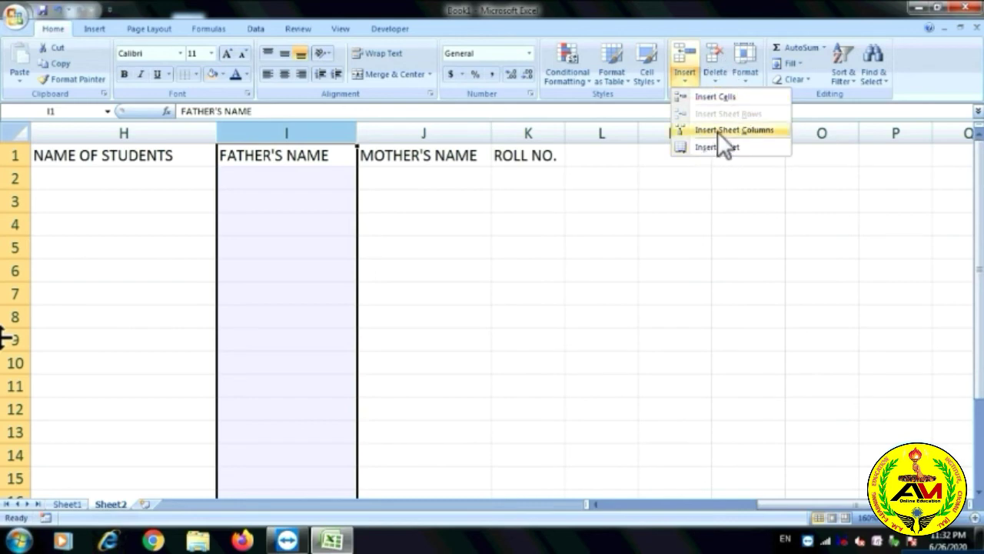
{"action": "left_click", "coordinate": [728, 131]}
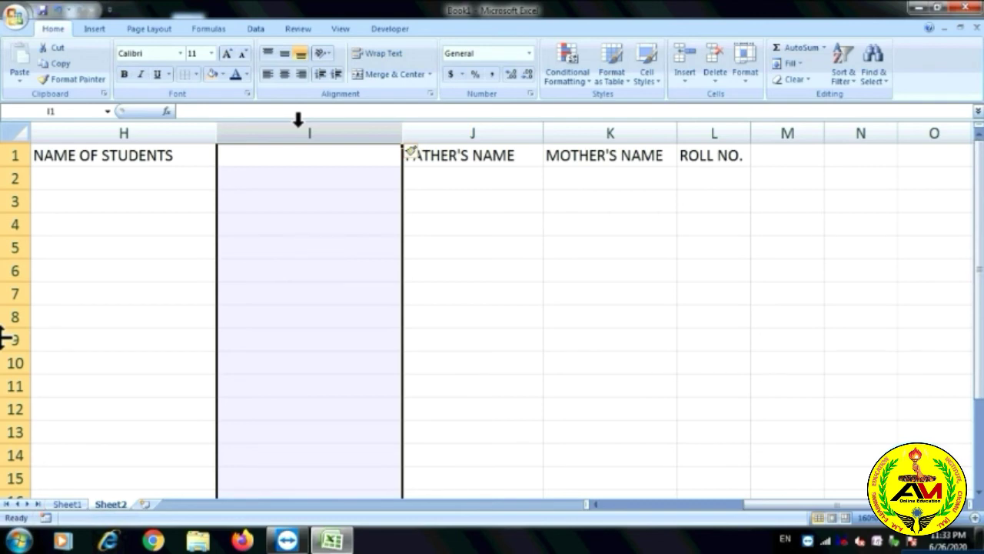
{"action": "key", "text": "ctrl+shift+plus"}
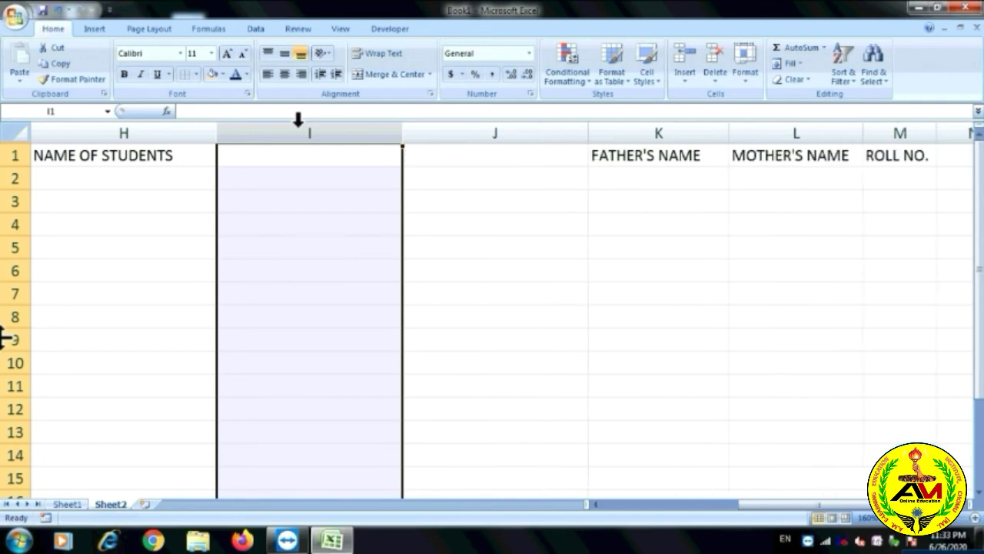
{"action": "key", "text": "ctrl+shift+plus"}
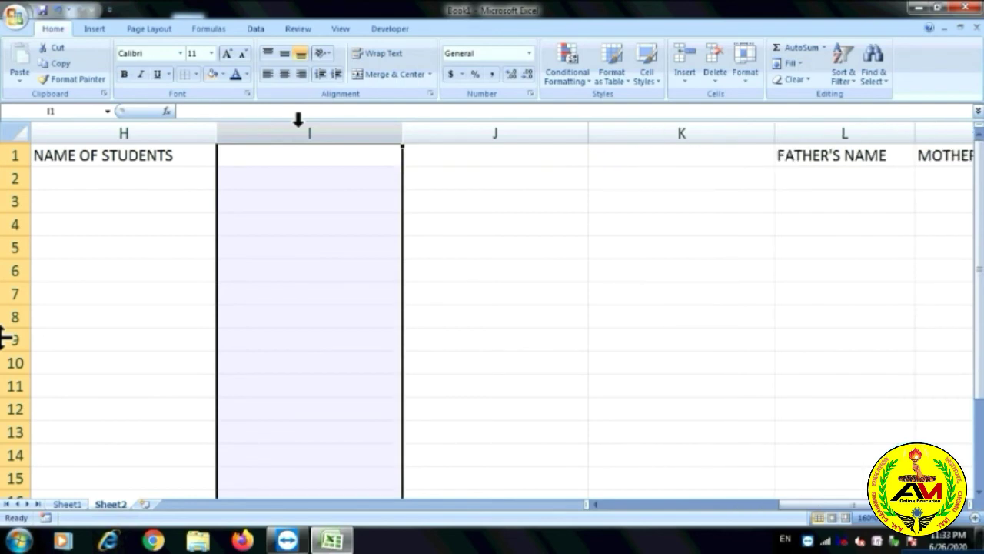
{"action": "key", "text": "ctrl+minus"}
{"action": "key", "text": "ctrl+minus"}
{"action": "key", "text": "ctrl+minus"}
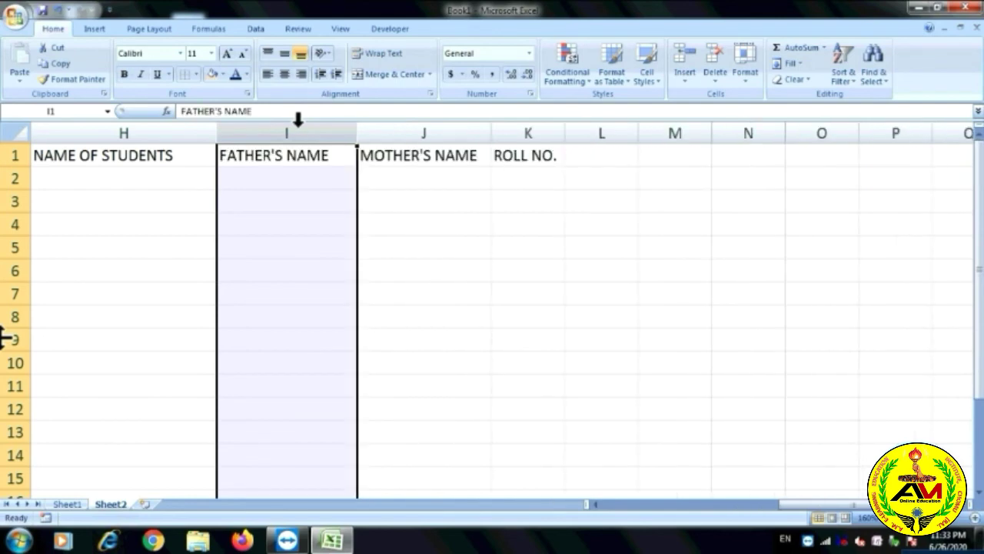
{"action": "left_click", "coordinate": [685, 80]}
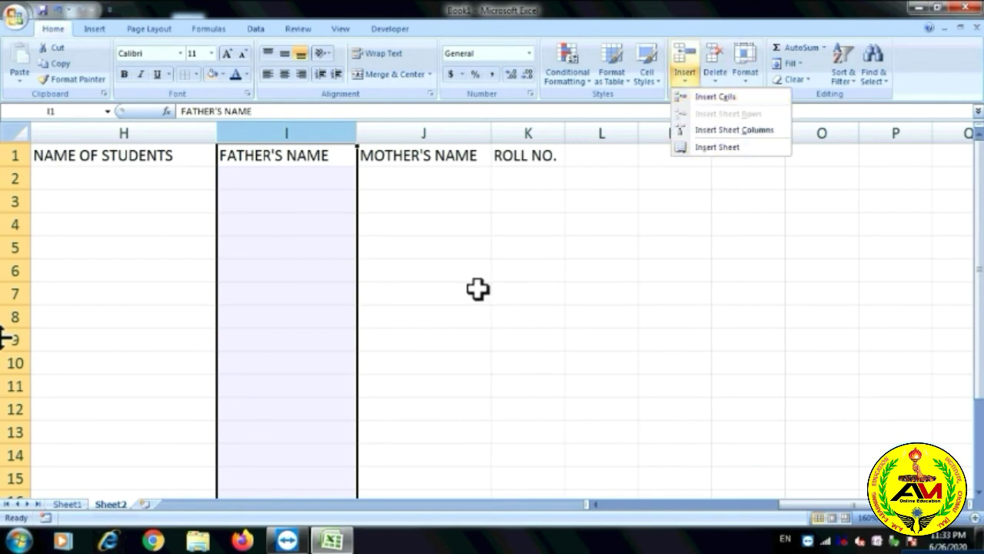
{"action": "left_click", "coordinate": [445, 271]}
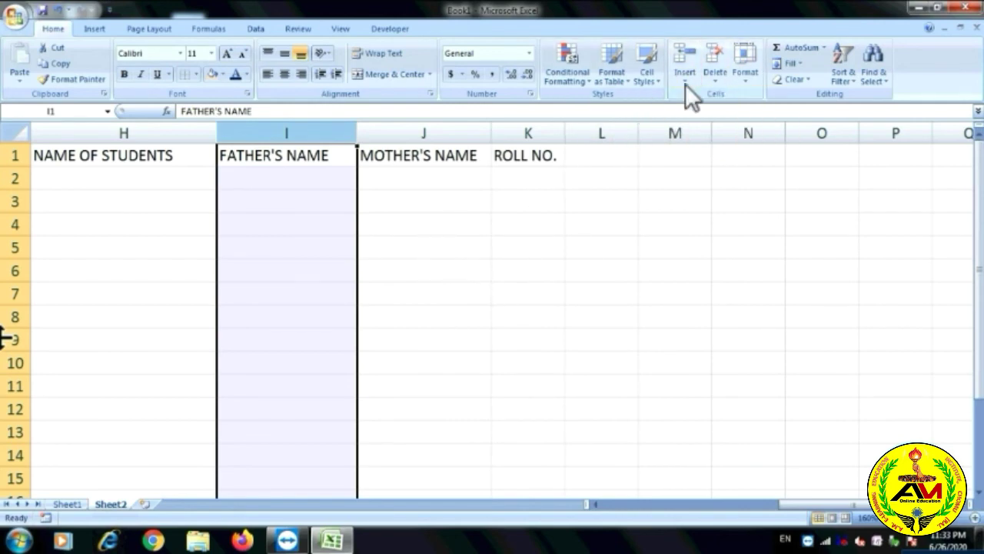
{"action": "left_click", "coordinate": [388, 201]}
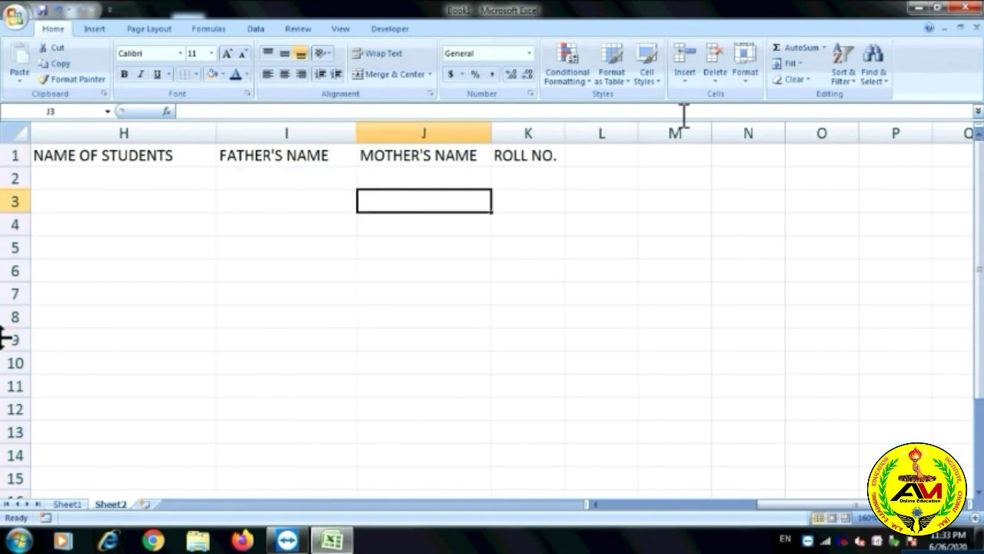
List RAKESH, RAM and PARI in H2:H4 under NAME OF STUDENTS.
{"action": "left_click", "coordinate": [693, 83]}
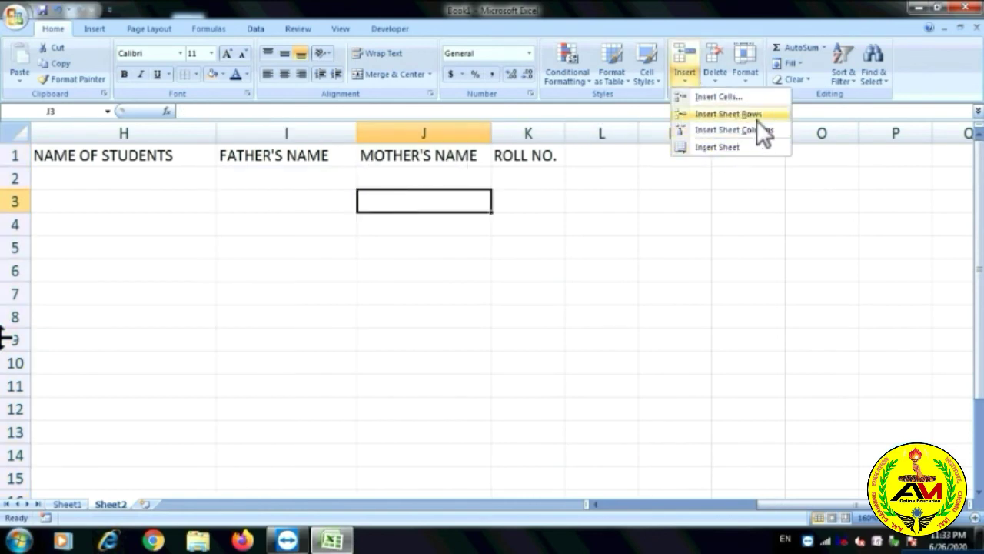
{"action": "left_click", "coordinate": [12, 180]}
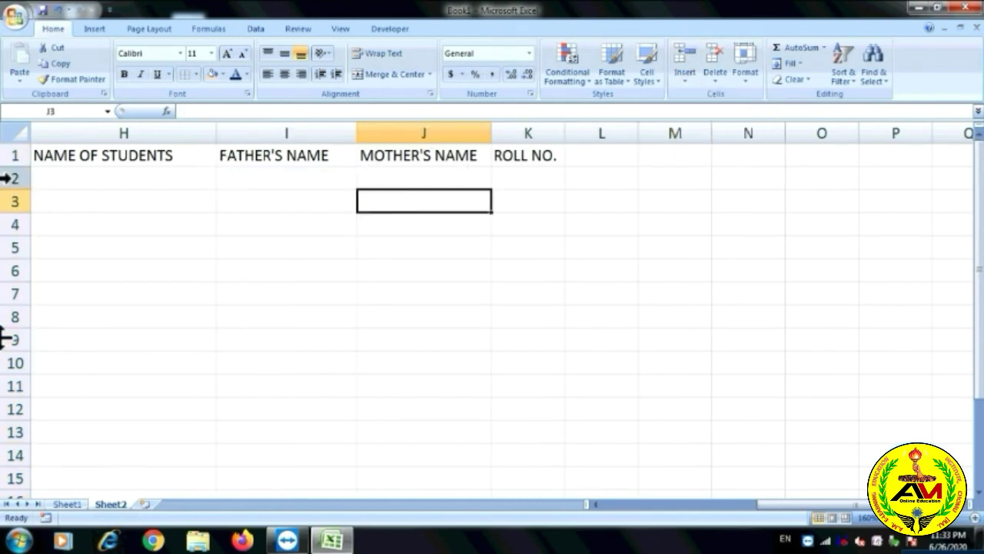
{"action": "left_click", "coordinate": [53, 178]}
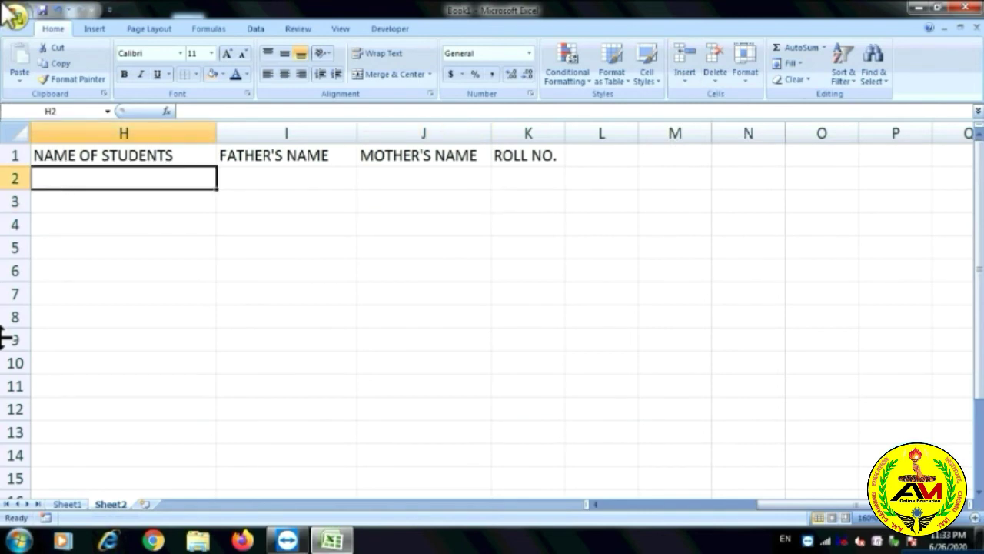
{"action": "type", "text": "RAKESH"}
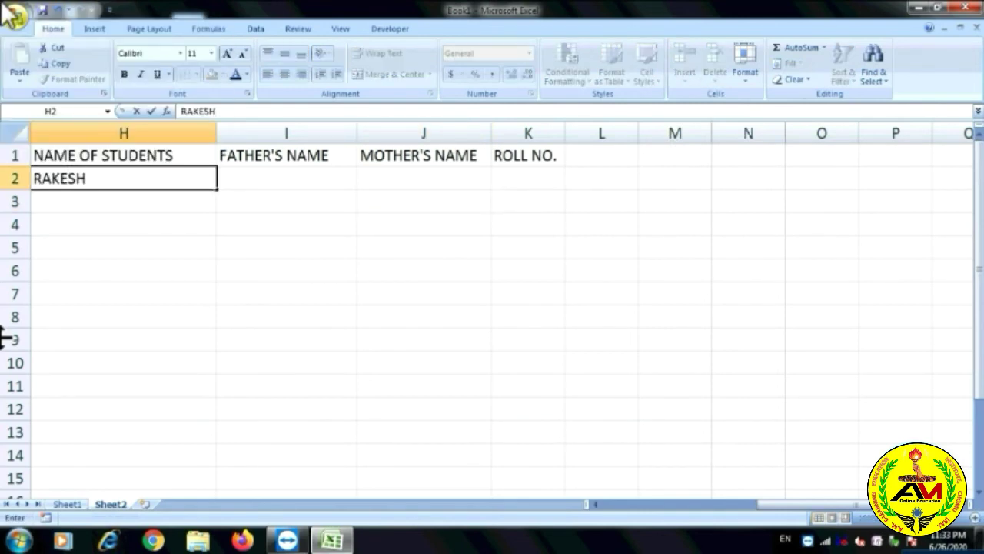
{"action": "key", "text": "Return"}
{"action": "type", "text": "RAM"}
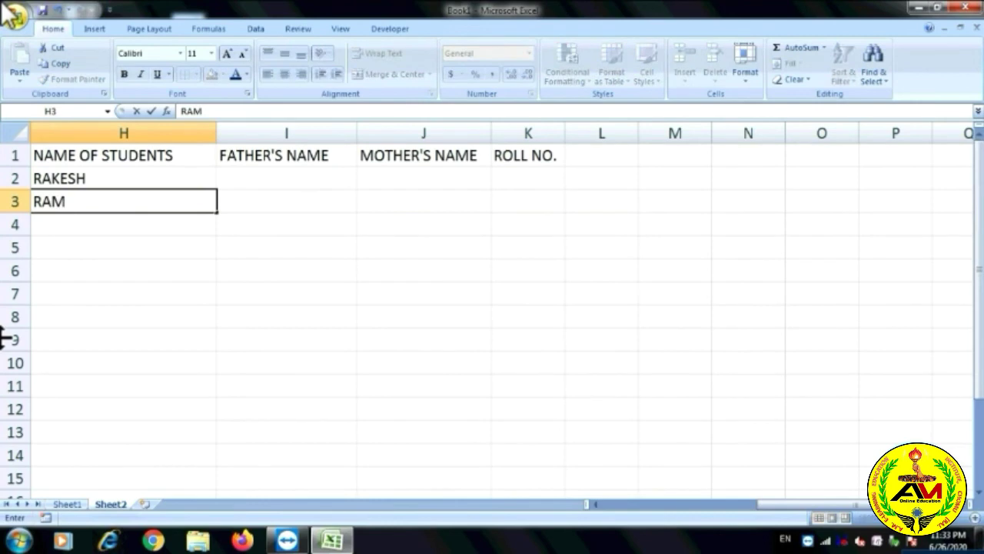
{"action": "key", "text": "Return"}
{"action": "type", "text": "PARI"}
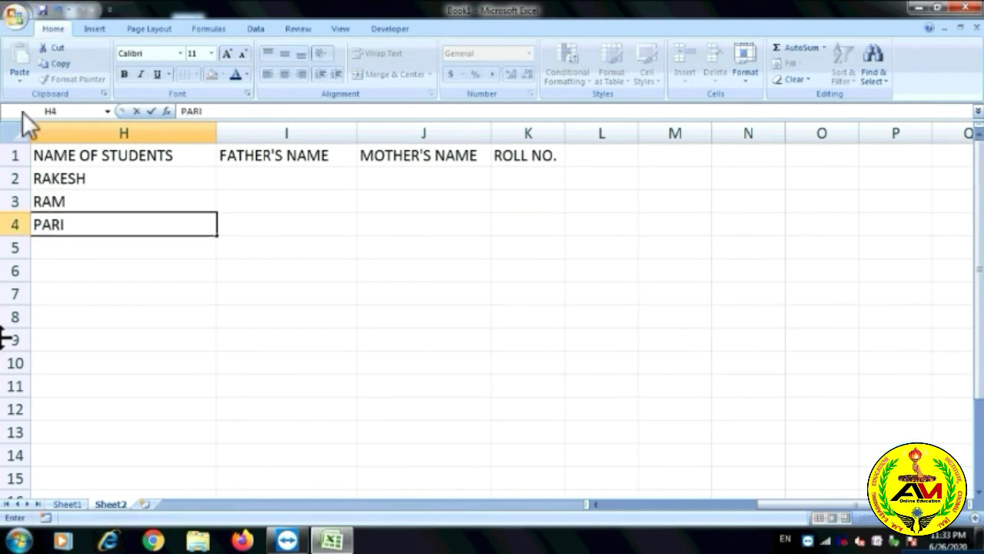
{"action": "key", "text": "ctrl+Return"}
{"action": "left_click", "coordinate": [9, 201]}
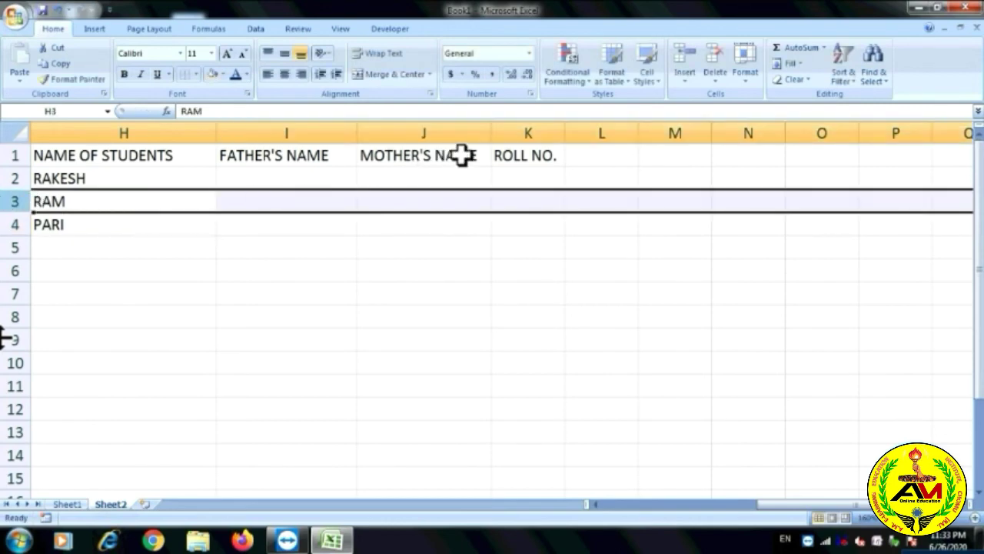
Insert a blank row 3 above the second name, then delete that row again.
{"action": "left_click", "coordinate": [685, 80]}
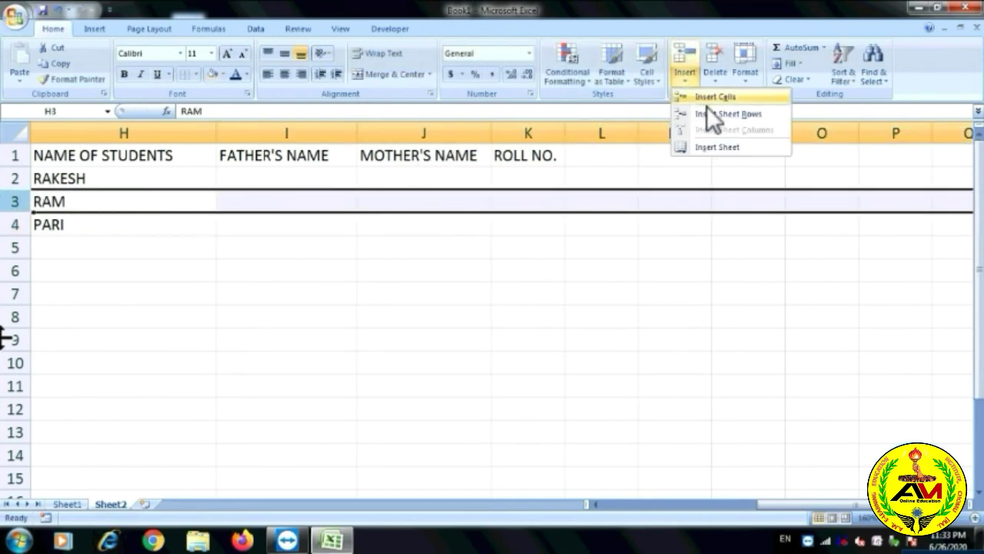
{"action": "left_click", "coordinate": [725, 116]}
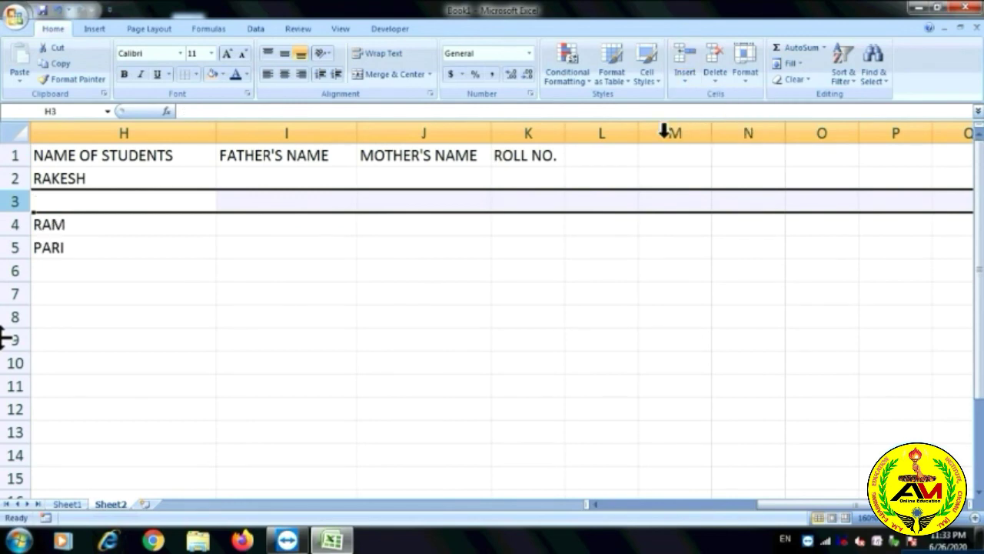
{"action": "left_click", "coordinate": [143, 206]}
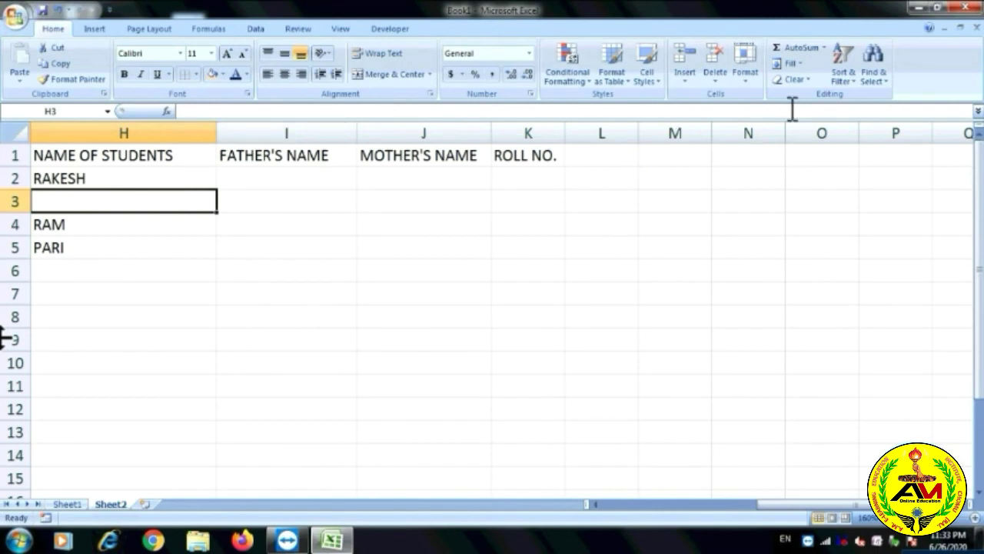
{"action": "left_click", "coordinate": [685, 81]}
{"action": "left_click", "coordinate": [713, 81]}
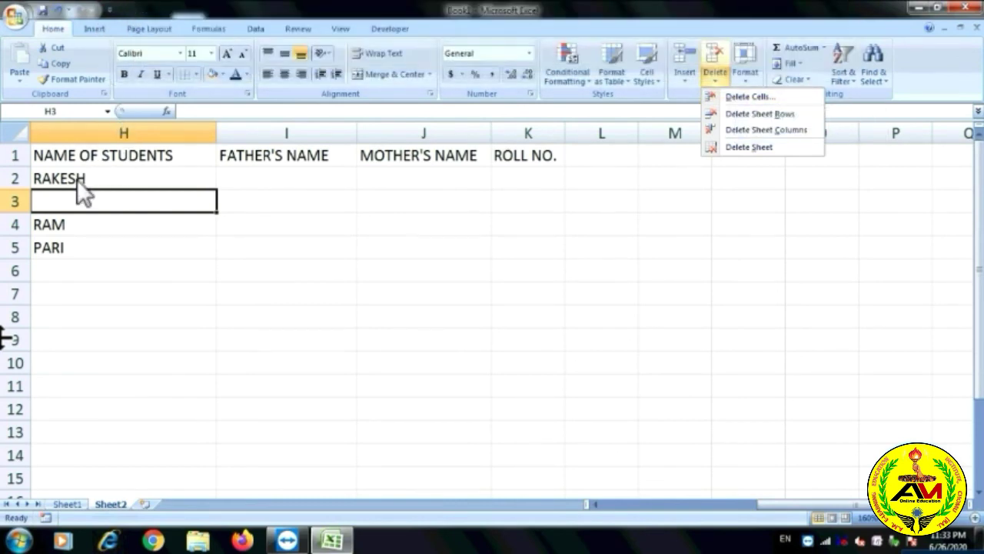
{"action": "left_click", "coordinate": [11, 200]}
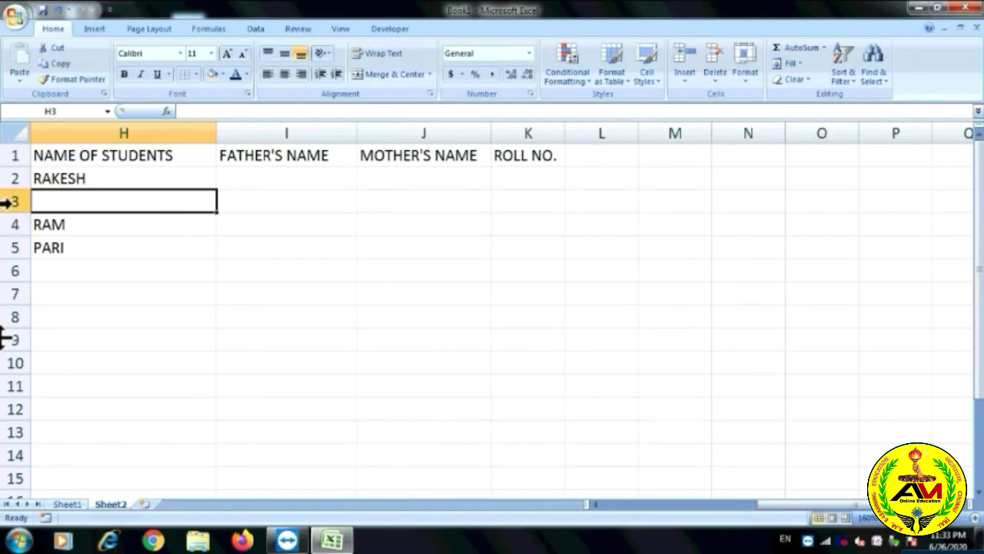
{"action": "left_click", "coordinate": [13, 201]}
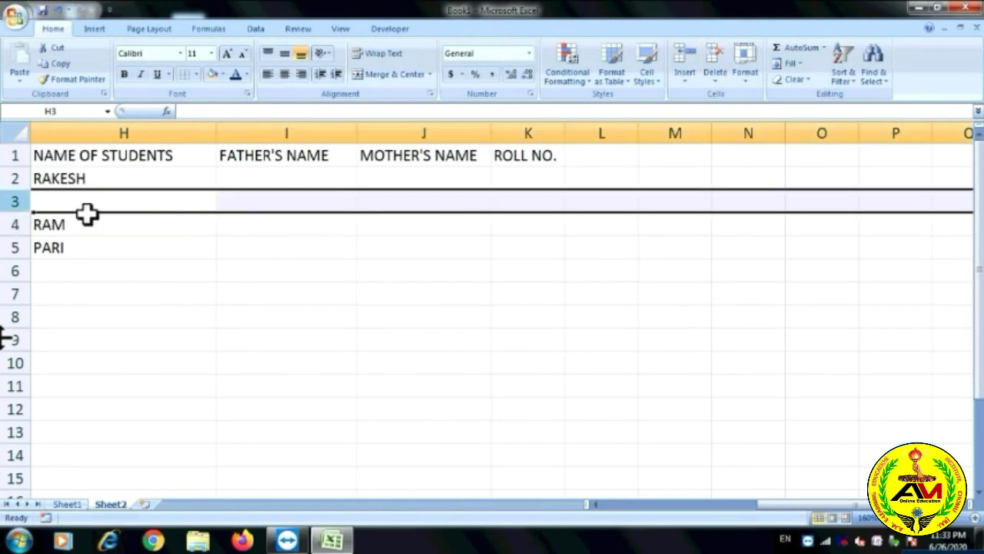
{"action": "left_click", "coordinate": [716, 80]}
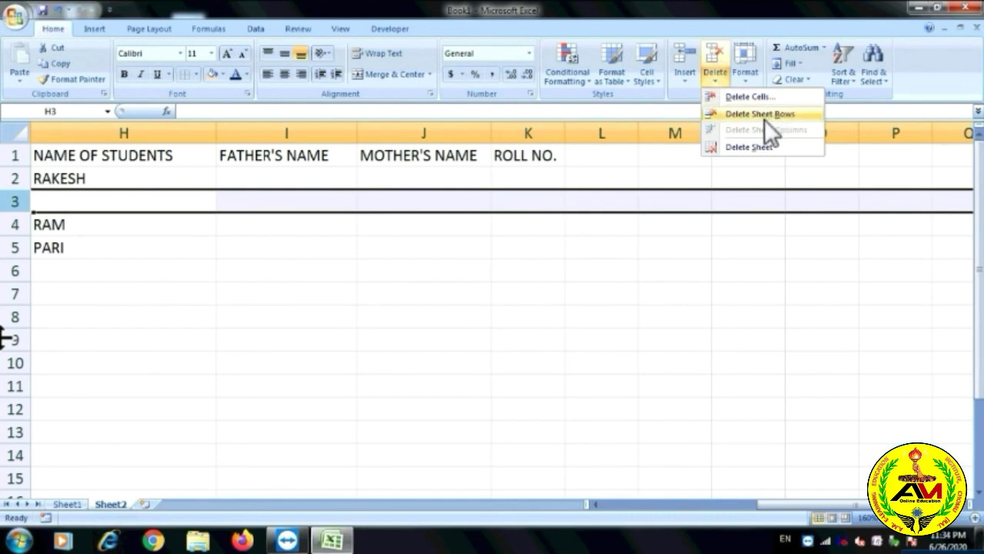
{"action": "left_click", "coordinate": [765, 114]}
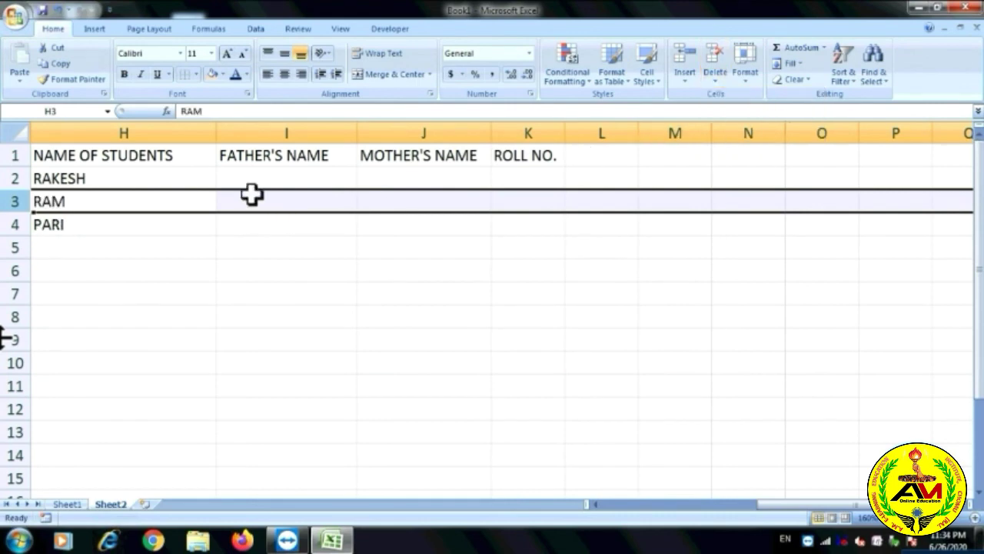
Delete the FATHER'S NAME column so MOTHER'S NAME and ROLL NO. shift into I and J.
{"action": "left_click", "coordinate": [282, 131]}
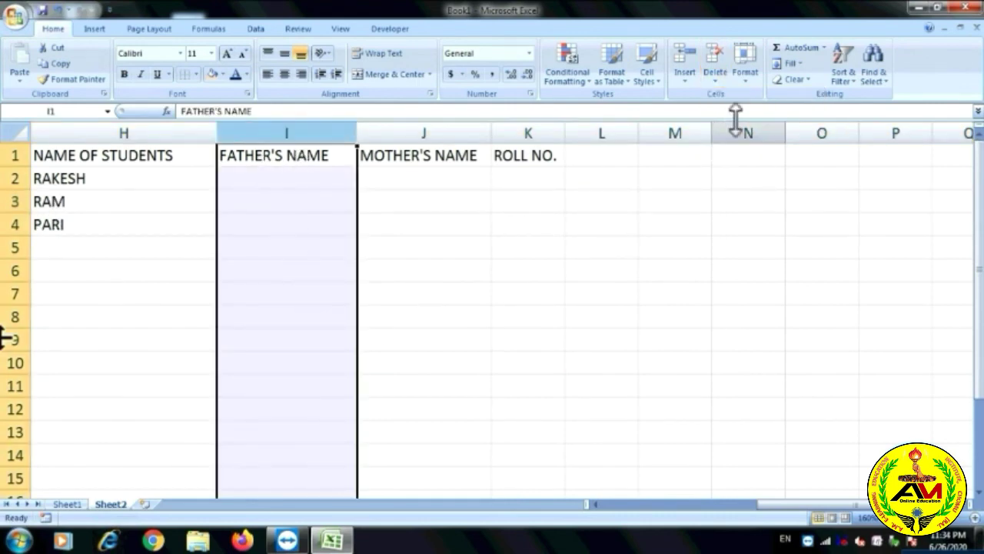
{"action": "left_click", "coordinate": [723, 76]}
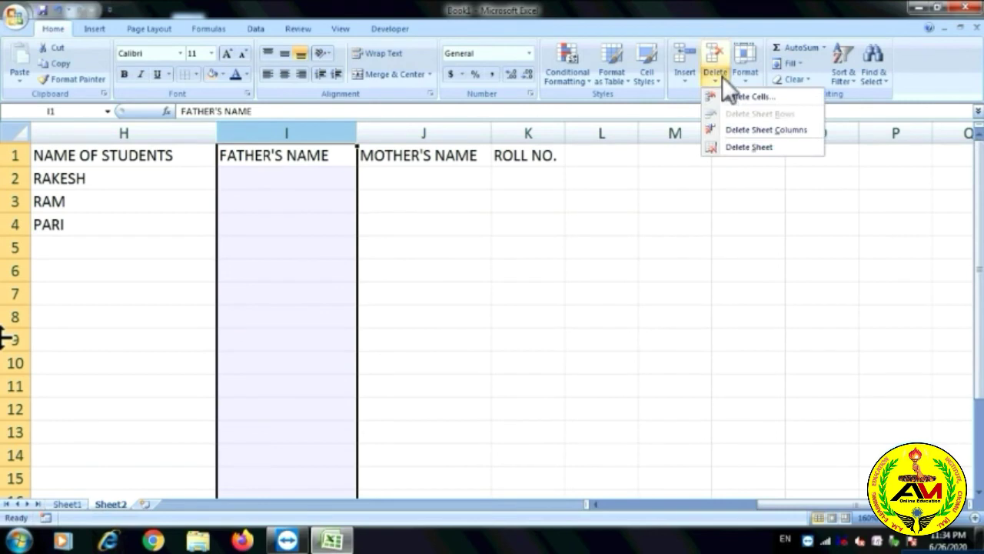
{"action": "left_click", "coordinate": [762, 130]}
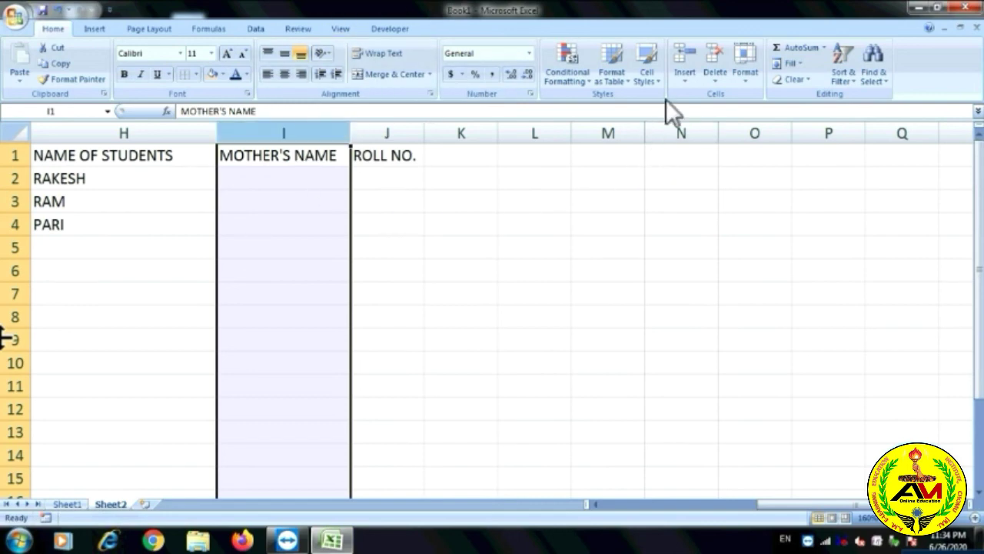
{"action": "left_click", "coordinate": [684, 77]}
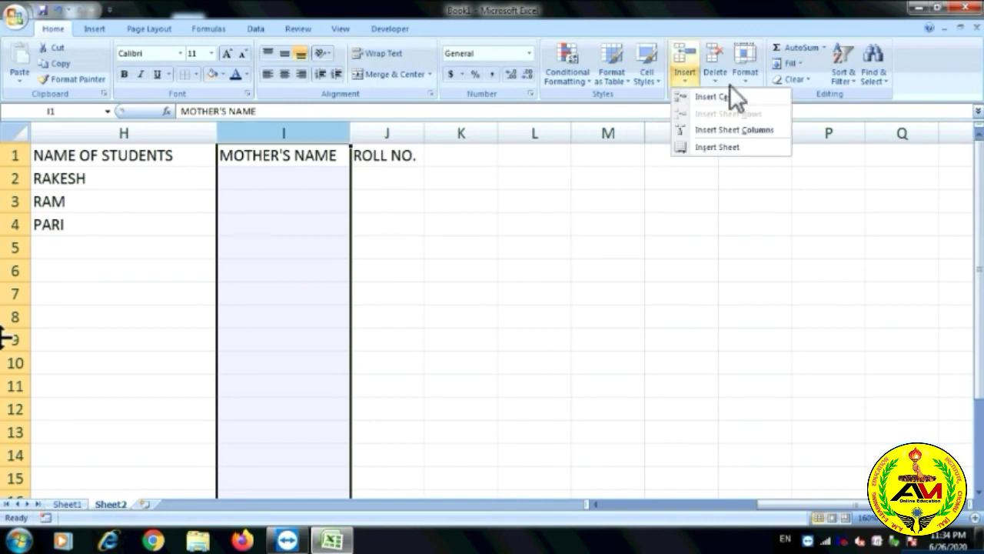
{"action": "left_click", "coordinate": [532, 370]}
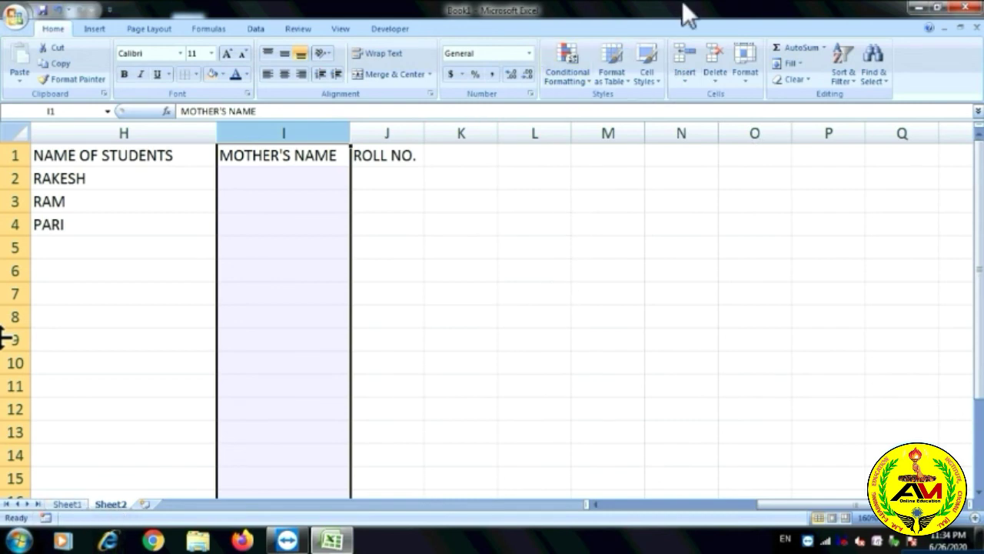
{"action": "left_click", "coordinate": [687, 75]}
{"action": "left_click", "coordinate": [705, 147]}
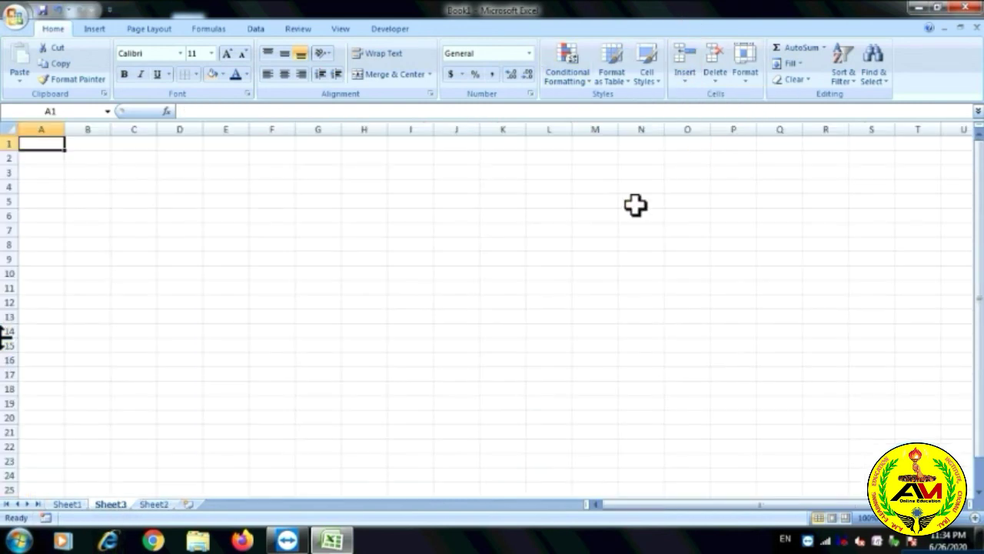
{"action": "left_click", "coordinate": [731, 80]}
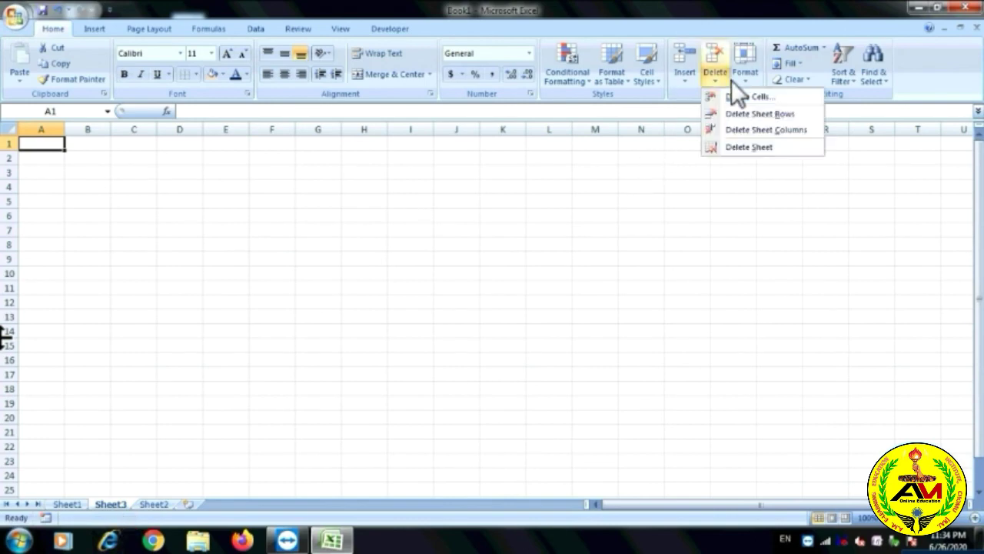
{"action": "left_click", "coordinate": [731, 146]}
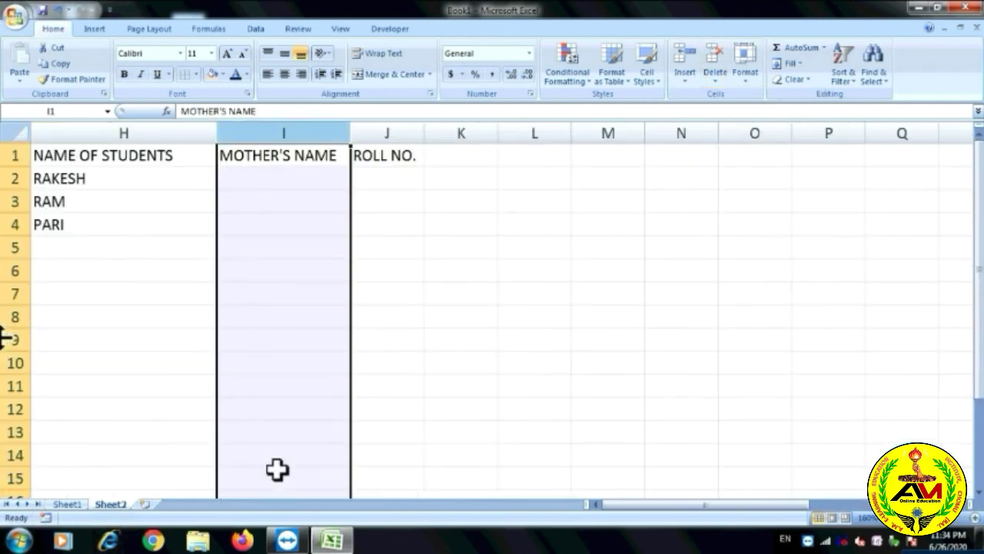
{"action": "left_click", "coordinate": [738, 202]}
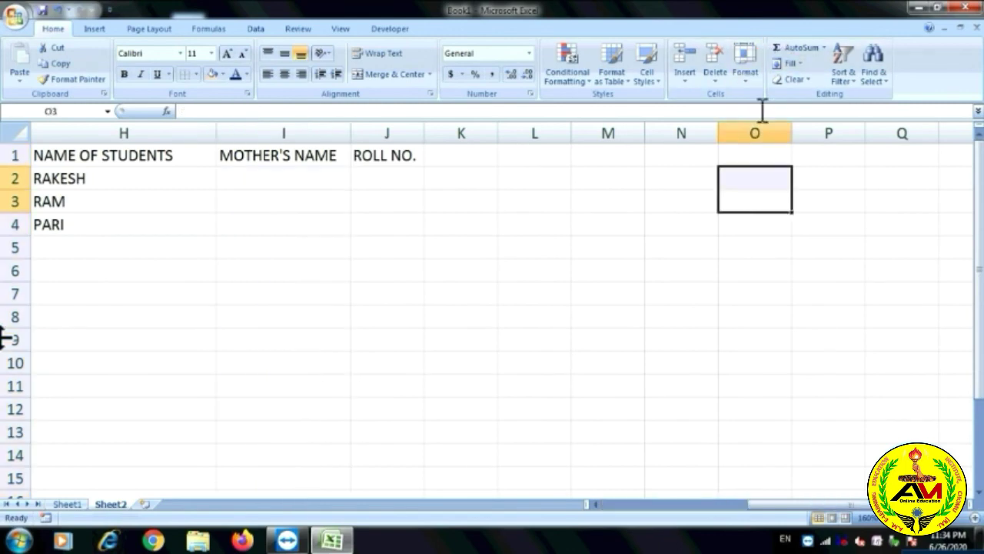
Set row 3's height to 20, then drag its boundary down to make it much taller.
{"action": "left_click", "coordinate": [746, 77]}
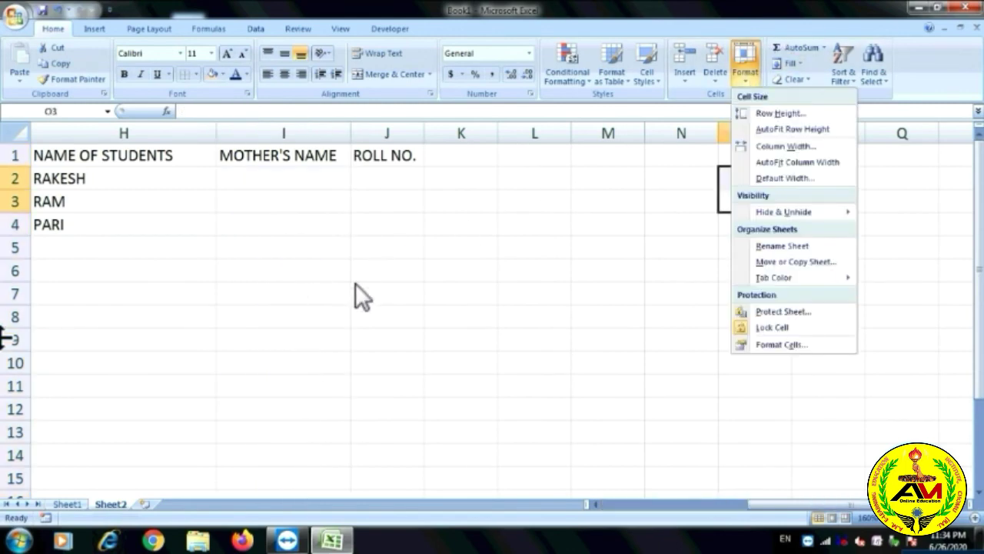
{"action": "left_click", "coordinate": [391, 266]}
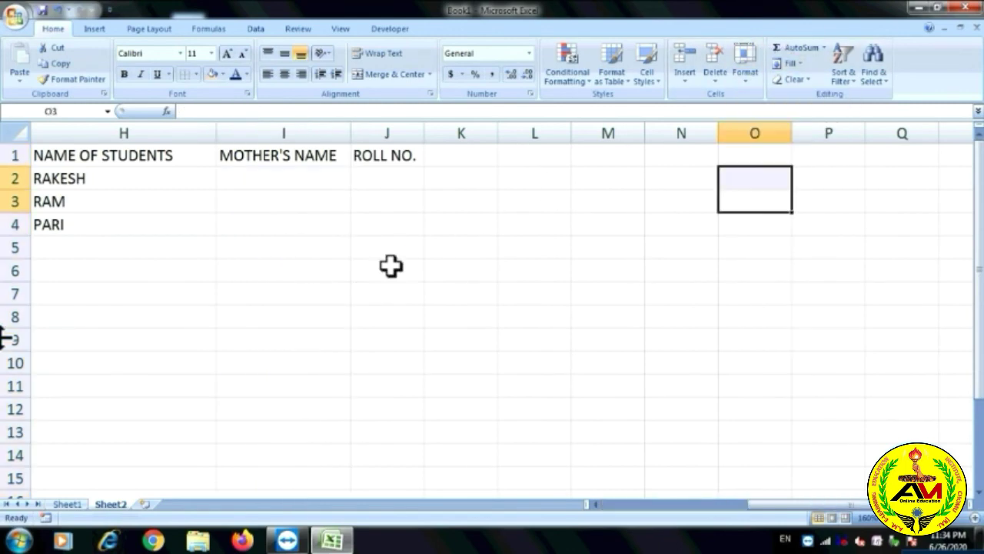
{"action": "left_click", "coordinate": [742, 77]}
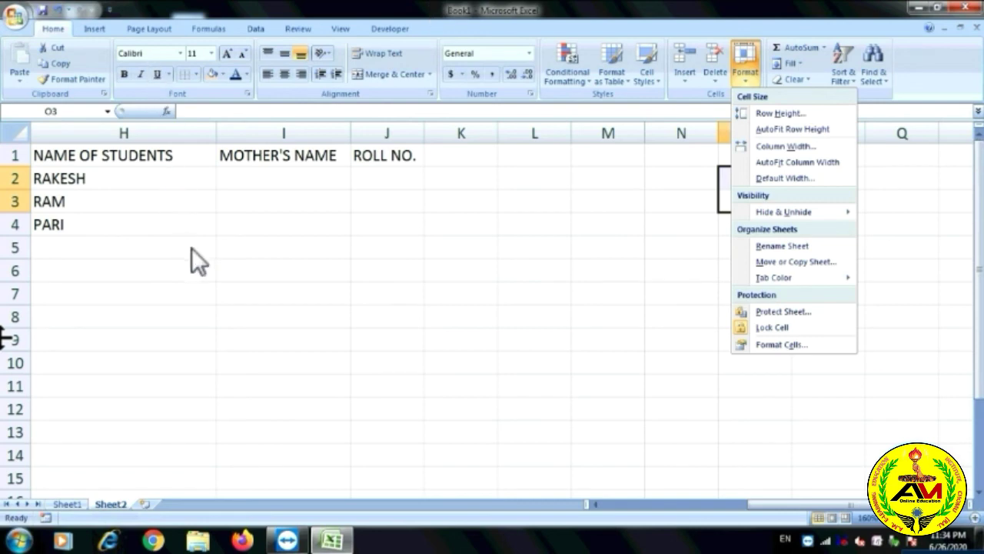
{"action": "left_click", "coordinate": [282, 203]}
{"action": "left_click", "coordinate": [267, 198]}
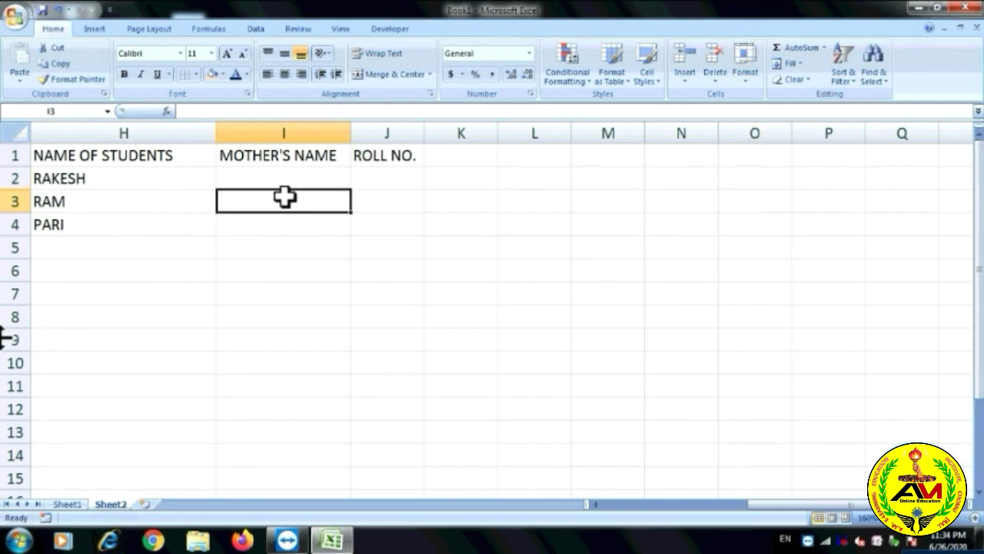
{"action": "left_click", "coordinate": [744, 80]}
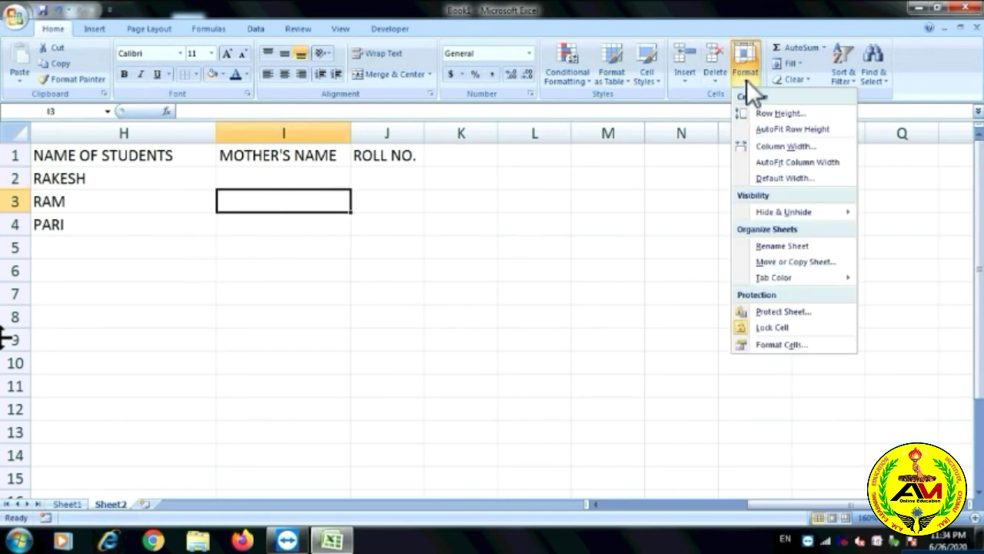
{"action": "left_click", "coordinate": [768, 114]}
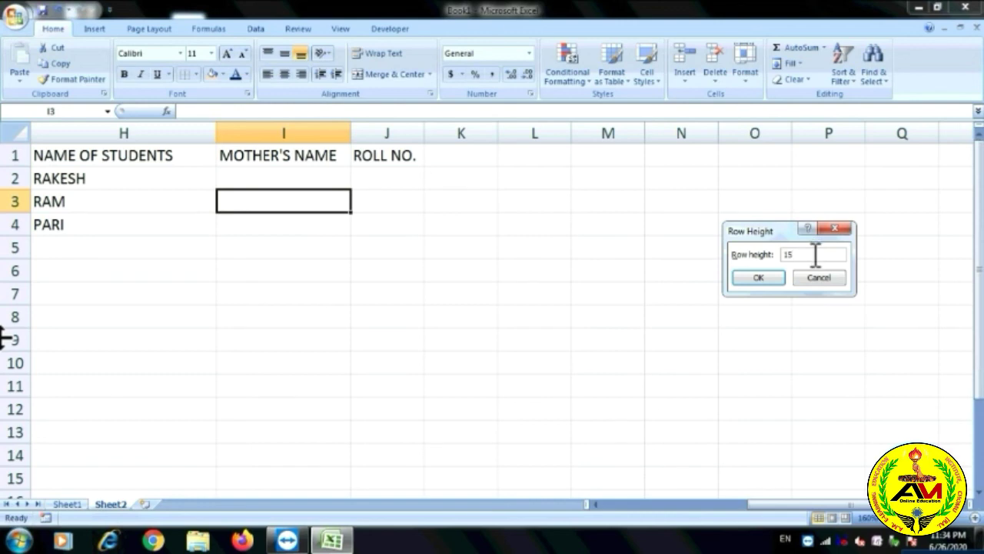
{"action": "left_click_drag", "start_coordinate": [800, 255], "coordinate": [777, 253]}
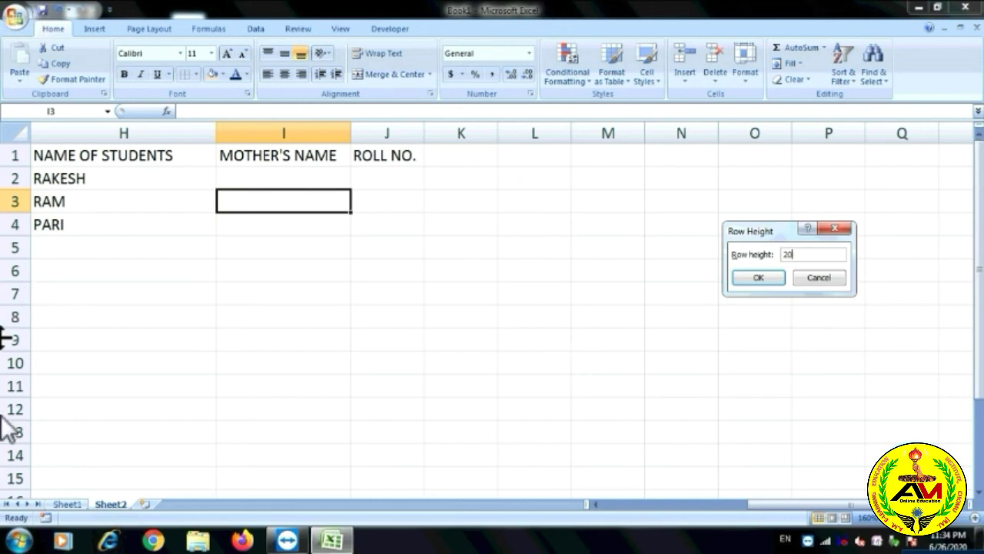
{"action": "left_click", "coordinate": [756, 279]}
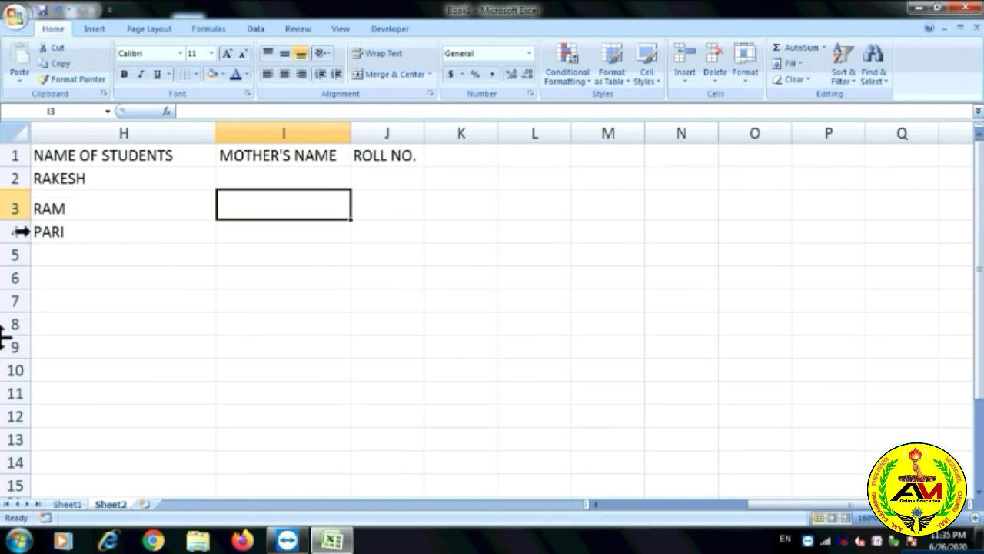
{"action": "left_click_drag", "start_coordinate": [22, 219], "coordinate": [23, 265]}
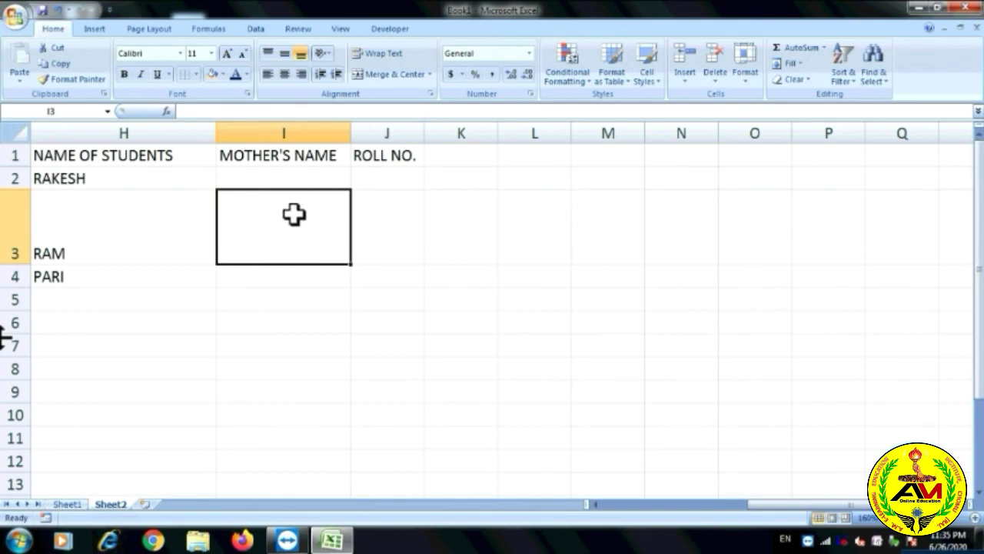
{"action": "left_click", "coordinate": [743, 77]}
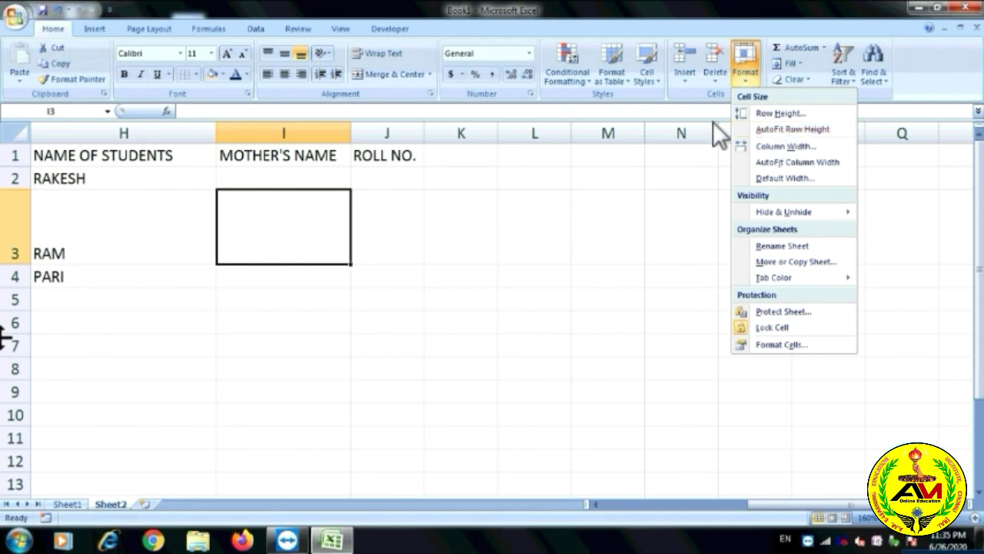
Enter the placeholder text JKHJKHUKJHUIGYUG into cell L1.
{"action": "left_click", "coordinate": [83, 178]}
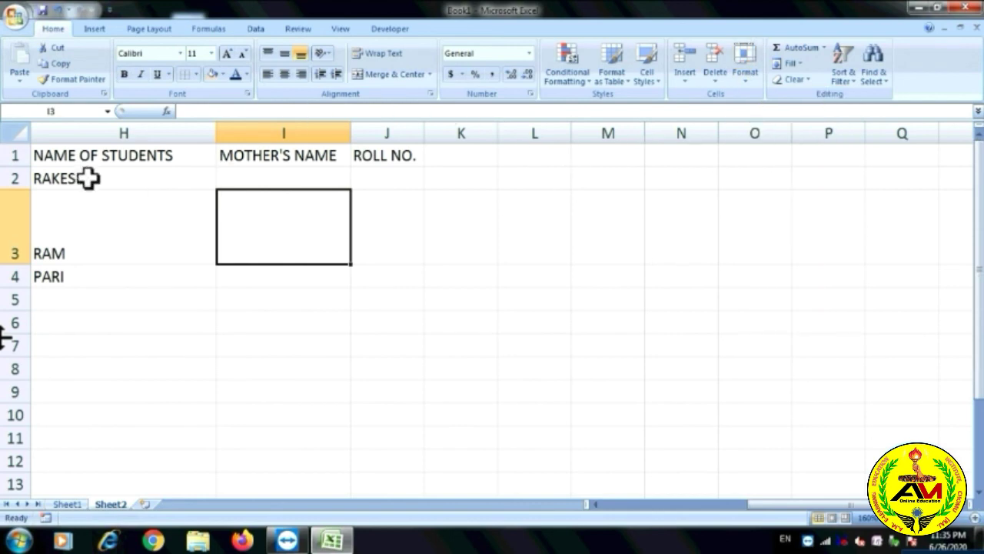
{"action": "left_click", "coordinate": [86, 178]}
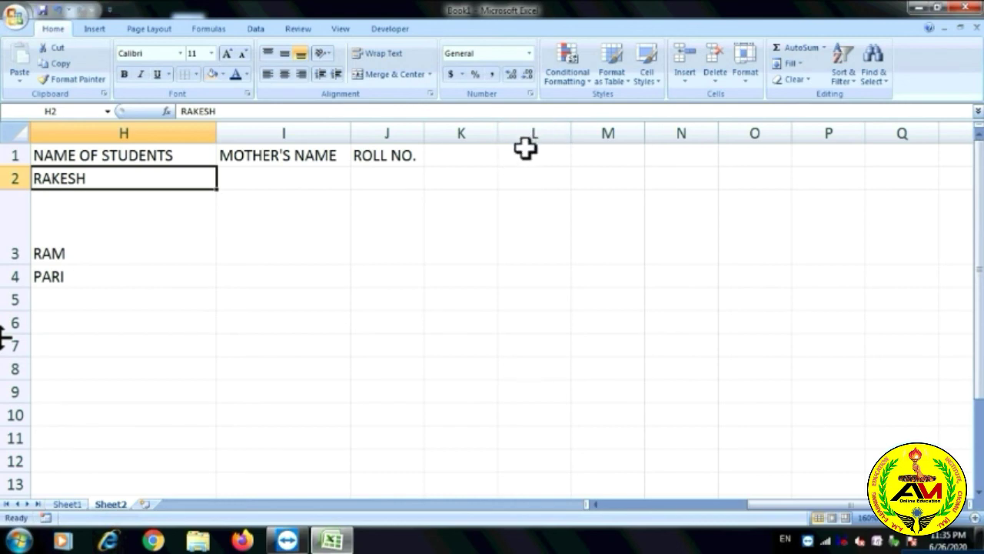
{"action": "left_click", "coordinate": [523, 154]}
{"action": "type", "text": "KHJKHUKJHUIGYUG"}
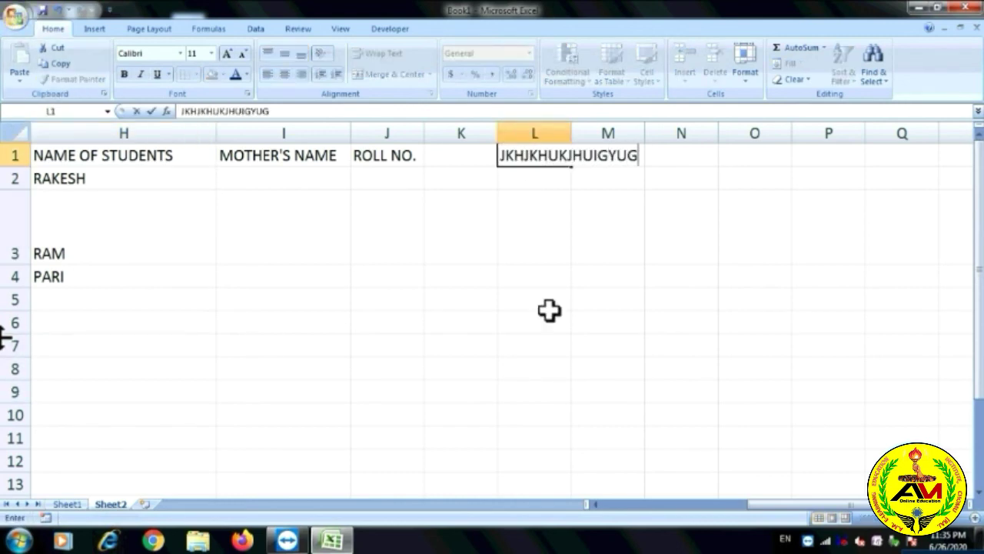
{"action": "left_click", "coordinate": [605, 205]}
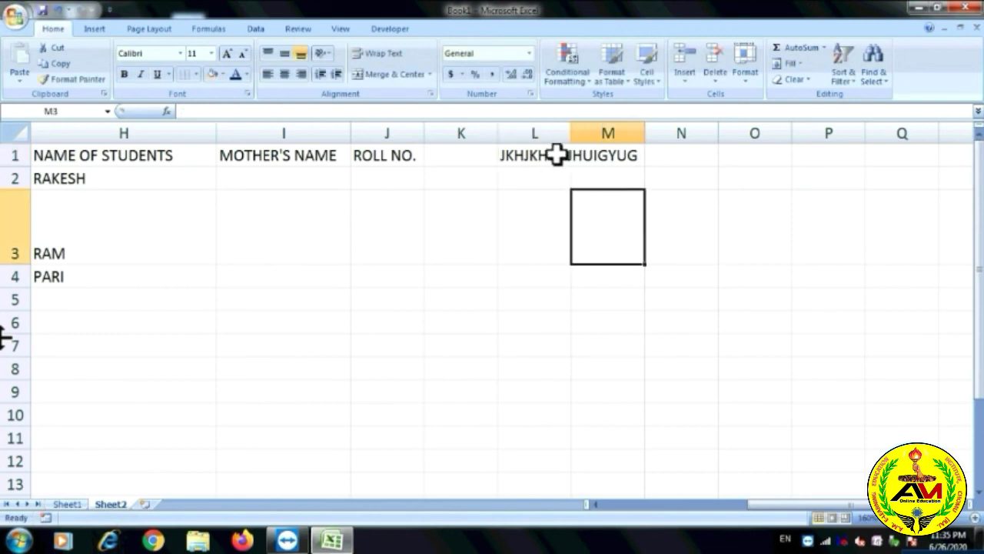
AutoFit column L to its text, then set column L's width to 50.
{"action": "left_click", "coordinate": [560, 154]}
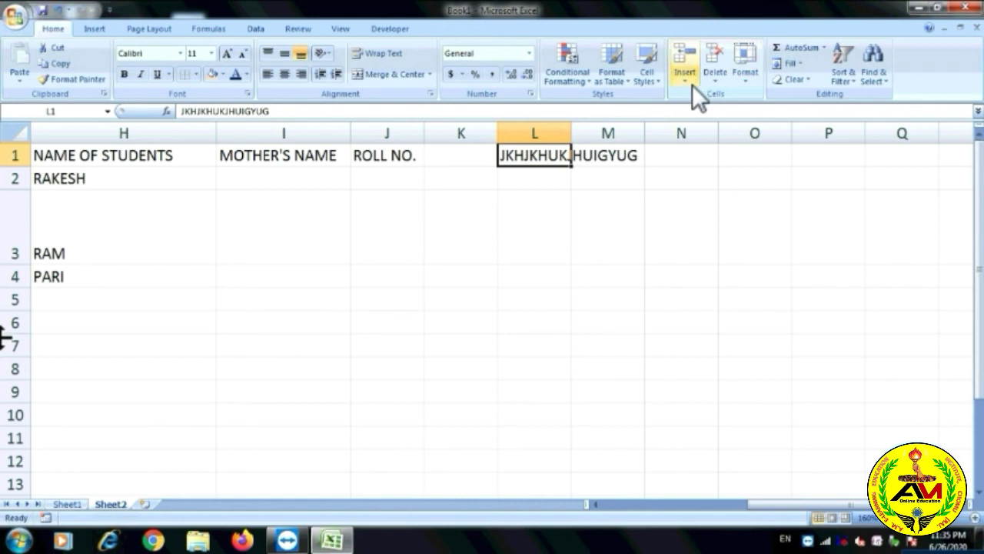
{"action": "left_click", "coordinate": [751, 85]}
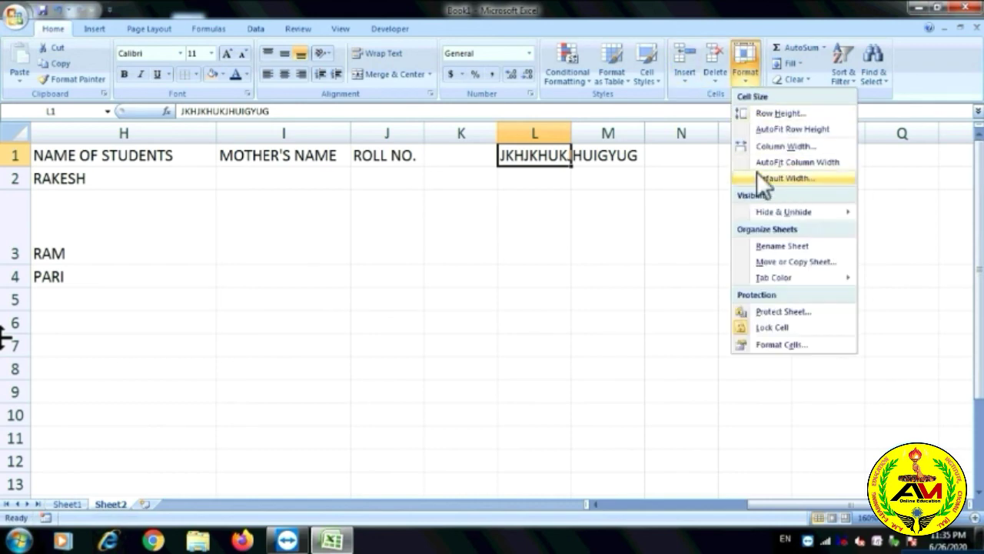
{"action": "left_click", "coordinate": [781, 162]}
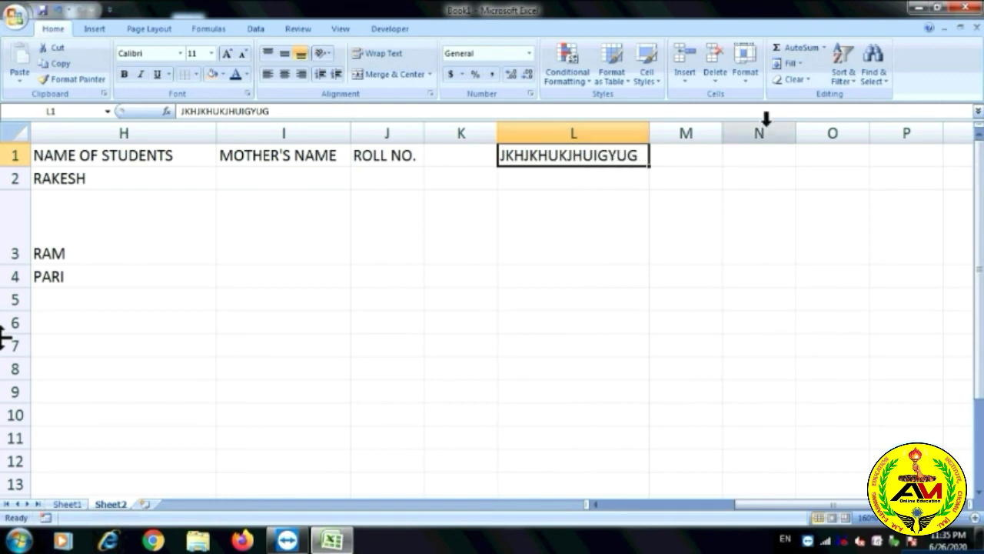
{"action": "left_click", "coordinate": [752, 83]}
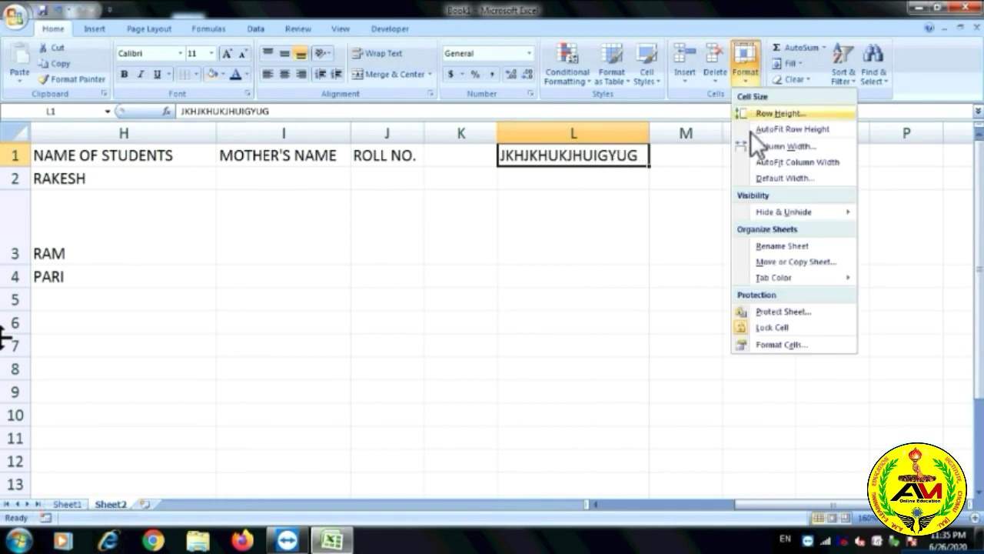
{"action": "left_click", "coordinate": [792, 147]}
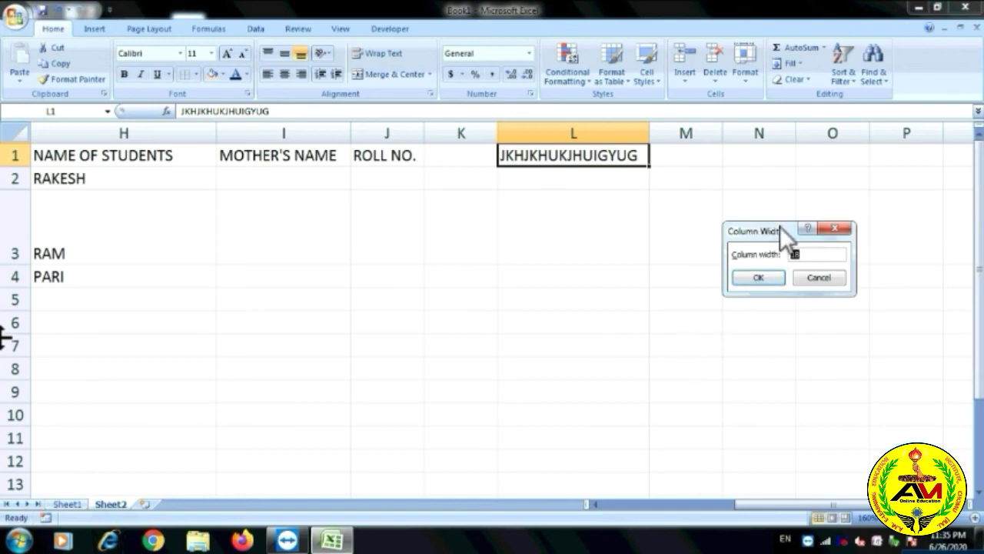
{"action": "left_click_drag", "start_coordinate": [780, 226], "coordinate": [750, 235]}
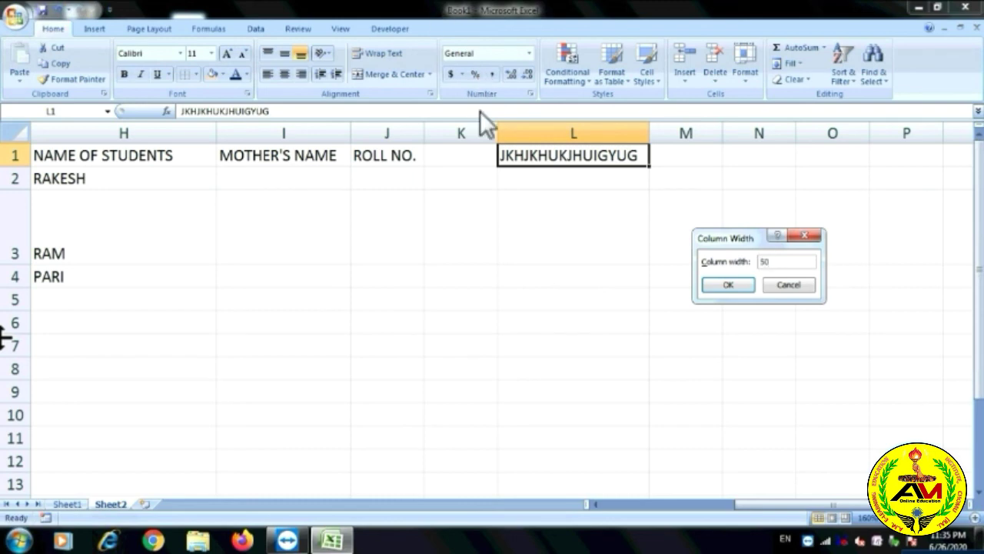
{"action": "left_click", "coordinate": [723, 286]}
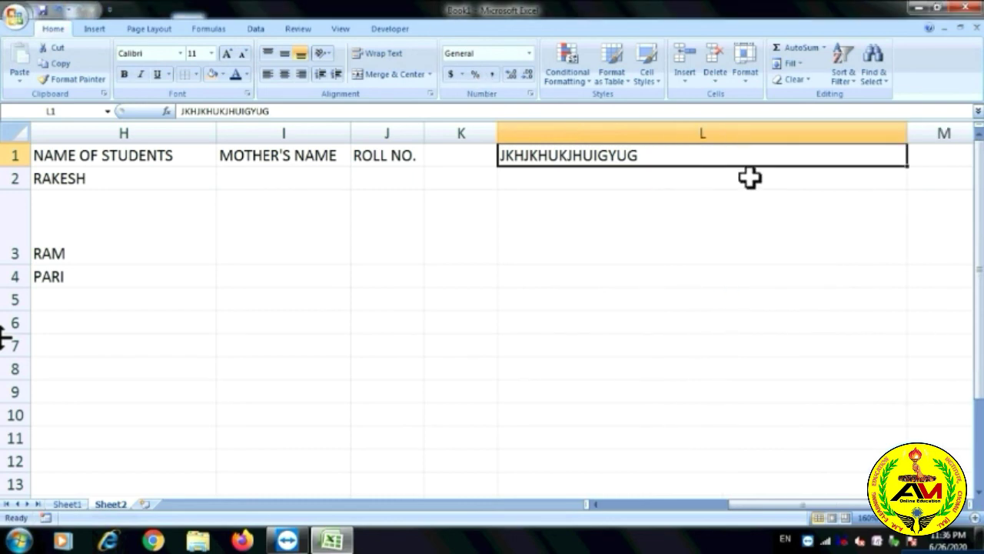
{"action": "left_click", "coordinate": [749, 81]}
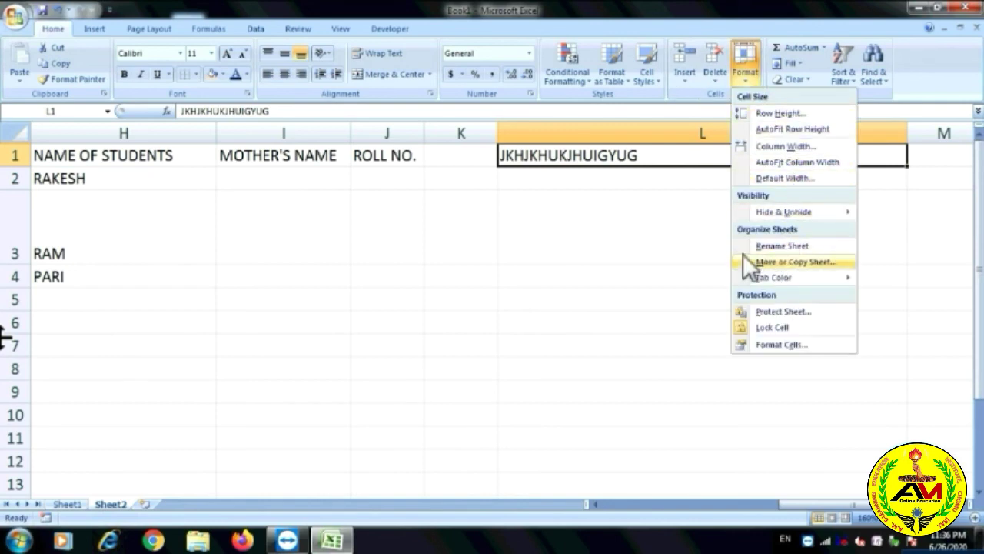
{"action": "left_click", "coordinate": [611, 222]}
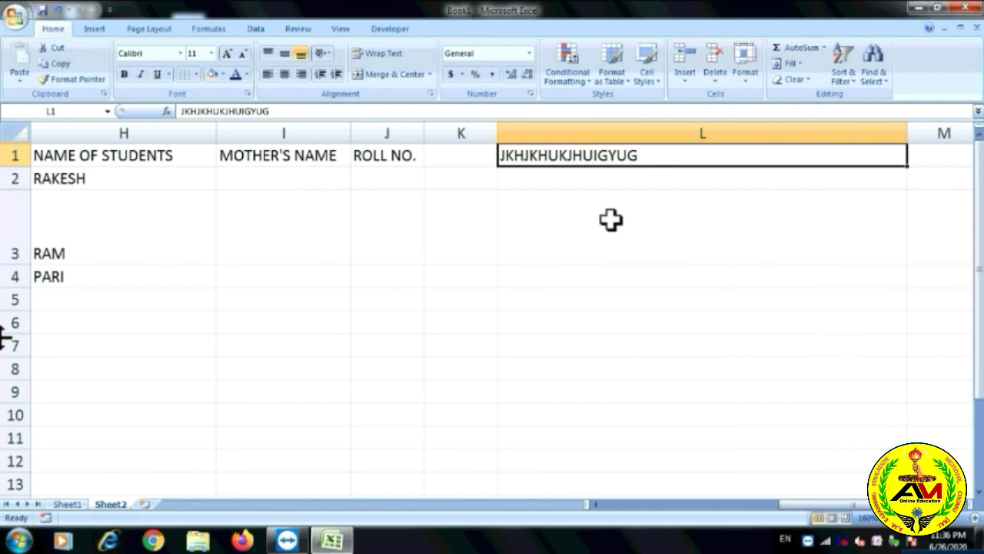
{"action": "left_click", "coordinate": [321, 133]}
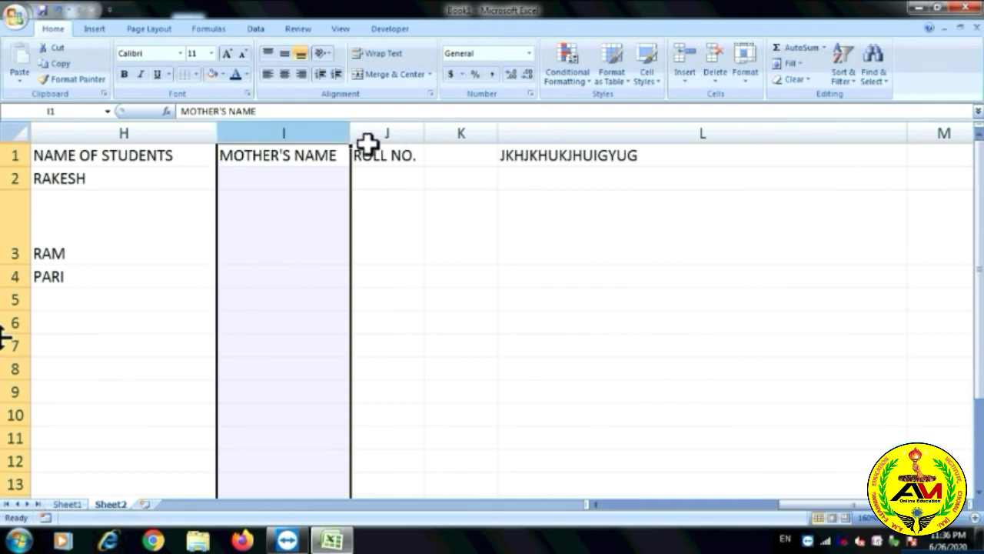
{"action": "left_click_drag", "start_coordinate": [332, 132], "coordinate": [330, 176]}
{"action": "left_click", "coordinate": [750, 83]}
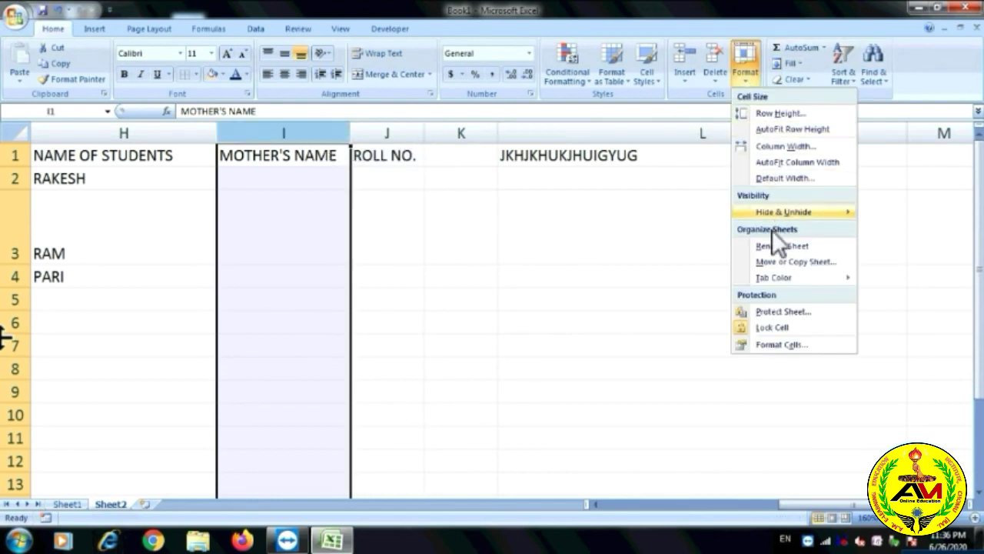
{"action": "mouse_move", "coordinate": [797, 216]}
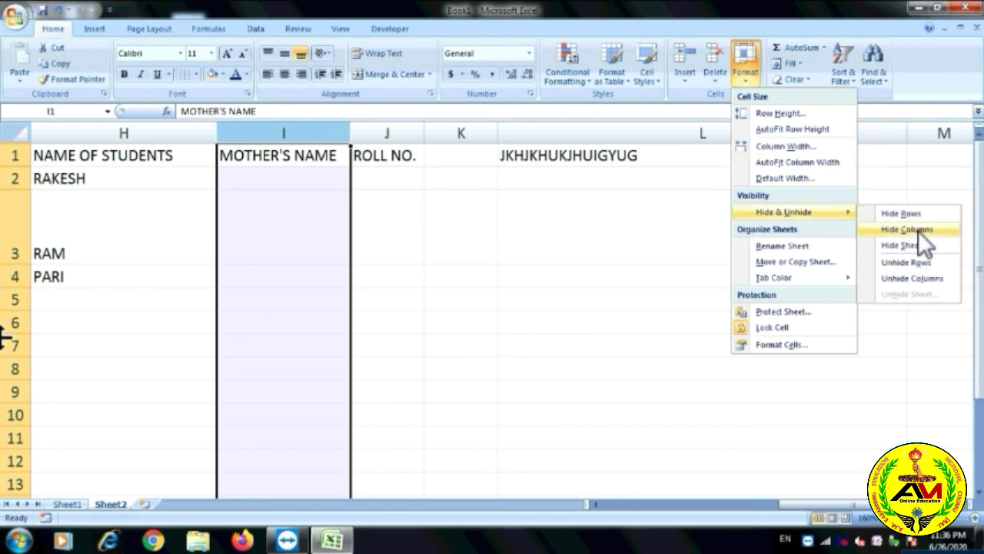
{"action": "left_click", "coordinate": [918, 230]}
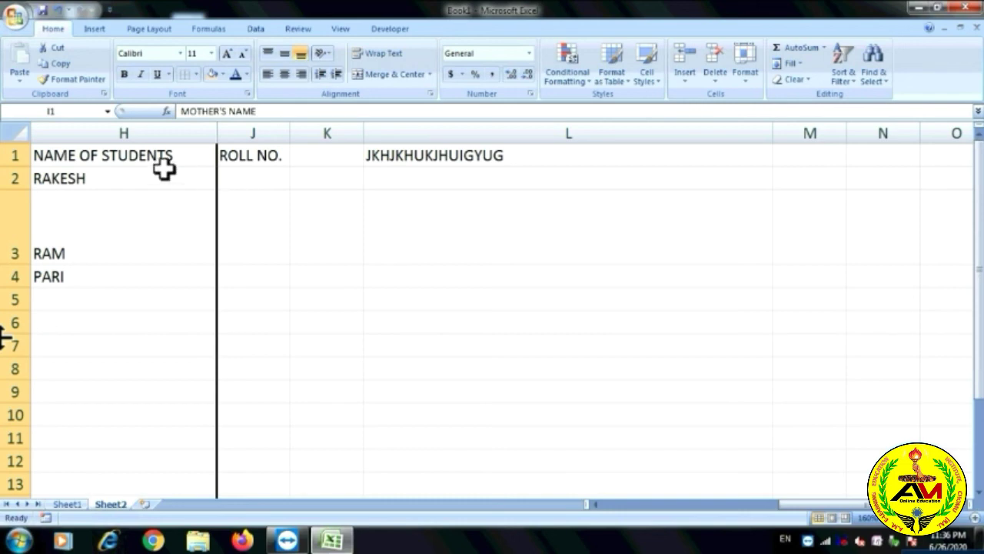
{"action": "left_click", "coordinate": [744, 84]}
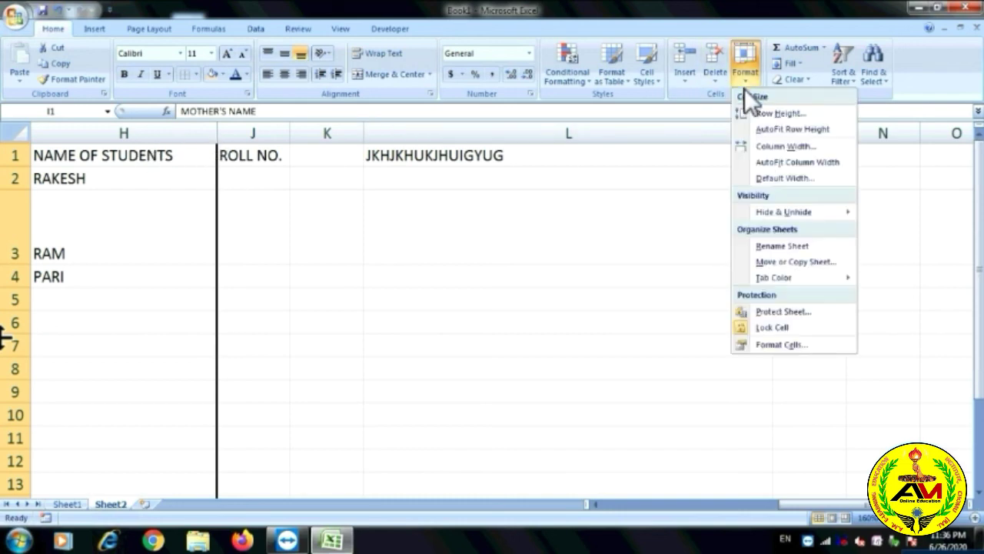
{"action": "mouse_move", "coordinate": [790, 279]}
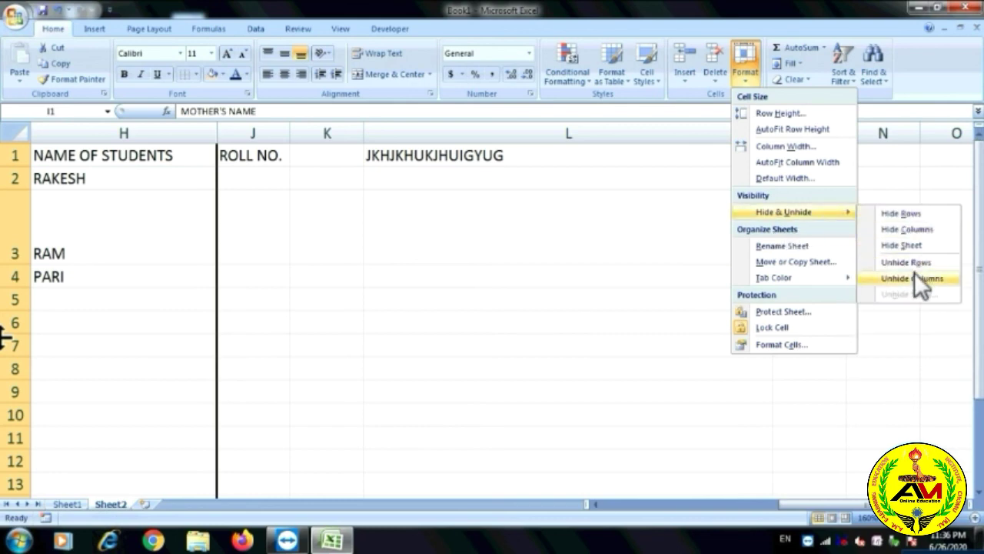
{"action": "left_click", "coordinate": [914, 279]}
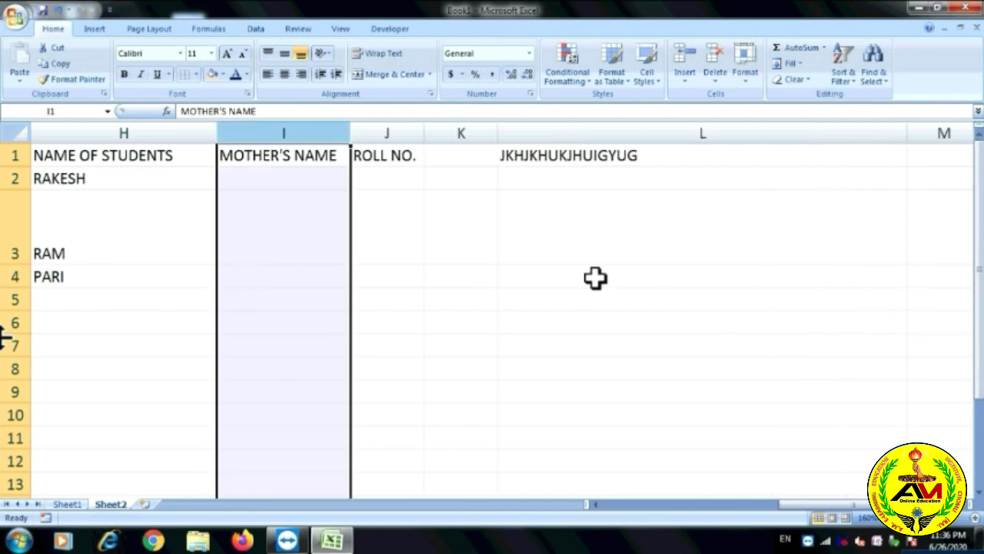
{"action": "left_click", "coordinate": [752, 80]}
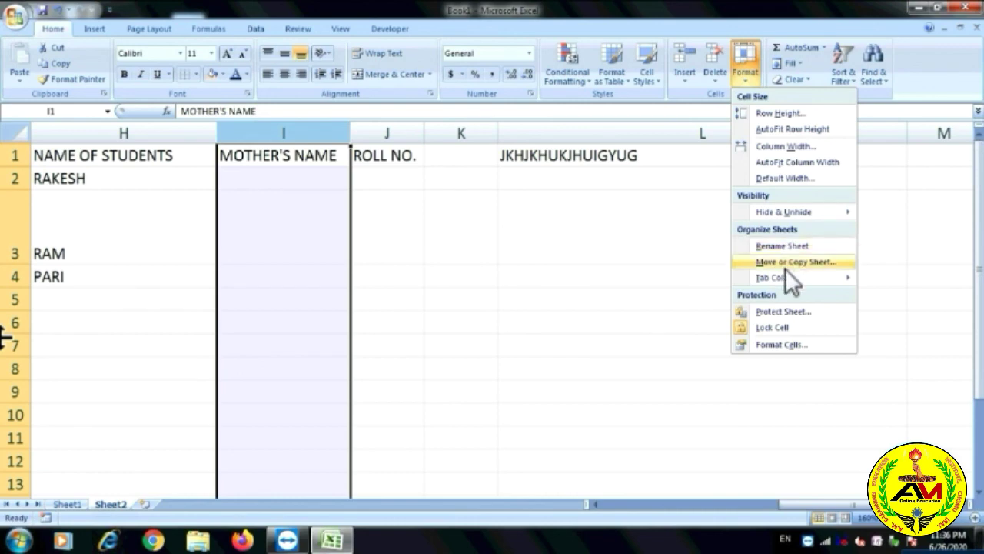
Give Sheet2's tab a red colour, check it from Sheet1, then return to Sheet2.
{"action": "mouse_move", "coordinate": [784, 278]}
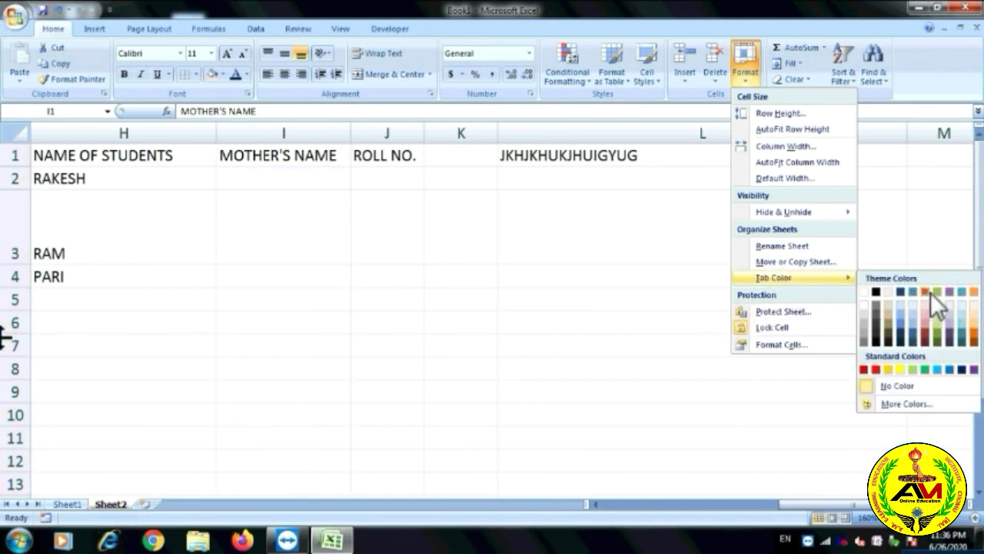
{"action": "left_click", "coordinate": [930, 292]}
{"action": "left_click", "coordinate": [67, 504]}
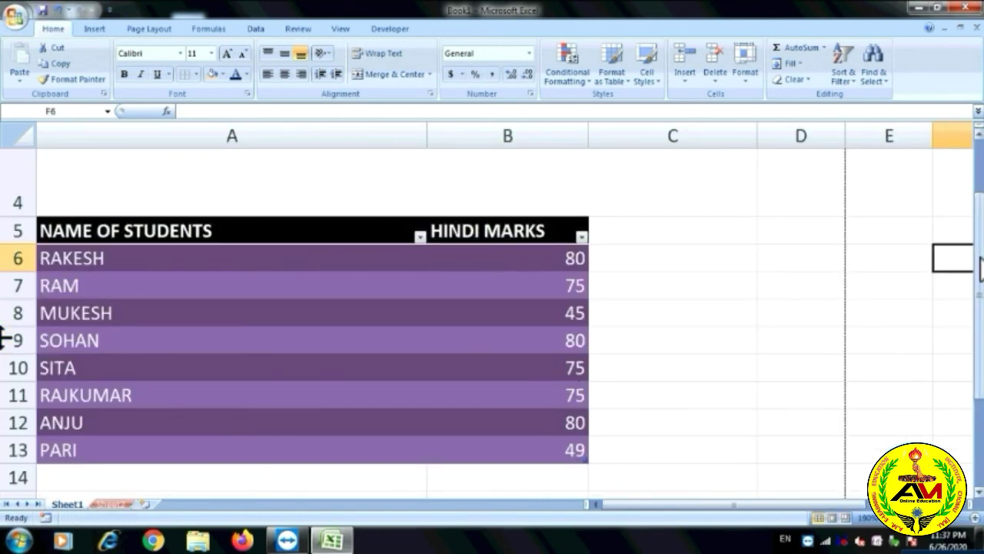
{"action": "left_click_drag", "start_coordinate": [981, 265], "coordinate": [979, 223]}
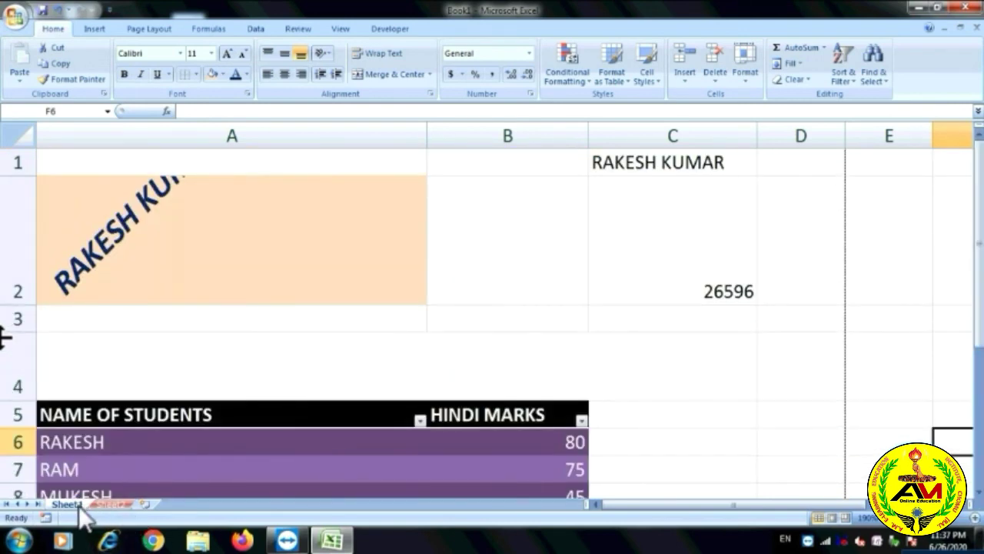
{"action": "left_click", "coordinate": [114, 505]}
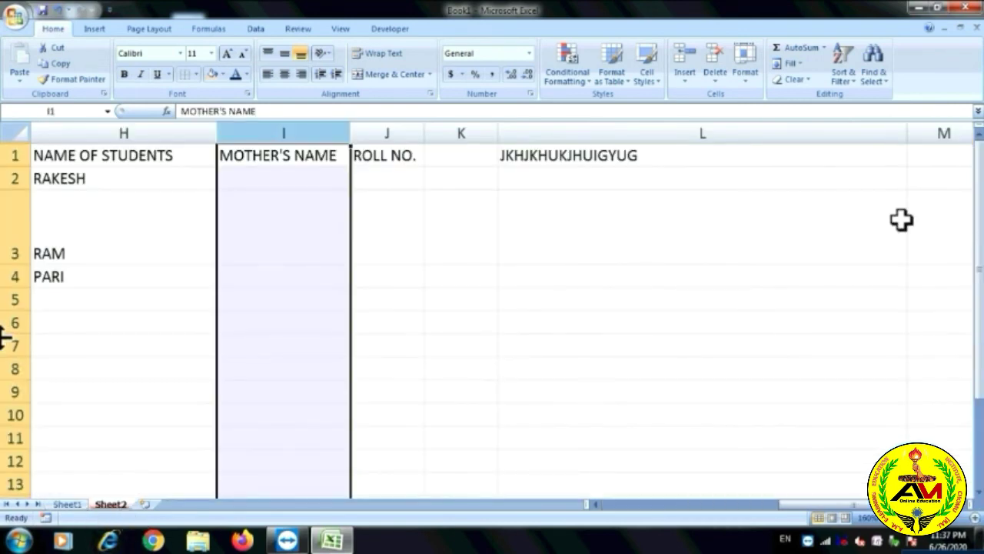
{"action": "left_click", "coordinate": [746, 82]}
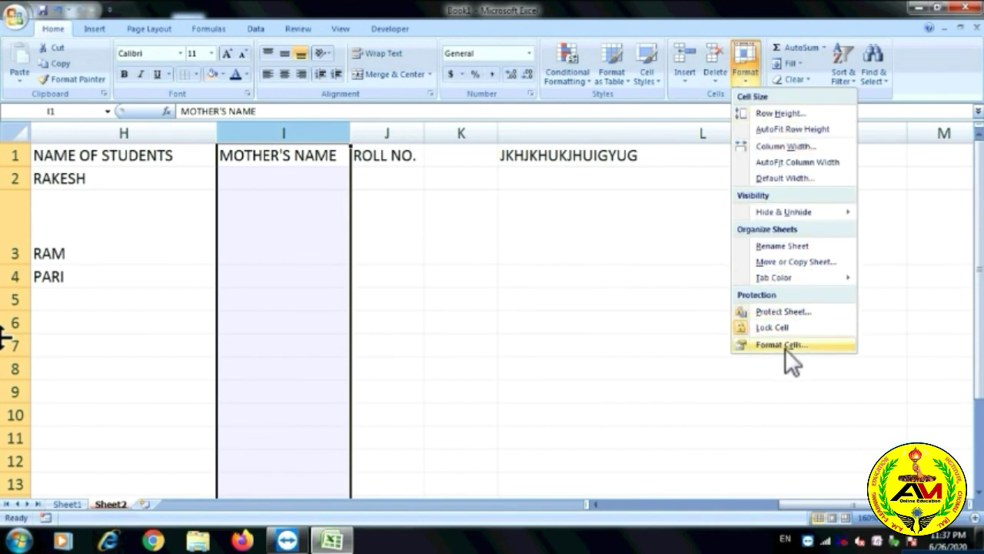
{"action": "left_click", "coordinate": [783, 346]}
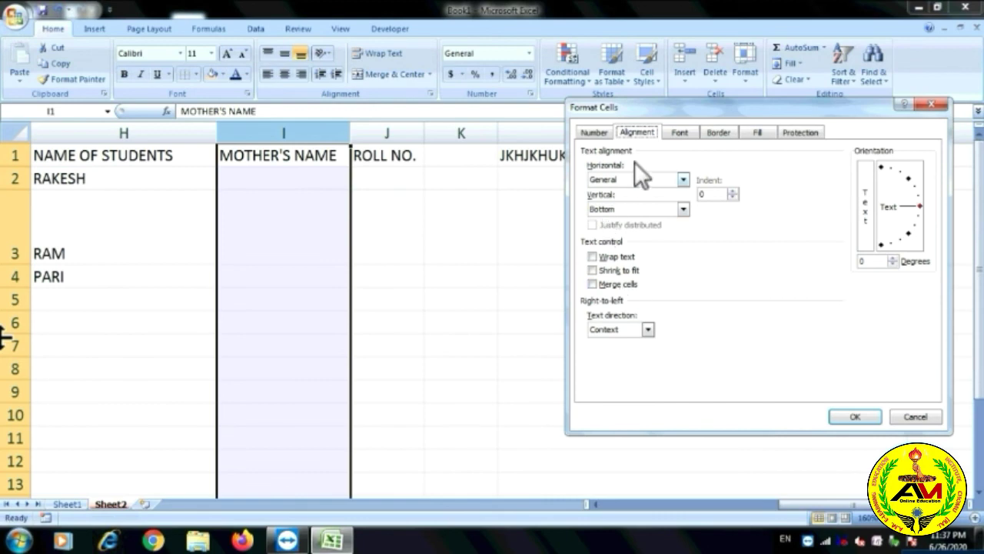
{"action": "left_click", "coordinate": [929, 104]}
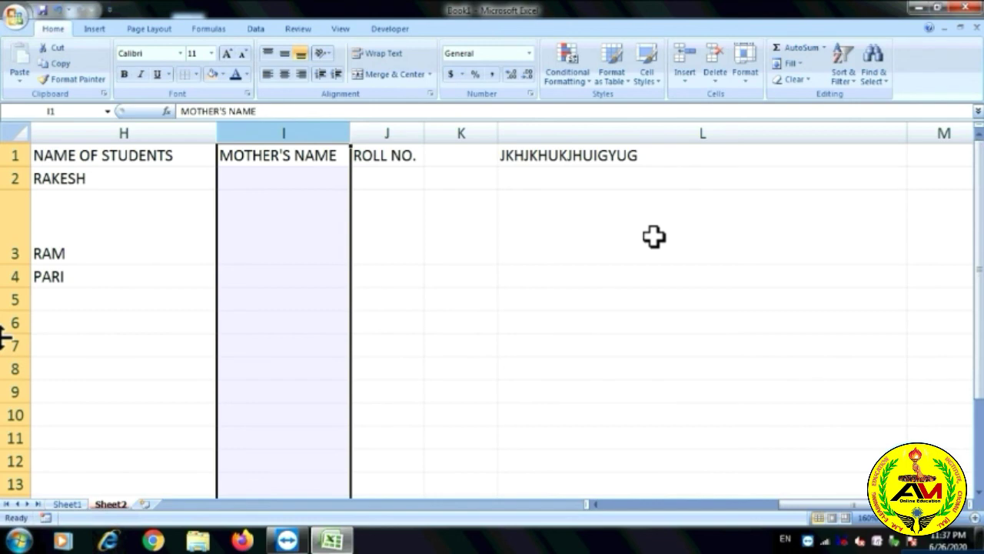
Enter the marks 50, 85, 85 and 41 into cells L3:L6.
{"action": "left_click", "coordinate": [653, 237]}
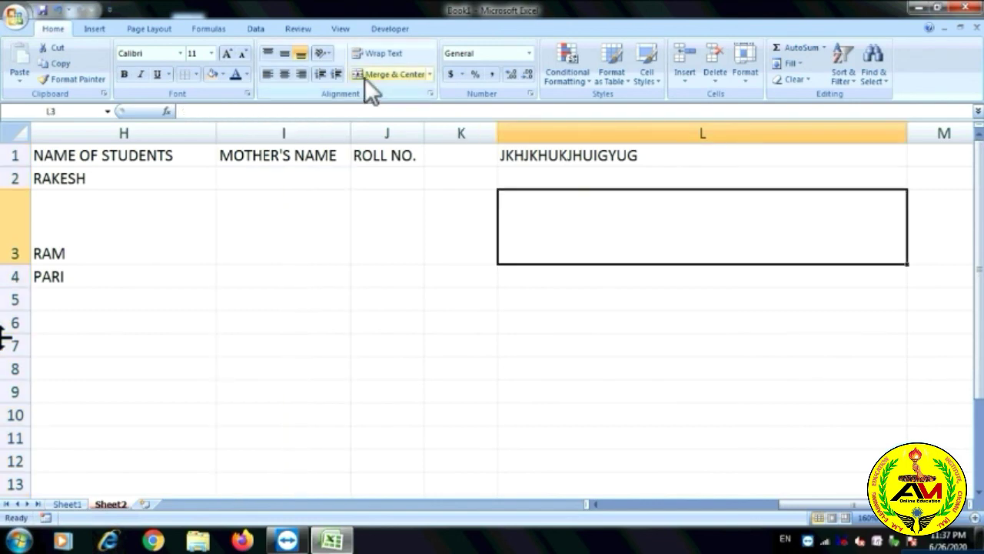
{"action": "type", "text": "50"}
{"action": "key", "text": "Return"}
{"action": "type", "text": "85"}
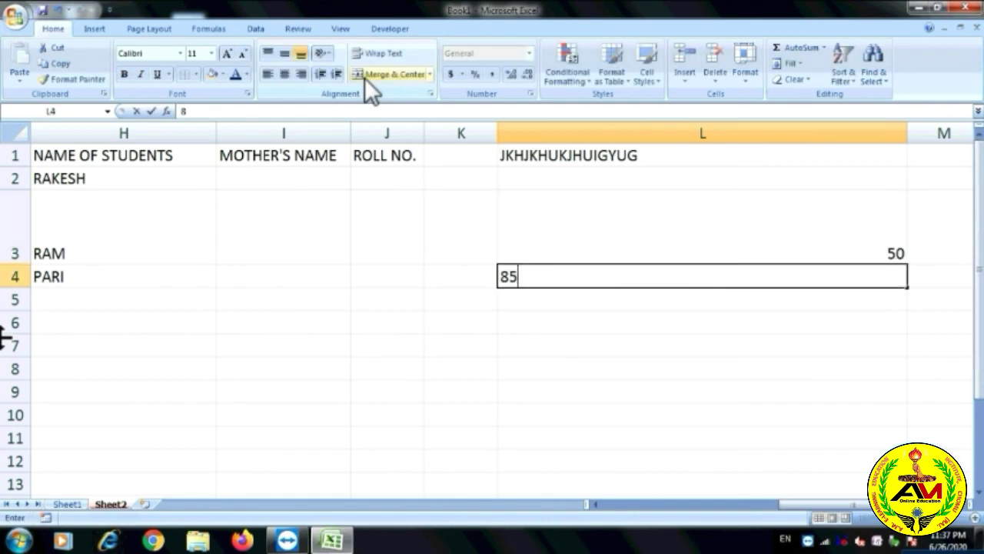
{"action": "key", "text": "Return"}
{"action": "type", "text": "85"}
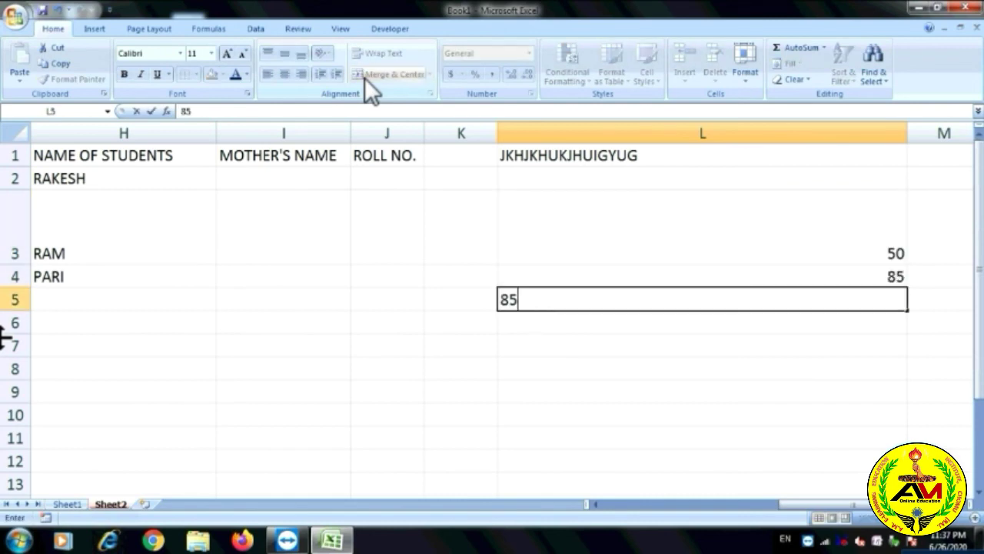
{"action": "key", "text": "Return"}
{"action": "type", "text": "41"}
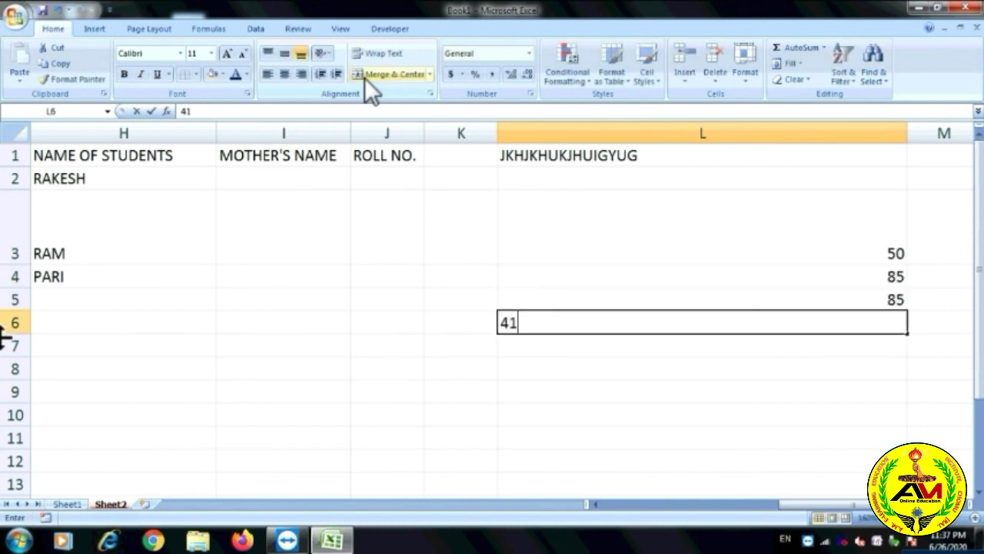
{"action": "left_click", "coordinate": [800, 415]}
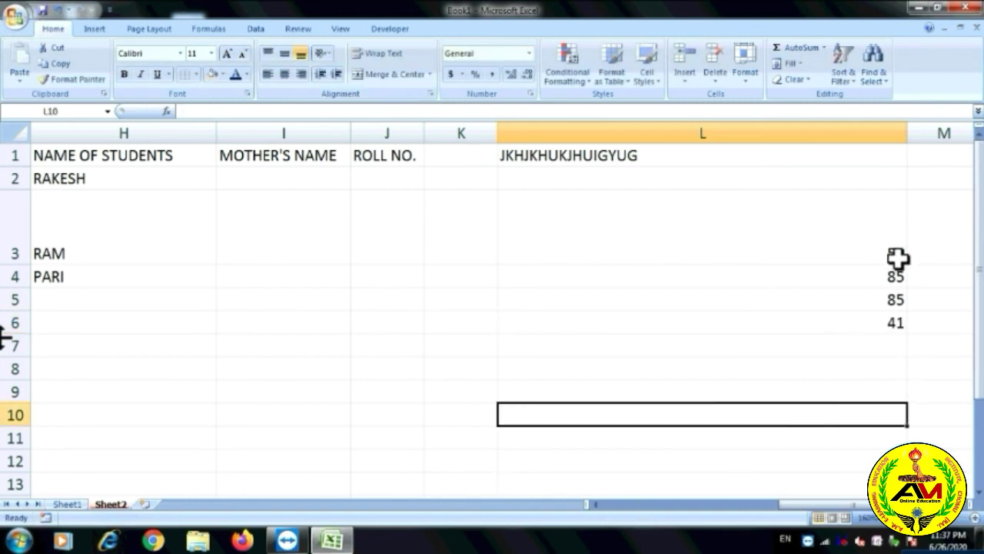
AutoSum L3:L6 to put the total 261 in L7.
{"action": "left_click_drag", "start_coordinate": [881, 253], "coordinate": [879, 323]}
{"action": "left_click", "coordinate": [800, 48]}
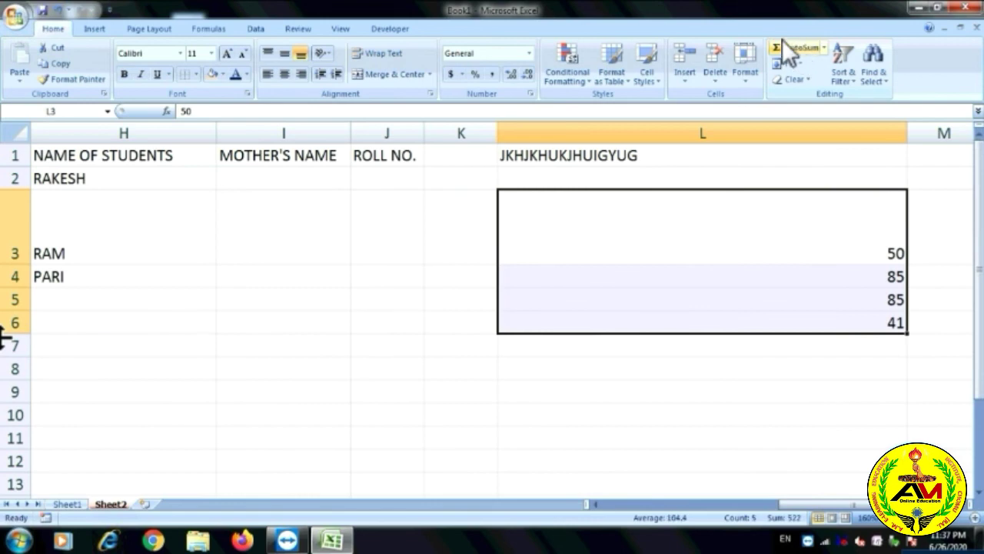
{"action": "left_click", "coordinate": [924, 414]}
{"action": "left_click", "coordinate": [892, 347]}
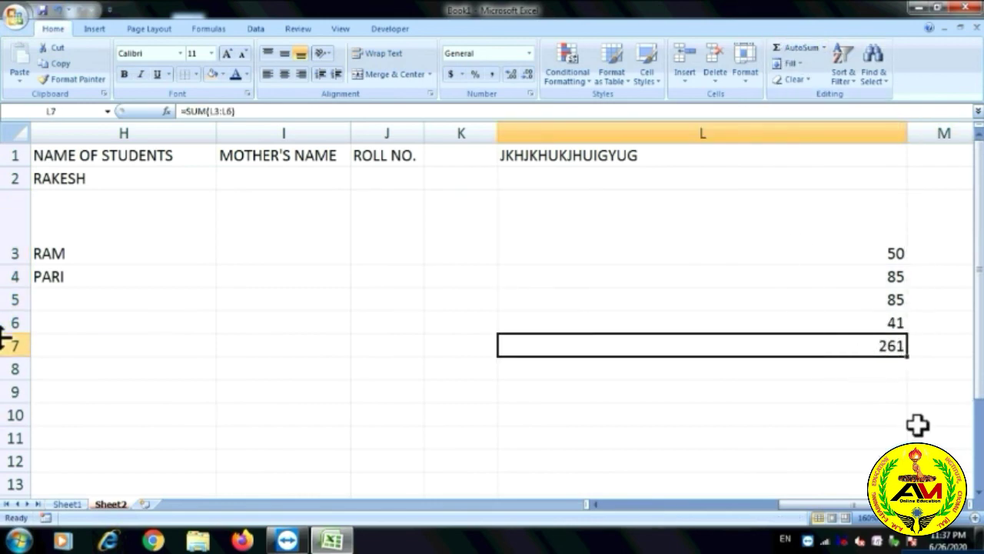
{"action": "left_click", "coordinate": [919, 435]}
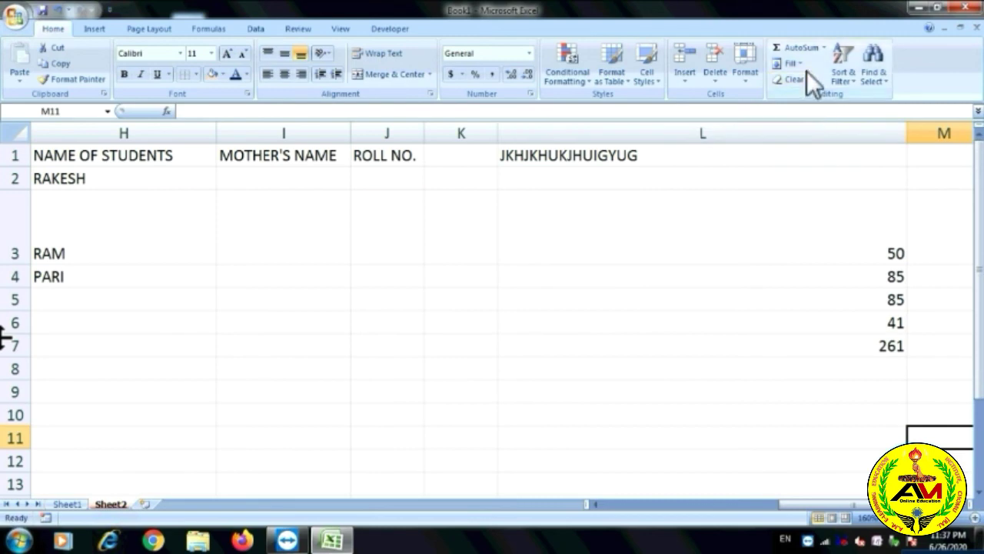
{"action": "left_click", "coordinate": [769, 327]}
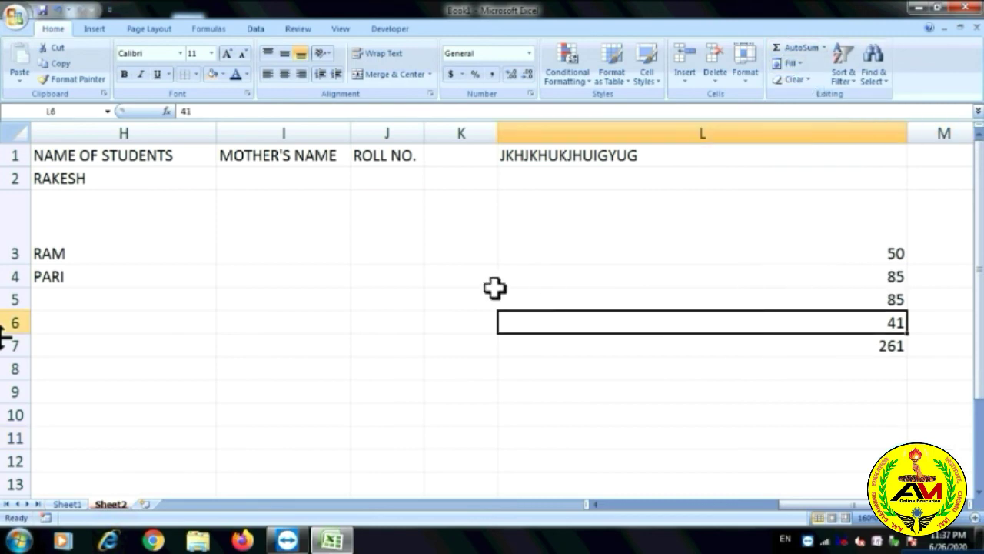
Fill column L's marks and total leftward into K3:K8.
{"action": "left_click_drag", "start_coordinate": [485, 248], "coordinate": [471, 367]}
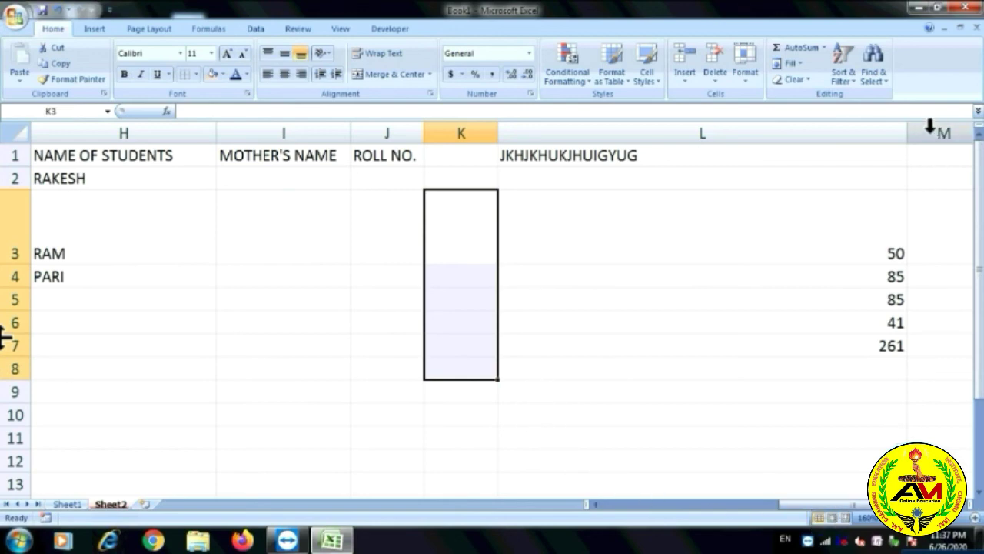
{"action": "left_click_drag", "start_coordinate": [907, 133], "coordinate": [696, 159]}
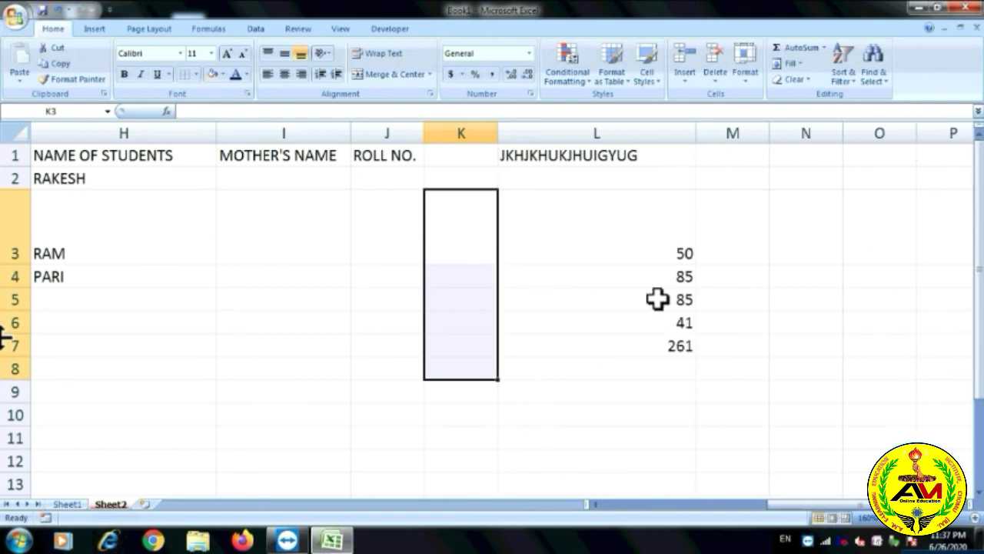
{"action": "left_click", "coordinate": [642, 319]}
{"action": "left_click", "coordinate": [479, 260]}
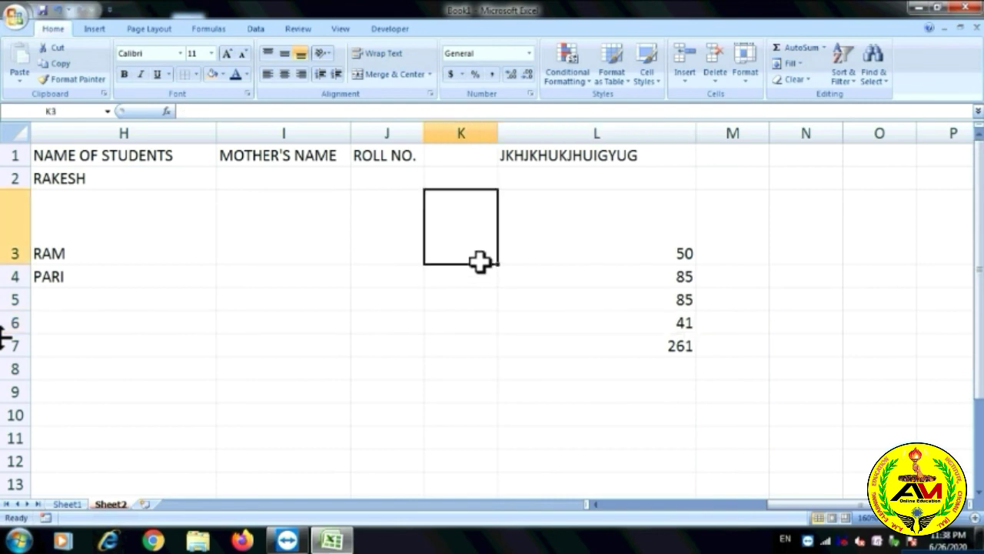
{"action": "left_click_drag", "start_coordinate": [479, 260], "coordinate": [468, 367]}
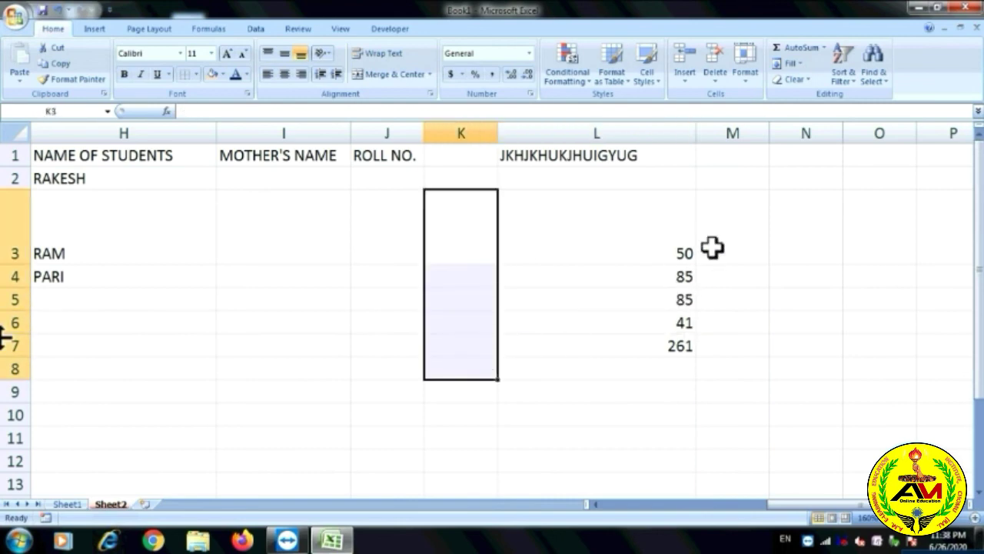
{"action": "left_click", "coordinate": [803, 65]}
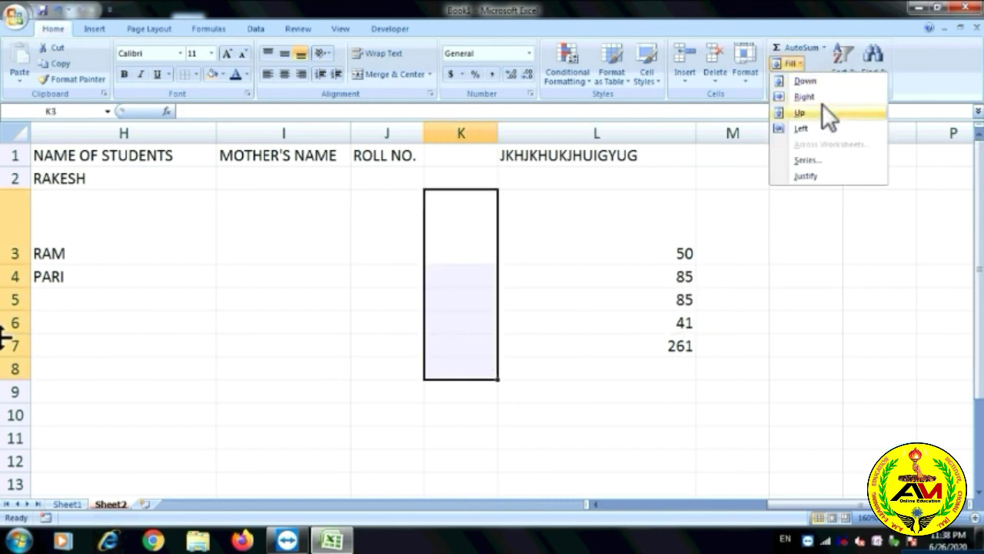
{"action": "left_click", "coordinate": [824, 131]}
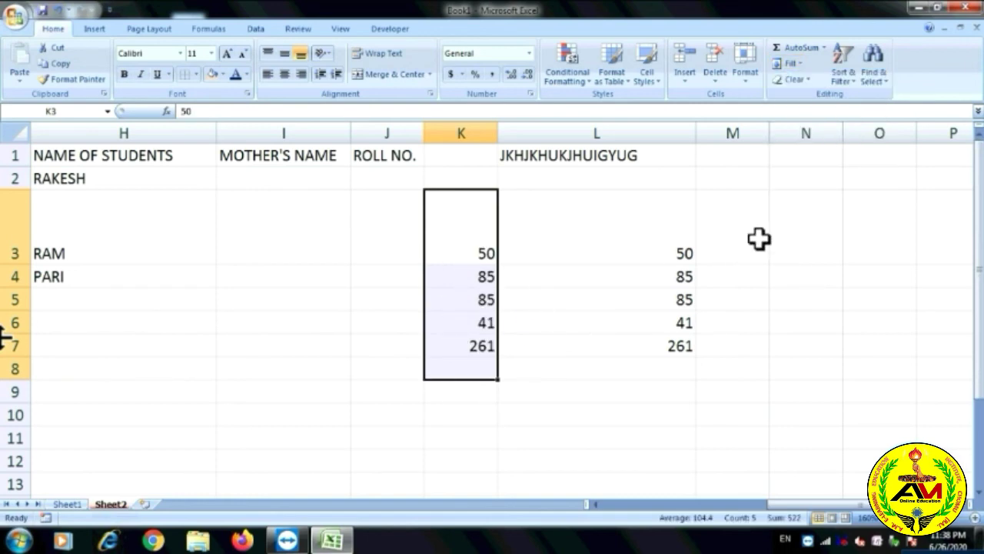
Fill the marks 50, 85, 85, 41 and total 261 right into column M.
{"action": "left_click_drag", "start_coordinate": [758, 238], "coordinate": [755, 344]}
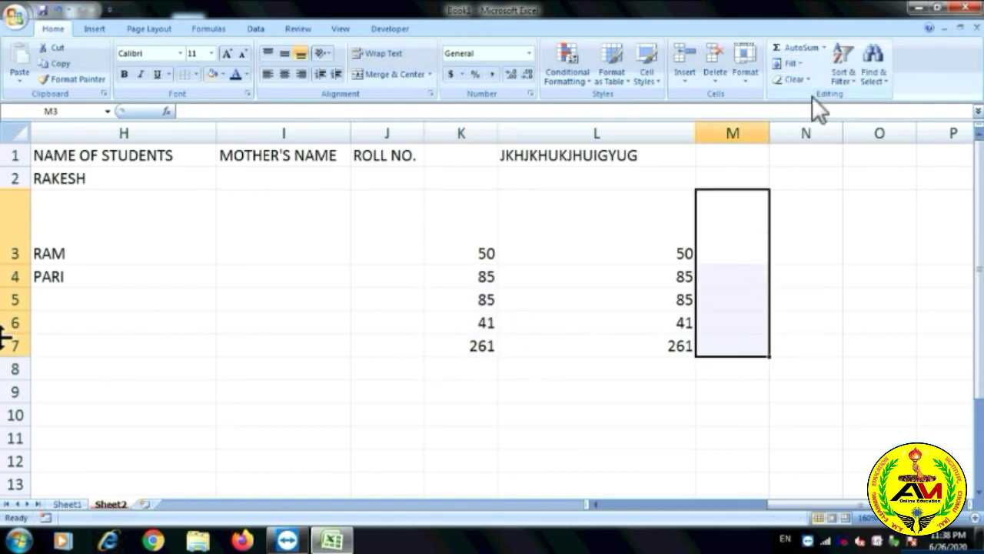
{"action": "left_click", "coordinate": [804, 63]}
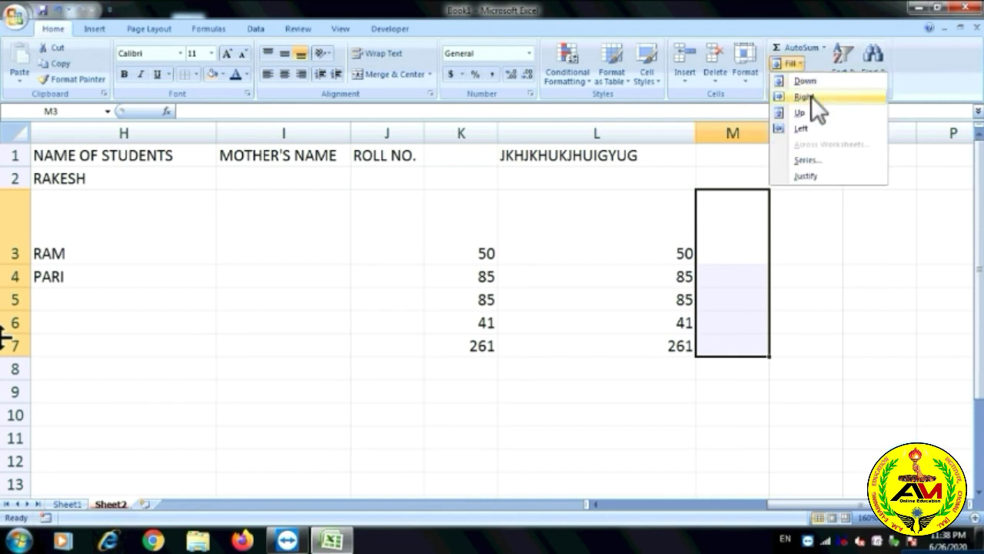
{"action": "left_click", "coordinate": [811, 98]}
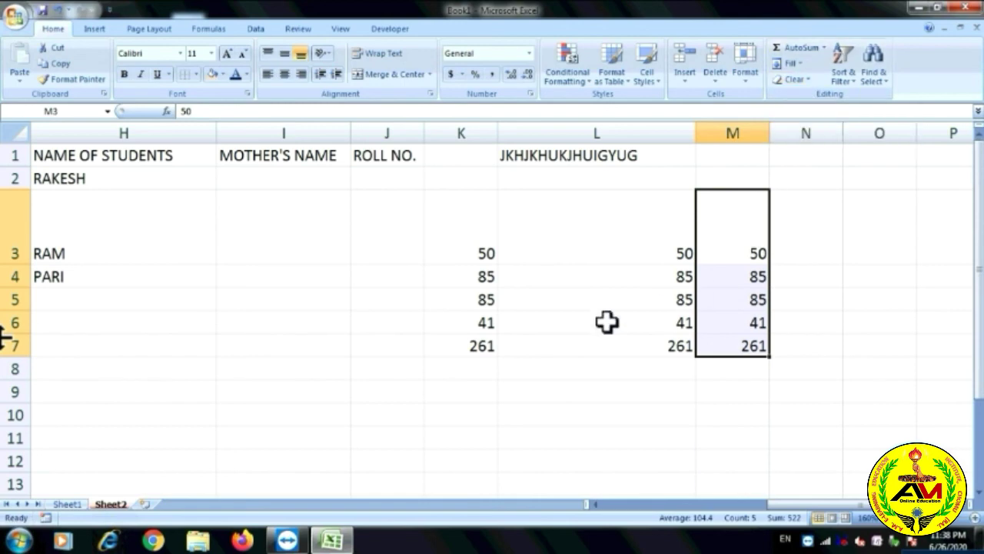
Clear everything from K3:K7.
{"action": "left_click_drag", "start_coordinate": [477, 265], "coordinate": [469, 354]}
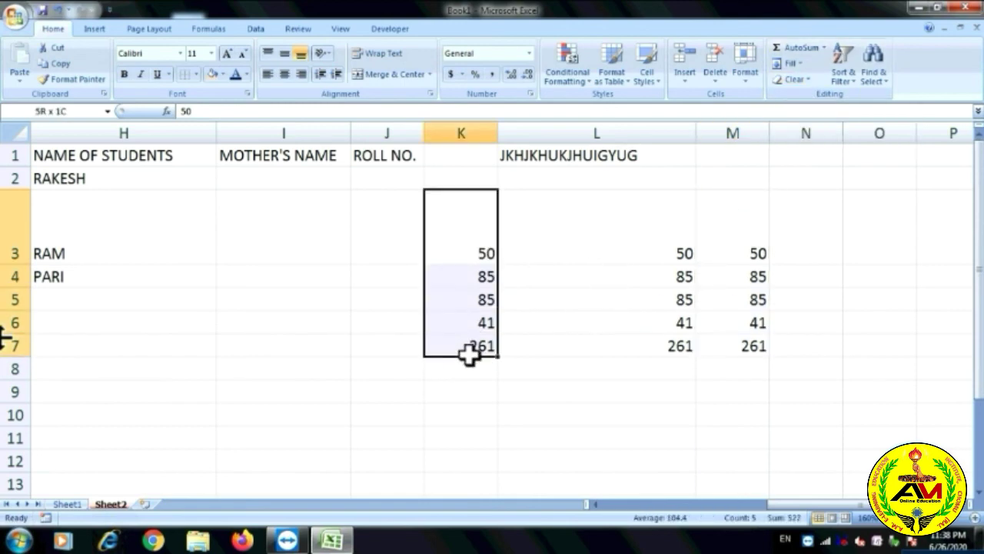
{"action": "left_click", "coordinate": [797, 77]}
{"action": "left_click", "coordinate": [807, 94]}
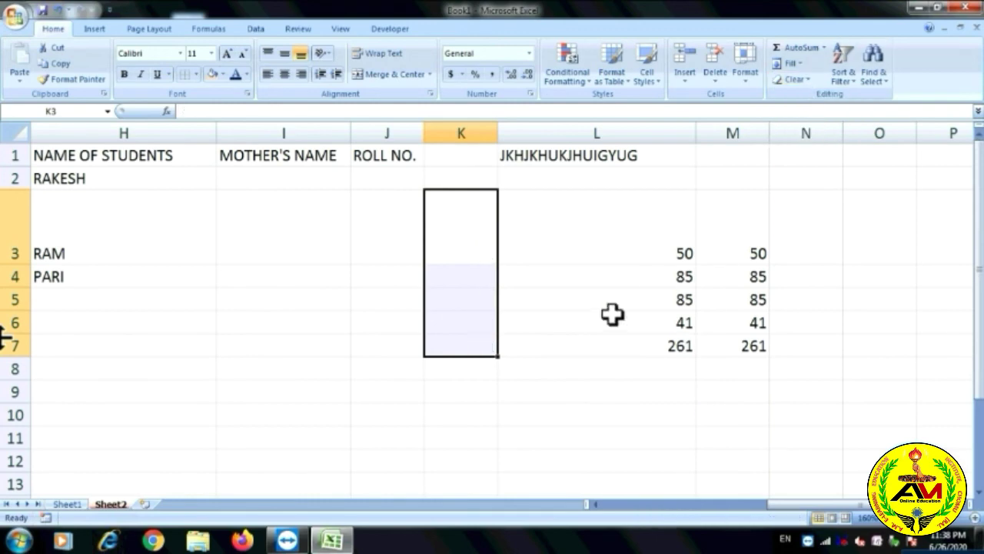
{"action": "left_click", "coordinate": [610, 315]}
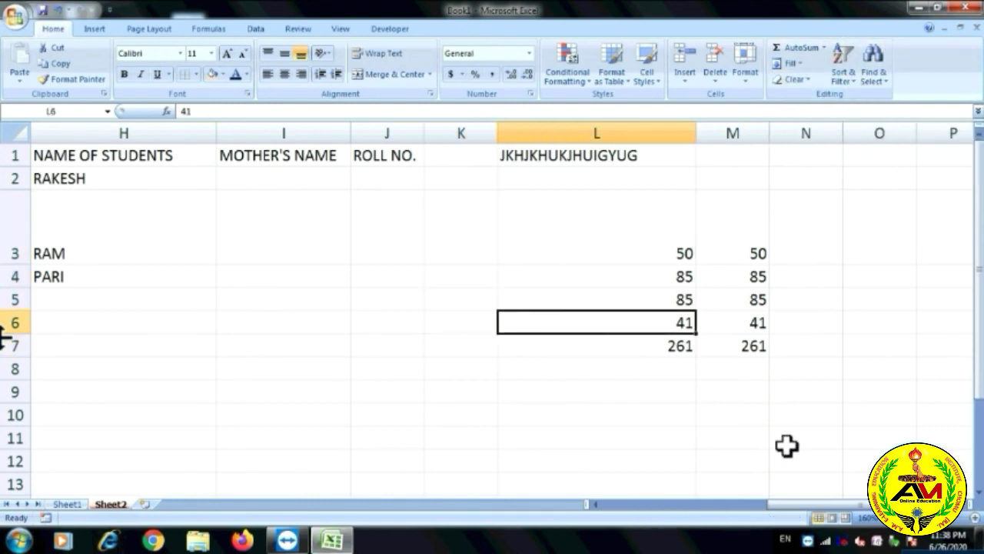
{"action": "left_click_drag", "start_coordinate": [787, 509], "coordinate": [556, 515]}
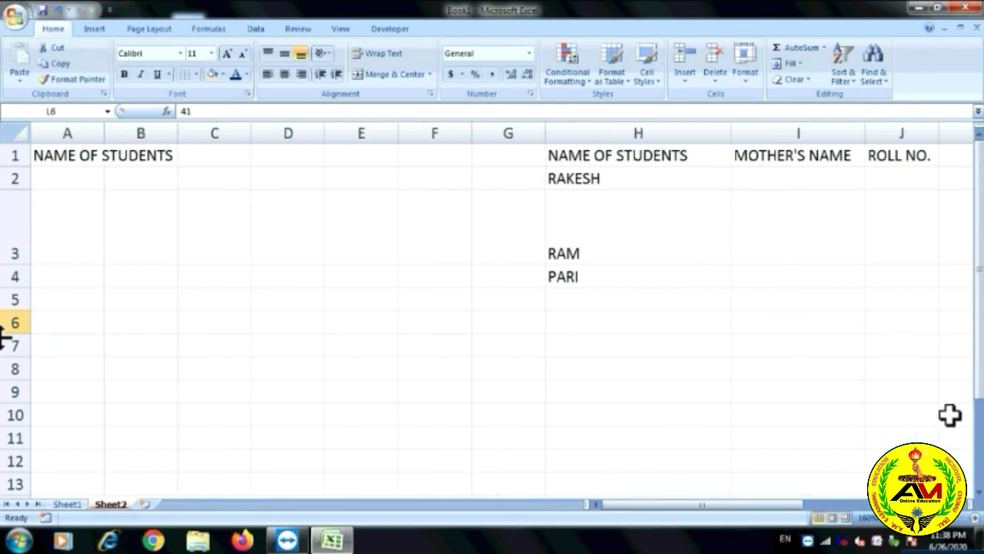
On Sheet1, sort the student names in A6:A13 Z to A, SOHAN first and ANJU last.
{"action": "left_click_drag", "start_coordinate": [980, 396], "coordinate": [980, 146]}
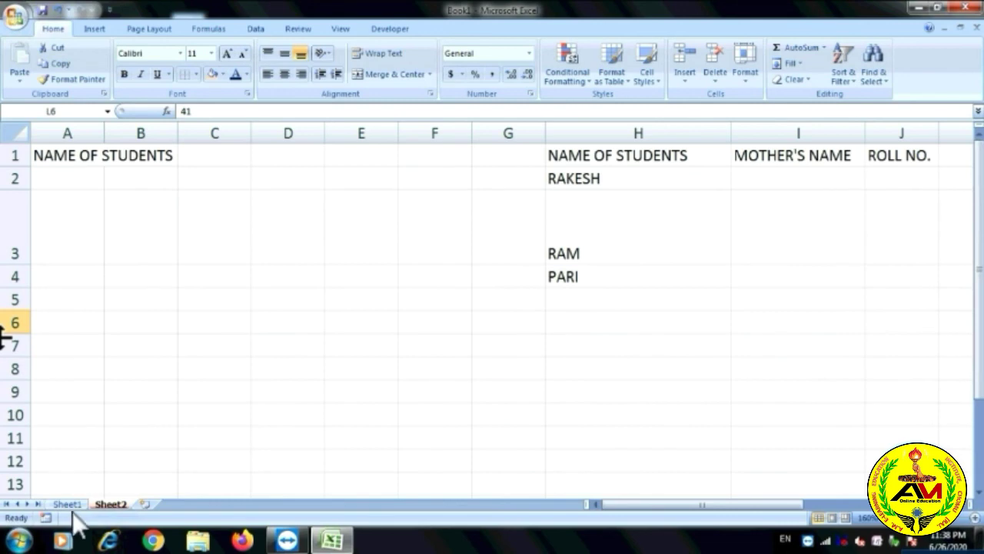
{"action": "left_click", "coordinate": [67, 504]}
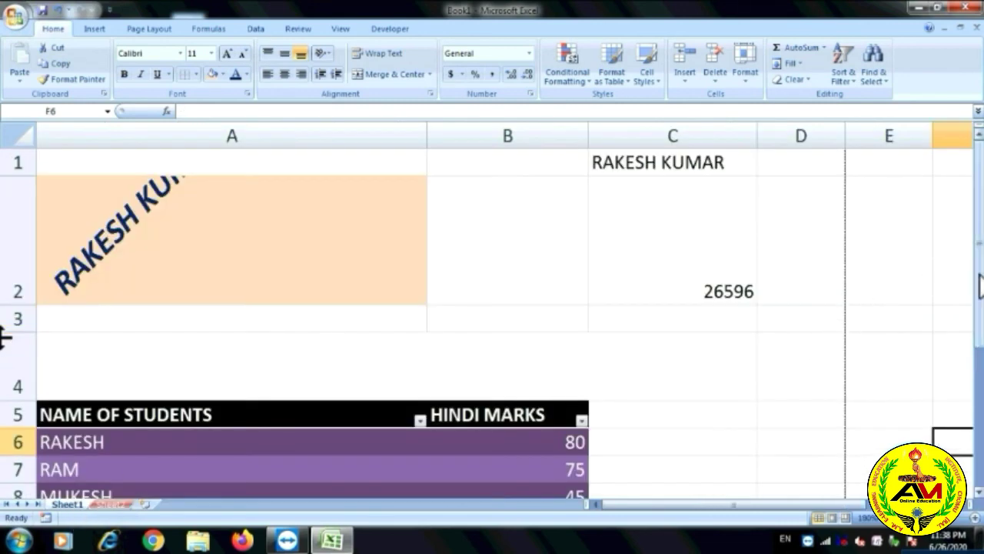
{"action": "left_click_drag", "start_coordinate": [981, 277], "coordinate": [980, 340]}
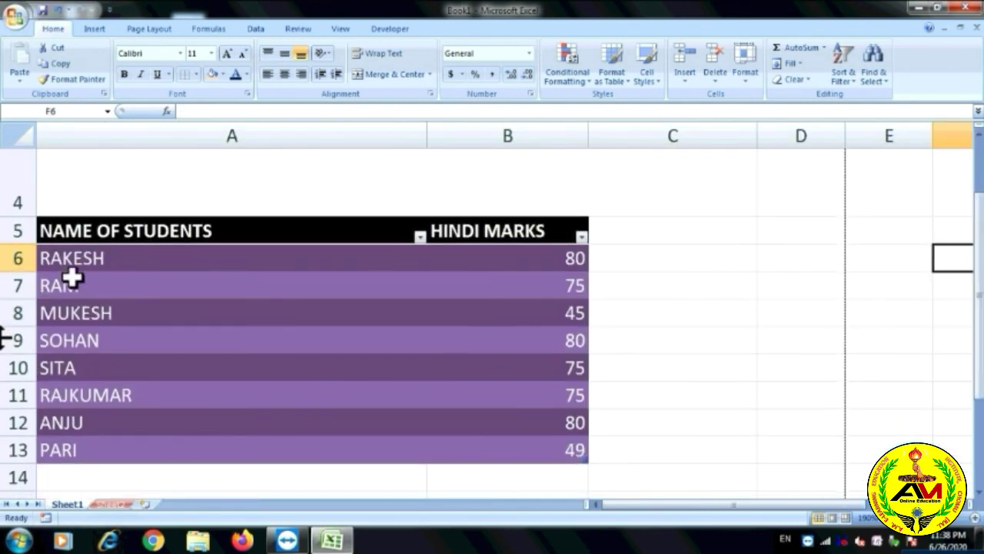
{"action": "left_click_drag", "start_coordinate": [96, 265], "coordinate": [508, 455]}
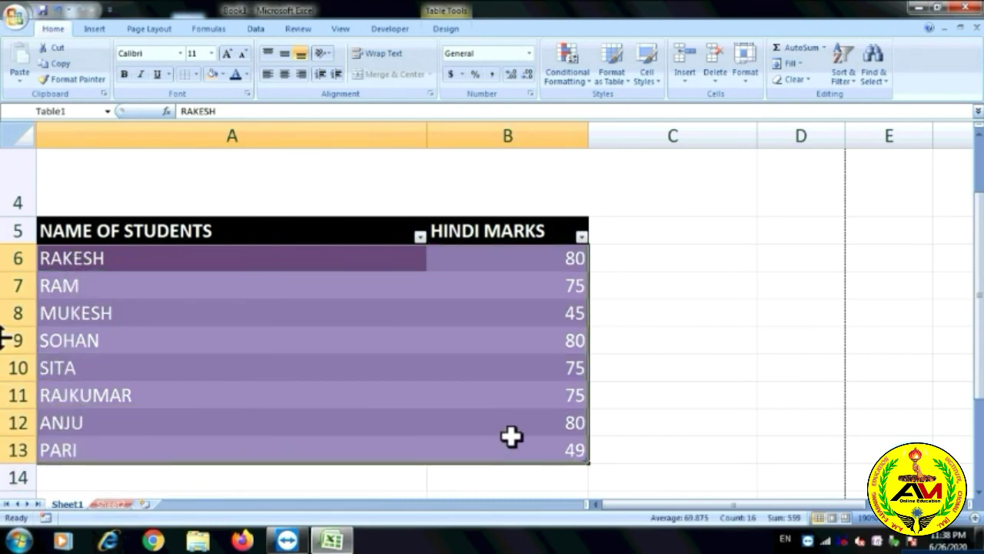
{"action": "left_click", "coordinate": [851, 80]}
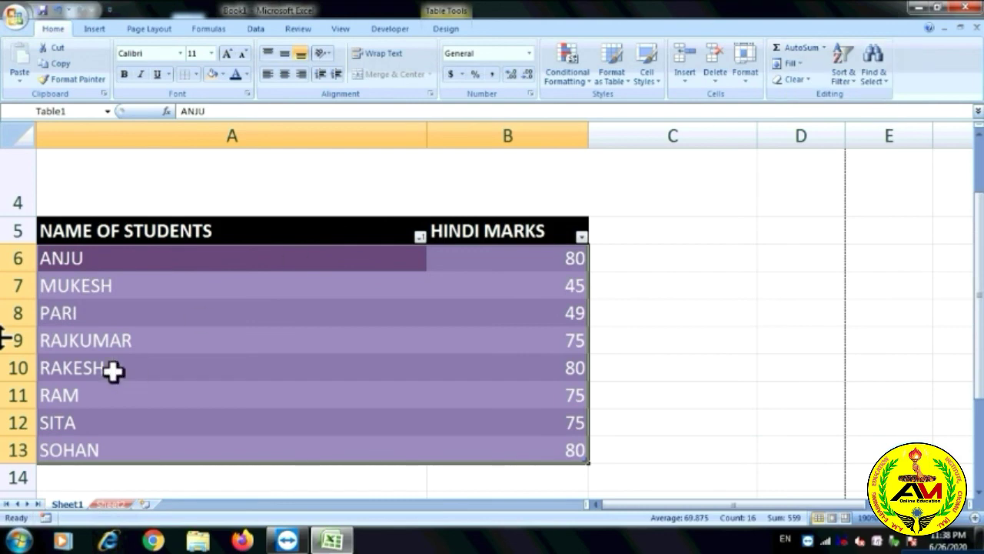
{"action": "left_click", "coordinate": [855, 79]}
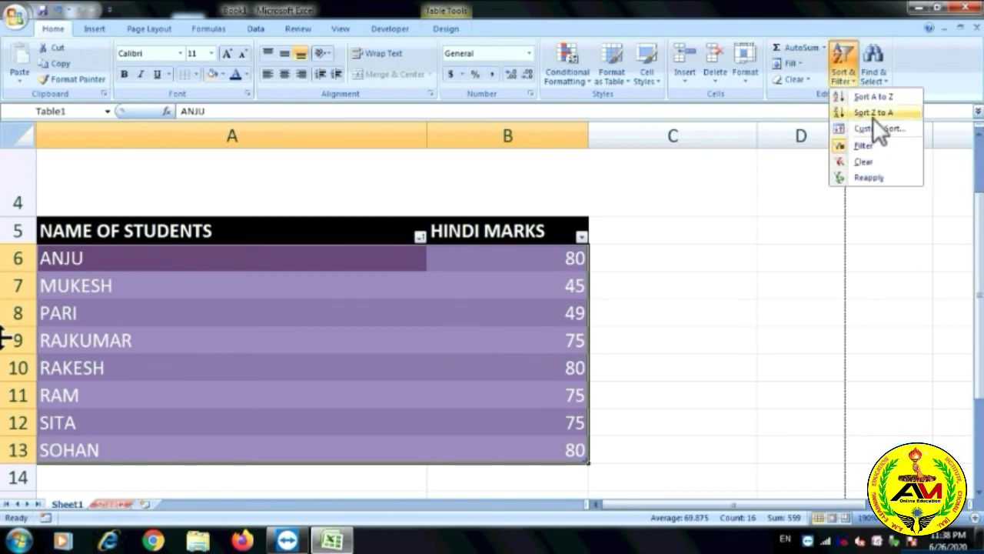
{"action": "left_click", "coordinate": [872, 114]}
{"action": "left_click", "coordinate": [851, 80]}
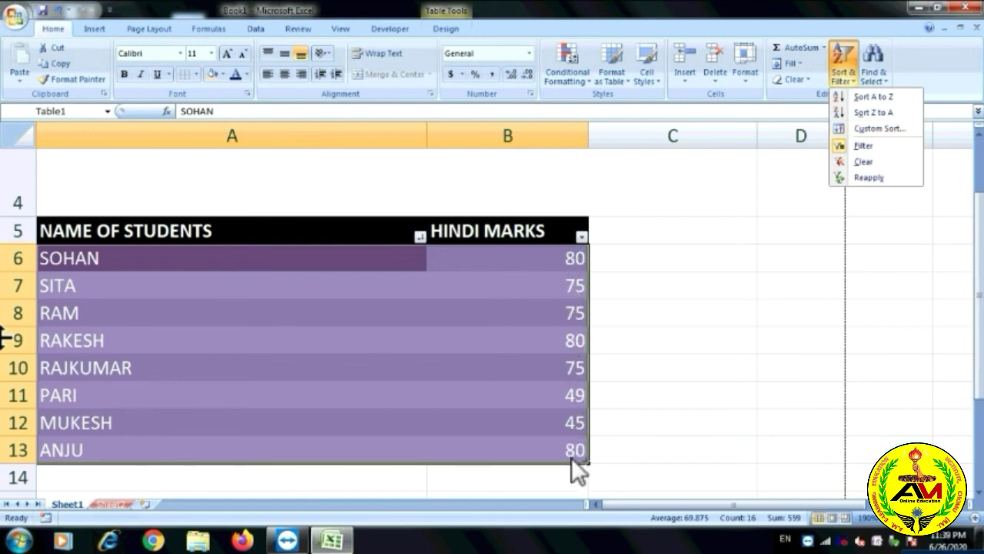
Sort the Hindi marks B6:B13 smallest to largest, then largest to smallest, leaving MUKESH's 45 last.
{"action": "left_click", "coordinate": [656, 372]}
{"action": "left_click", "coordinate": [593, 279]}
{"action": "left_click_drag", "start_coordinate": [560, 253], "coordinate": [568, 440]}
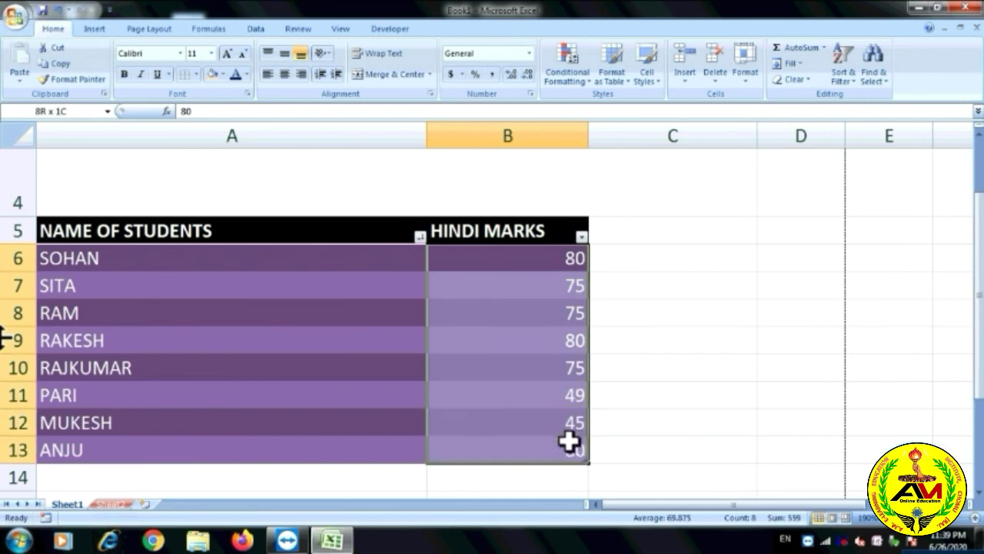
{"action": "left_click", "coordinate": [837, 83]}
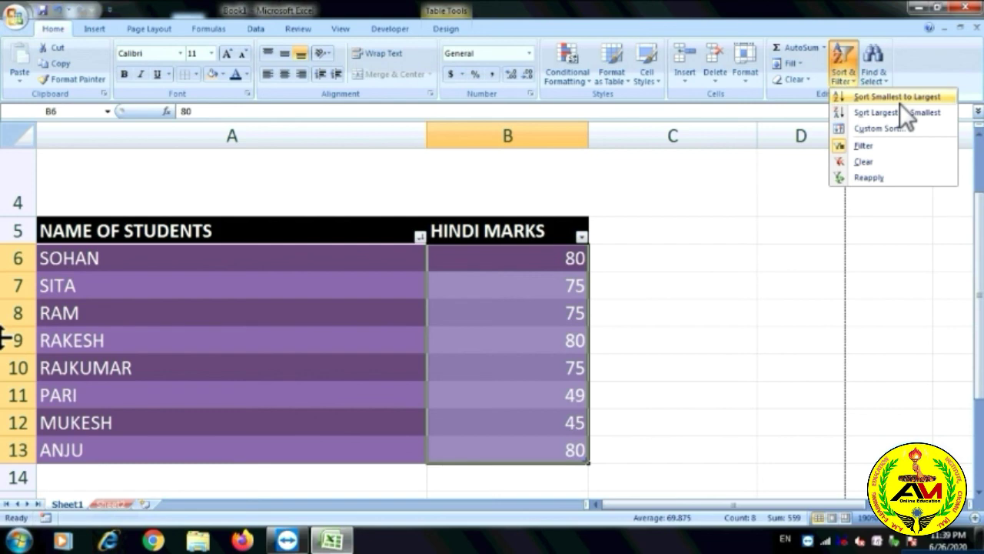
{"action": "left_click", "coordinate": [903, 95]}
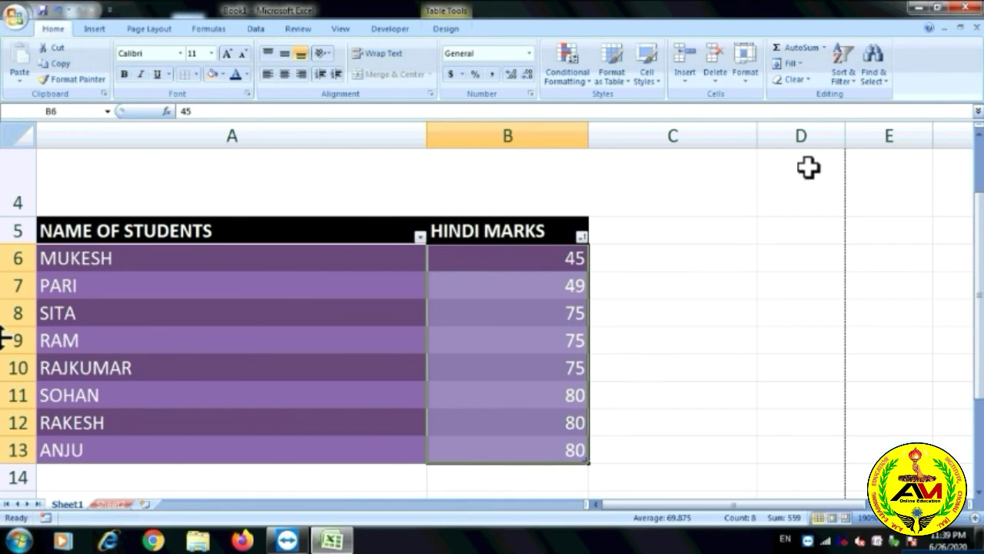
{"action": "left_click", "coordinate": [851, 79]}
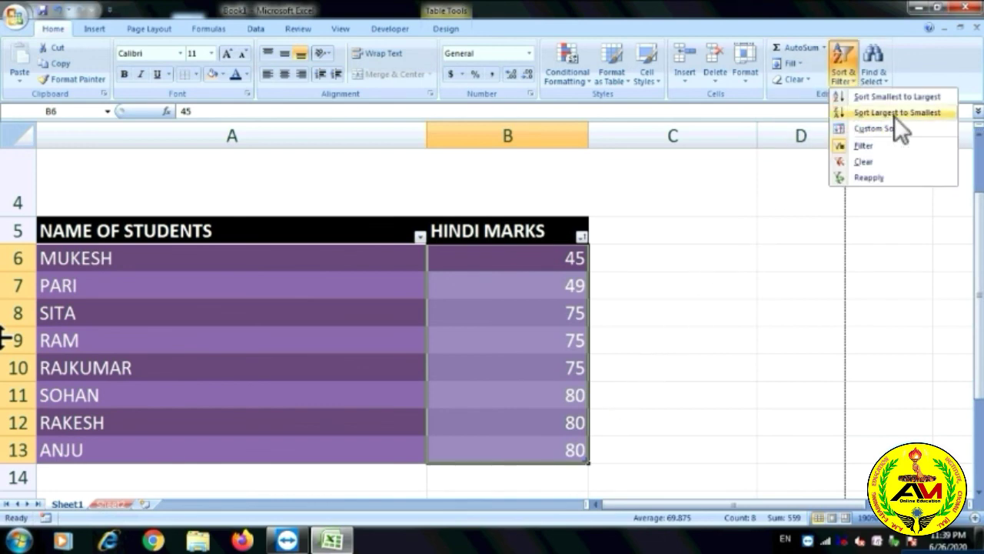
{"action": "left_click", "coordinate": [895, 113]}
{"action": "left_click", "coordinate": [850, 81]}
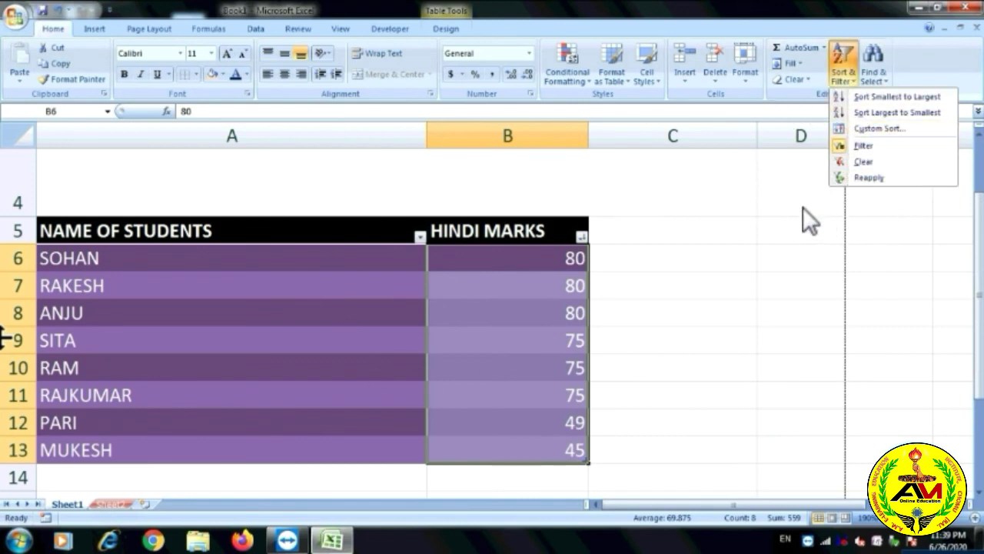
{"action": "left_click", "coordinate": [776, 213]}
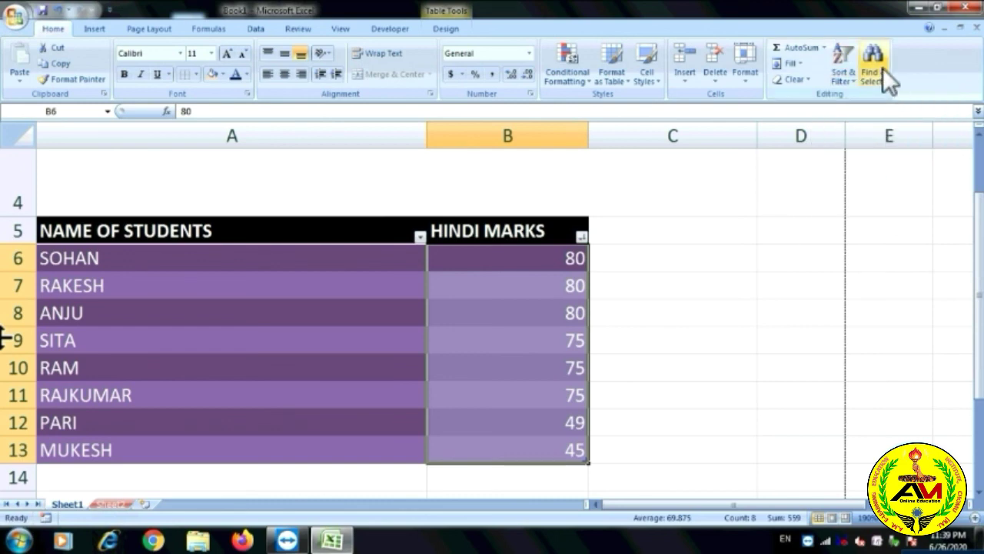
Search for SITA with Find, locating her in cell A9, then close Find and Replace.
{"action": "left_click", "coordinate": [786, 213]}
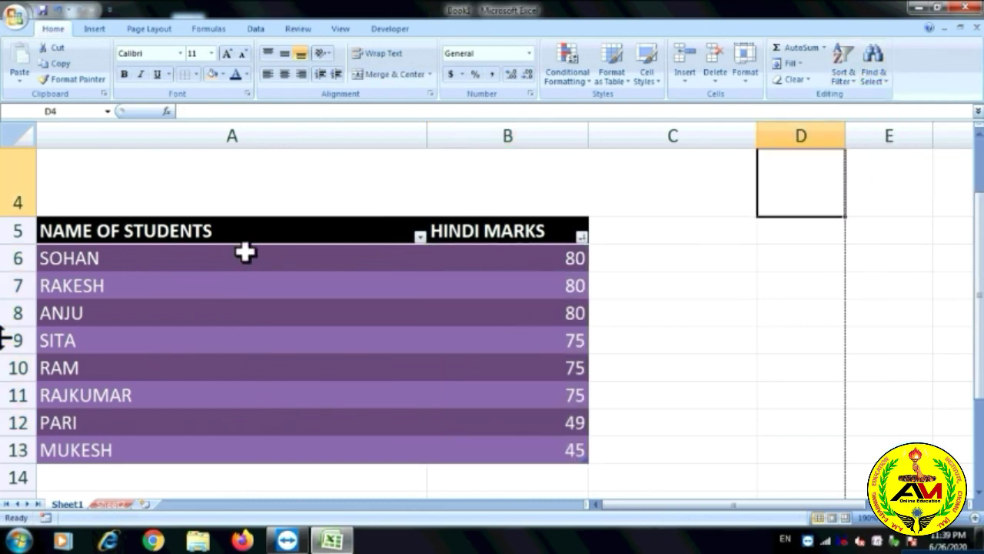
{"action": "left_click", "coordinate": [877, 58]}
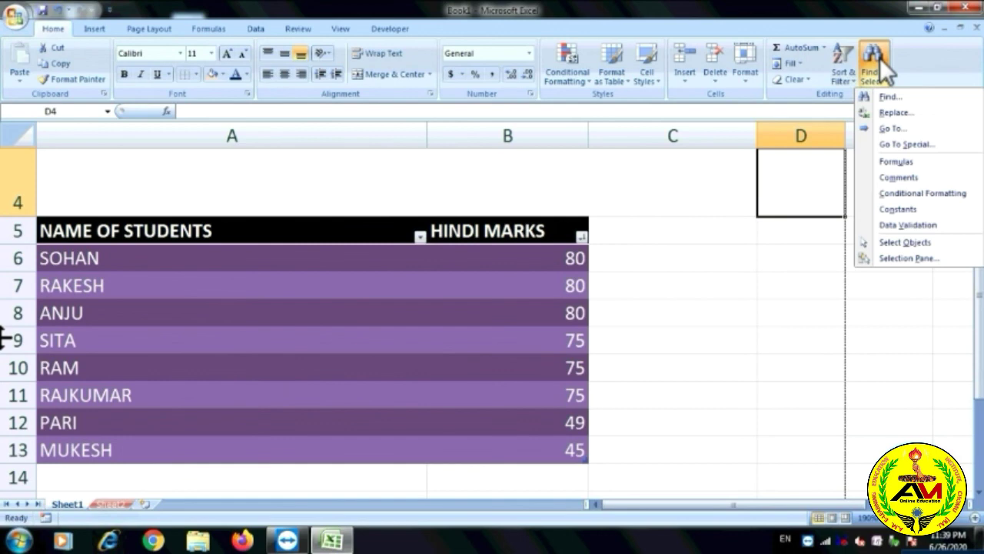
{"action": "left_click", "coordinate": [898, 93]}
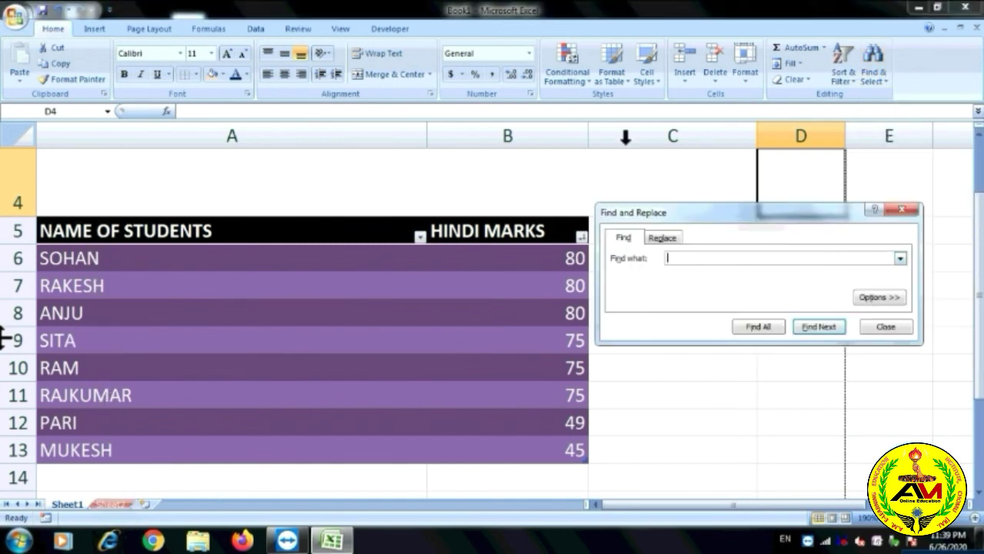
{"action": "type", "text": "SITA"}
{"action": "left_click", "coordinate": [823, 326]}
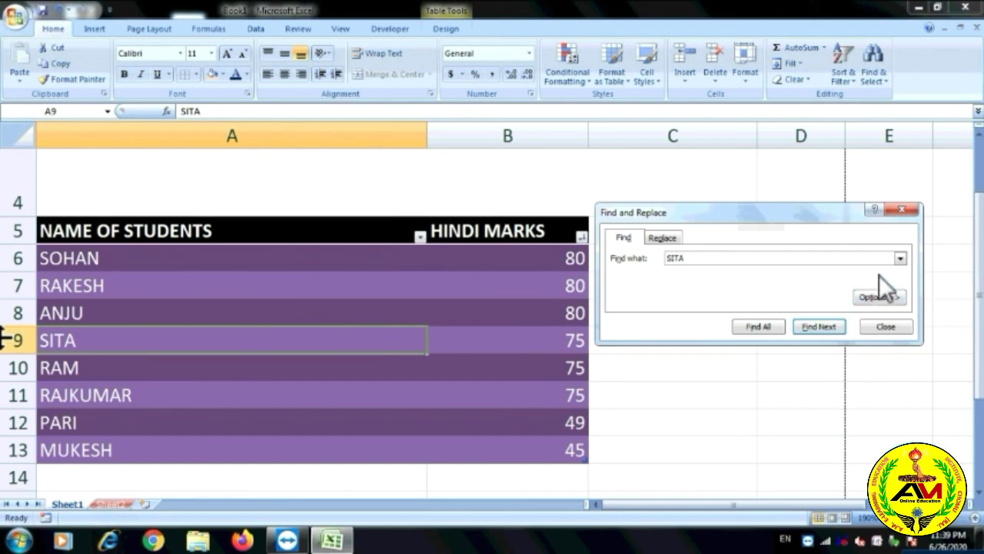
{"action": "left_click", "coordinate": [903, 210]}
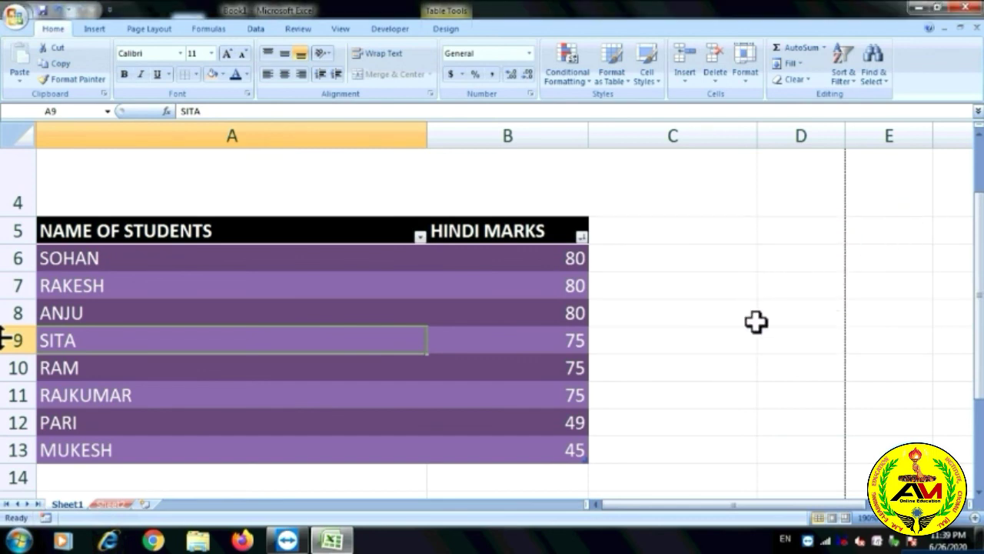